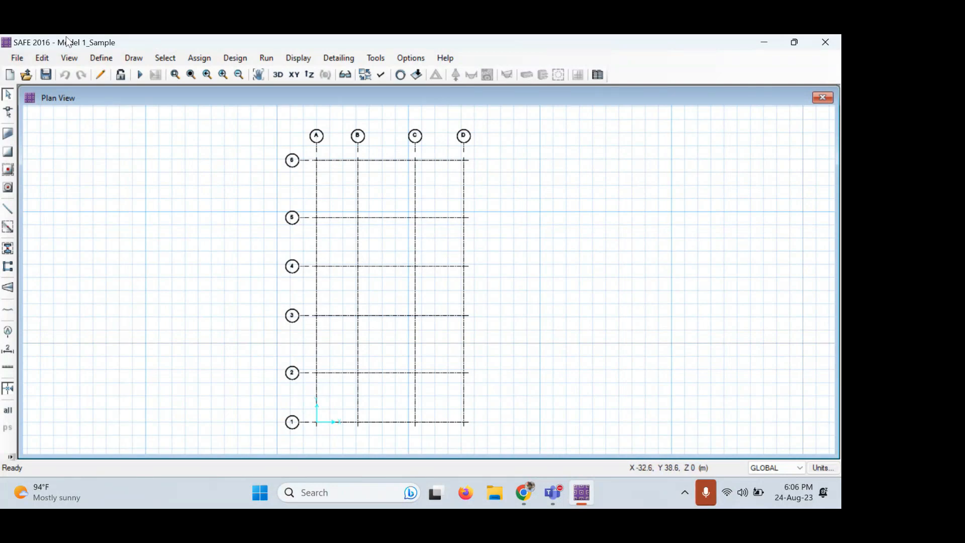
left_click(14, 58)
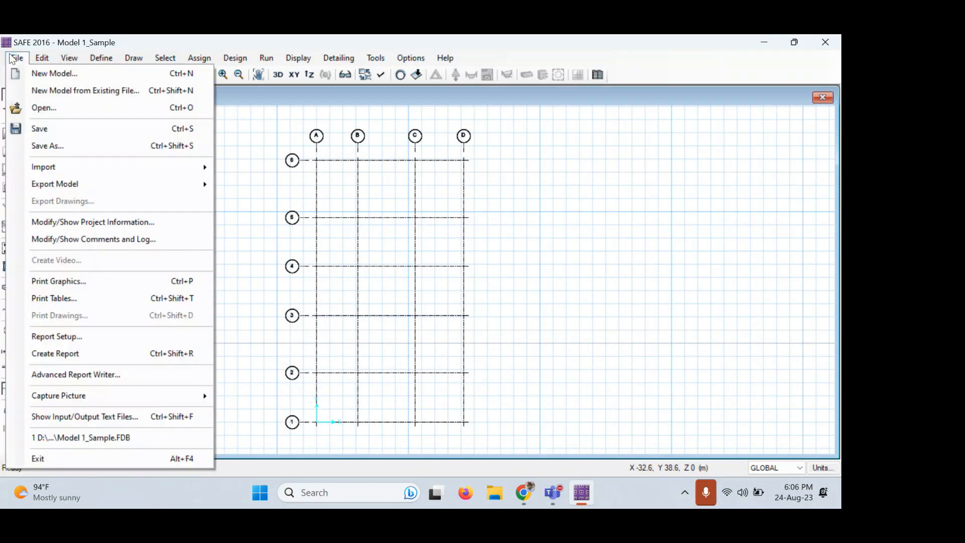
left_click(52, 114)
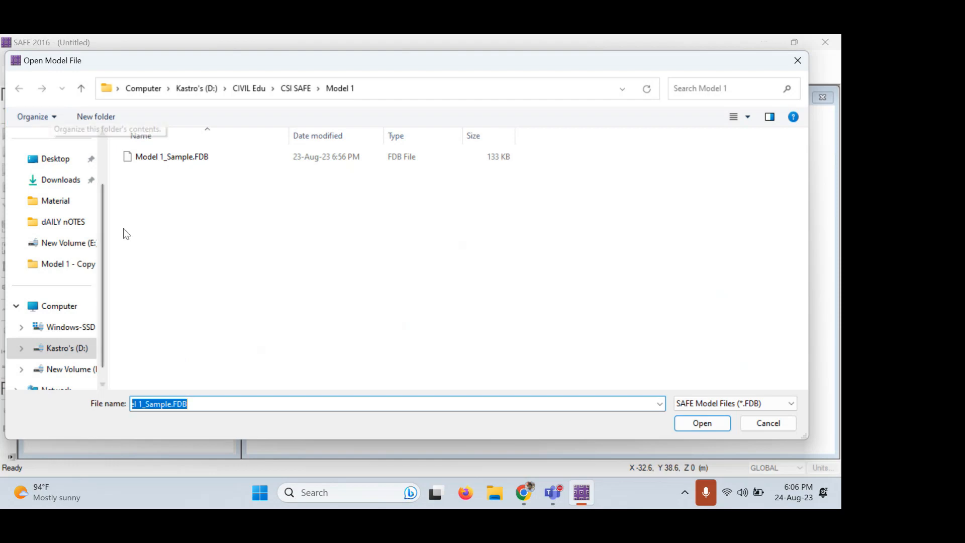
left_click(312, 252)
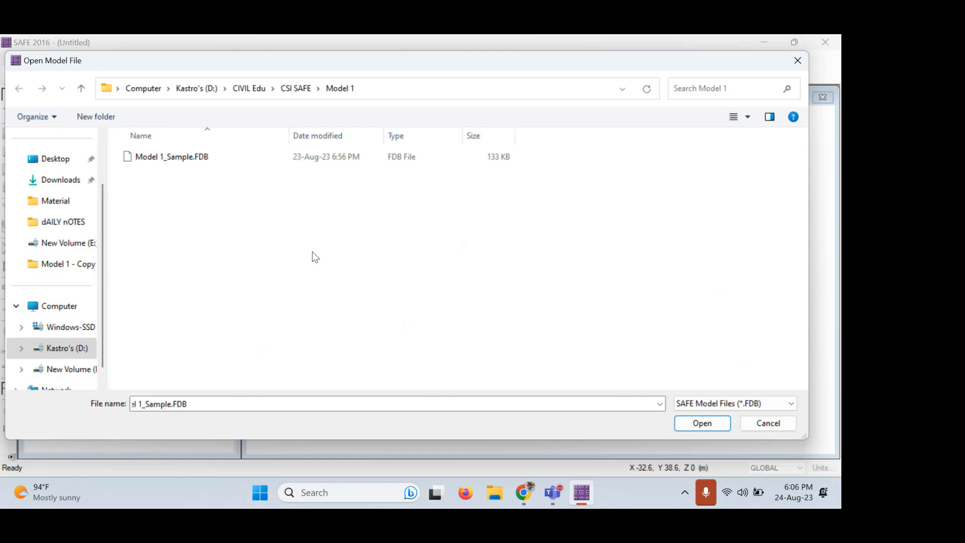
left_click(215, 163)
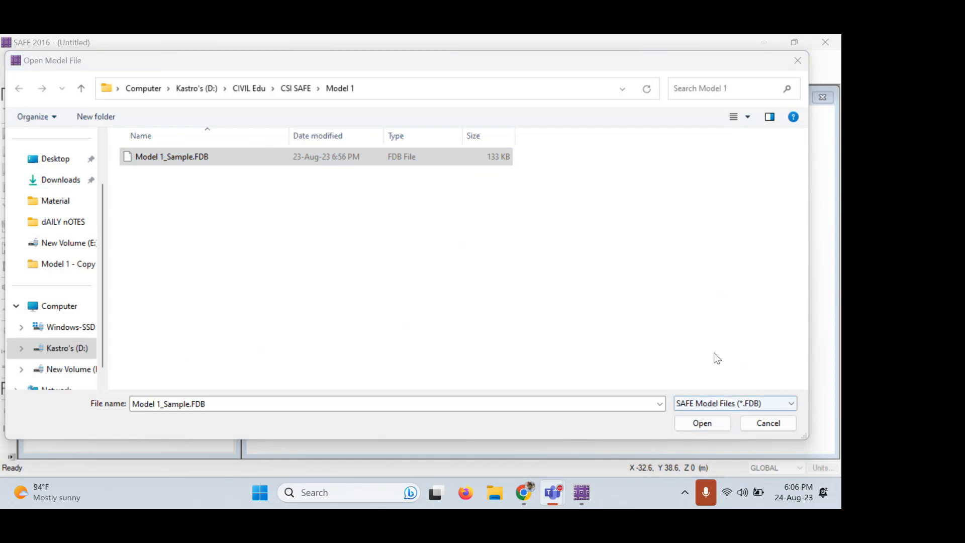
left_click(768, 424)
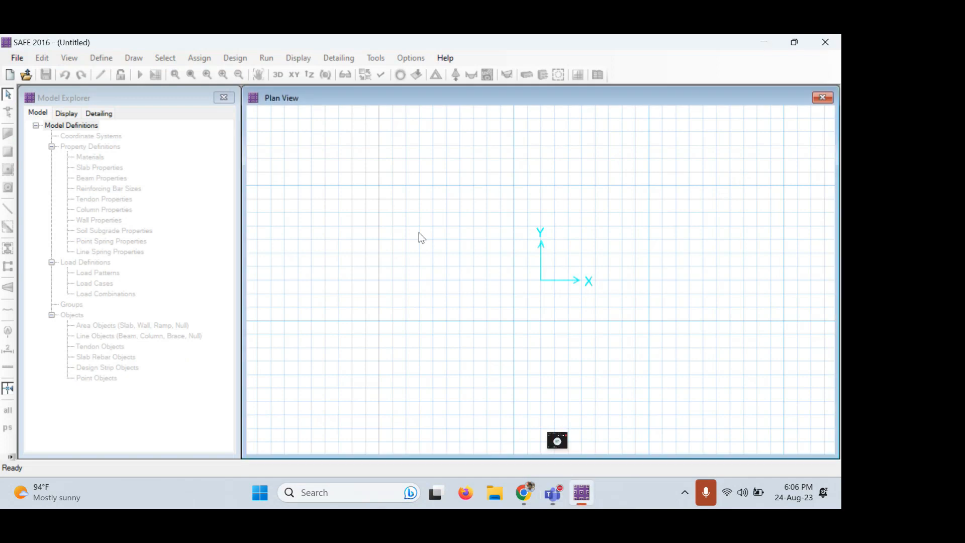
Open the model file Model 1_Sample.FDB from the Model 1 folder.
left_click(17, 58)
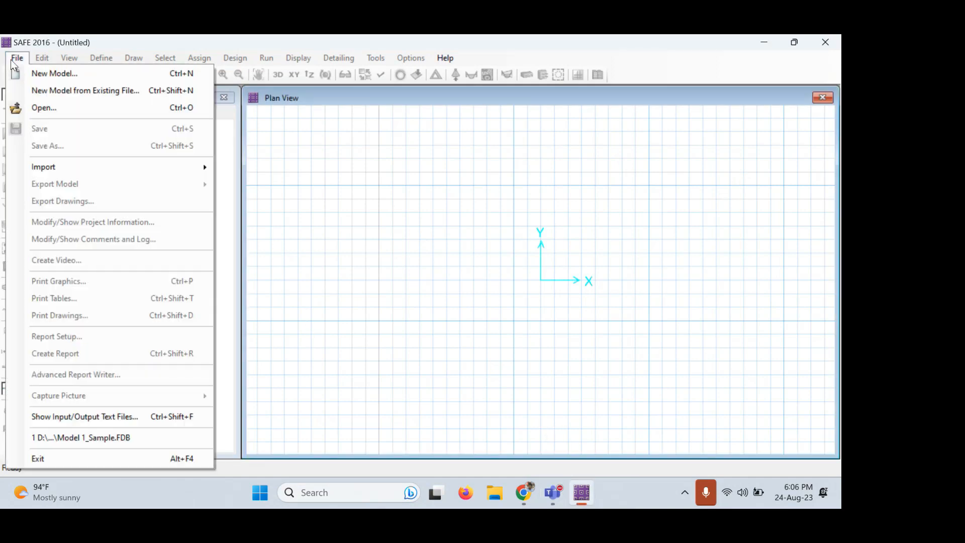
left_click(53, 107)
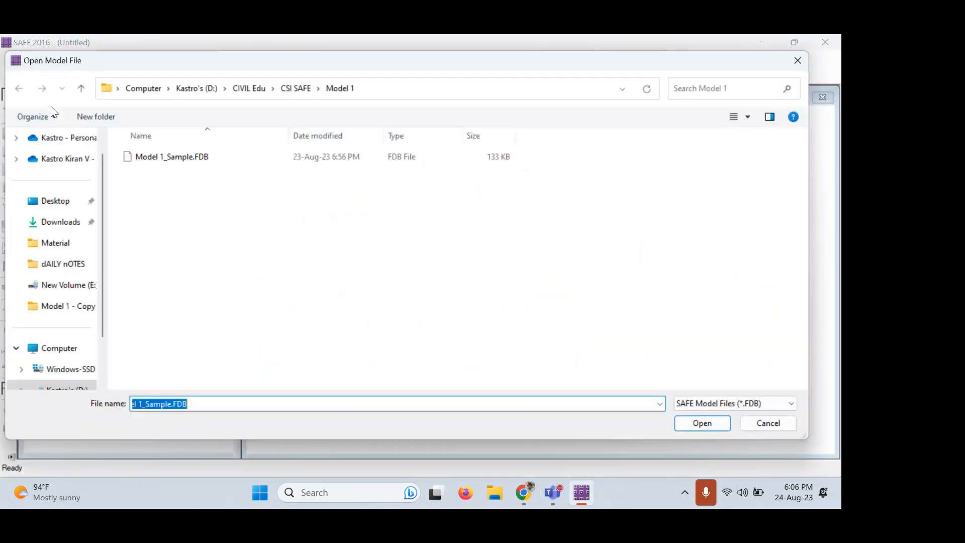
left_click(143, 159)
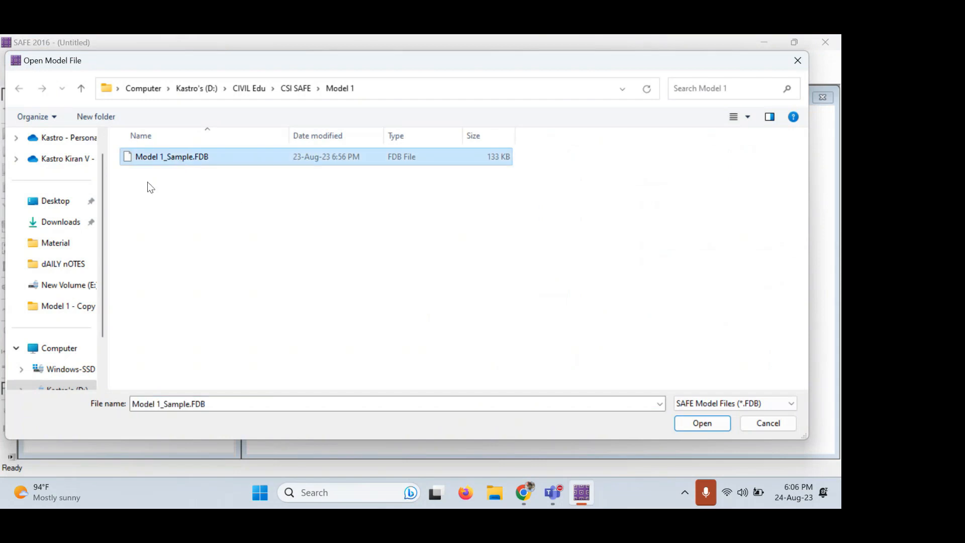
left_click(704, 422)
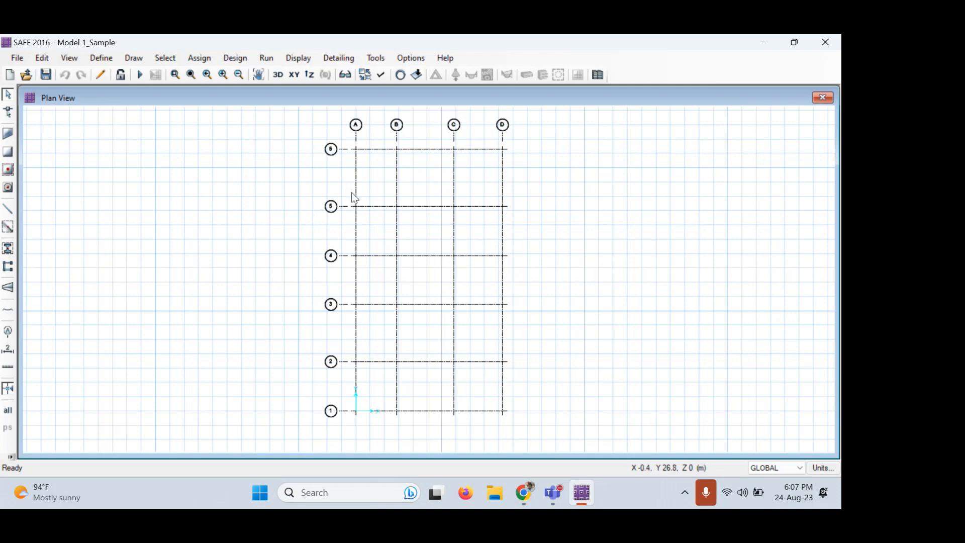
scroll(352, 193, "up", 5)
middle_click_drag(364, 187, 345, 255)
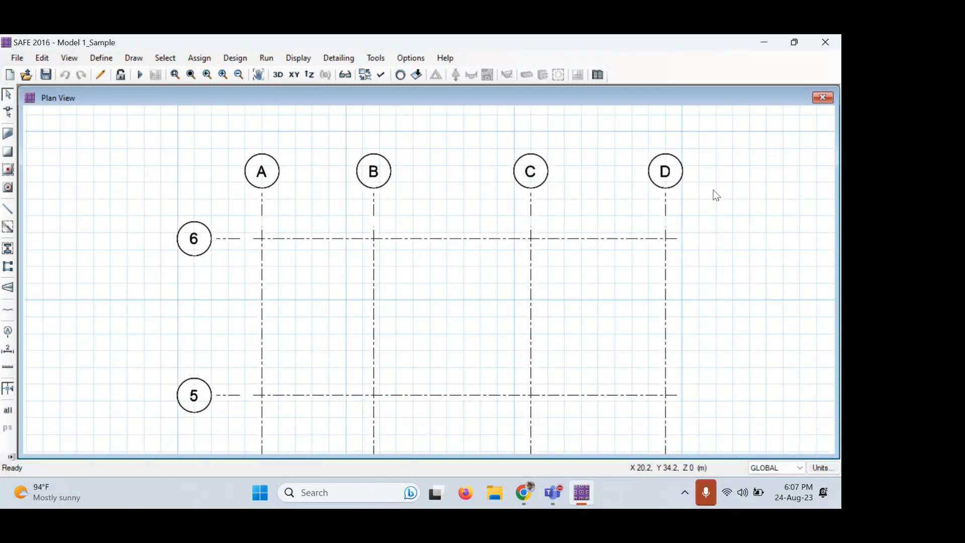
scroll(213, 240, "down", 4)
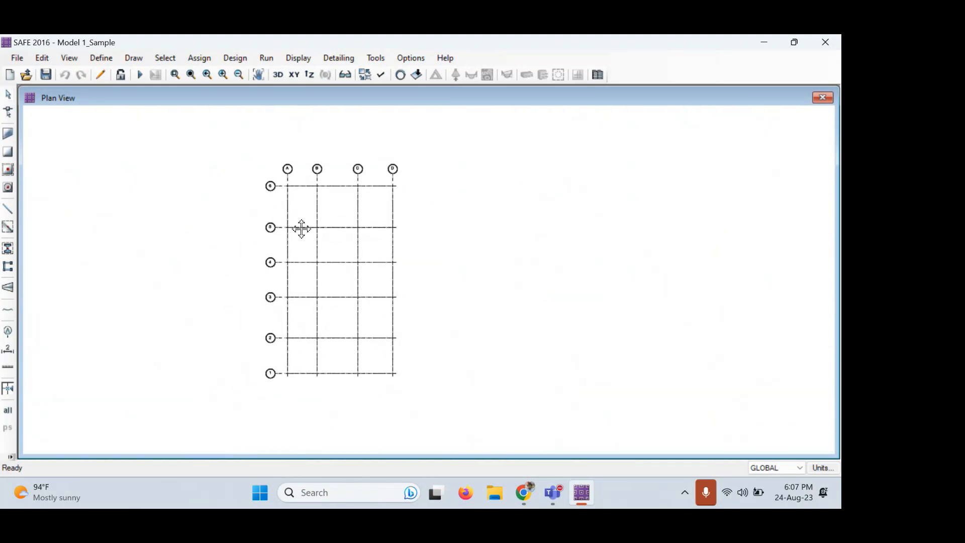
scroll(336, 243, "up", 2)
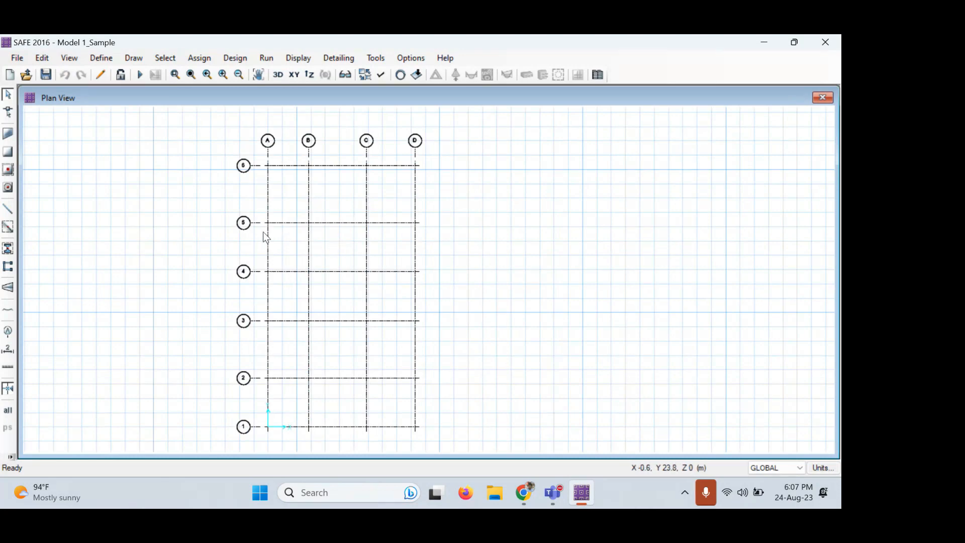
Find and launch Epic Pen for on-screen annotation and ignore its update notice.
left_click(363, 491)
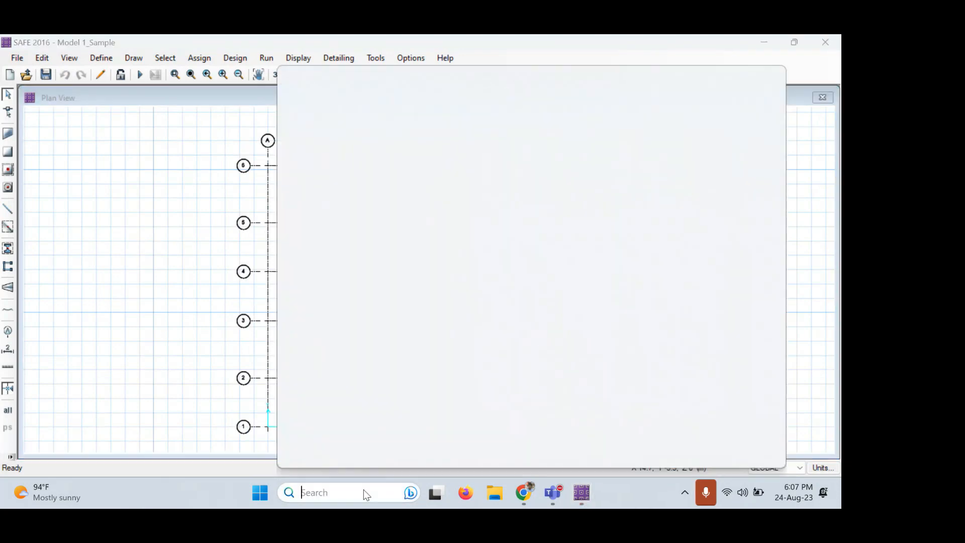
type("pen")
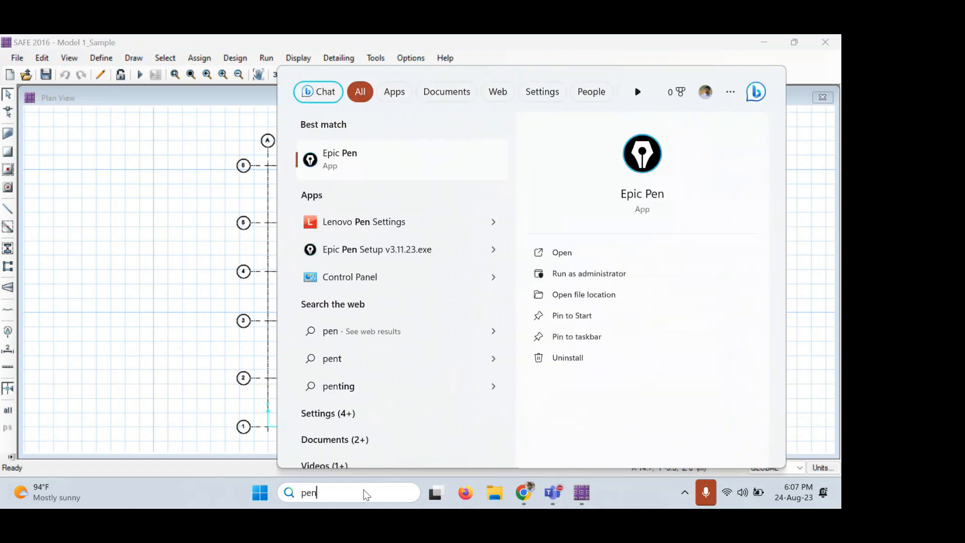
key("Escape")
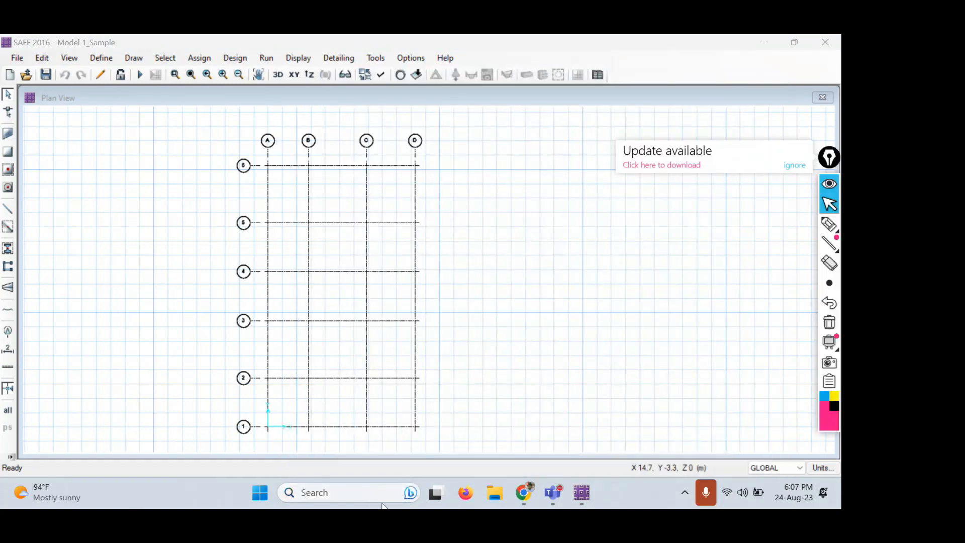
left_click(794, 165)
Circle the selection pointer tool with the pink pen, and clear the annotation.
left_click(830, 224)
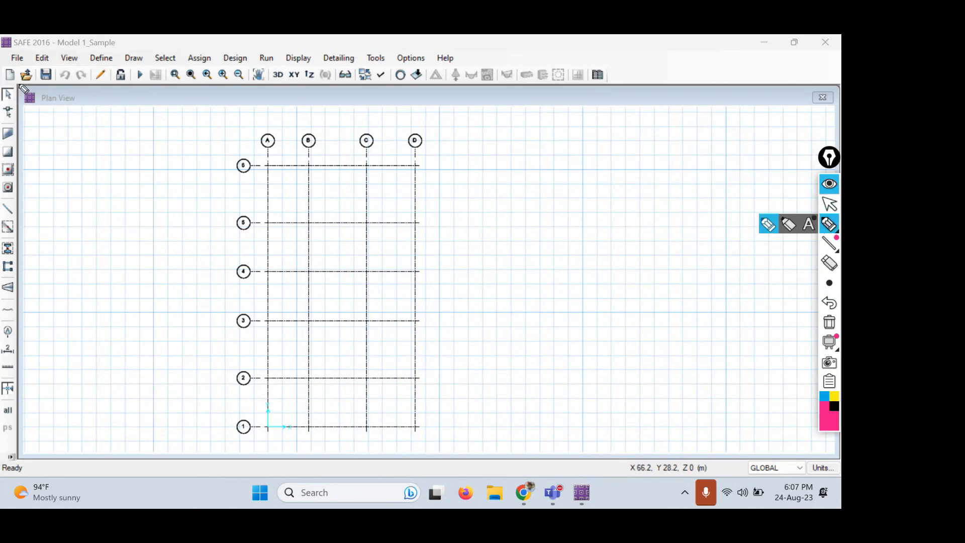
mouse_move(17, 77)
left_mouse_down()
mouse_move(4, 83)
mouse_move(9, 103)
mouse_move(28, 97)
mouse_move(16, 78)
mouse_move(4, 85)
mouse_move(6, 102)
mouse_move(27, 101)
mouse_move(32, 90)
left_mouse_up()
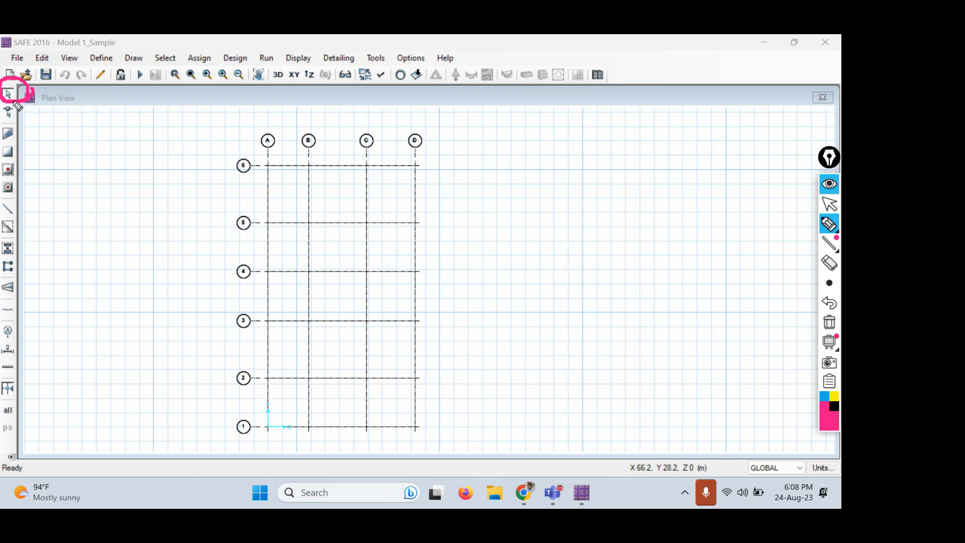
left_click(828, 322)
Circle the tool beneath the selection pointer and sketch a four-sided outline beside the grid, clear both marks, and return to the normal cursor.
mouse_move(20, 106)
left_mouse_down()
mouse_move(4, 111)
mouse_move(18, 122)
mouse_move(24, 111)
left_mouse_up()
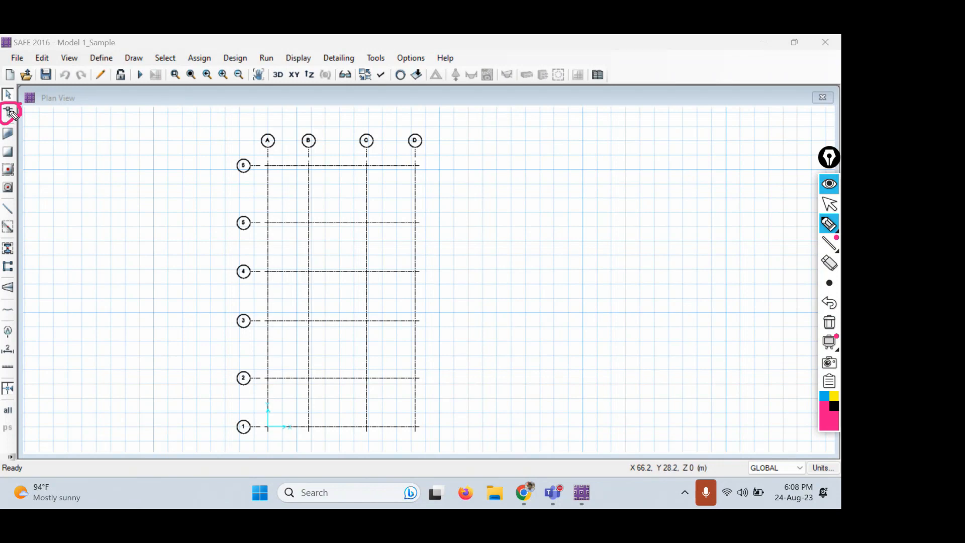
mouse_move(507, 197)
left_mouse_down()
mouse_move(502, 252)
mouse_move(599, 265)
mouse_move(523, 204)
mouse_move(503, 201)
left_mouse_up()
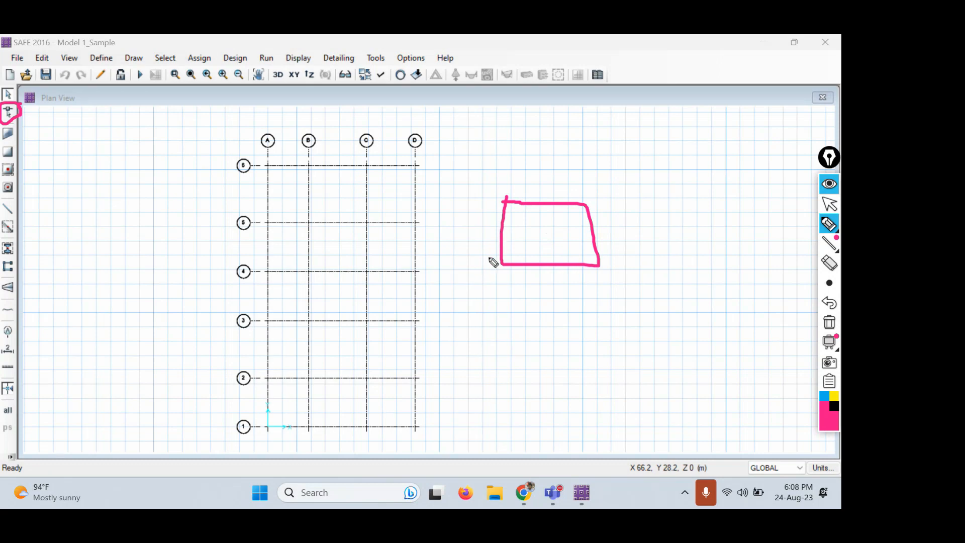
left_click(830, 323)
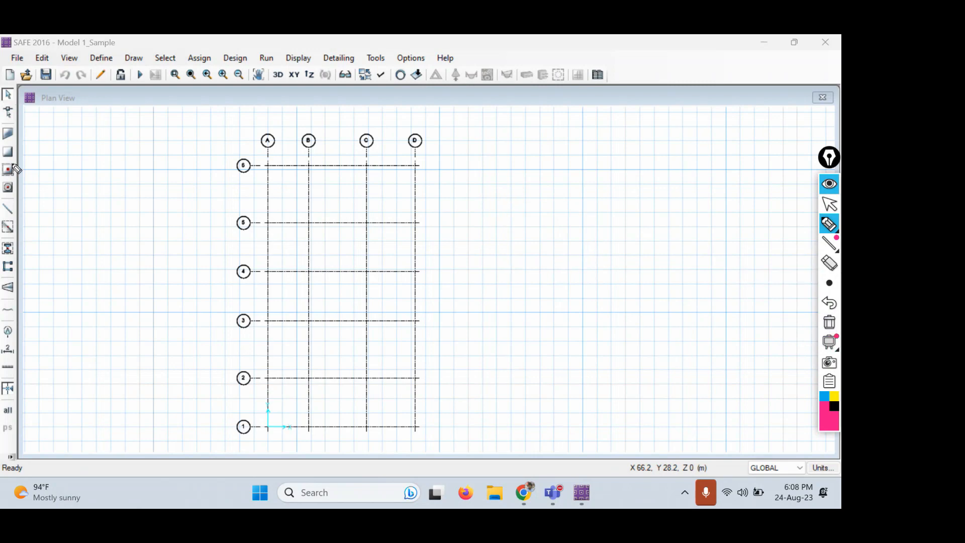
left_click(829, 207)
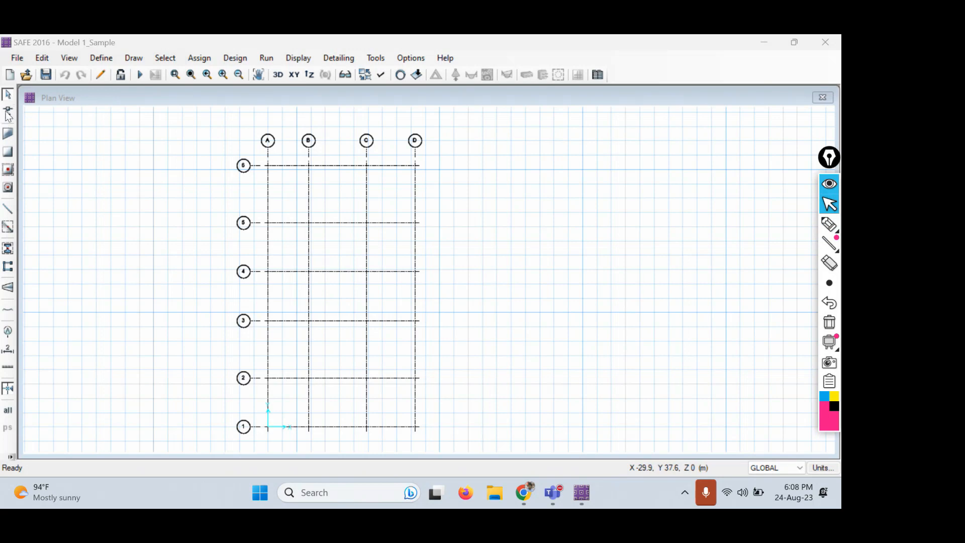
Mark the Draw Slabs/Areas tool with a pink pen circle and return to the normal cursor.
left_click(9, 137)
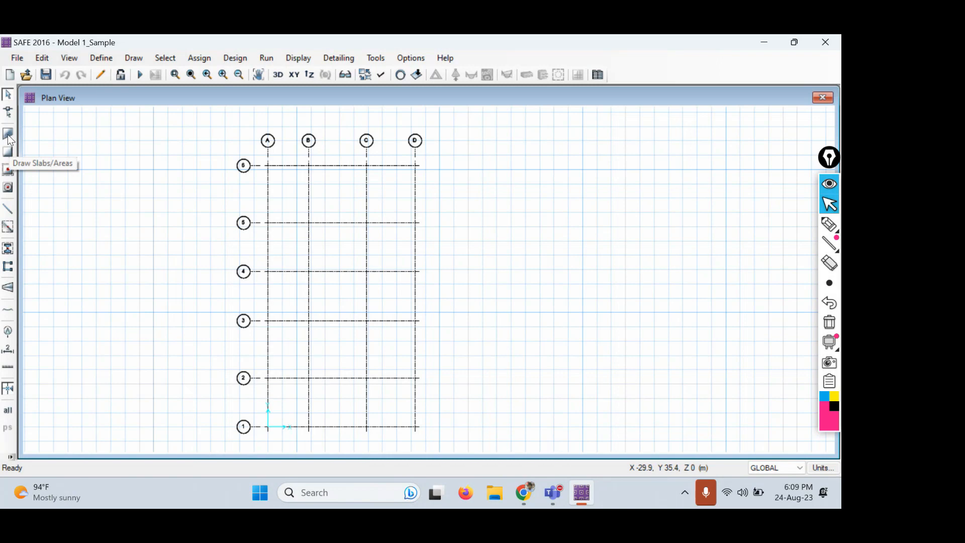
left_click(830, 224)
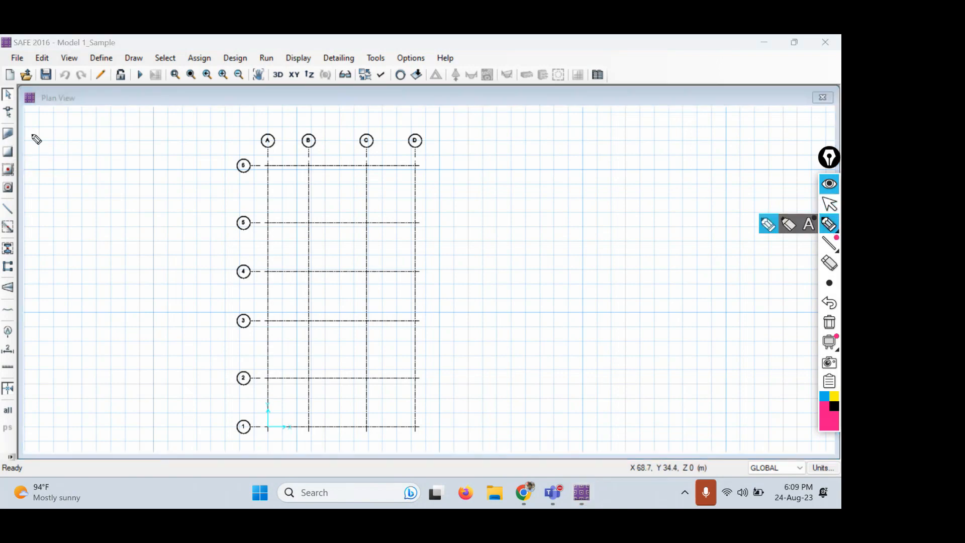
mouse_move(22, 127)
left_mouse_down()
mouse_move(3, 130)
mouse_move(7, 144)
mouse_move(23, 144)
mouse_move(29, 125)
left_mouse_up()
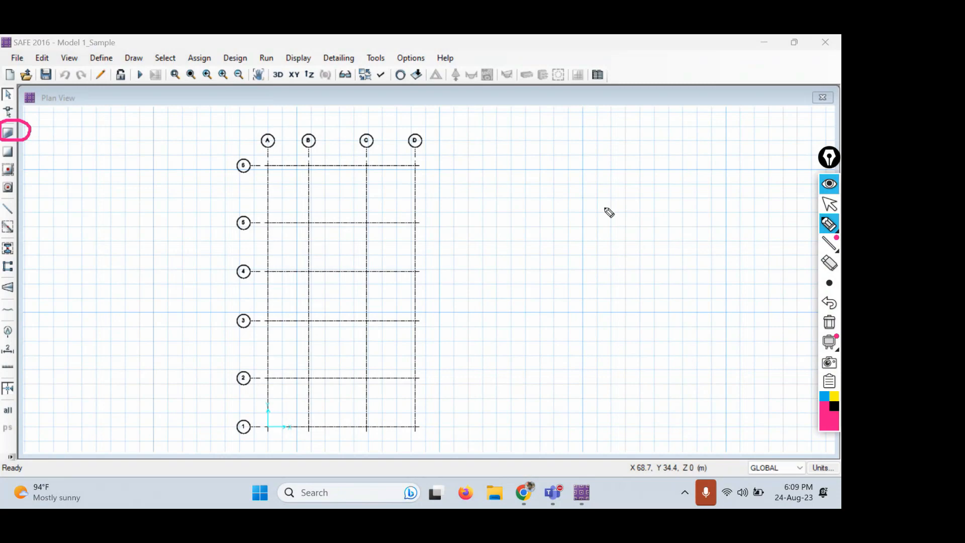
left_click(831, 205)
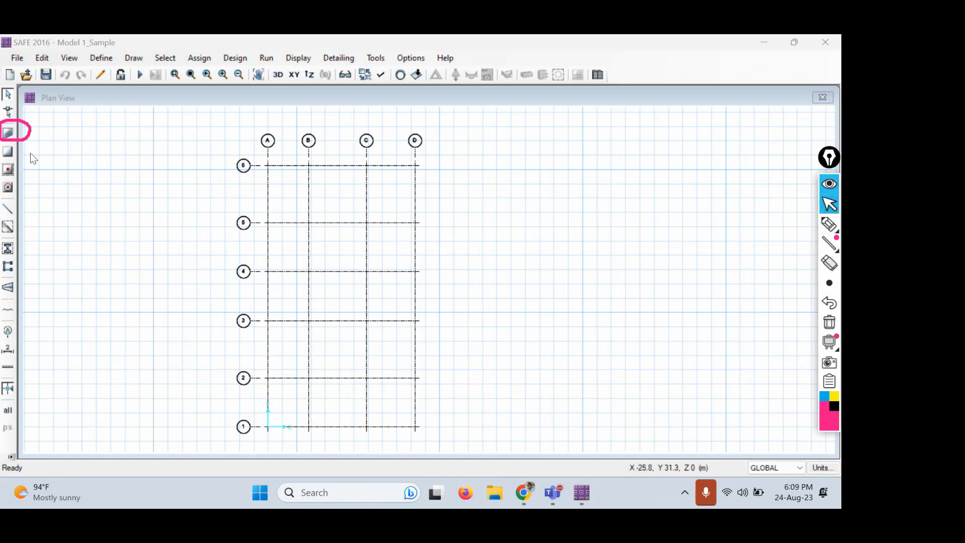
Start Draw Slabs/Areas, move its settings window over the grid, and choose Slab as the type of object.
left_click(7, 134)
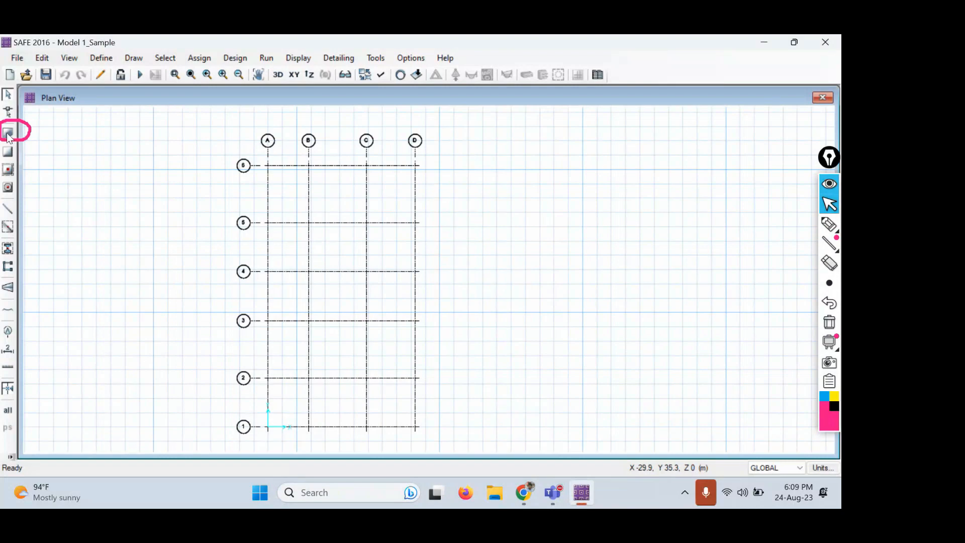
left_click(8, 136)
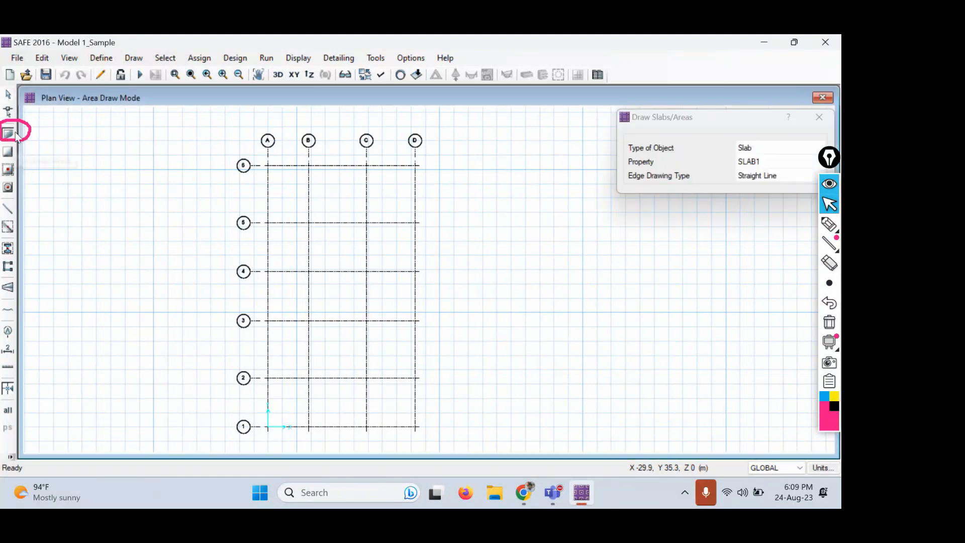
left_click_drag(715, 123, 271, 146)
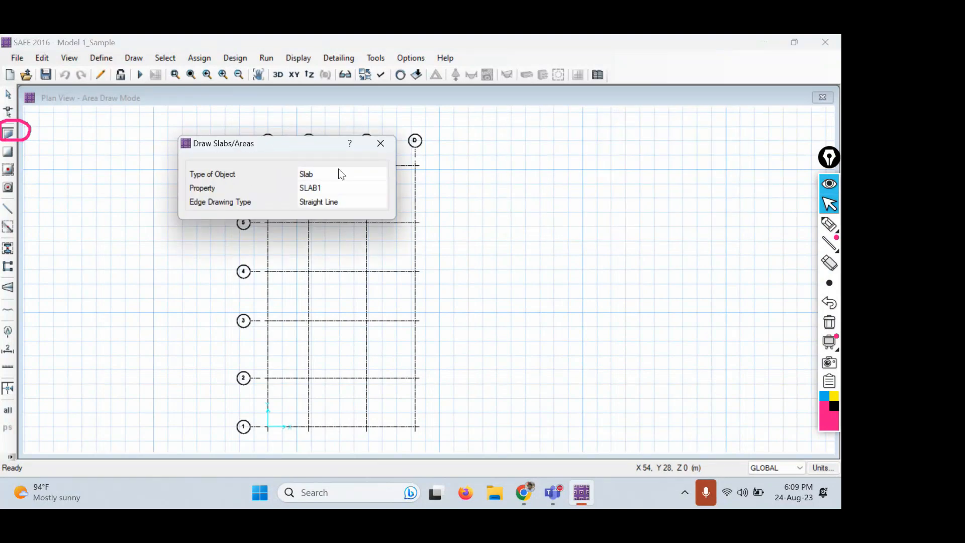
left_click(381, 175)
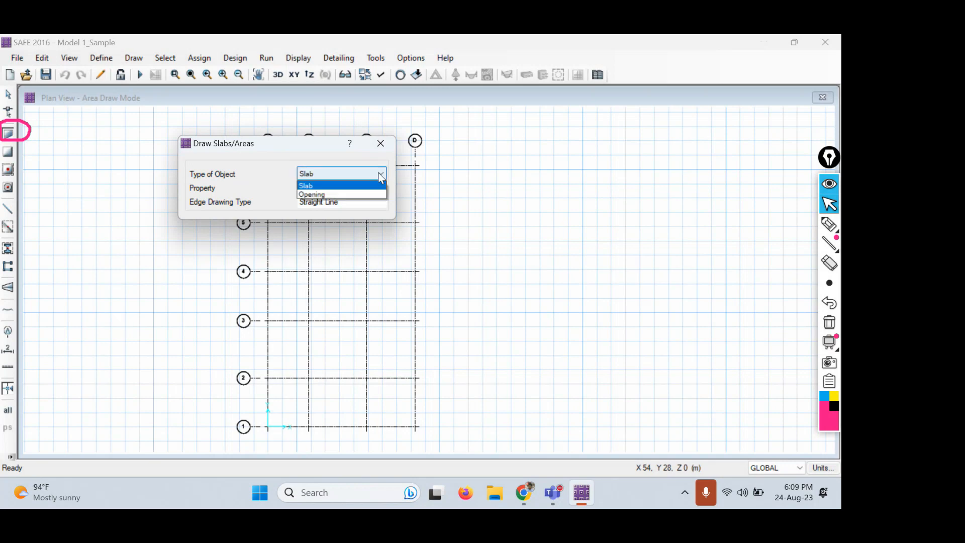
left_click(310, 176)
left_click(312, 176)
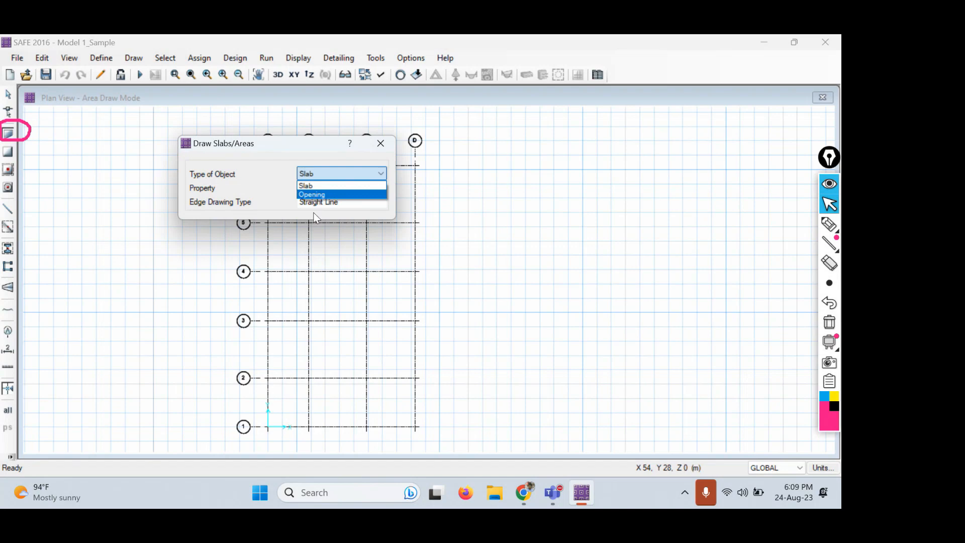
left_click(308, 186)
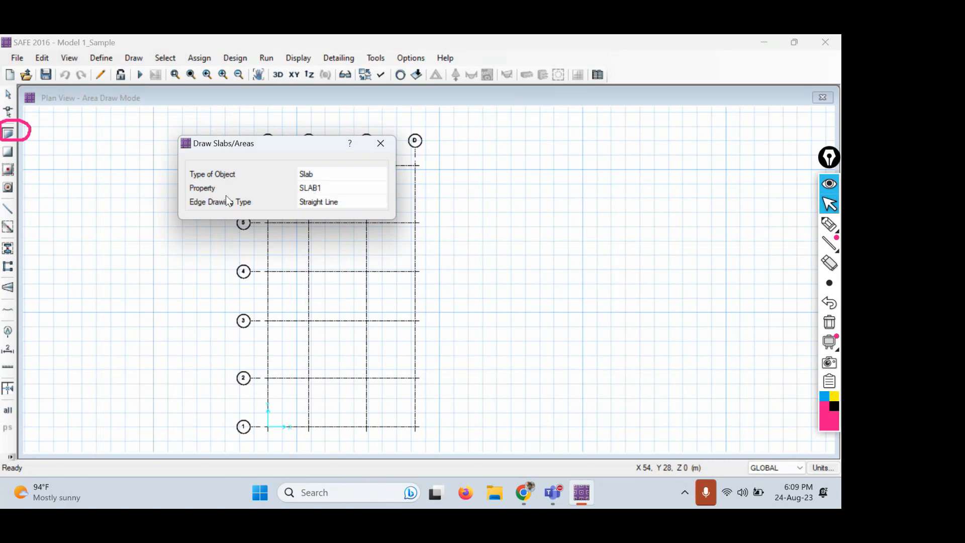
Set the slab drawing property to SLAB1 and the edge drawing type to Straight Line.
left_click(316, 188)
left_click(316, 188)
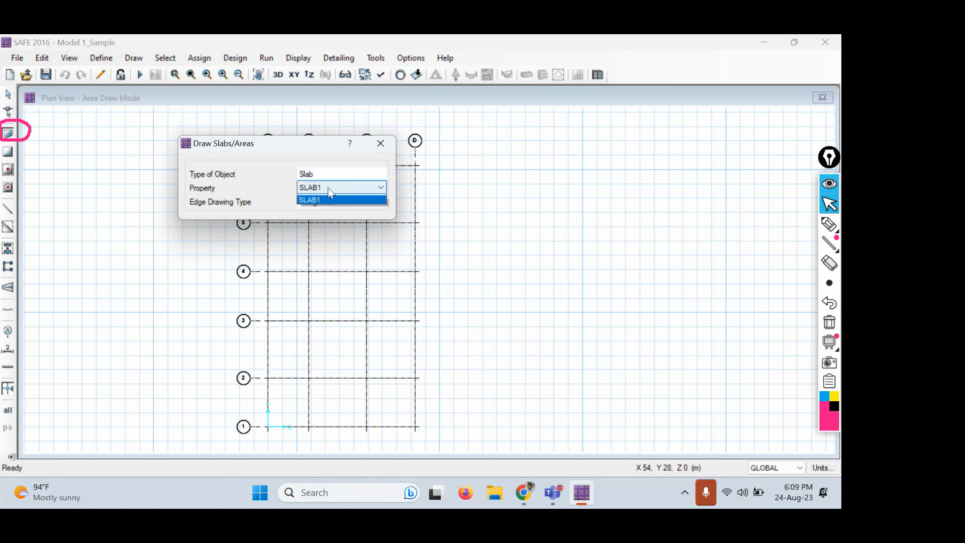
left_click(327, 188)
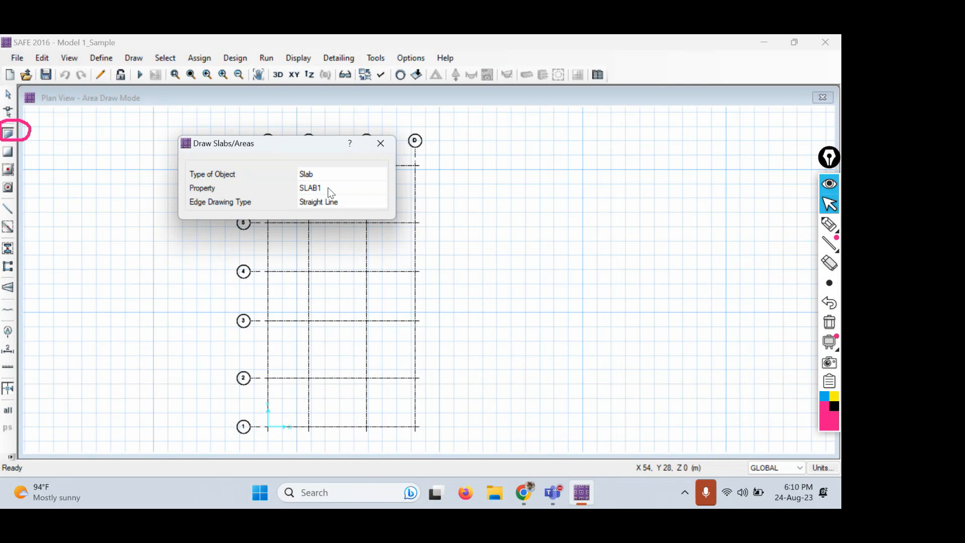
left_click(327, 188)
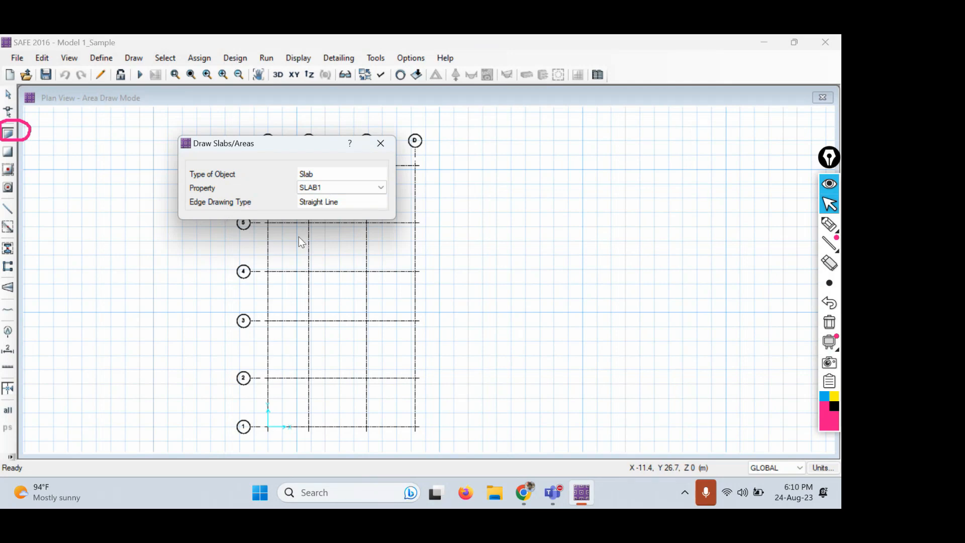
left_click(371, 206)
left_click(371, 205)
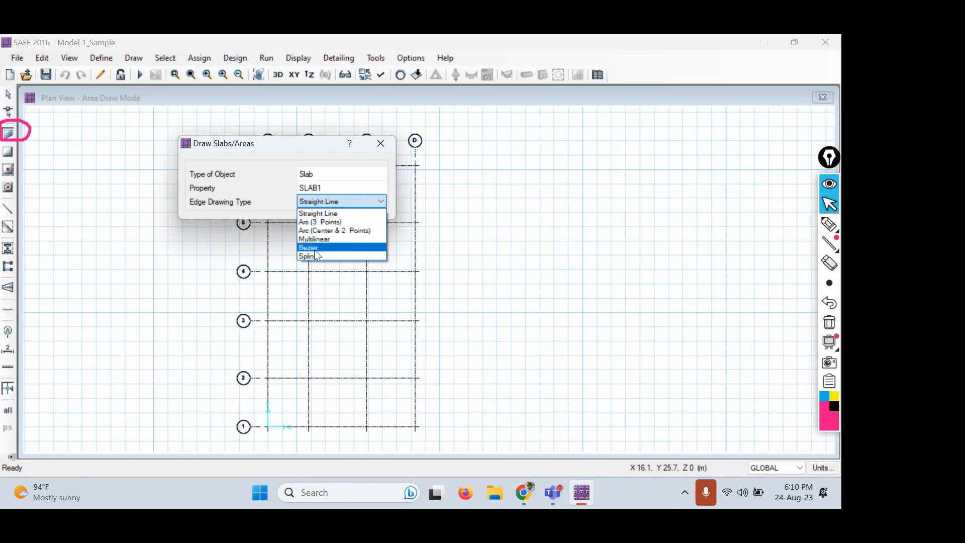
left_click(329, 215)
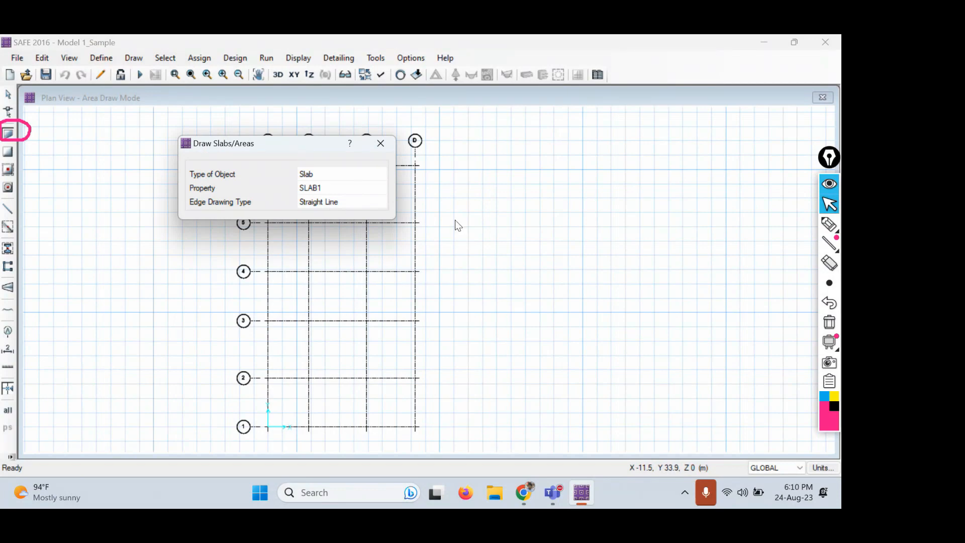
Draw an irregular seven-cornered slab with a V-shaped notch in its lower edge, in the empty area beside the grid.
left_click(508, 231)
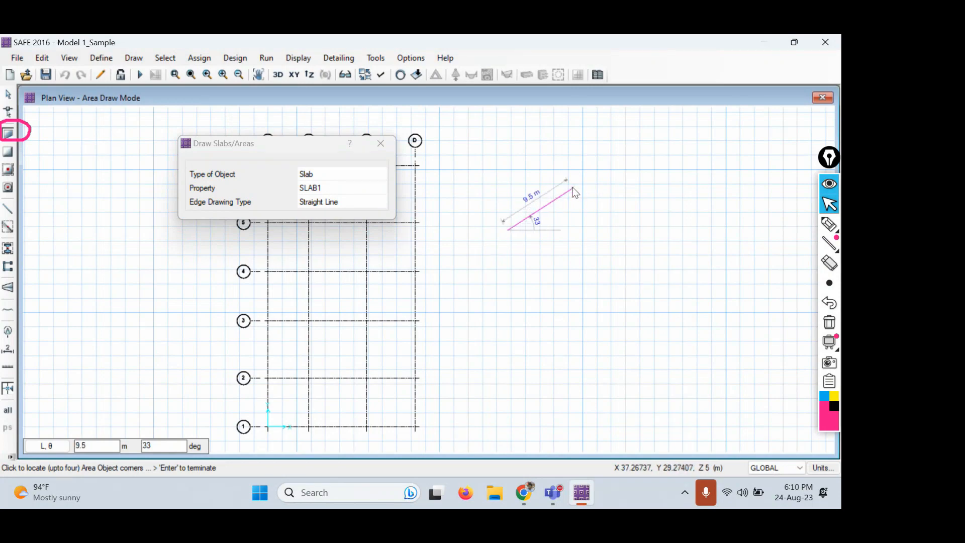
scroll(595, 201, "up", 2)
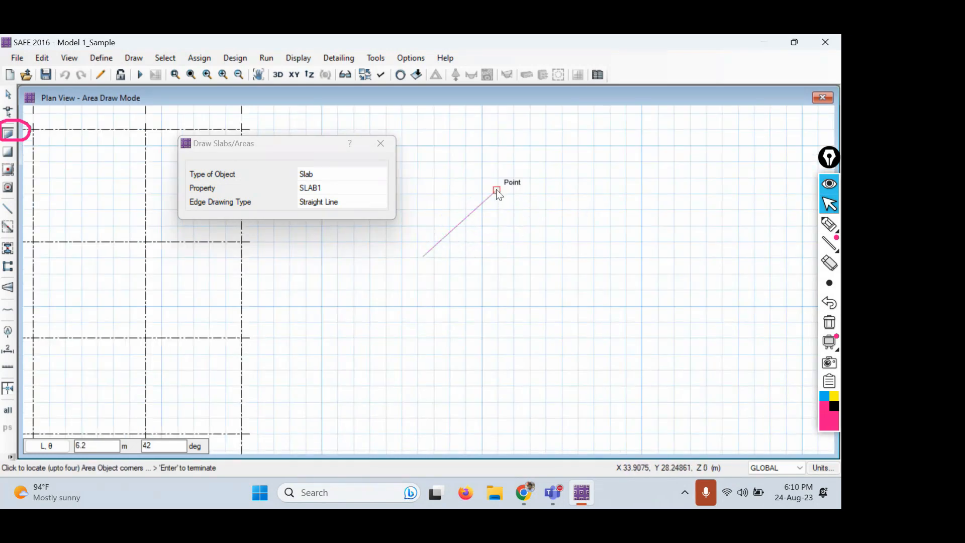
left_click(497, 190)
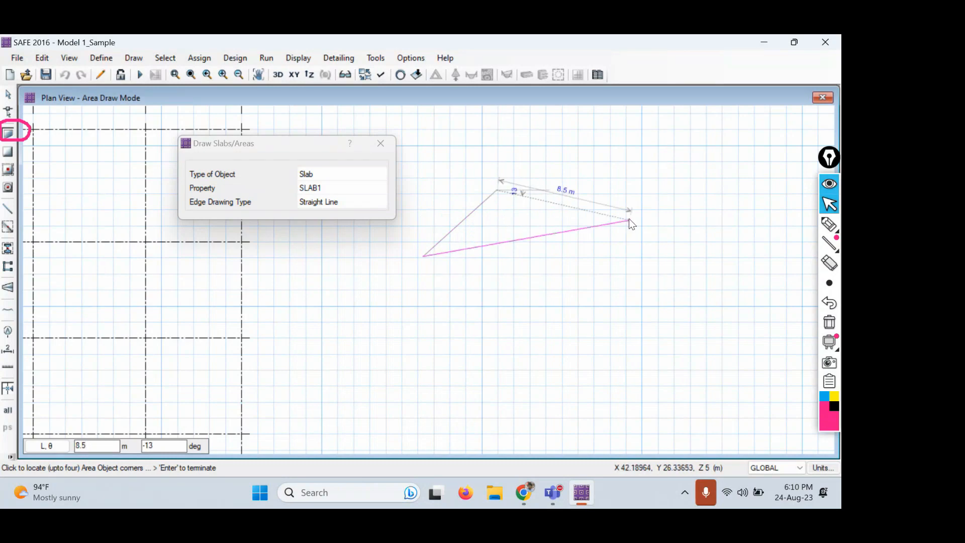
left_click(668, 211)
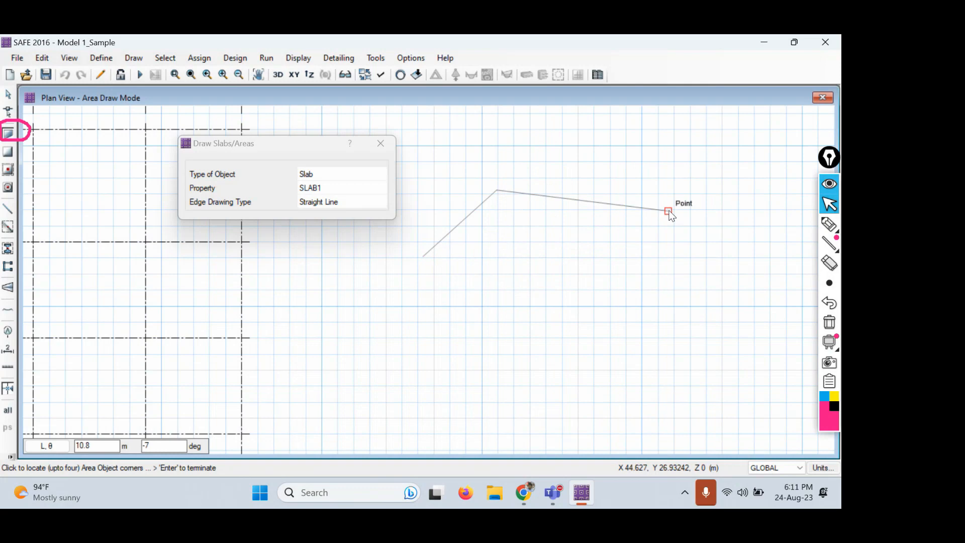
left_click(667, 336)
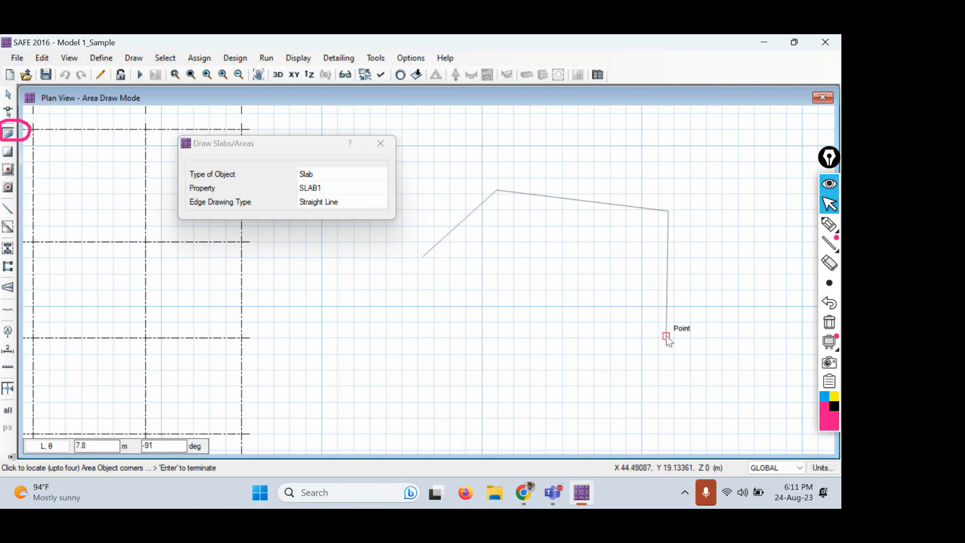
left_click(590, 349)
left_click(551, 265)
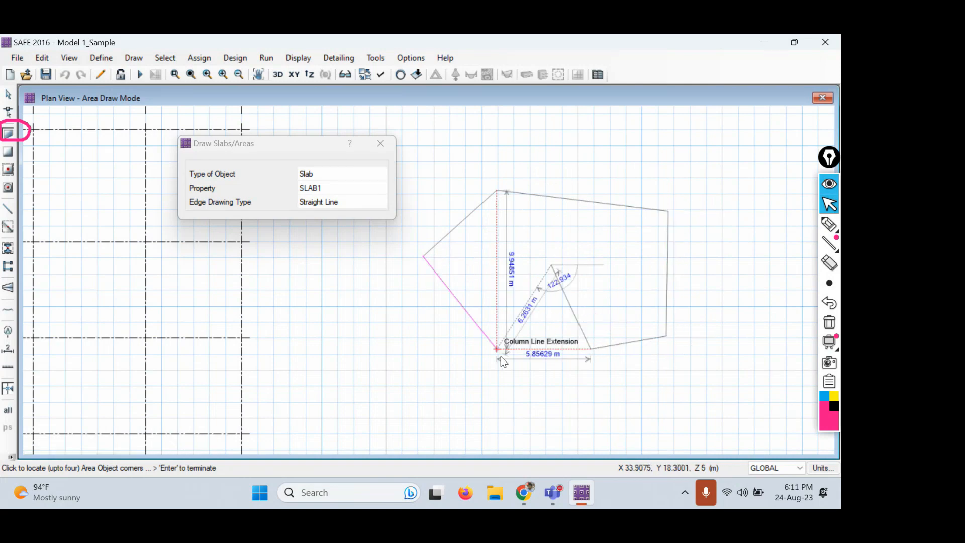
left_click(498, 351)
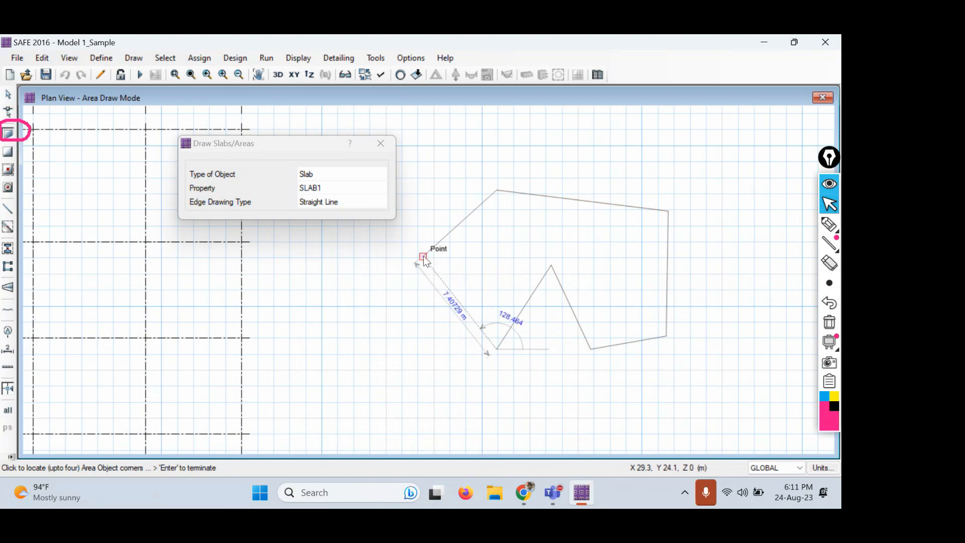
left_click(423, 256)
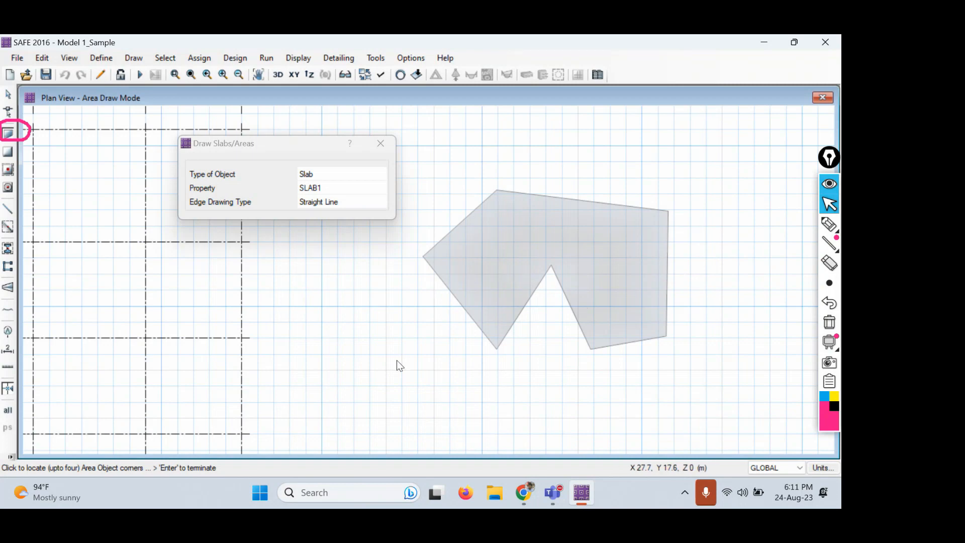
Draw a four-cornered rectangular slab about 10 m wide and 5.9 m high between the grid and the notched slab.
left_click(304, 333)
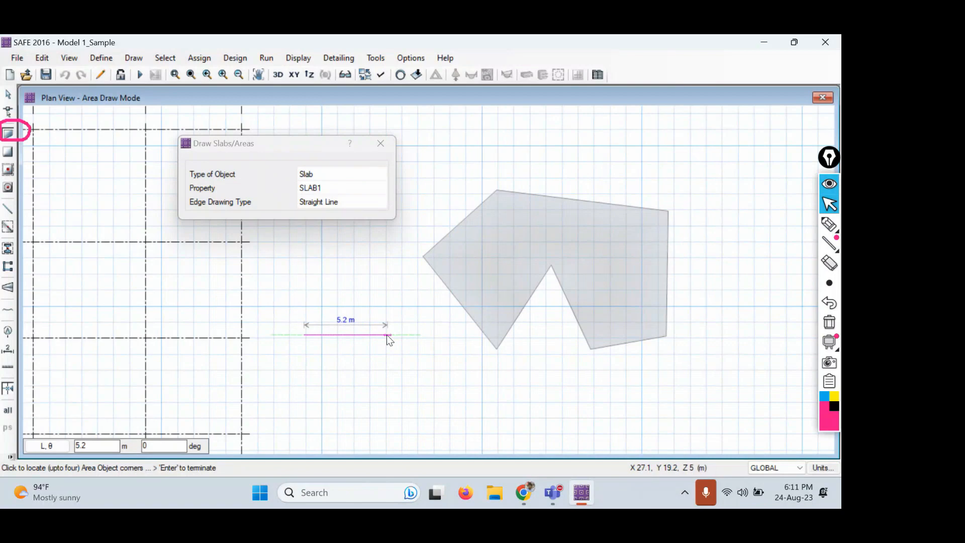
left_click(464, 336)
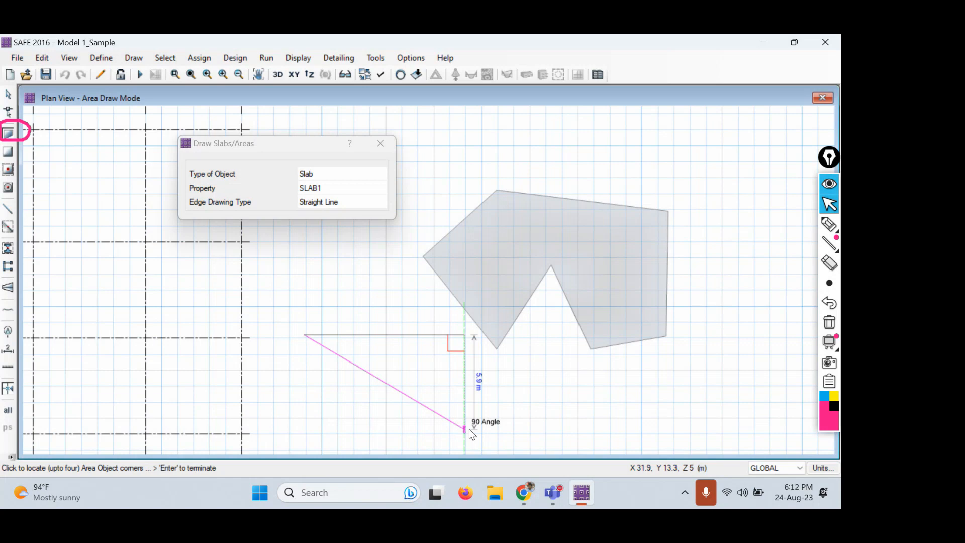
left_click(469, 430)
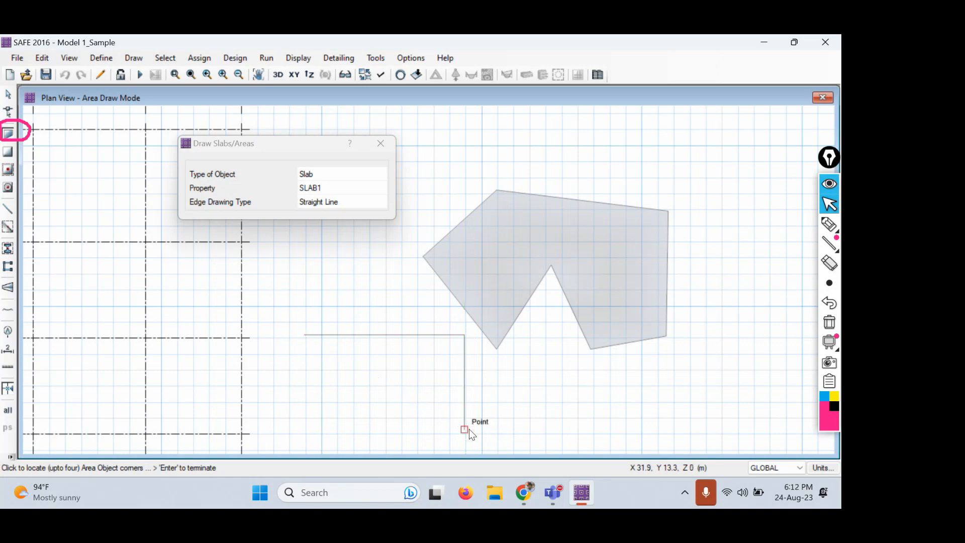
left_click(306, 423)
left_click(304, 336)
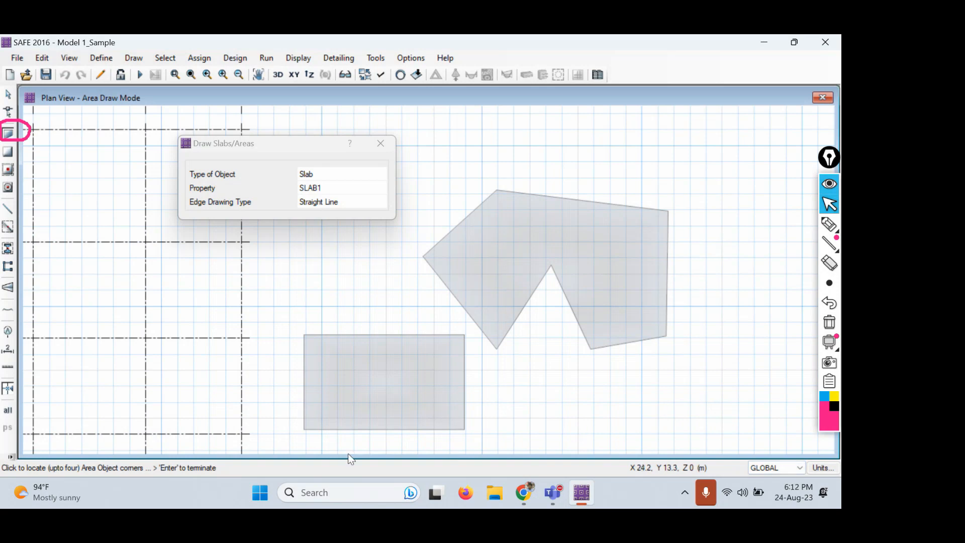
Close the Draw Slabs/Areas settings window and clear the pink annotation.
left_click(381, 144)
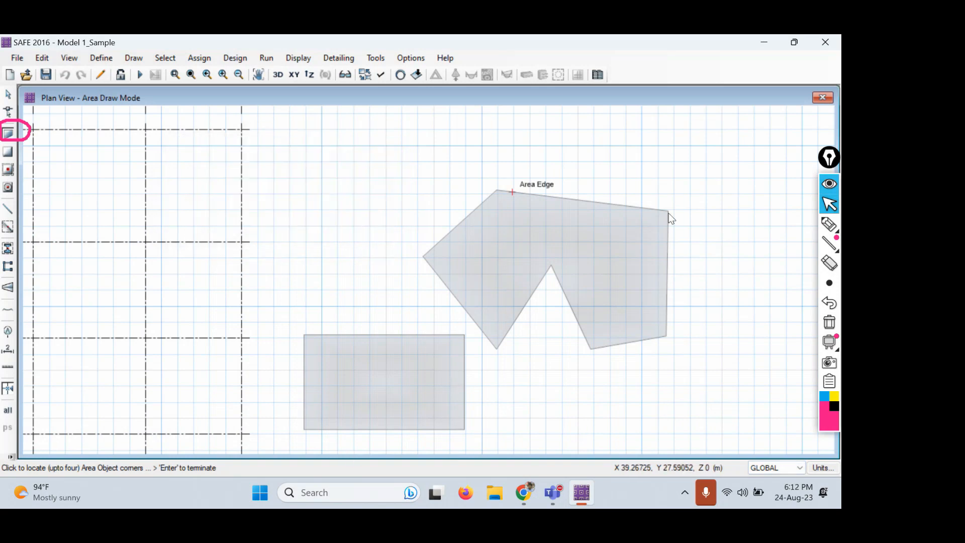
left_click(830, 321)
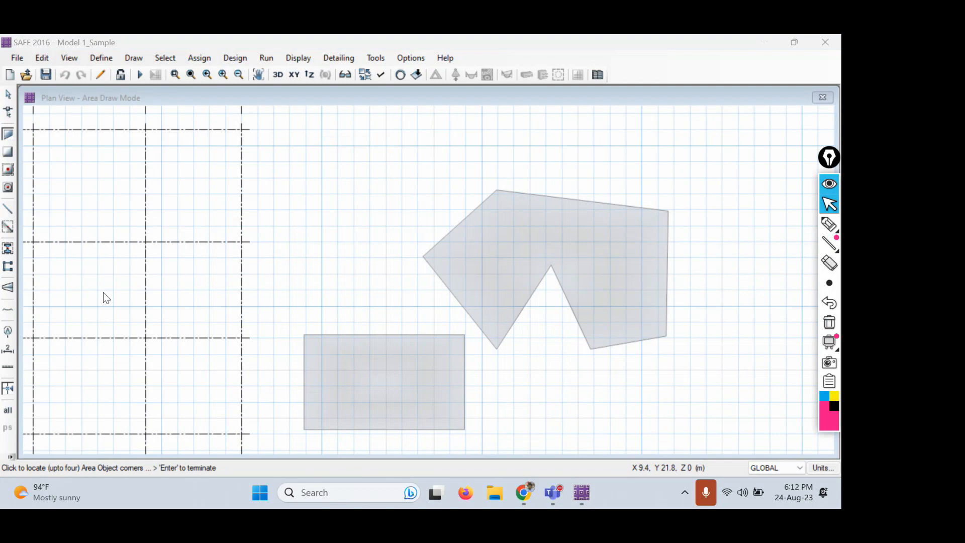
left_click(10, 152)
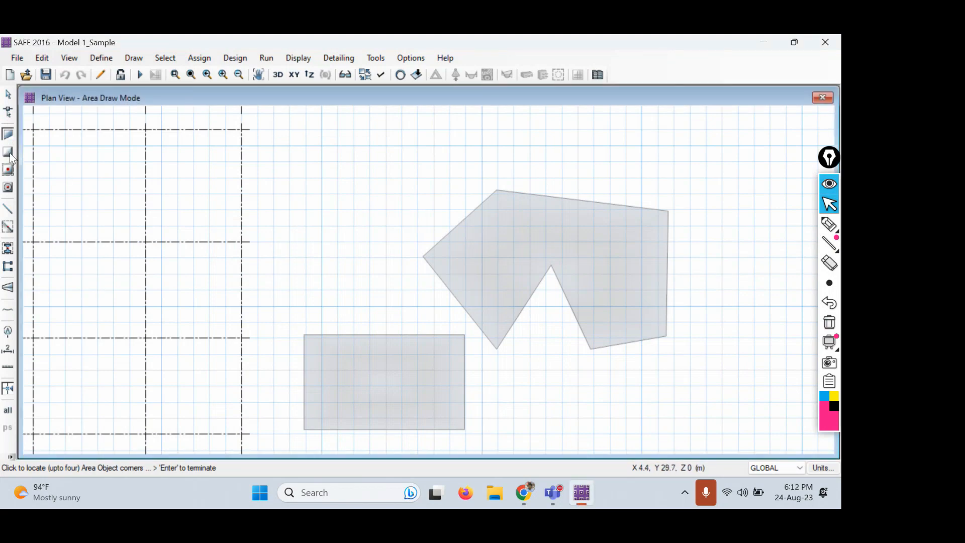
left_click(8, 152)
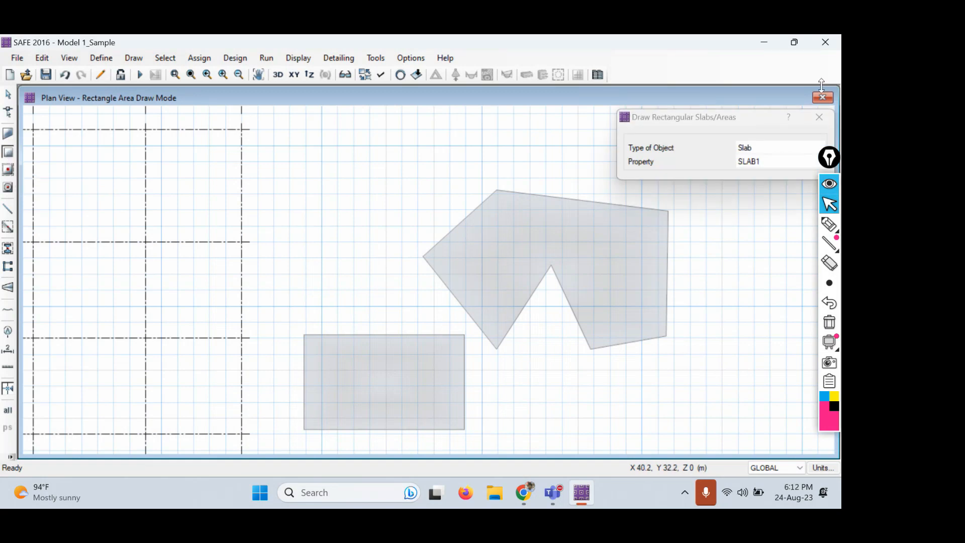
left_click(823, 117)
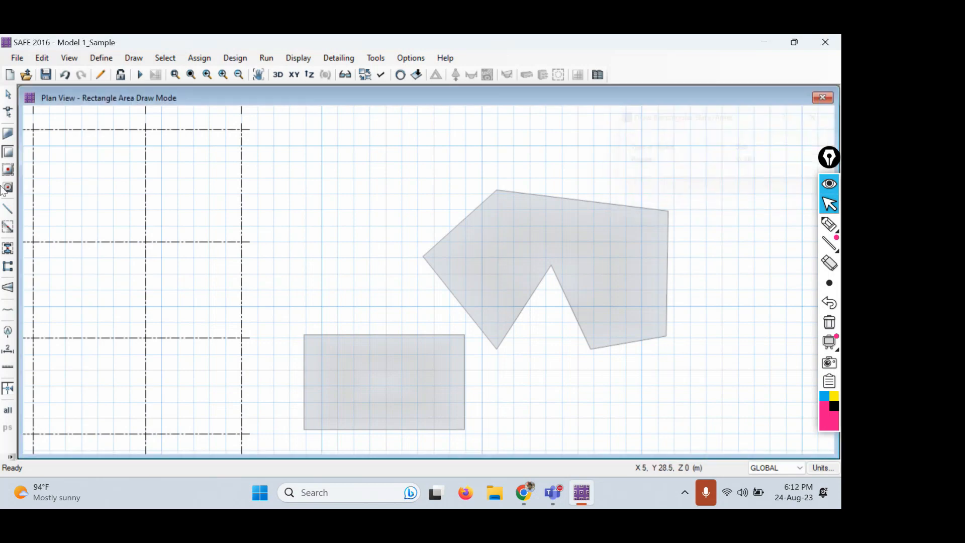
left_click(7, 153)
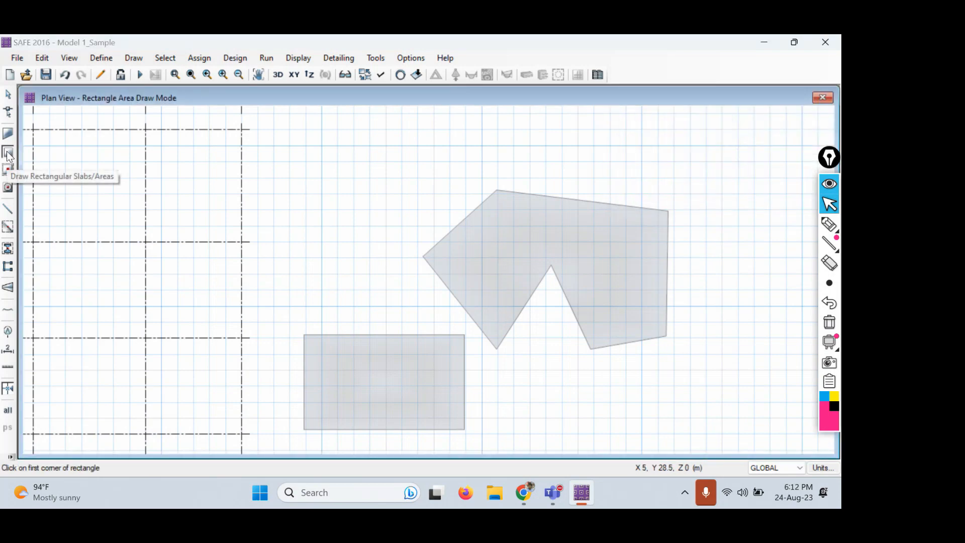
left_click_drag(58, 135, 133, 137)
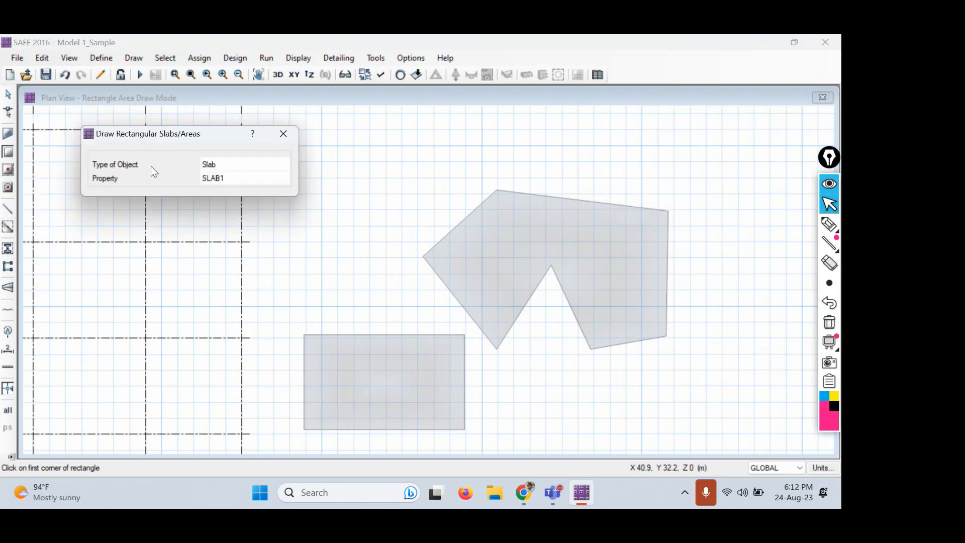
left_click(255, 165)
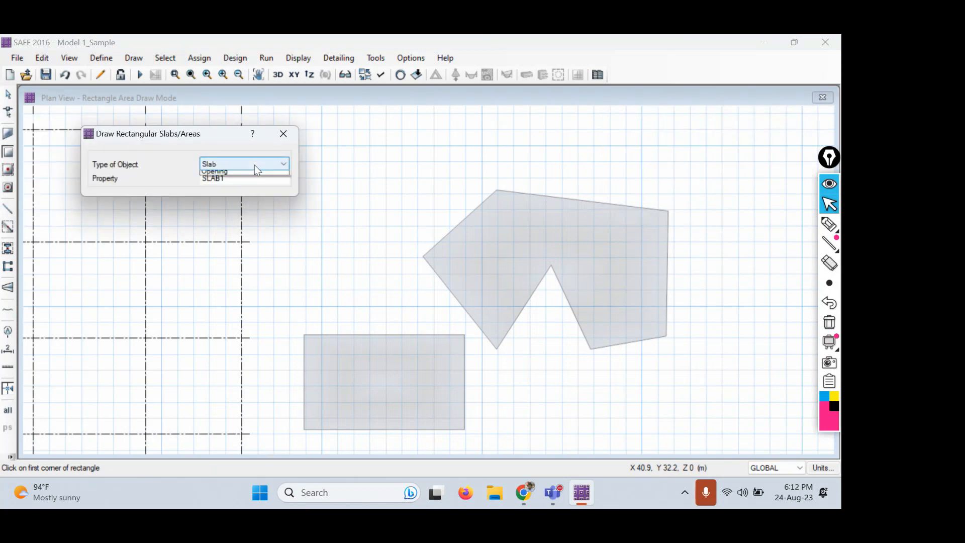
left_click(254, 165)
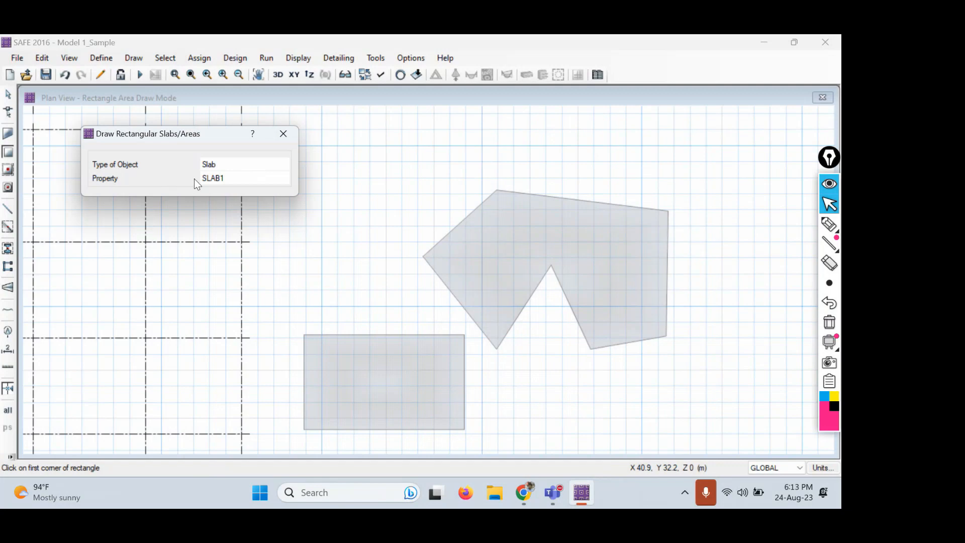
left_click(231, 179)
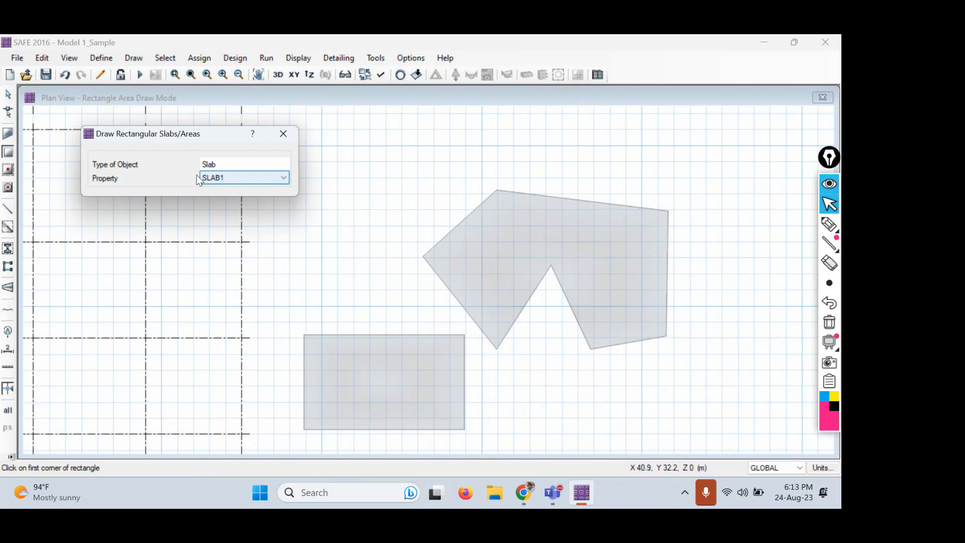
left_click_drag(153, 139, 374, 144)
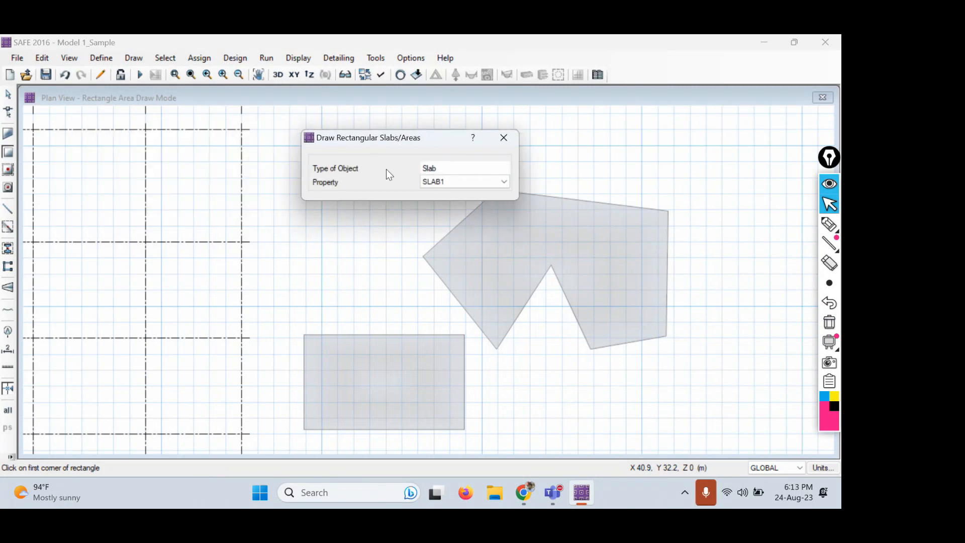
left_click(504, 137)
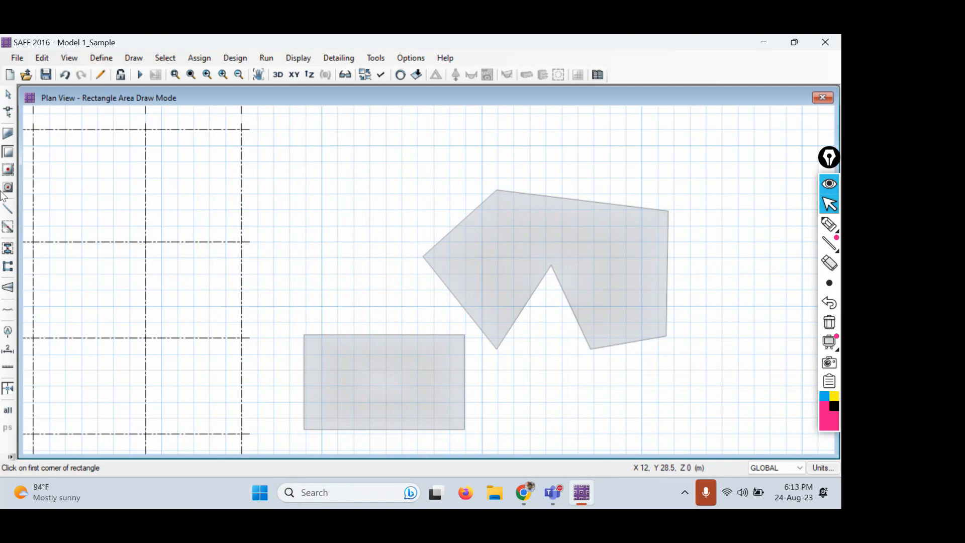
Start Draw Rectangular Slabs/Areas, move its settings window away from the edge, and keep Slab as object type with property SLAB1.
left_click(9, 157)
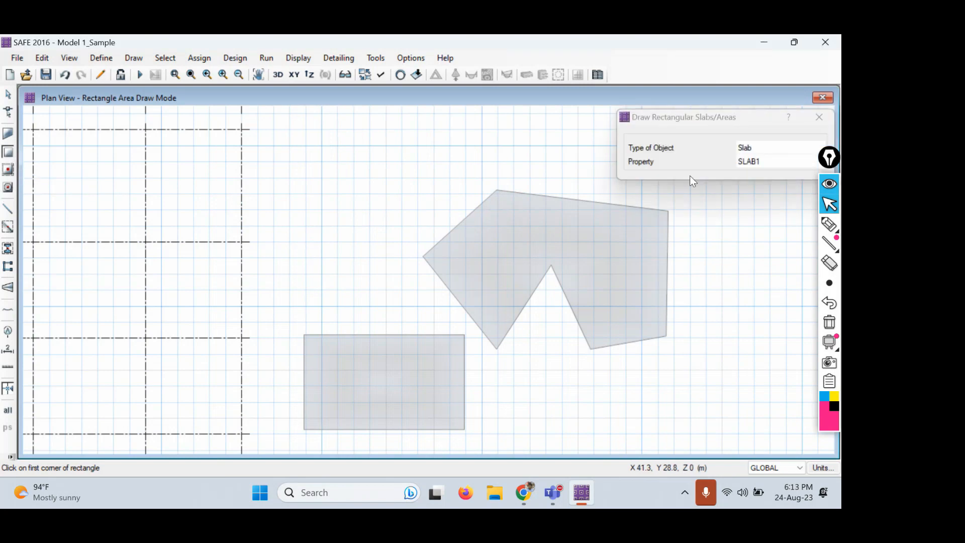
left_click(700, 118)
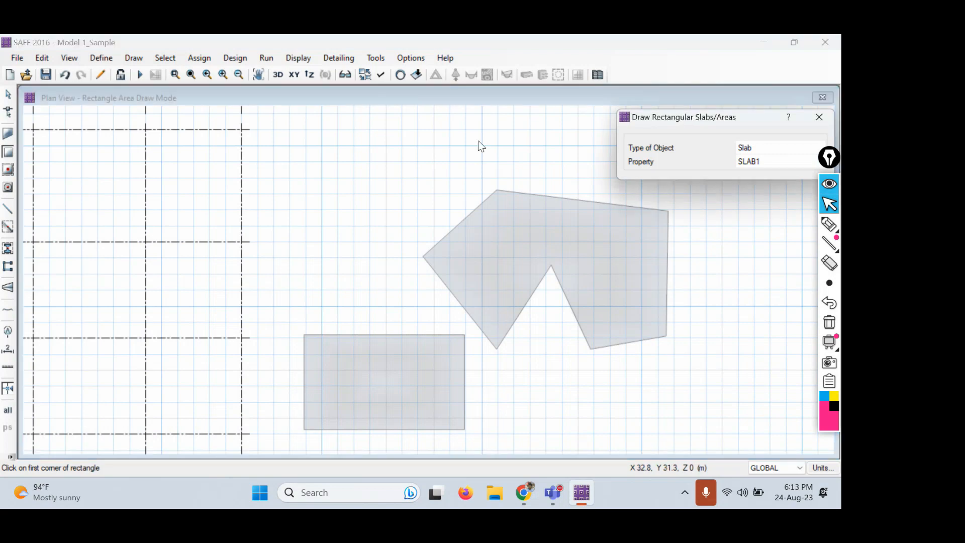
left_click_drag(725, 118, 540, 132)
left_click(577, 162)
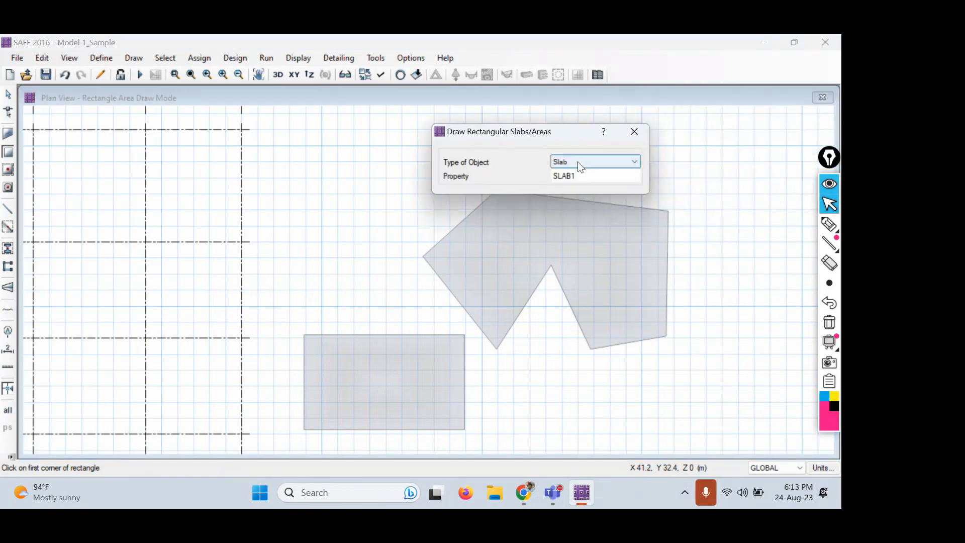
left_click(609, 177)
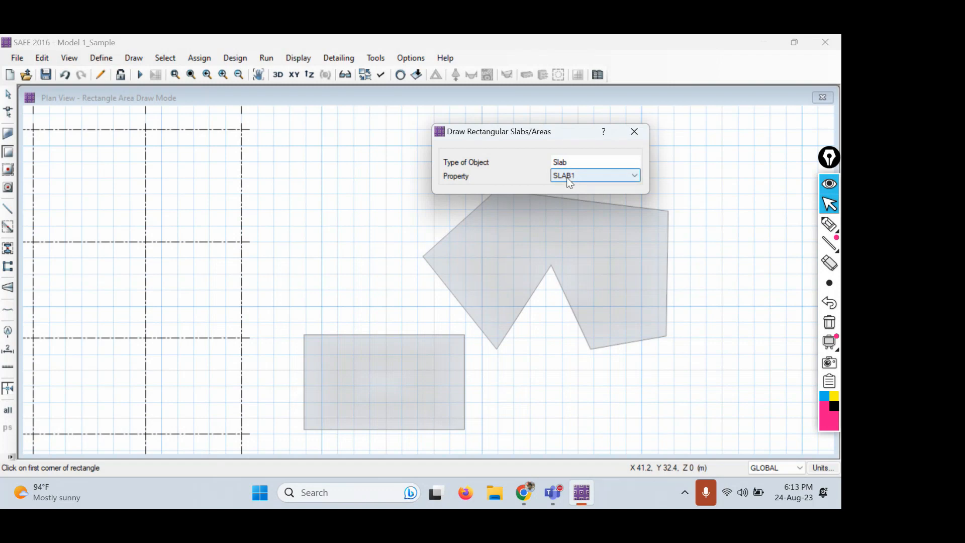
scroll(267, 309, "down", 1)
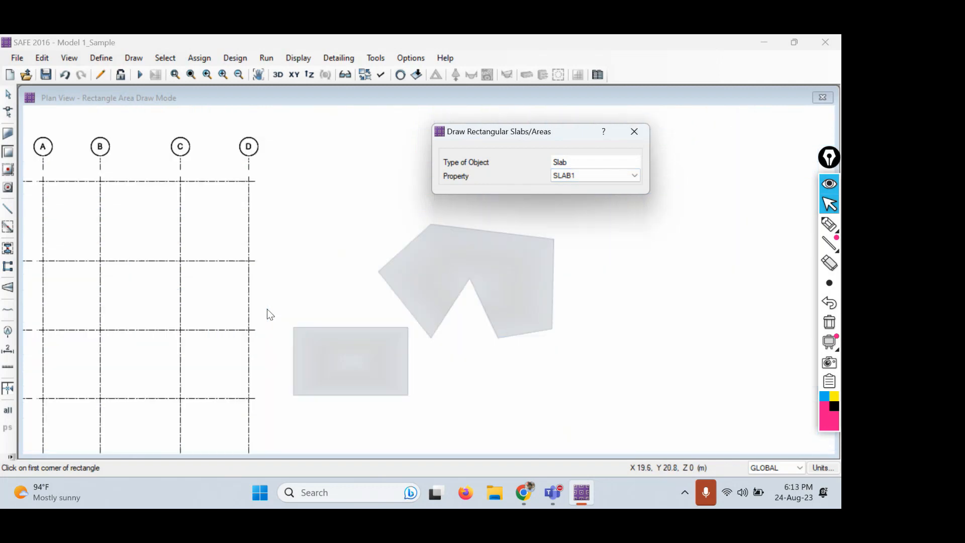
scroll(267, 308, "down", 1)
middle_click_drag(185, 322, 254, 310)
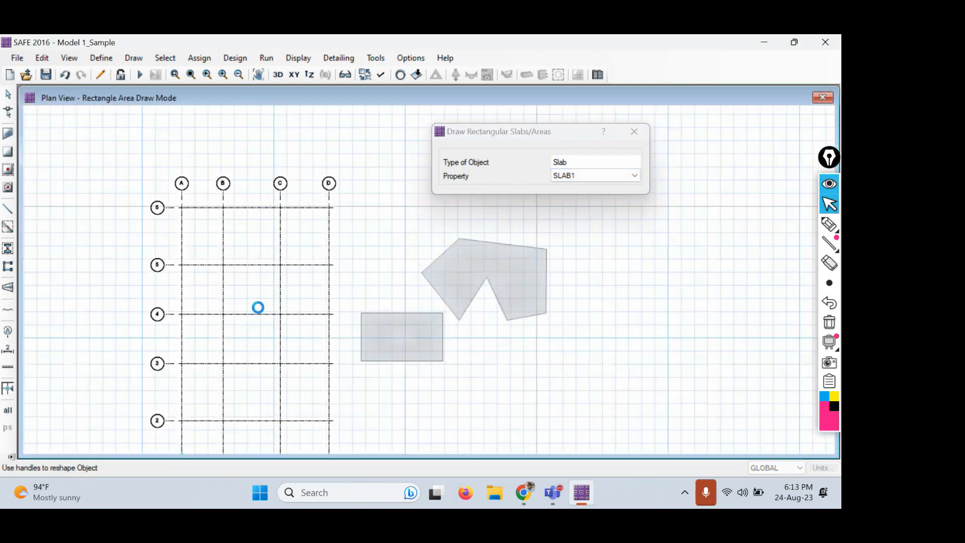
Choose SLAB1 as the property for rectangular slabs and close the Draw Rectangular Slabs/Areas settings window.
scroll(255, 309, "up", 1)
middle_click_drag(201, 243, 314, 278)
scroll(283, 258, "up", 1)
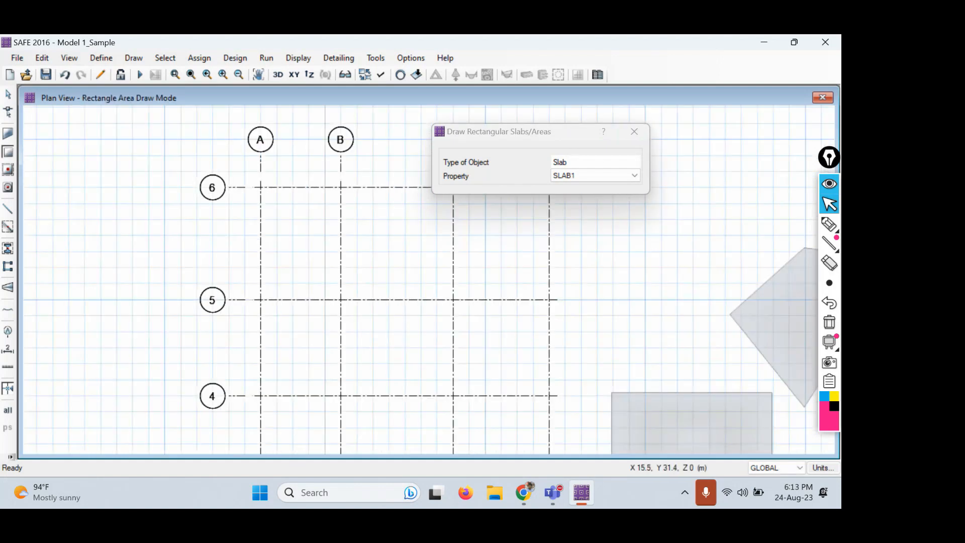
left_click_drag(557, 132, 656, 131)
left_click(715, 175)
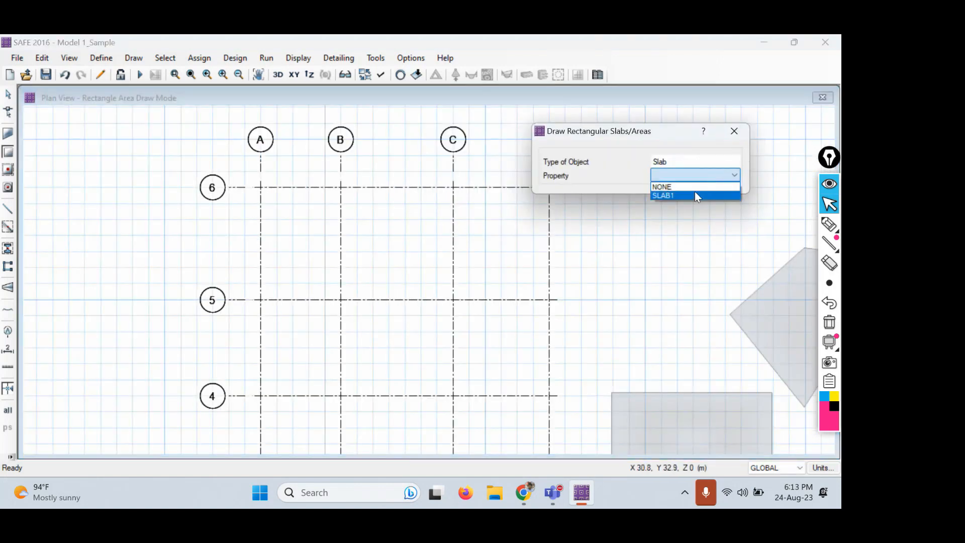
left_click(696, 196)
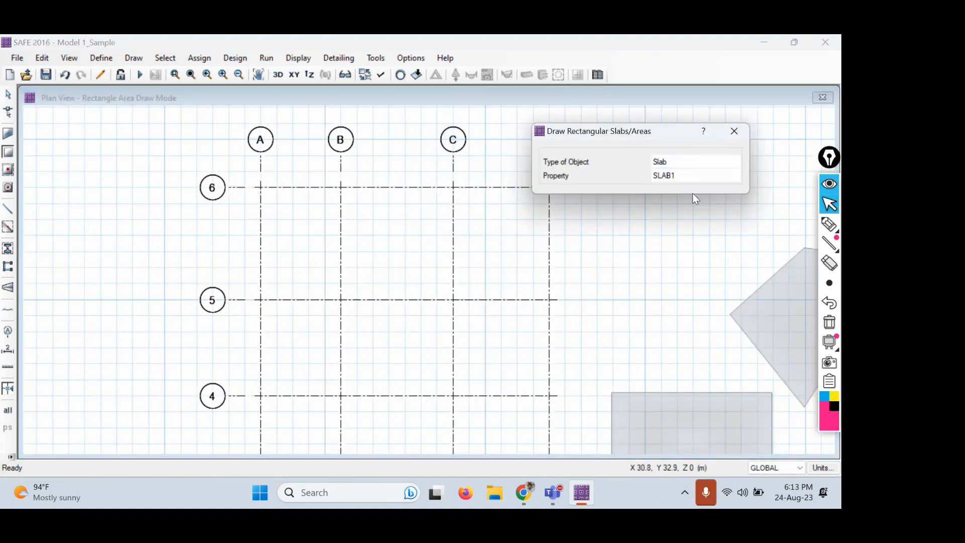
left_click(745, 134)
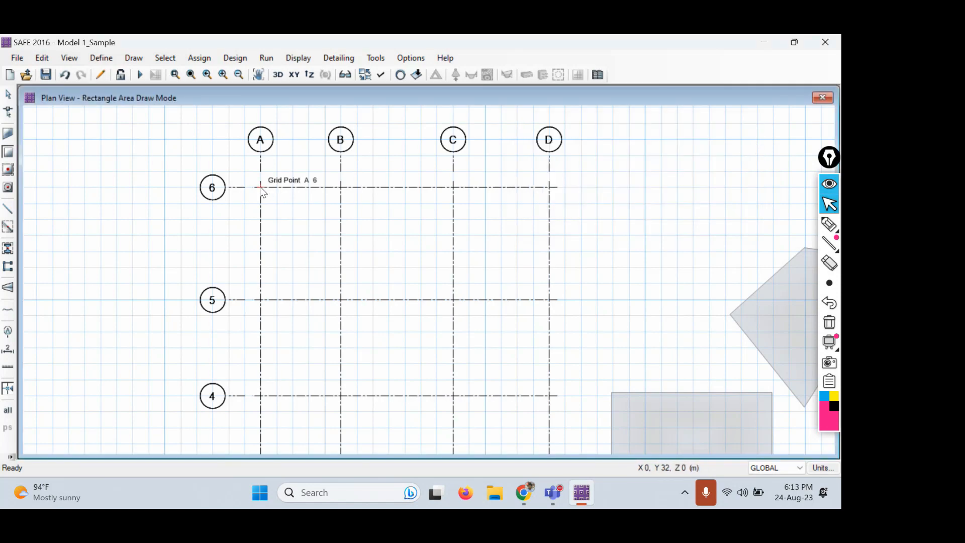
scroll(342, 189, "up", 3)
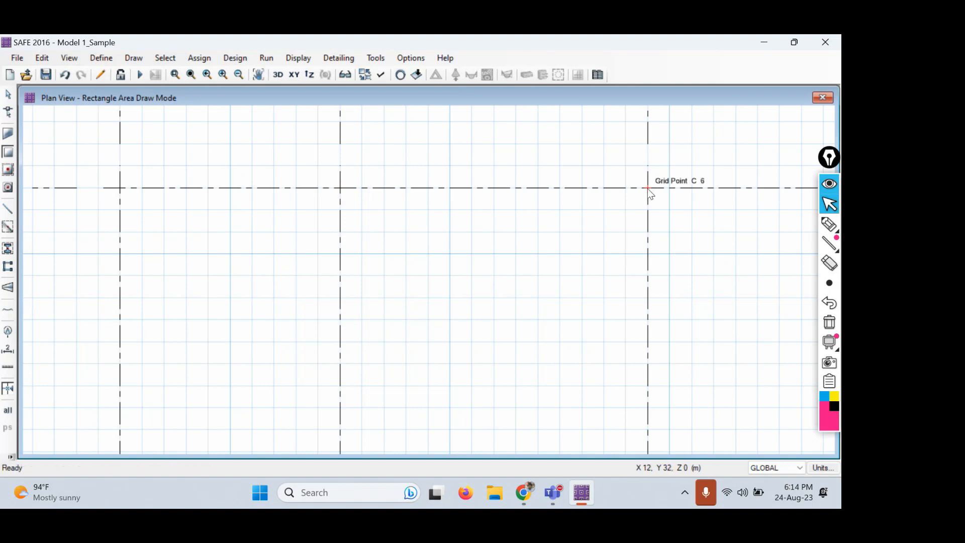
scroll(595, 232, "down", 2)
scroll(596, 237, "down", 1)
middle_click_drag(613, 291, 395, 196)
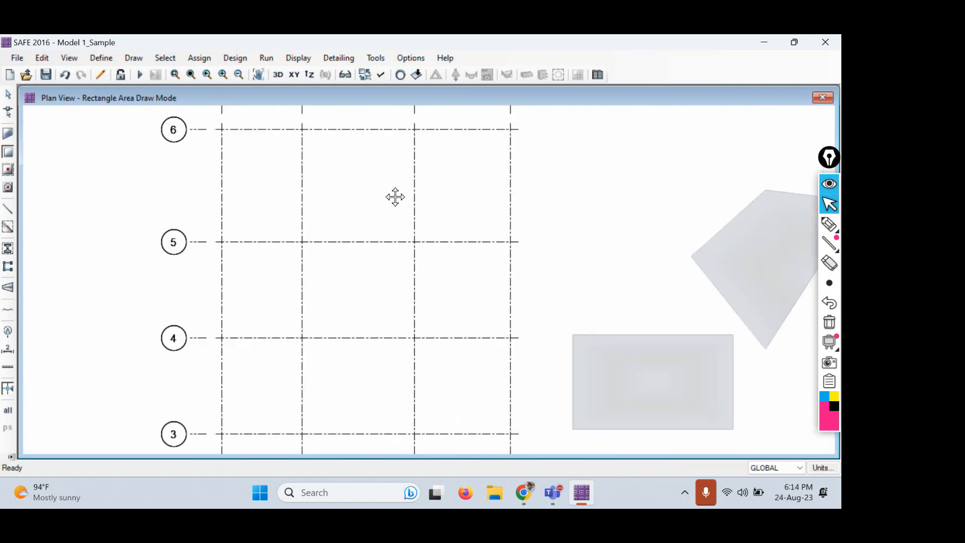
left_click(414, 241)
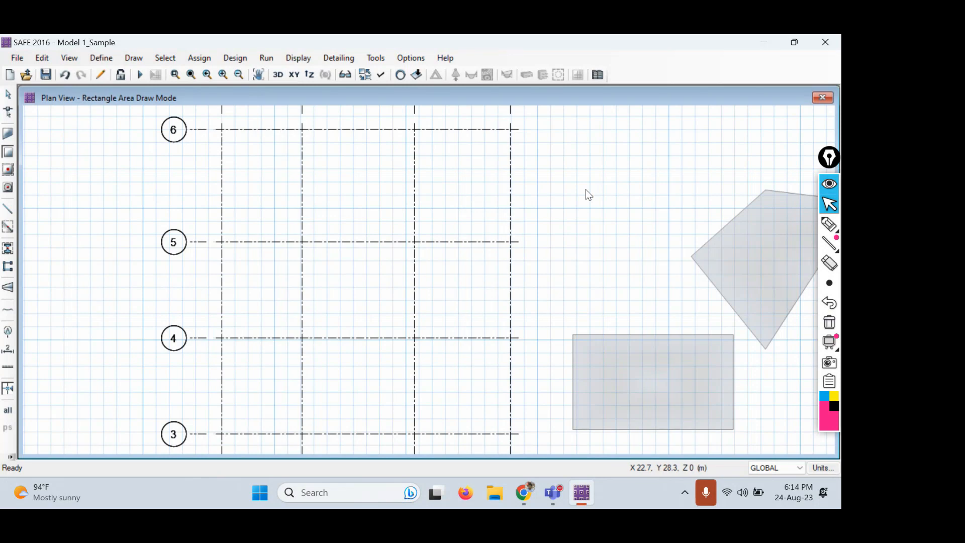
left_click(9, 99)
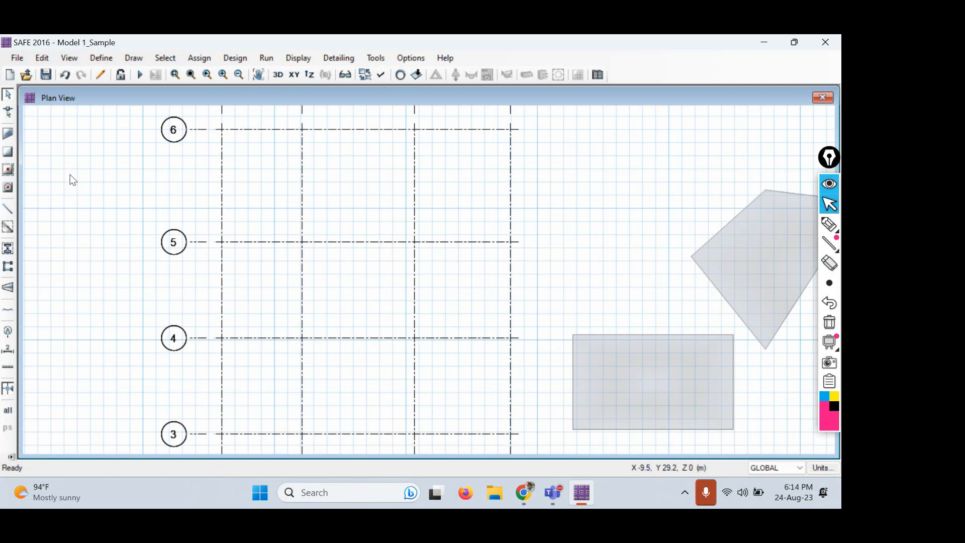
left_click_drag(71, 174, 101, 211)
Restart Draw Rectangular Slabs/Areas with SLAB1 and draw a thin horizontal strip slab in the empty area beside the grid, between lines 6 and 5.
left_click(7, 153)
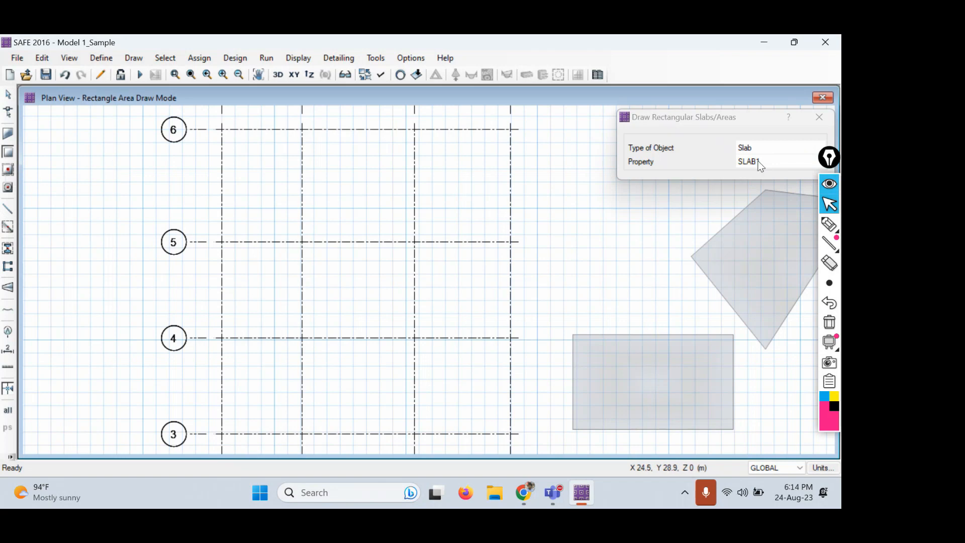
left_click(729, 125)
mouse_move(726, 121)
left_mouse_down()
mouse_move(190, 151)
mouse_move(389, 158)
left_mouse_up()
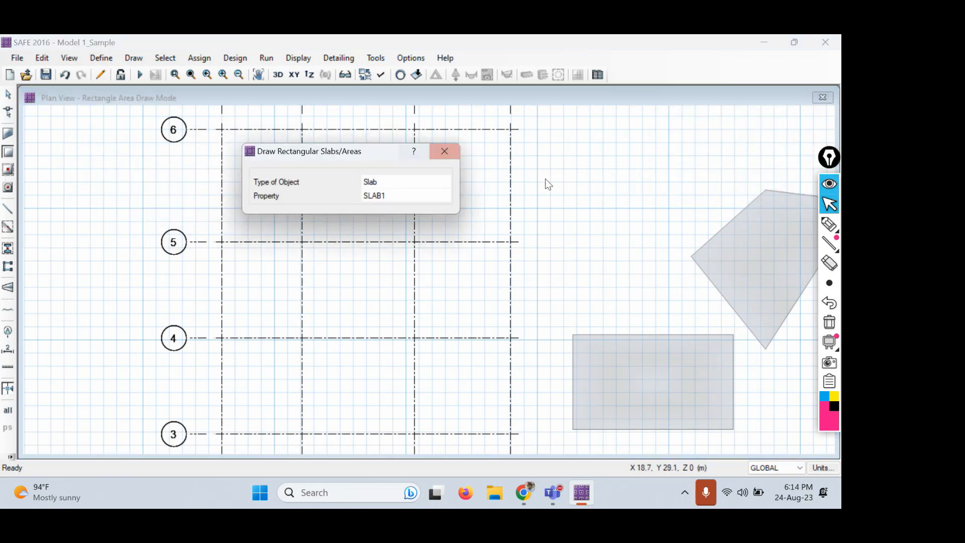
left_click(579, 168)
left_click_drag(578, 163, 693, 166)
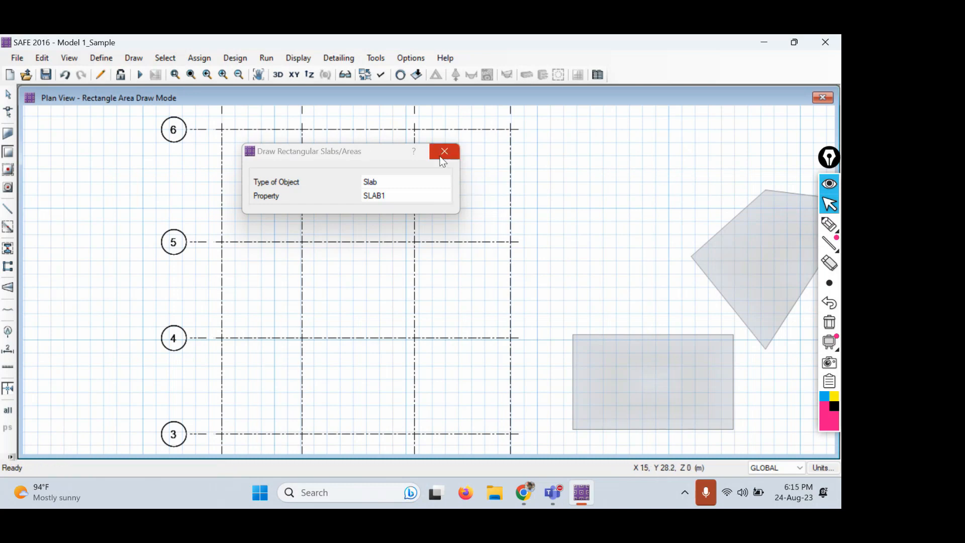
Reopen the Draw Rectangular Slabs/Areas settings and draw a small square slab with its upper-left corner at grid point B-6.
left_click(445, 151)
left_click(8, 152)
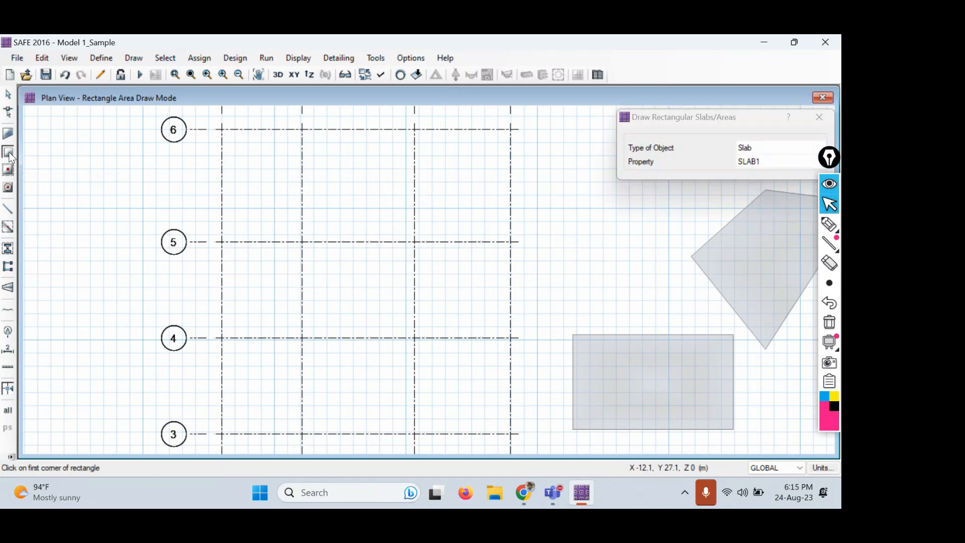
left_click(693, 117)
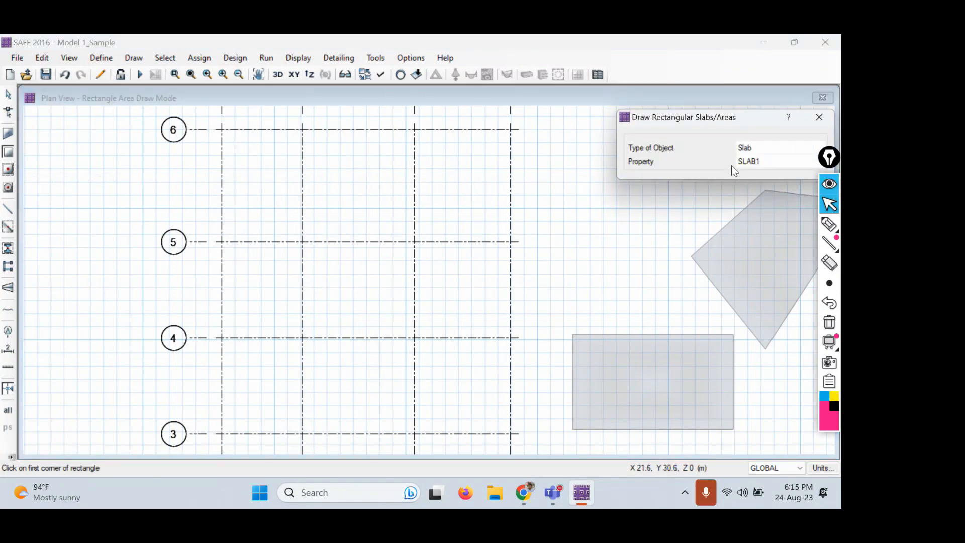
left_click(303, 131)
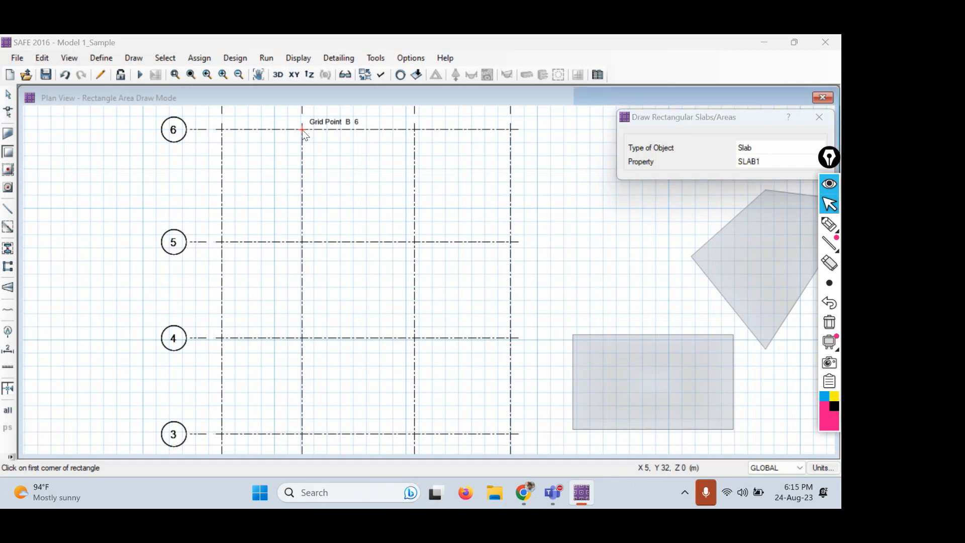
mouse_move(303, 130)
left_mouse_down()
mouse_move(330, 144)
mouse_move(396, 219)
mouse_move(327, 153)
mouse_move(371, 151)
left_mouse_up()
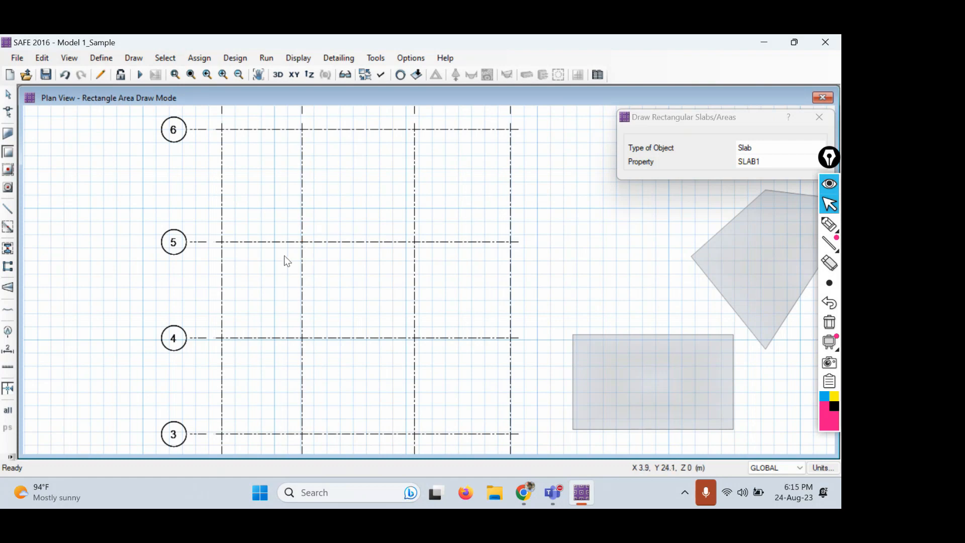
Draw a 7 m by 6 m rectangular slab diagonally from grid point B-5 to grid point C-4.
scroll(284, 255, "down", 2)
middle_click_drag(320, 312, 282, 203)
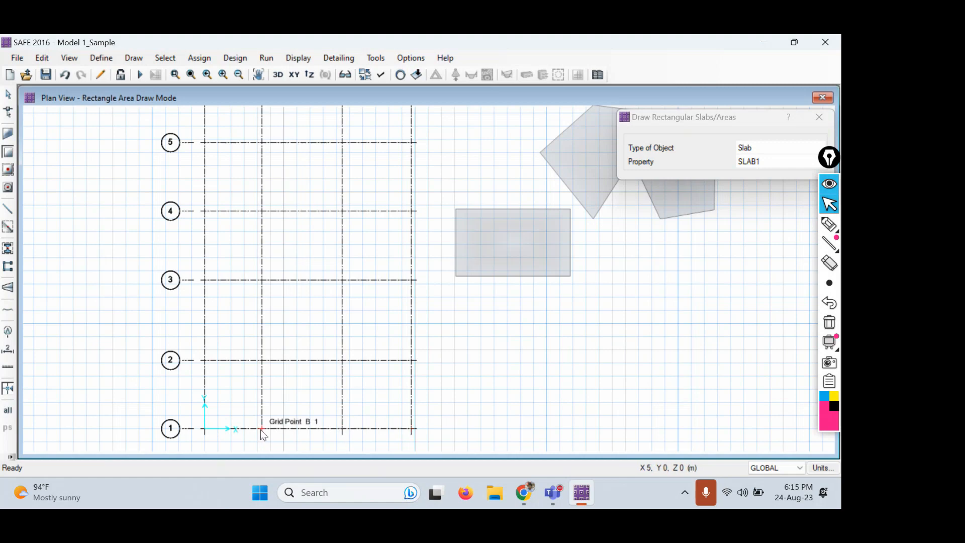
middle_click_drag(298, 215, 295, 420)
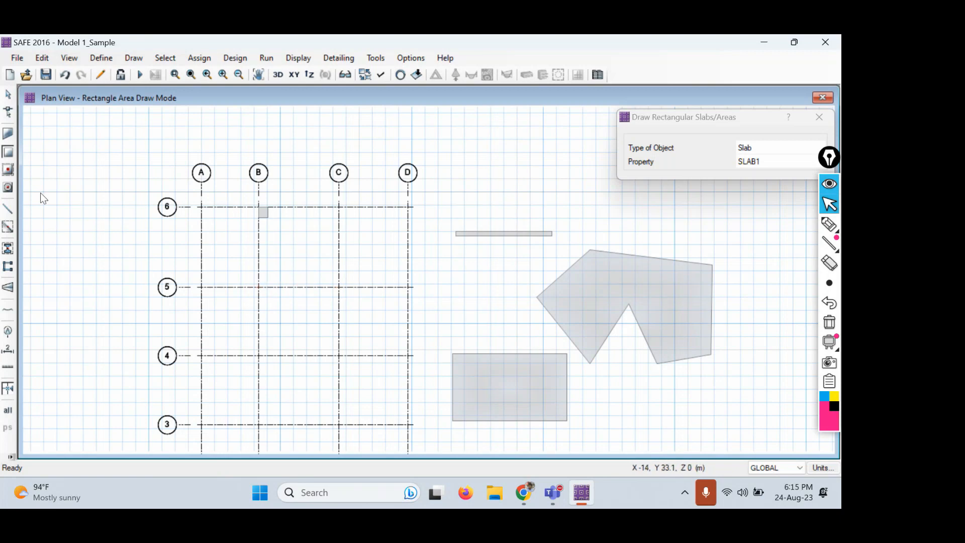
left_click(259, 287)
left_click_drag(265, 292, 334, 355)
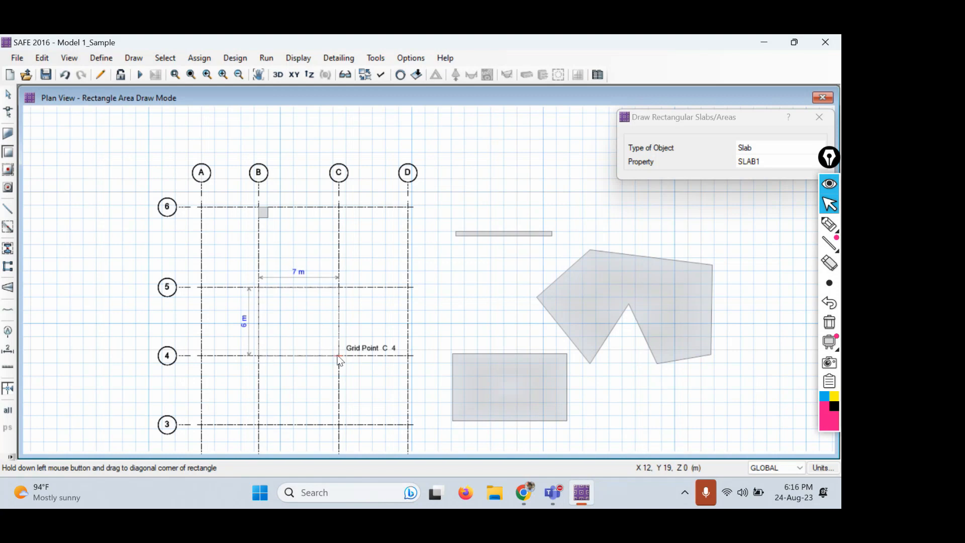
left_click_drag(337, 356, 338, 360)
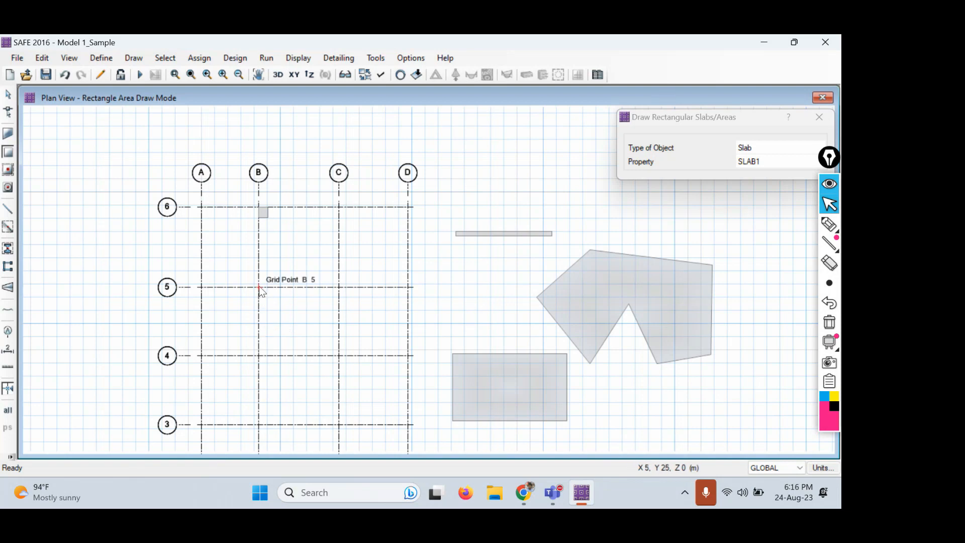
left_click_drag(259, 288, 339, 357)
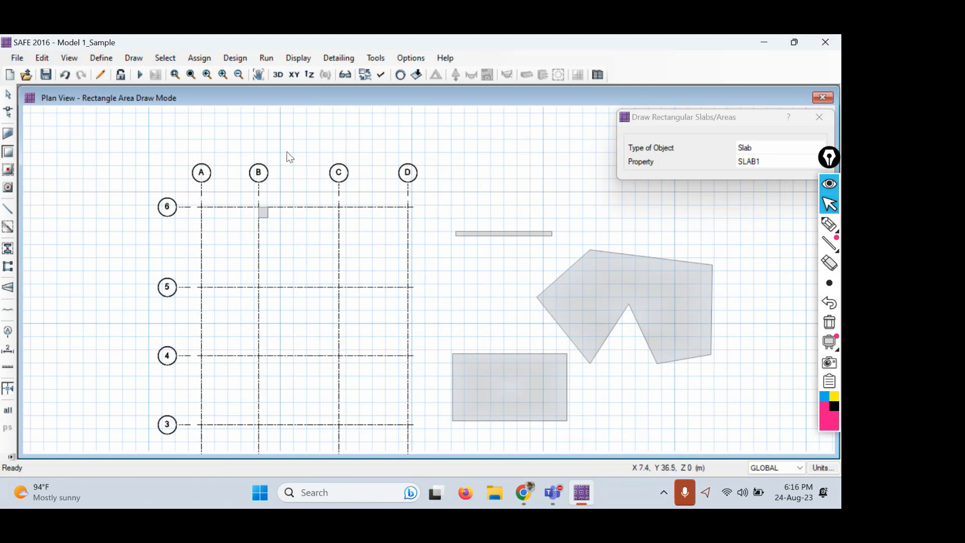
Circle the 3D view command in pink with the annotation pen and switch the model to the default 3D view.
left_click(830, 224)
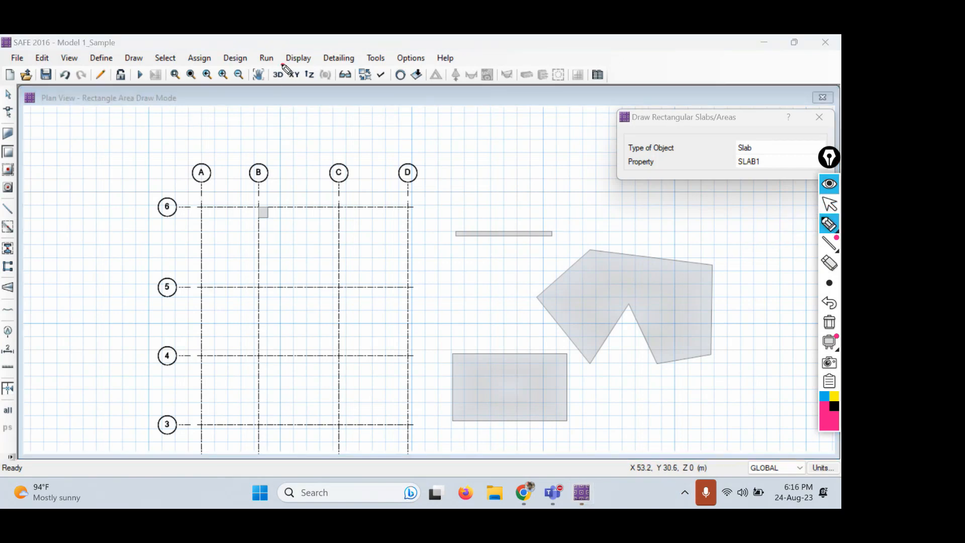
mouse_move(286, 63)
left_mouse_down()
mouse_move(269, 75)
mouse_move(284, 96)
mouse_move(290, 64)
left_mouse_up()
left_click(827, 204)
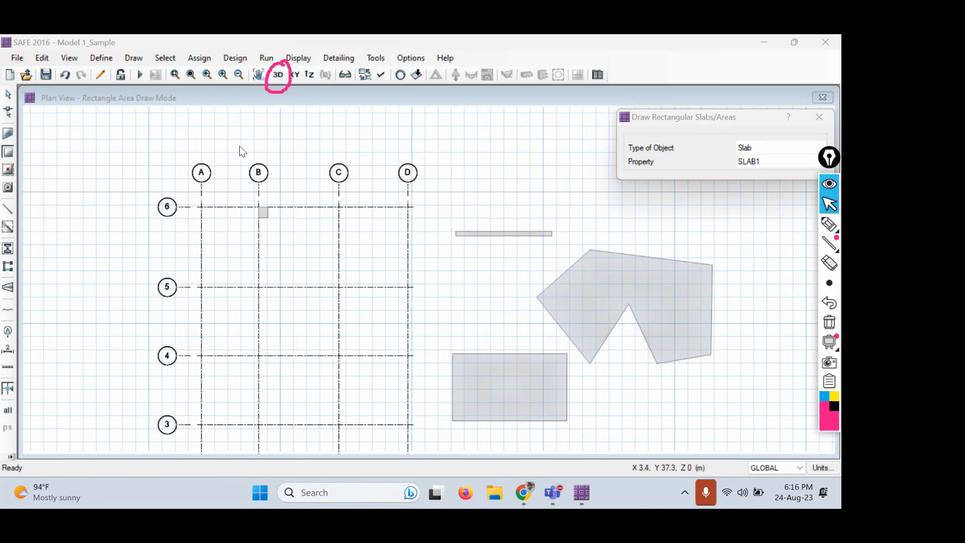
middle_click_drag(206, 355, 215, 309)
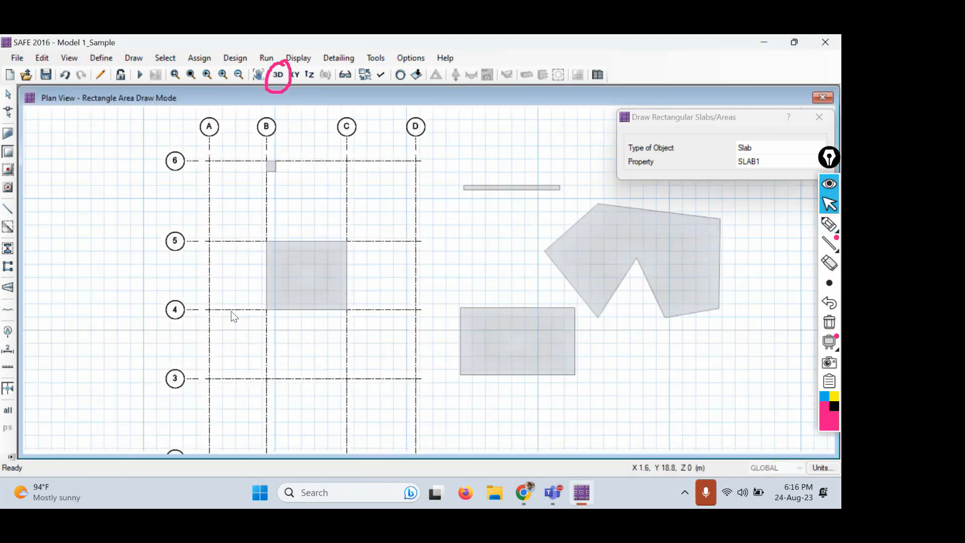
left_click(278, 76)
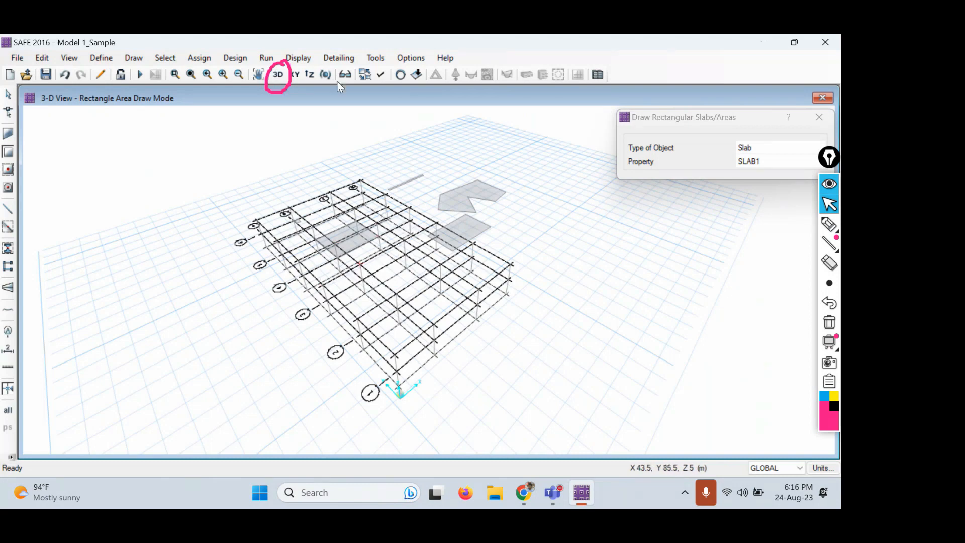
Circle the rotate view command in pink and rotate the 3D view to a low, nearly frontal angle.
left_click(831, 225)
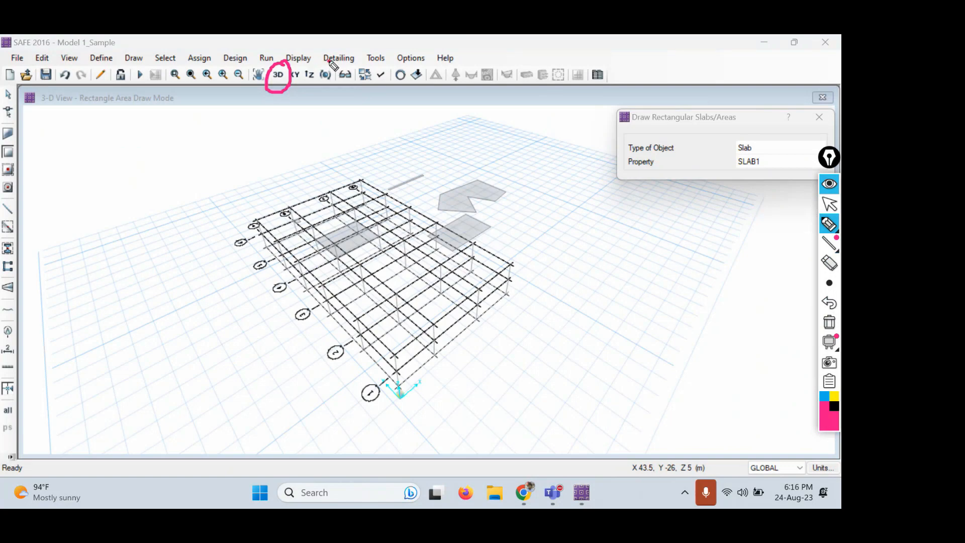
mouse_move(330, 62)
left_mouse_down()
mouse_move(323, 79)
mouse_move(337, 83)
mouse_move(329, 56)
left_mouse_up()
left_click(829, 204)
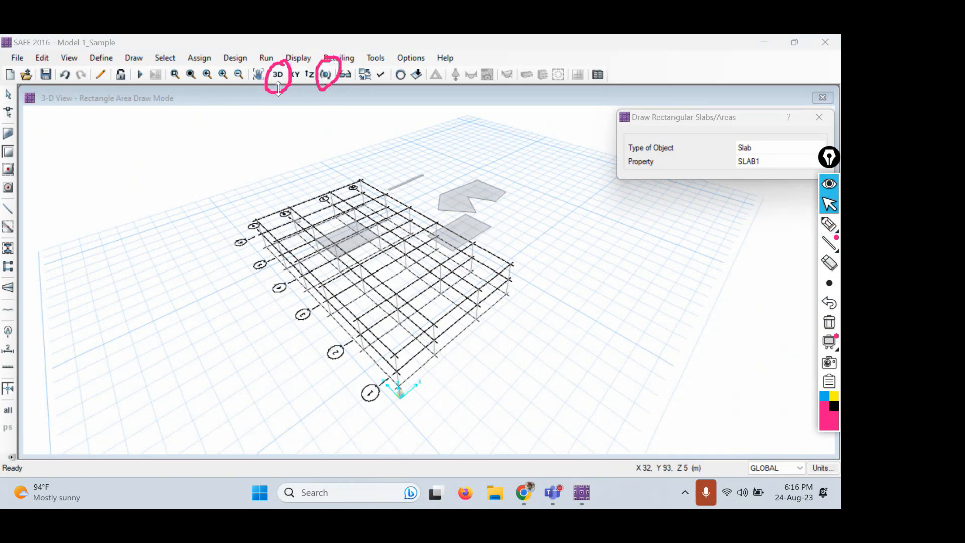
left_click(326, 74)
left_click(327, 75)
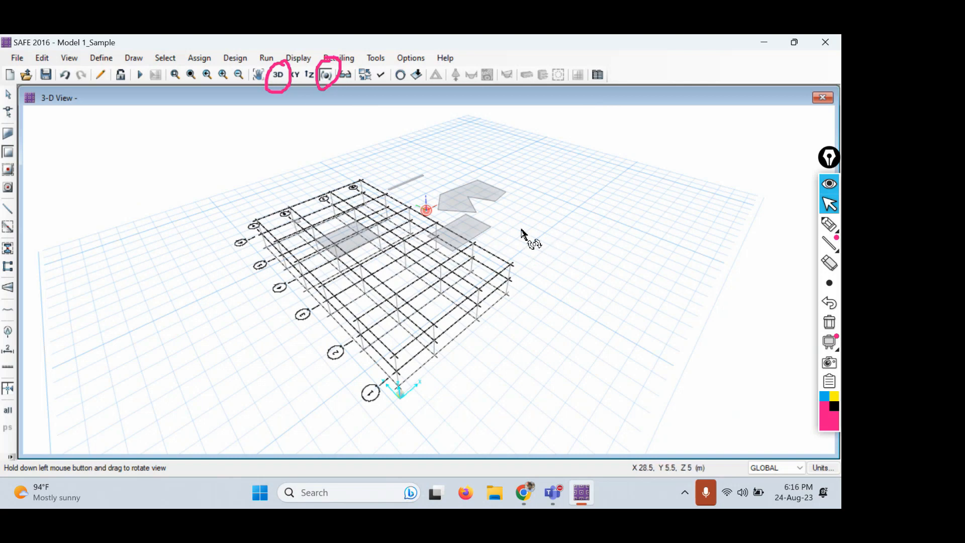
left_click_drag(523, 231, 473, 227)
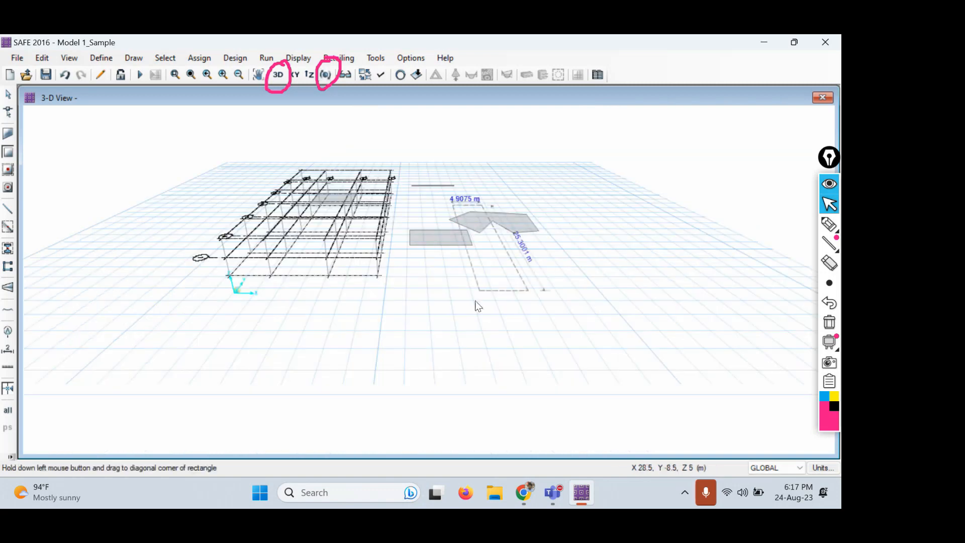
Draw a large rectangular slab in the 3D view, overlapping the existing rectangle beside the grid, and clear the pink annotations.
left_click_drag(478, 305, 405, 303)
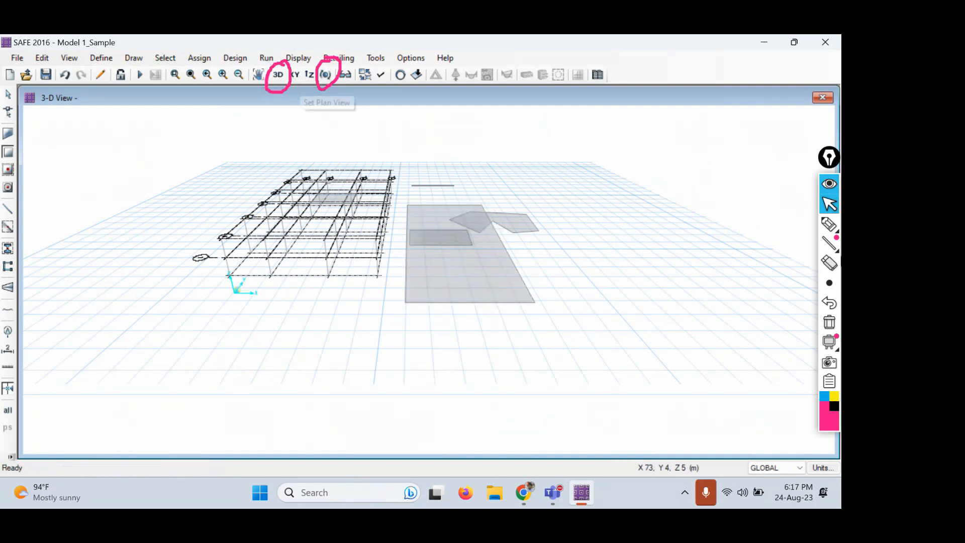
left_click(830, 323)
Switch to the plan view, check the slabs in the default 3D view, and return to the plan view.
left_click(294, 76)
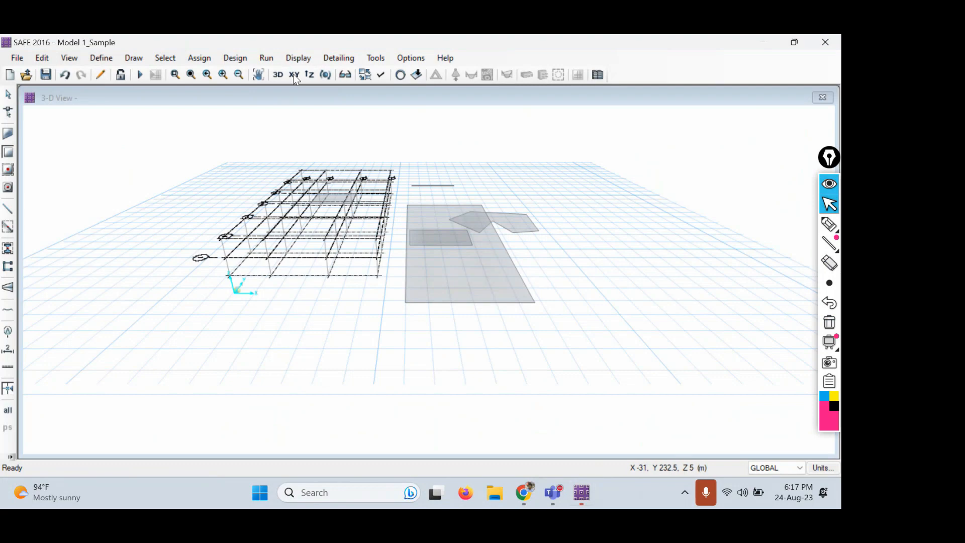
left_click(294, 76)
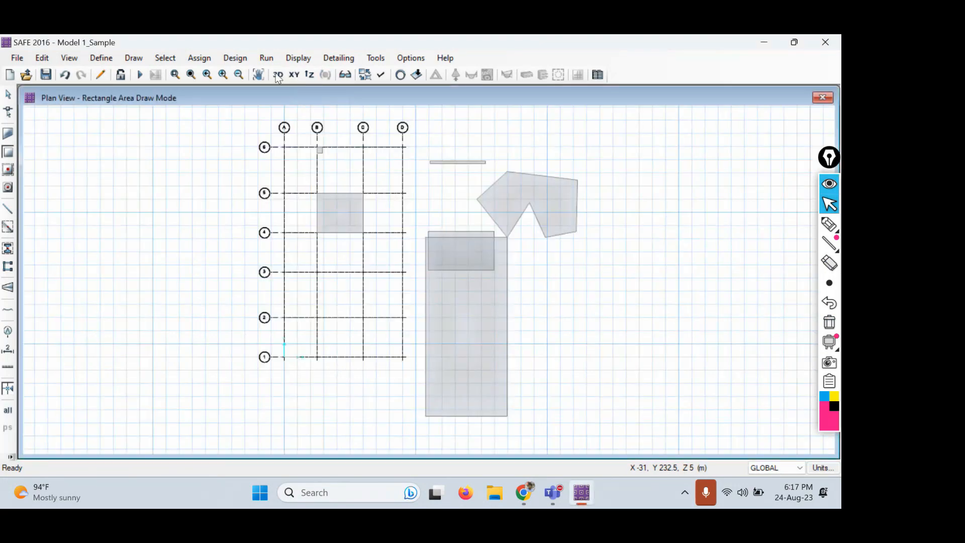
left_click(277, 75)
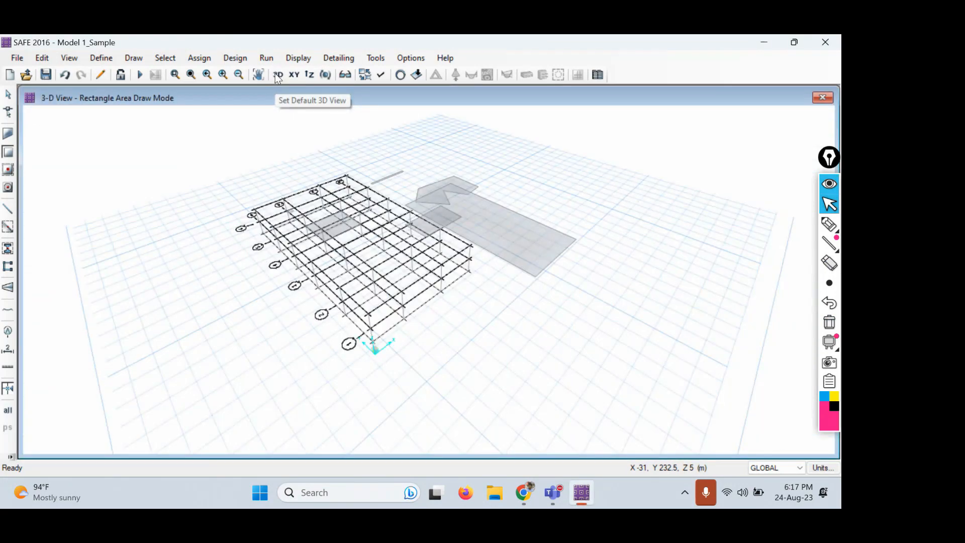
left_click(294, 75)
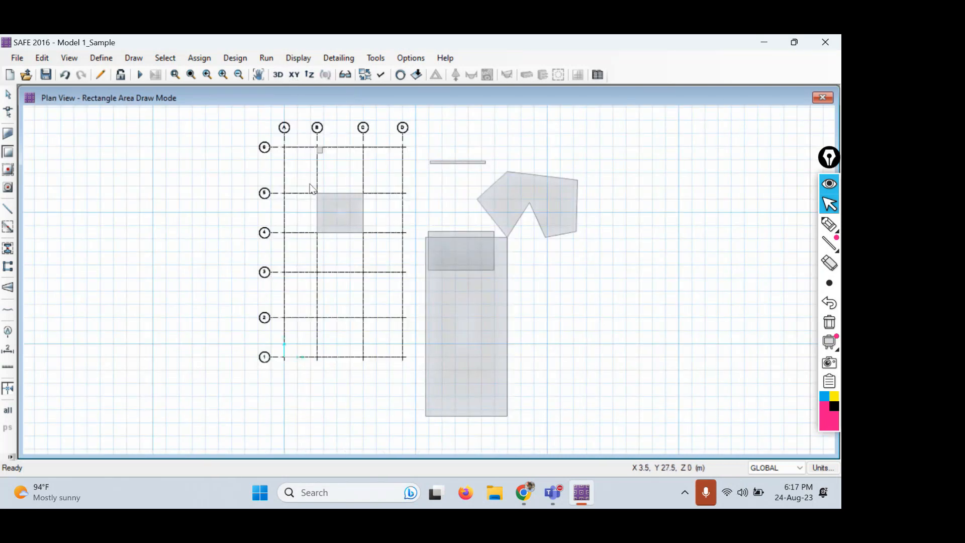
Draw a rectangular SLAB1 slab from grid point B3 to grid point C2.
scroll(350, 220, "up", 3)
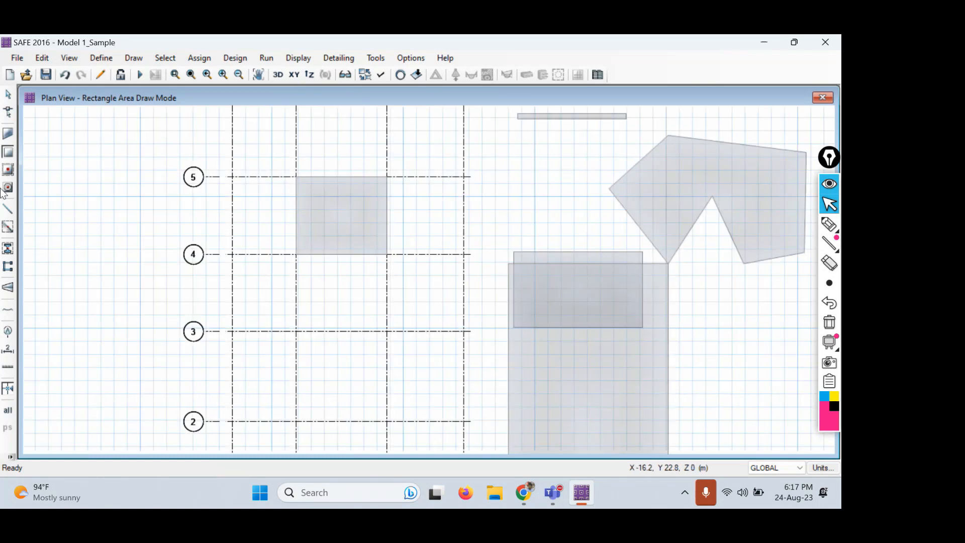
left_click(7, 152)
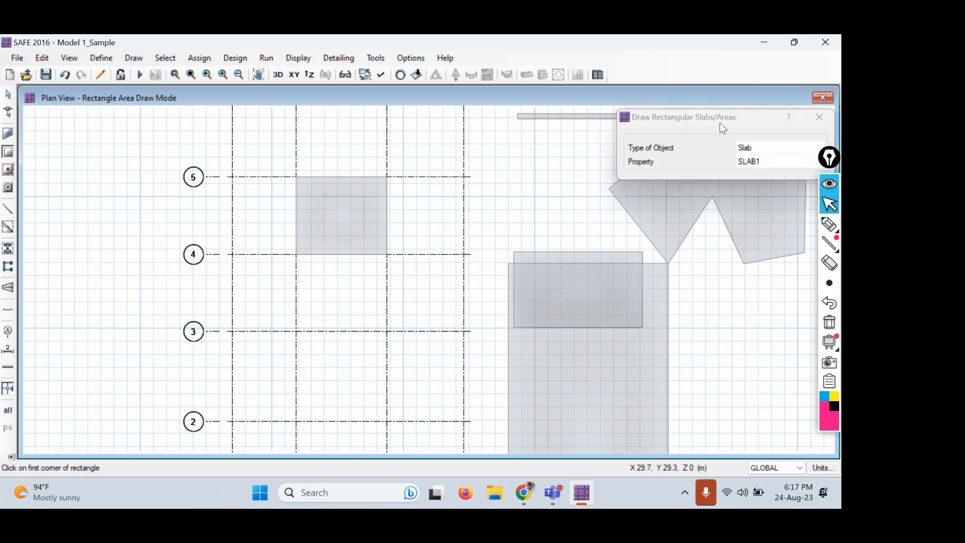
left_click_drag(719, 122, 696, 119)
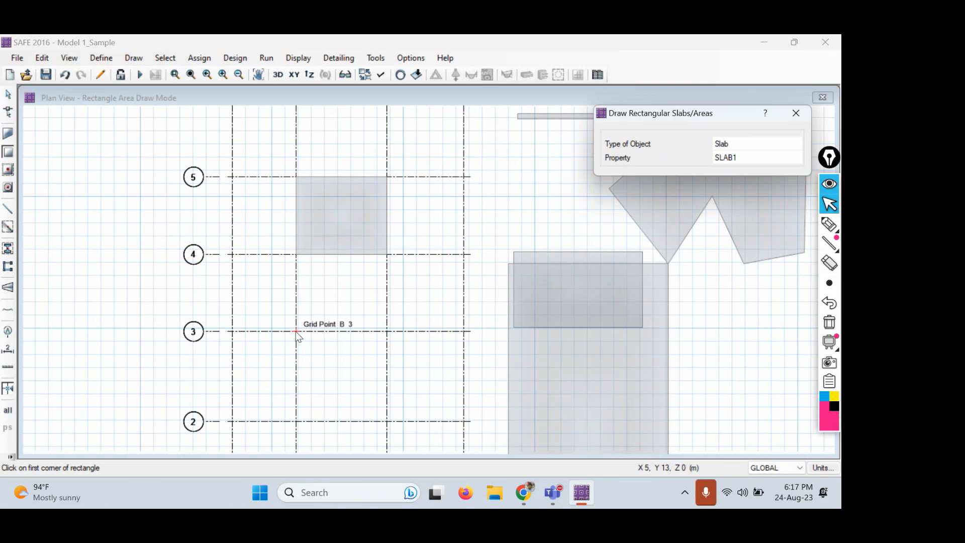
left_click_drag(296, 331, 386, 421)
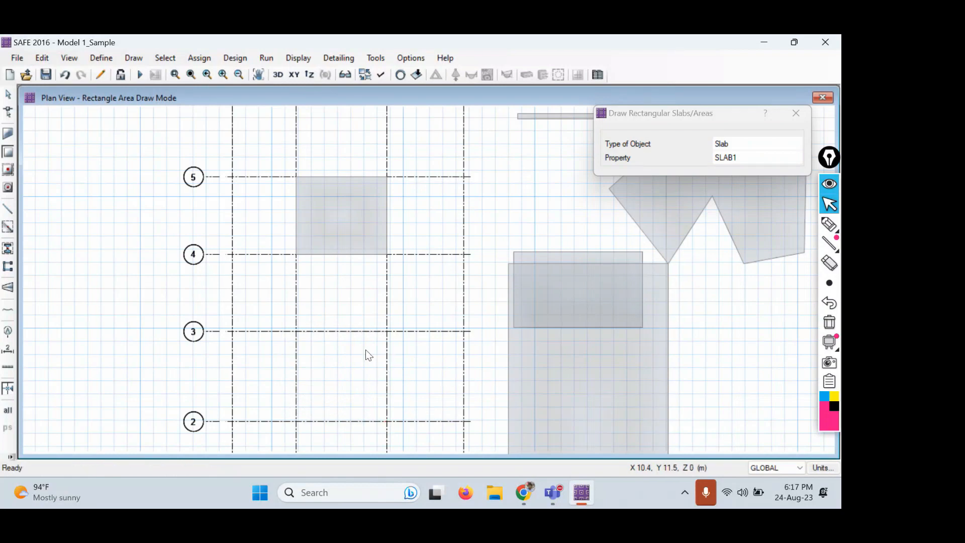
scroll(366, 349, "down", 1)
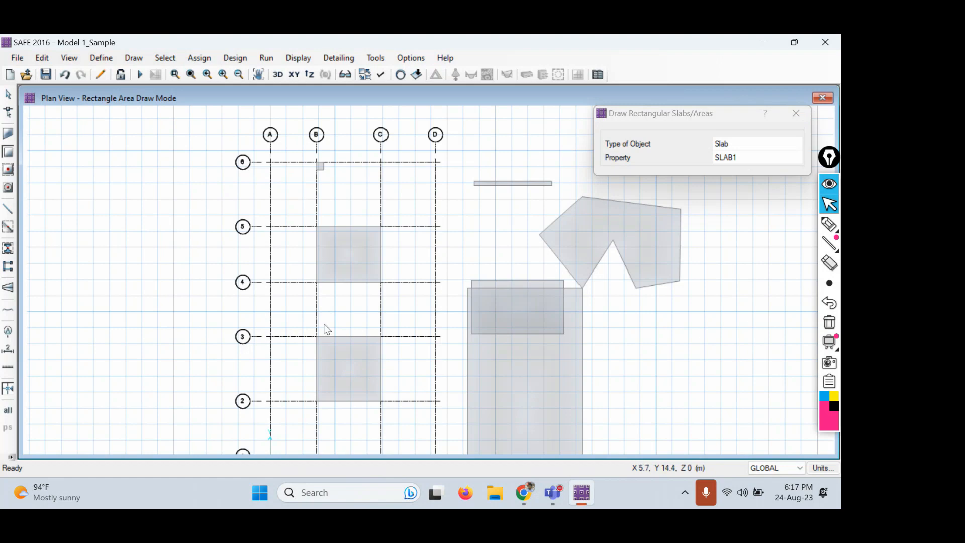
Draw a rectangular SLAB1 slab from grid point C2 to grid point D1.
middle_click_drag(427, 352, 388, 256)
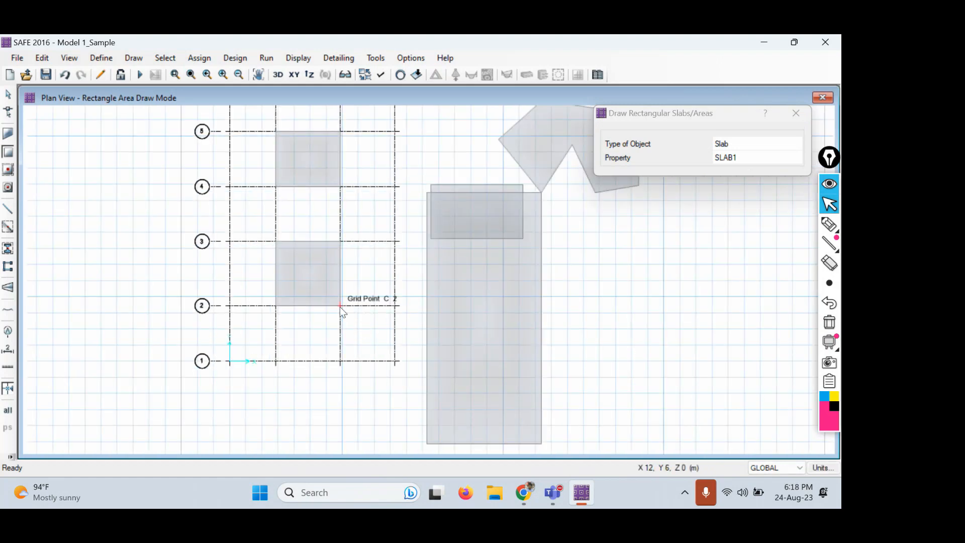
left_click_drag(341, 306, 396, 361)
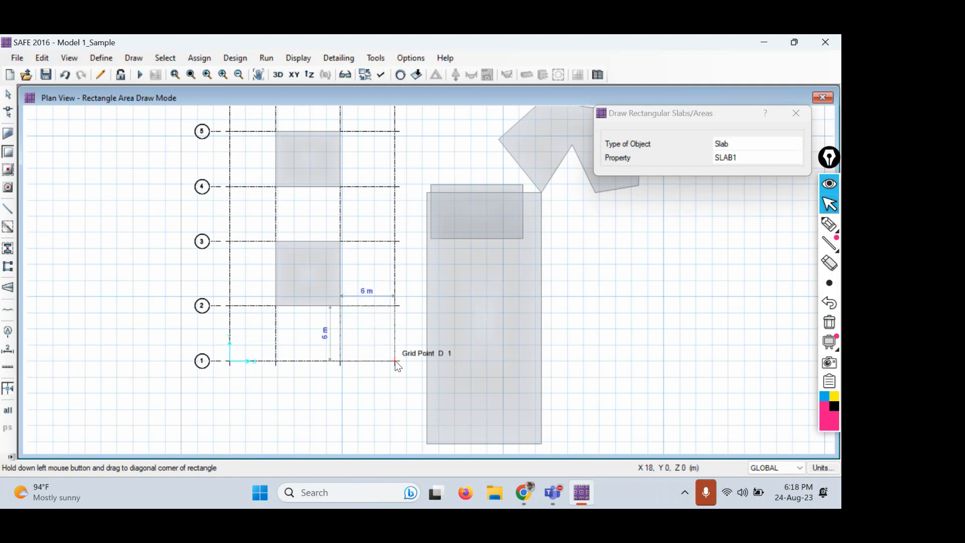
left_click_drag(395, 362, 395, 361)
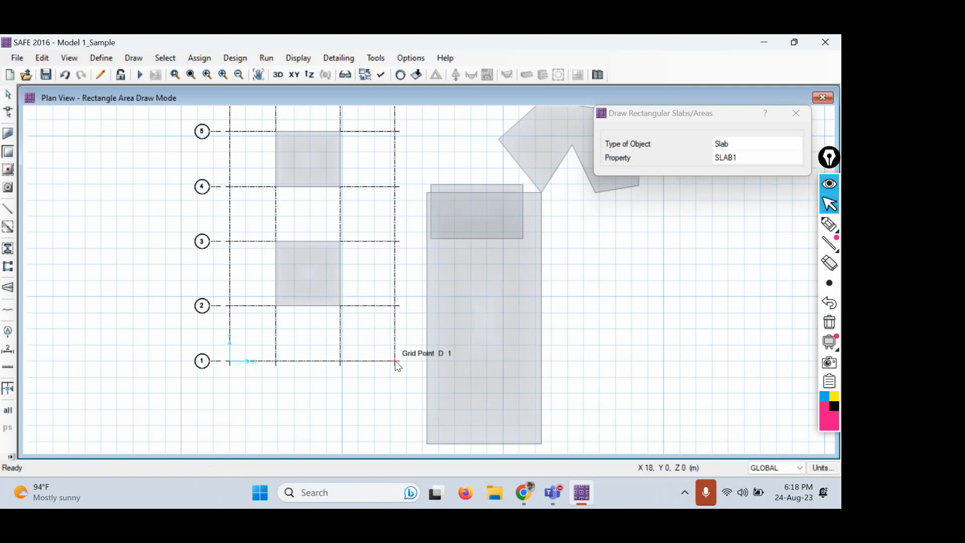
scroll(335, 329, "down", 3)
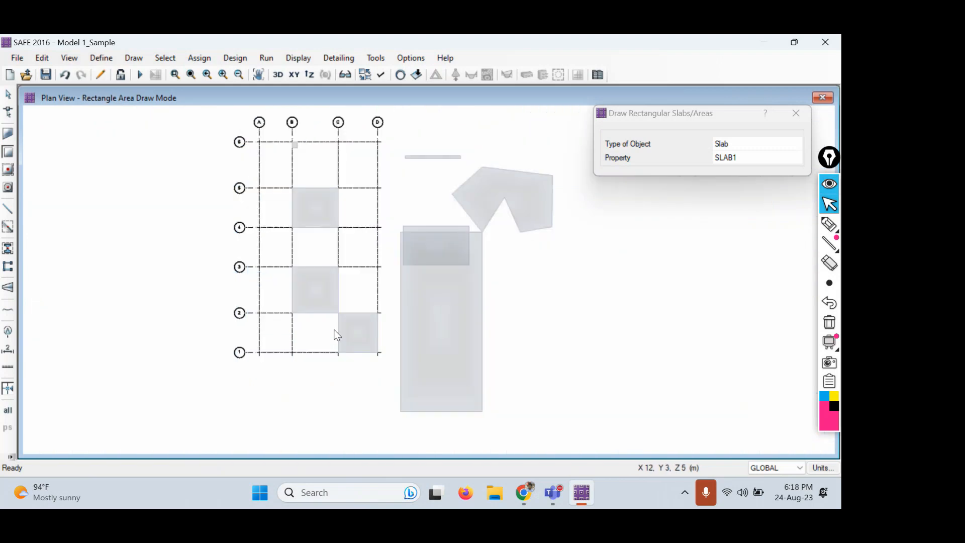
Draw two rectangular SLAB1 slabs, one from grid point A4 to B3 and one from A6 to B5.
scroll(351, 332, "up", 3)
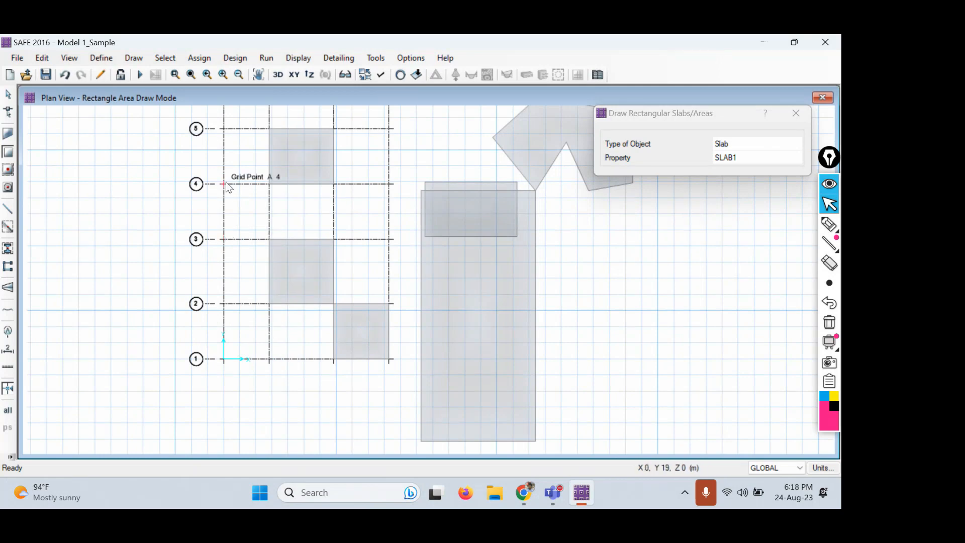
left_click_drag(222, 183, 268, 236)
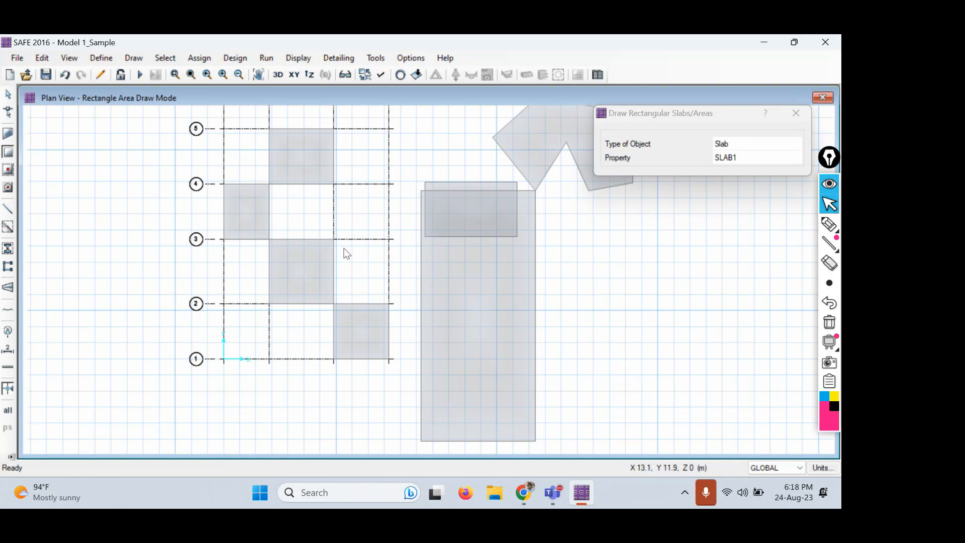
middle_click_drag(345, 200, 357, 245)
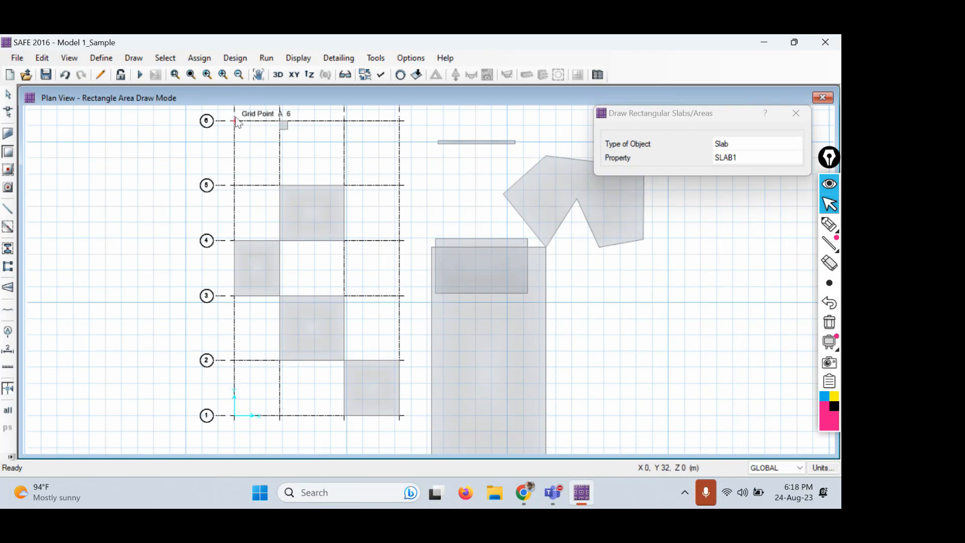
left_click_drag(234, 121, 277, 186)
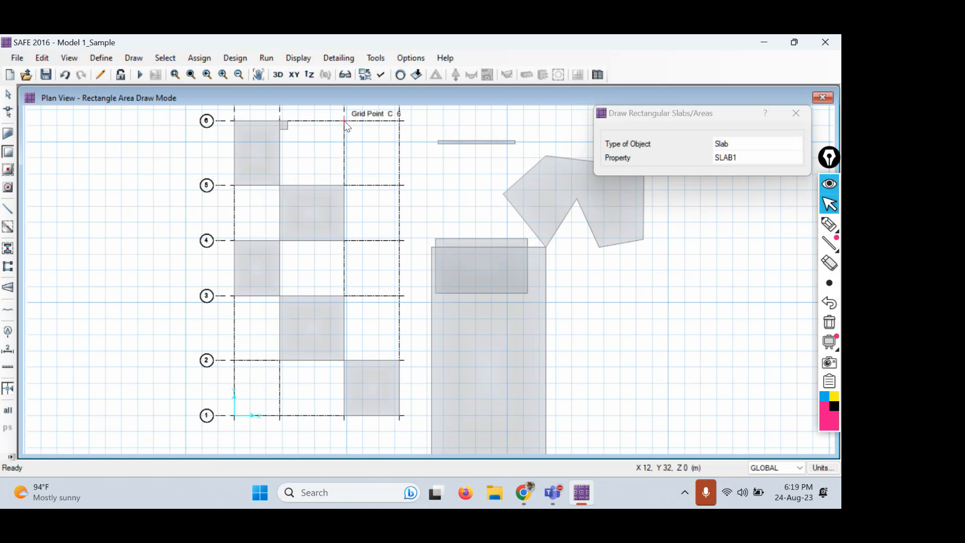
Draw a rectangular SLAB1 slab from grid point C6 to grid point D5.
left_click_drag(345, 121, 398, 186)
scroll(414, 206, "up", 2)
scroll(413, 205, "down", 2)
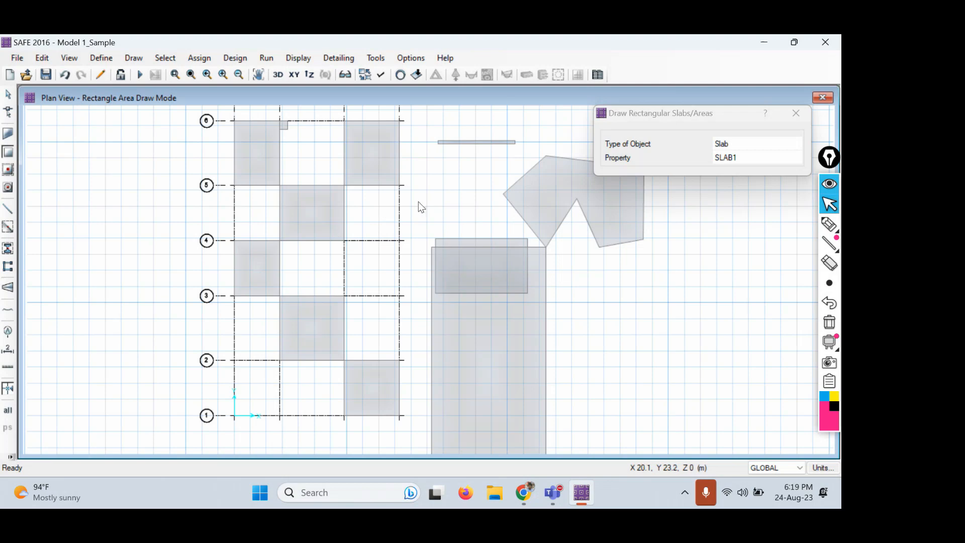
scroll(419, 201, "up", 2)
scroll(418, 201, "down", 4)
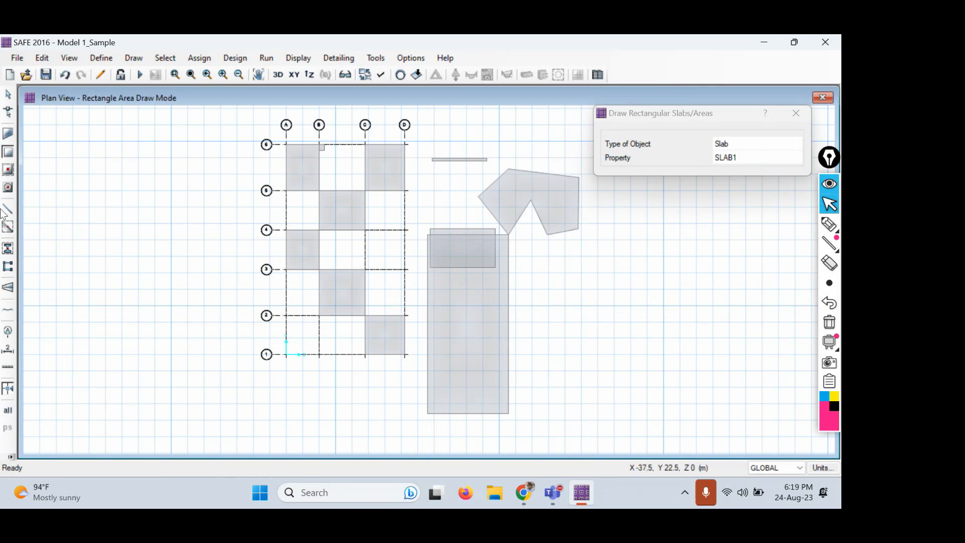
Draw three freehand SLAB1 rectangles outside the grid beside line A: a large one, a smaller one below it and a smaller one above it.
left_click_drag(79, 174, 198, 302)
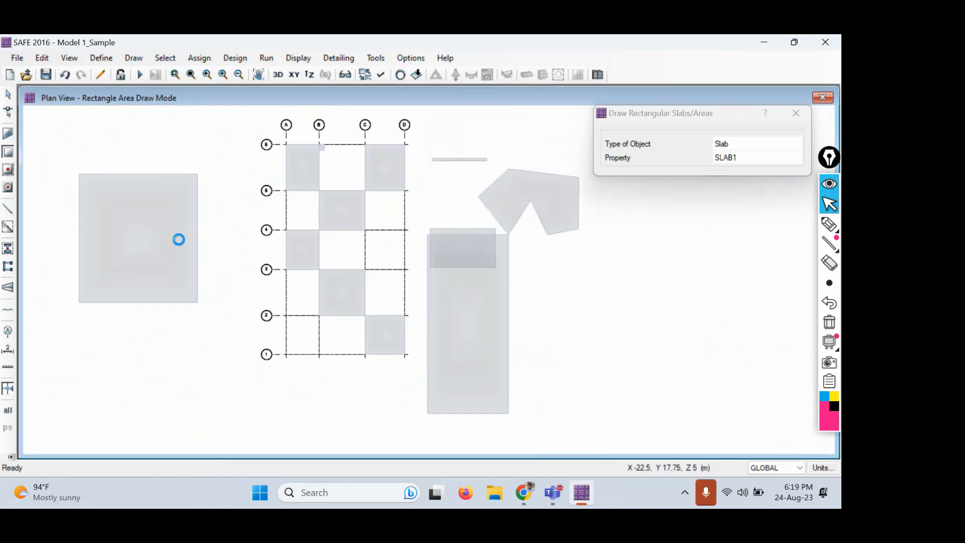
left_click_drag(93, 352, 175, 390)
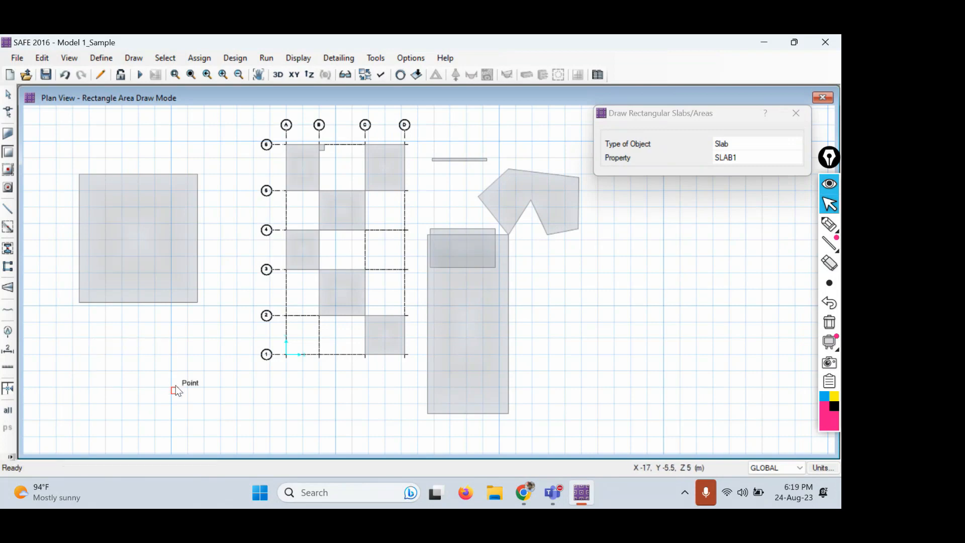
left_click_drag(89, 118, 139, 145)
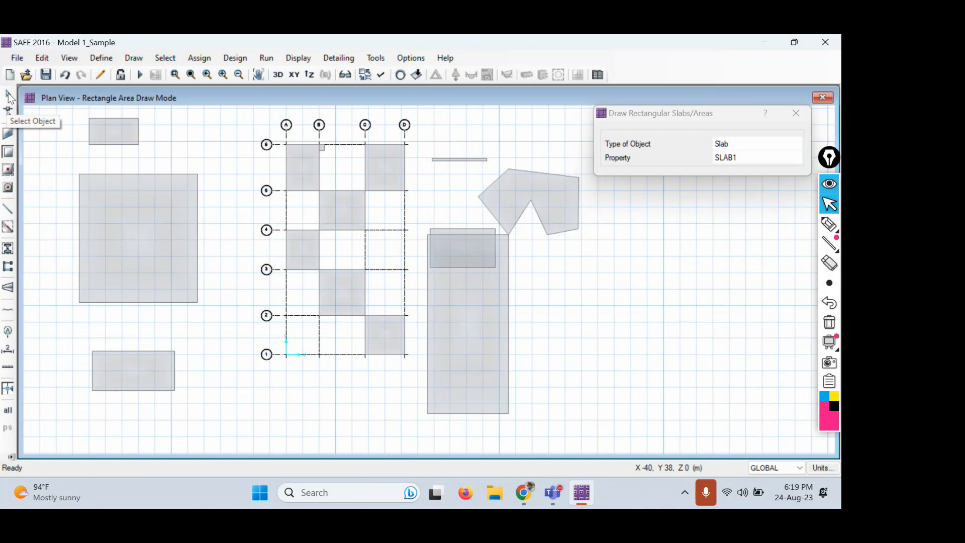
Leave the rectangular slab drawing mode and switch to object selection.
right_click(175, 136)
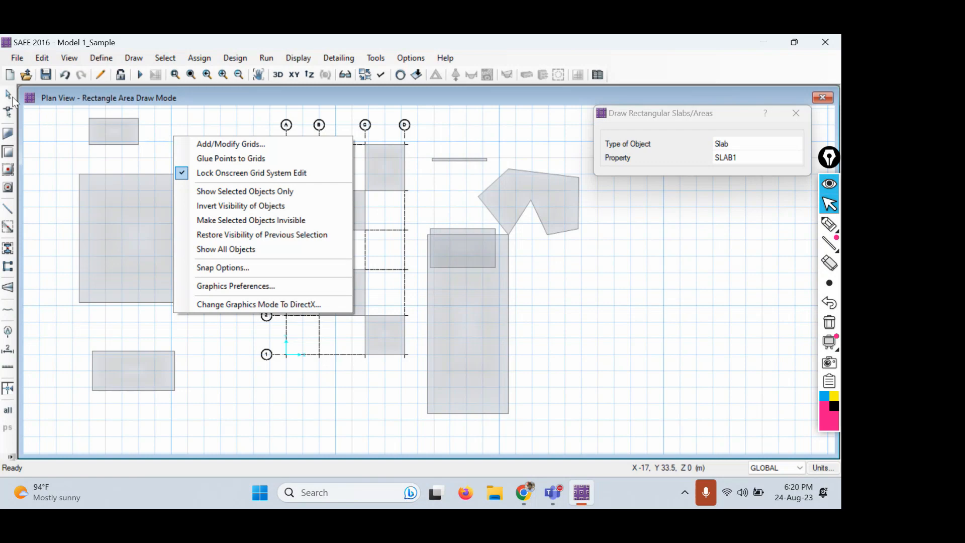
left_click(31, 98)
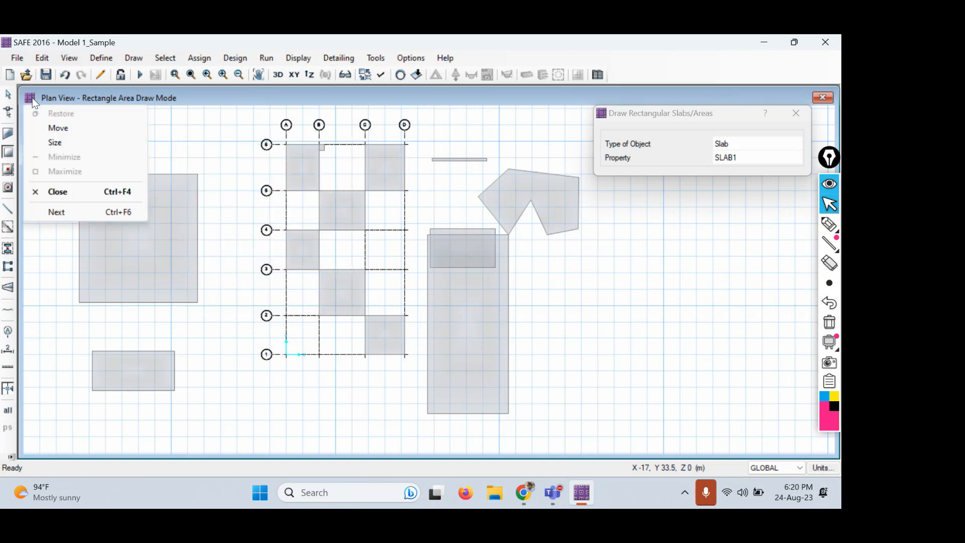
left_click(156, 98)
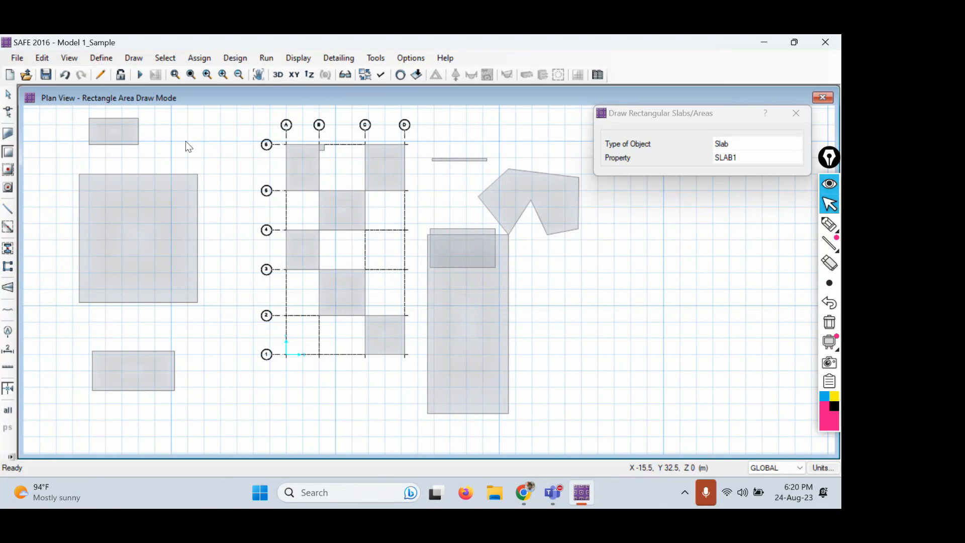
left_click(9, 96)
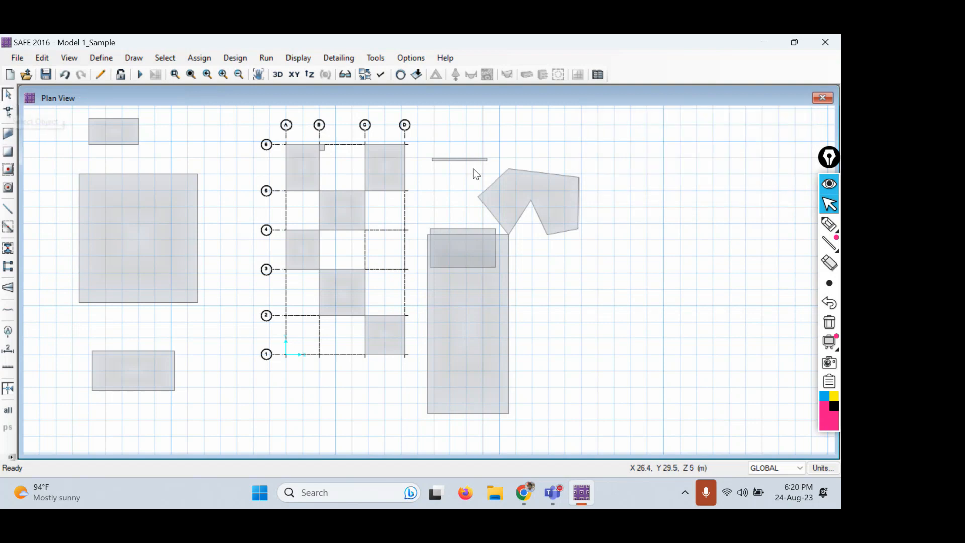
Test the selection mode by sweeping two windows over the empty area beyond the slabs beside grid line D.
left_click_drag(616, 196, 742, 342)
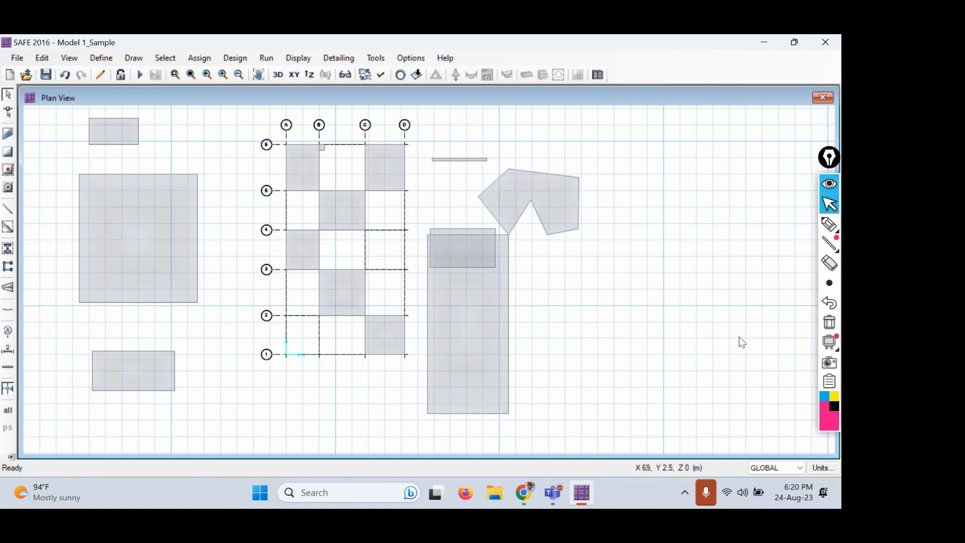
scroll(685, 268, "up", 1)
scroll(673, 251, "down", 1)
left_click_drag(653, 217, 737, 372)
scroll(733, 359, "up", 1)
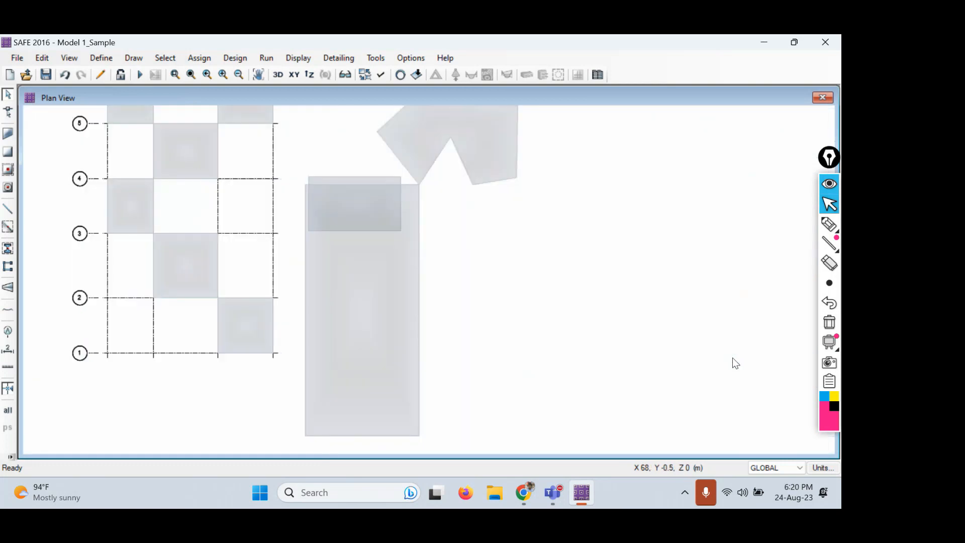
scroll(732, 357, "down", 1)
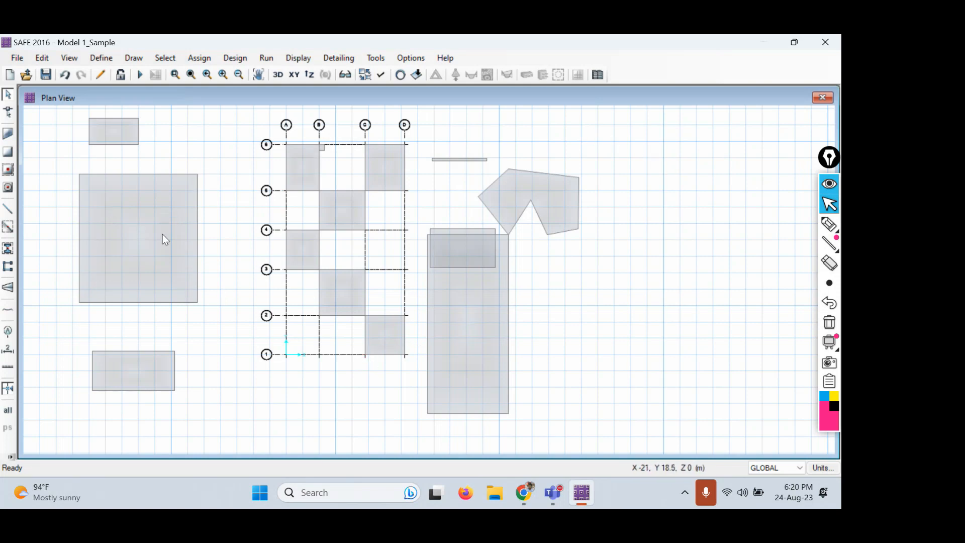
Circle the large slab beside grid line A with the pink annotation pen, and select that slab.
left_click(830, 225)
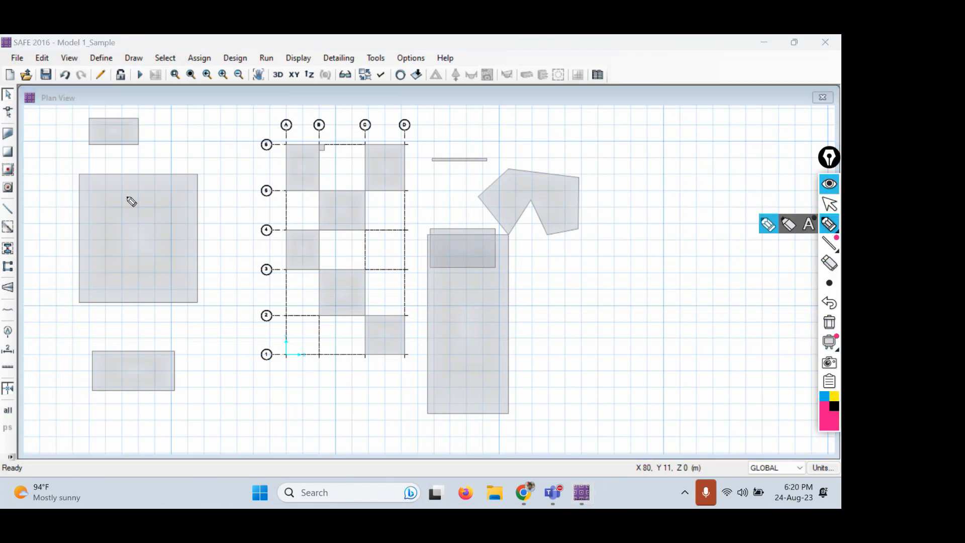
mouse_move(96, 157)
left_mouse_down()
mouse_move(123, 352)
mouse_move(210, 309)
mouse_move(76, 149)
left_mouse_up()
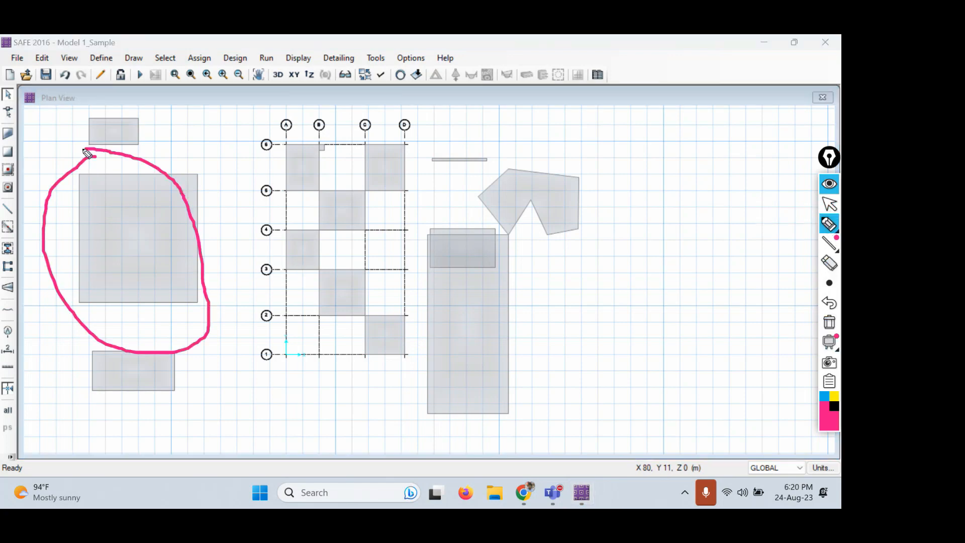
left_click(834, 207)
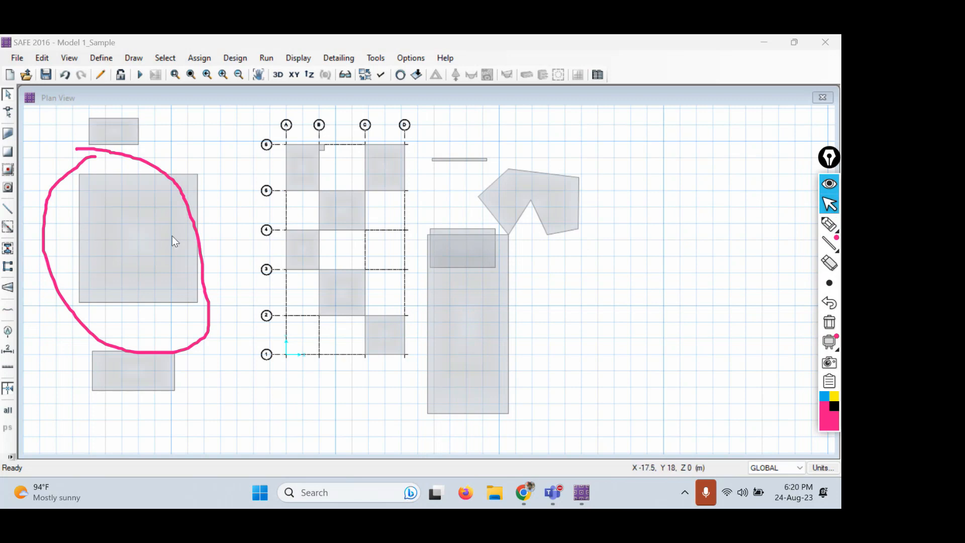
left_click(134, 230)
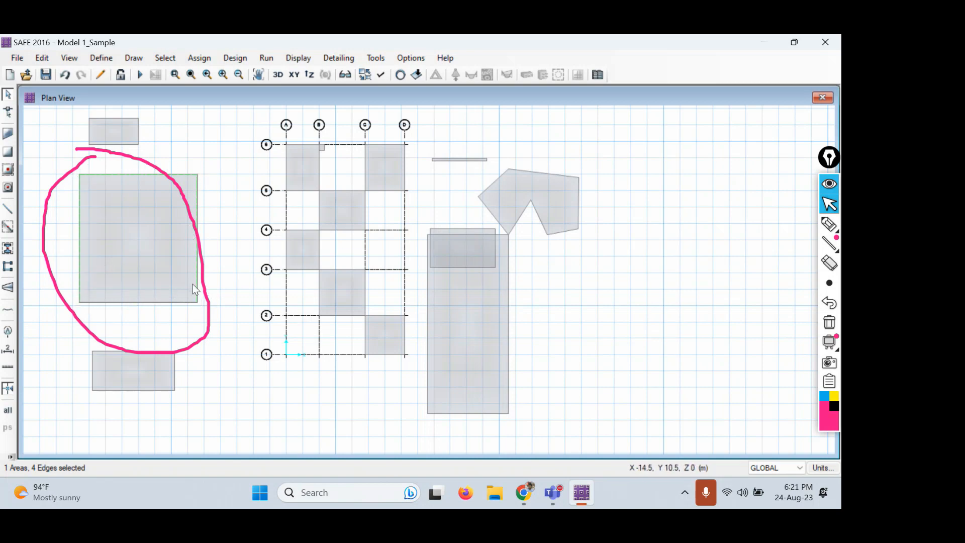
Circle the selection count in pink, and mark the selected slab with a tick and a stroke at each corner.
left_click(829, 224)
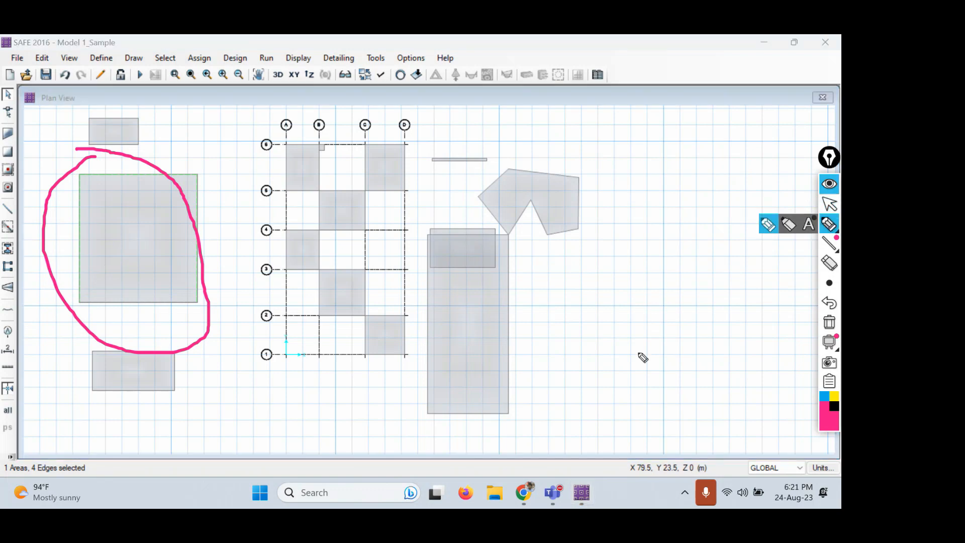
mouse_move(26, 449)
left_mouse_down()
mouse_move(1, 451)
mouse_move(43, 482)
mouse_move(100, 478)
mouse_move(71, 446)
mouse_move(16, 449)
left_mouse_up()
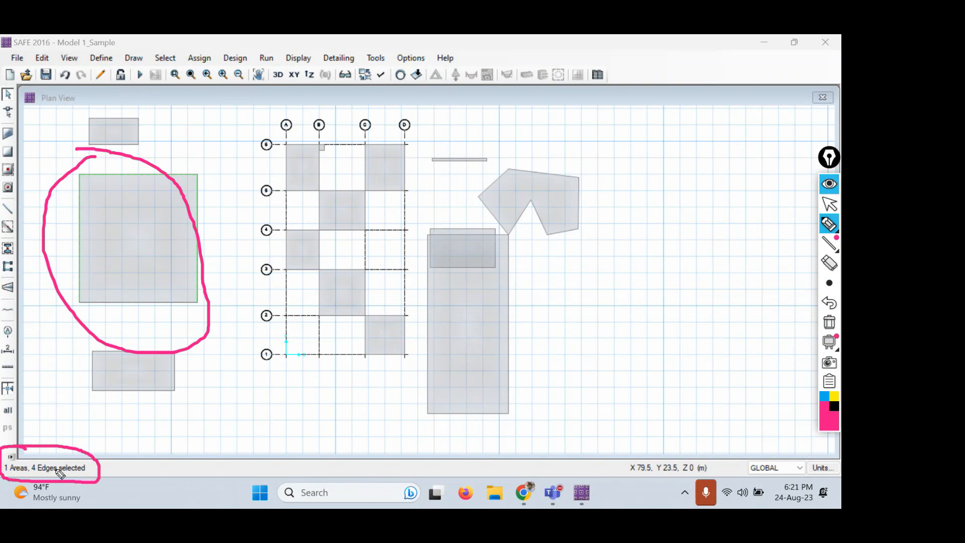
mouse_move(120, 239)
left_mouse_down()
mouse_move(130, 249)
mouse_move(153, 224)
left_mouse_up()
left_click(81, 173)
left_click_drag(196, 169, 207, 181)
left_click_drag(201, 297, 188, 305)
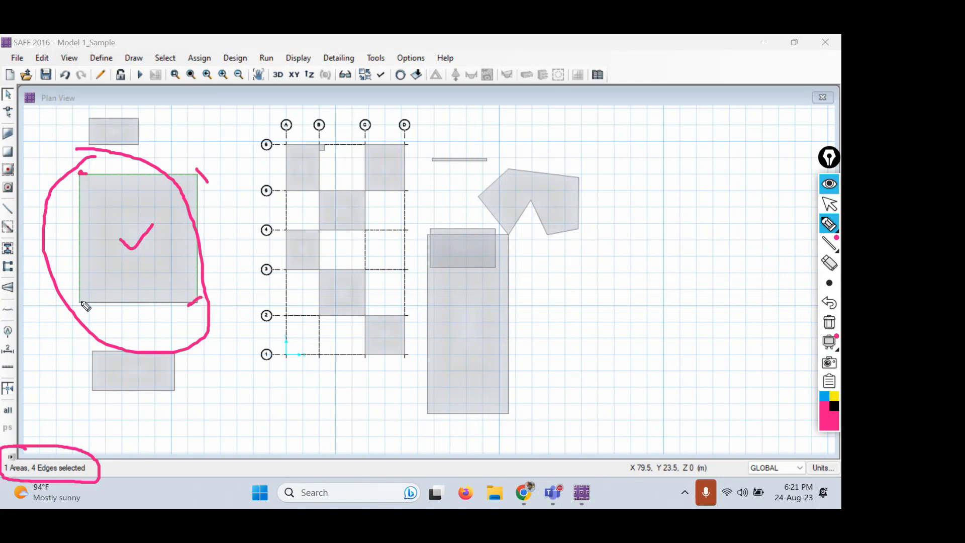
left_click_drag(71, 289, 93, 313)
Clear all pink annotations and deselect the large slab beside grid line A.
left_click(830, 322)
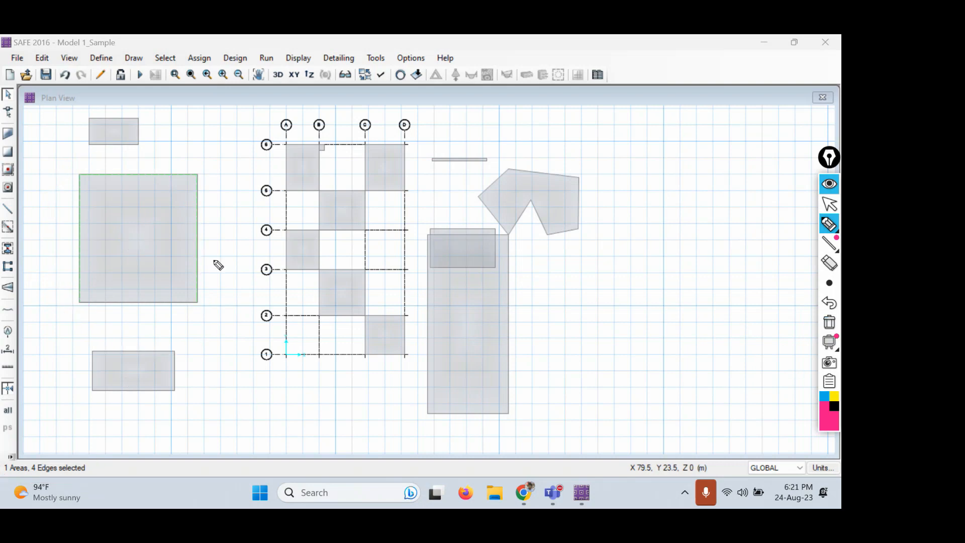
left_click(829, 204)
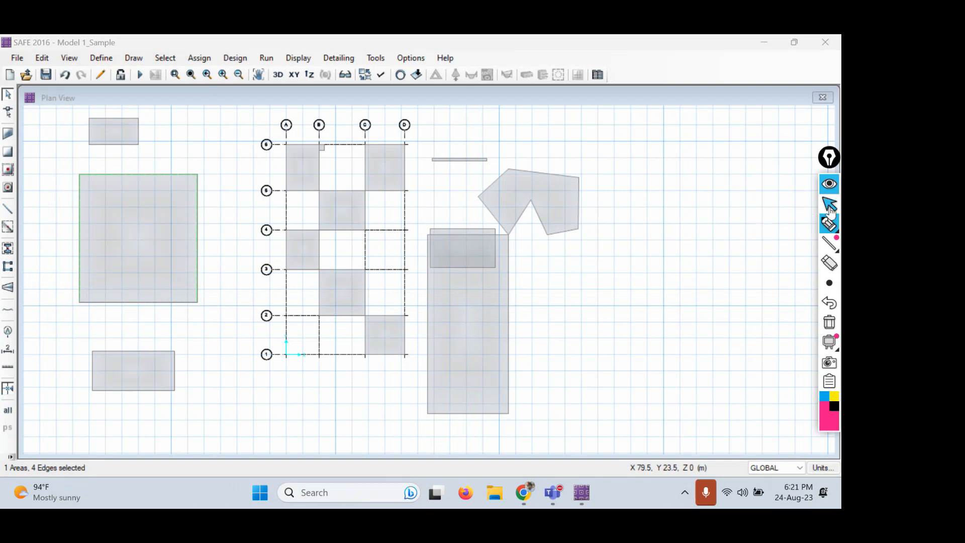
left_click(130, 225)
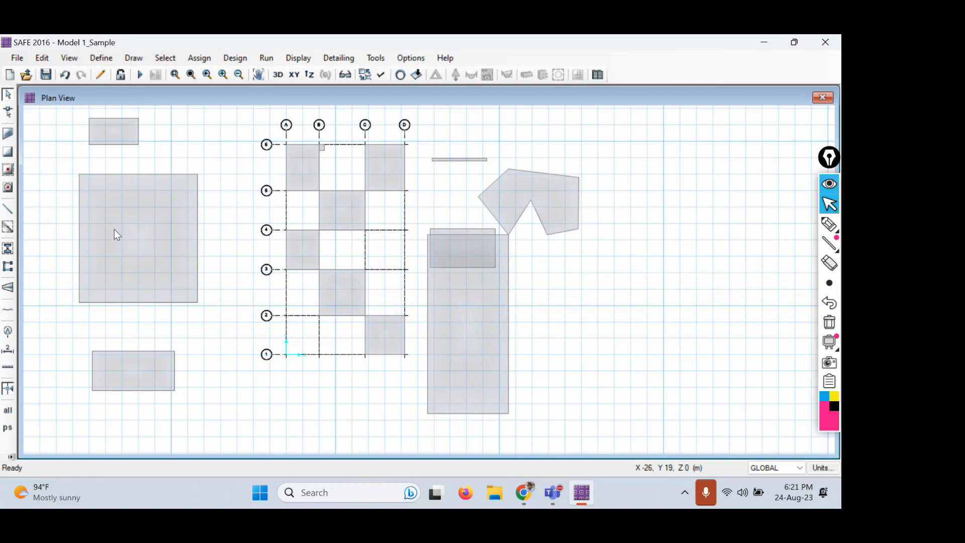
Delete the large slab and the lower slab beside grid line A, and the tall slab beside grid line D.
key("Delete")
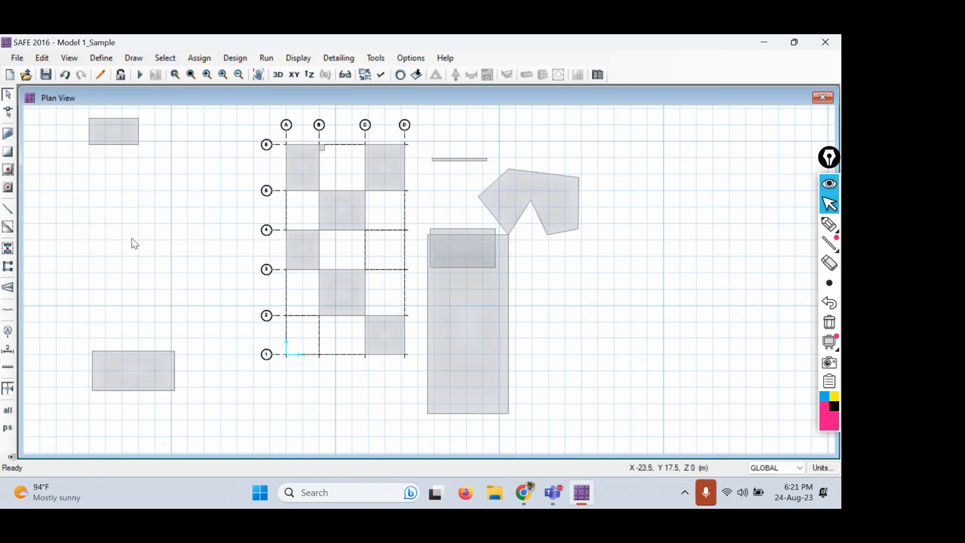
left_click(126, 381)
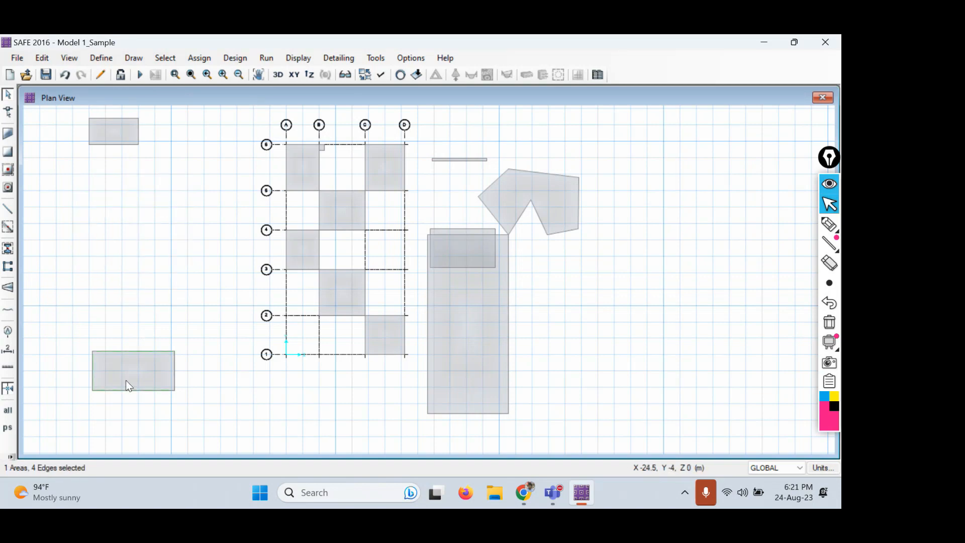
key("Delete")
left_click(484, 303)
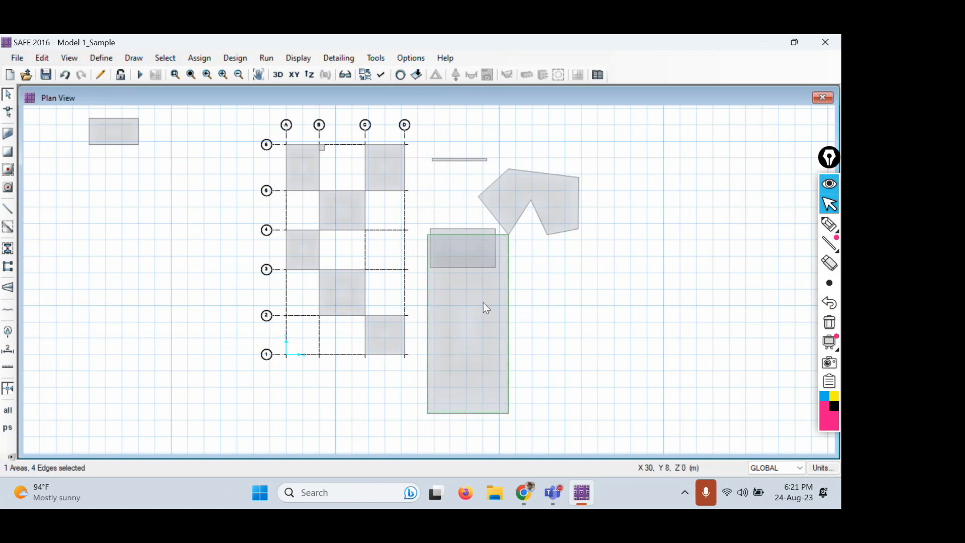
key("Delete")
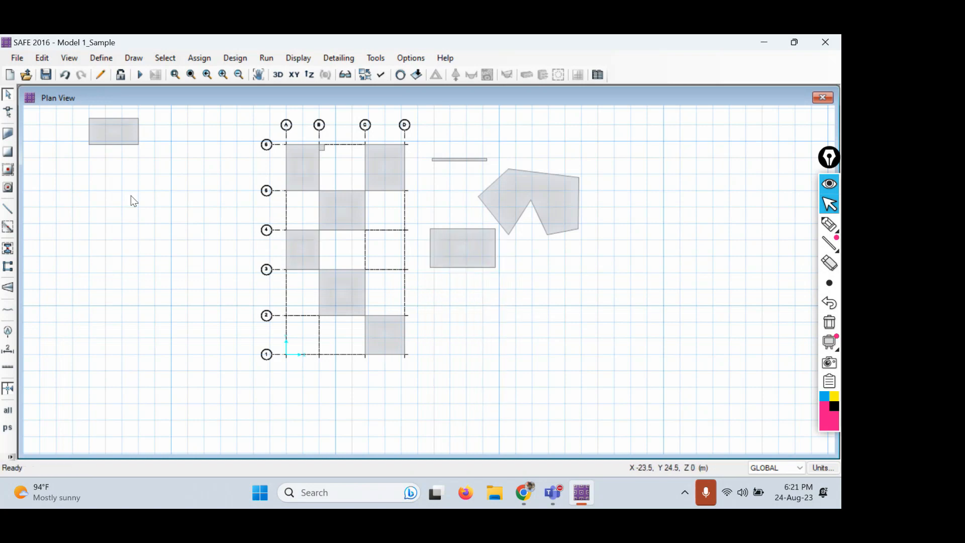
Select all remaining slabs with one window around the whole model, and circle the selection count in pink.
middle_click_drag(127, 194, 141, 226)
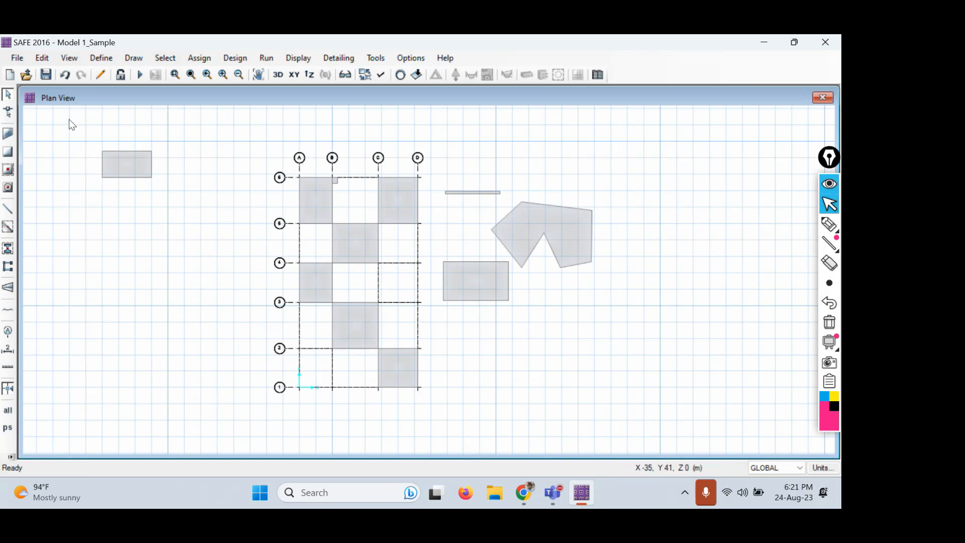
left_click_drag(69, 120, 618, 427)
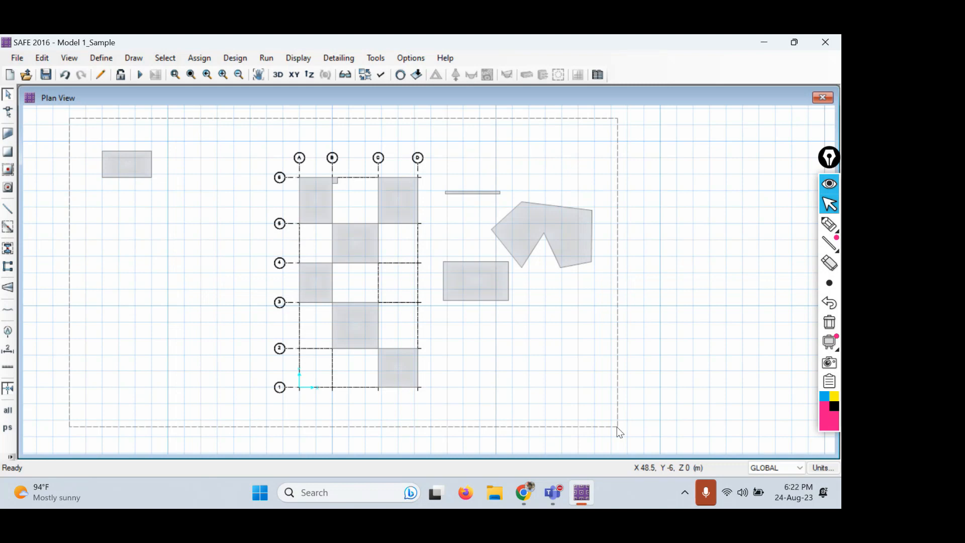
left_click_drag(617, 427, 606, 408)
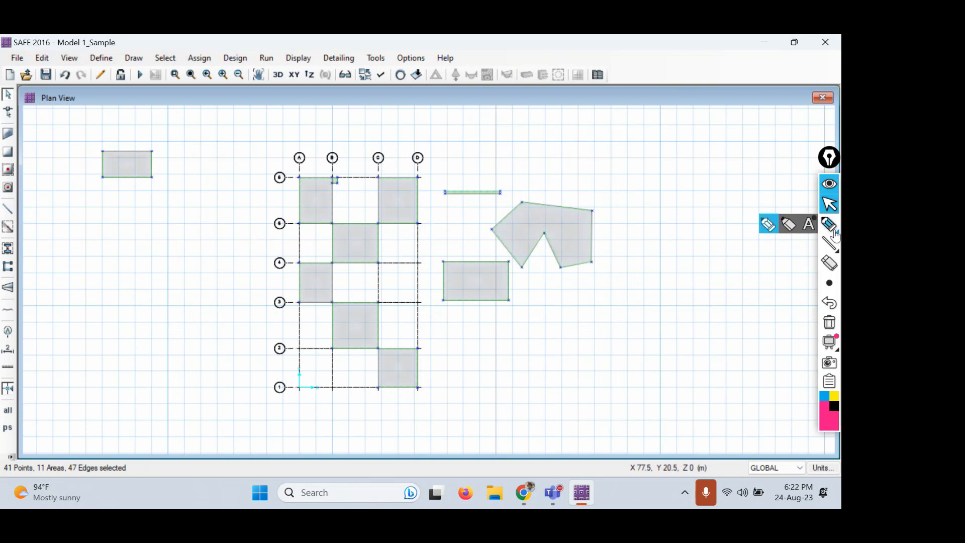
left_click(832, 229)
mouse_move(51, 443)
left_mouse_down()
mouse_move(3, 460)
mouse_move(69, 488)
mouse_move(166, 480)
mouse_move(25, 440)
left_mouse_up()
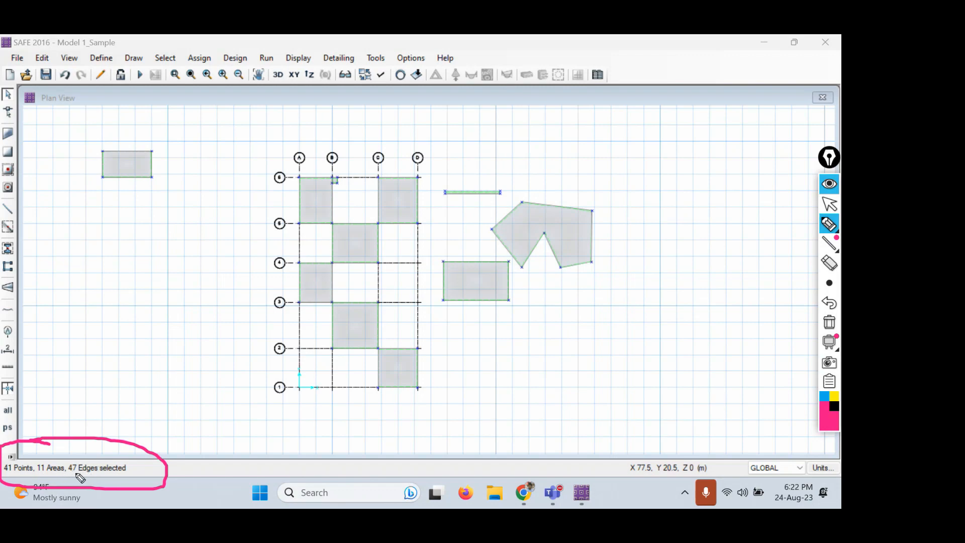
Delete all selected slabs from the model, and clear the pink annotation around the selection count.
left_click(829, 204)
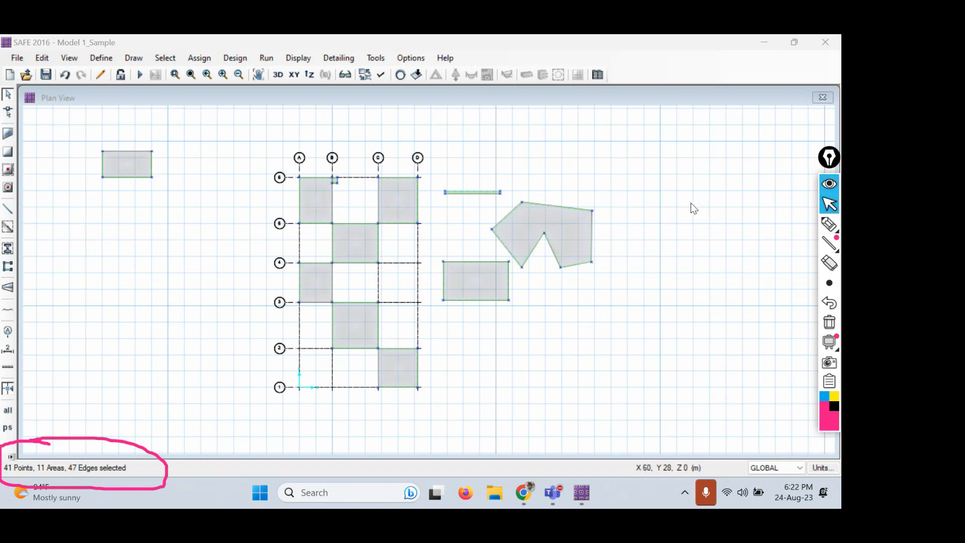
left_click(670, 206)
key("Delete")
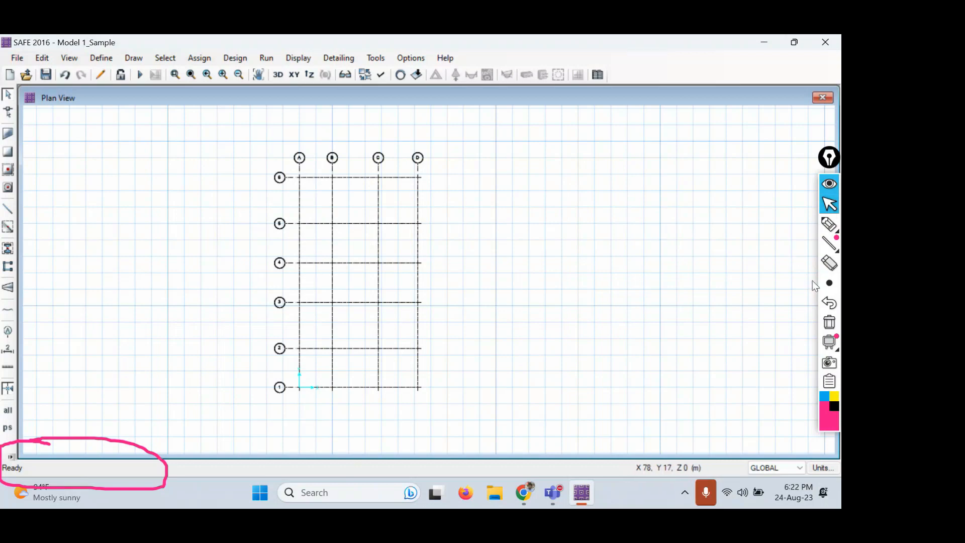
left_click(830, 322)
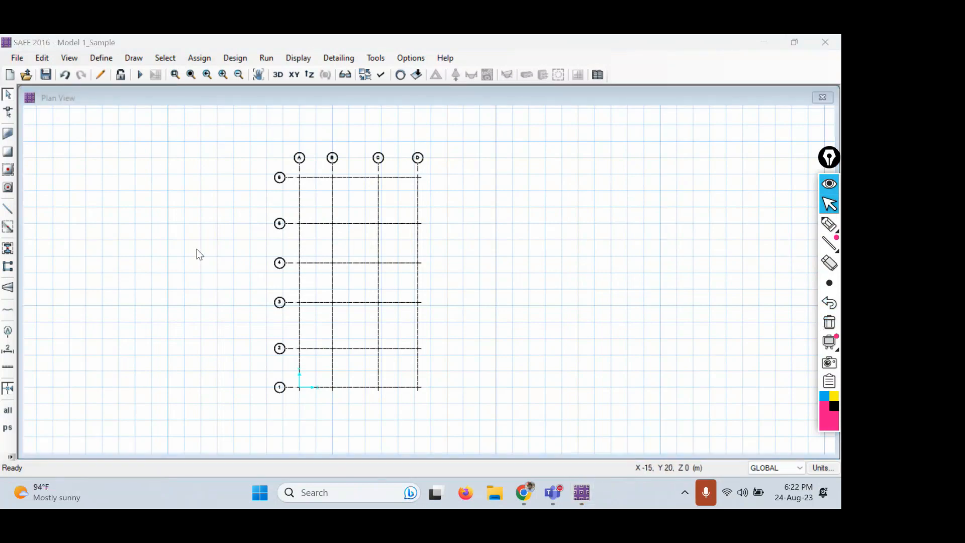
Sweep a selection window across the emptied grid, and draw a pink box around the Undo and Redo commands.
left_click_drag(132, 125, 619, 423)
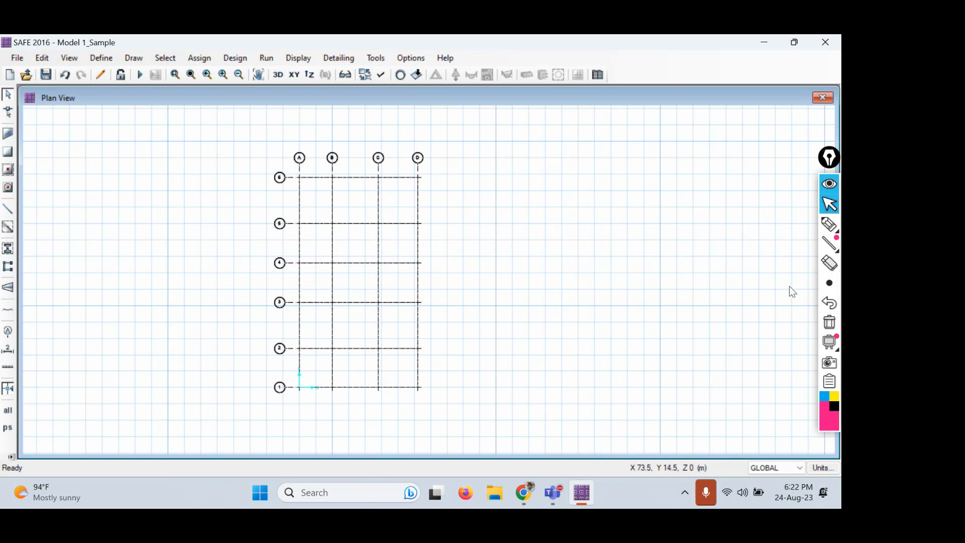
left_click(828, 224)
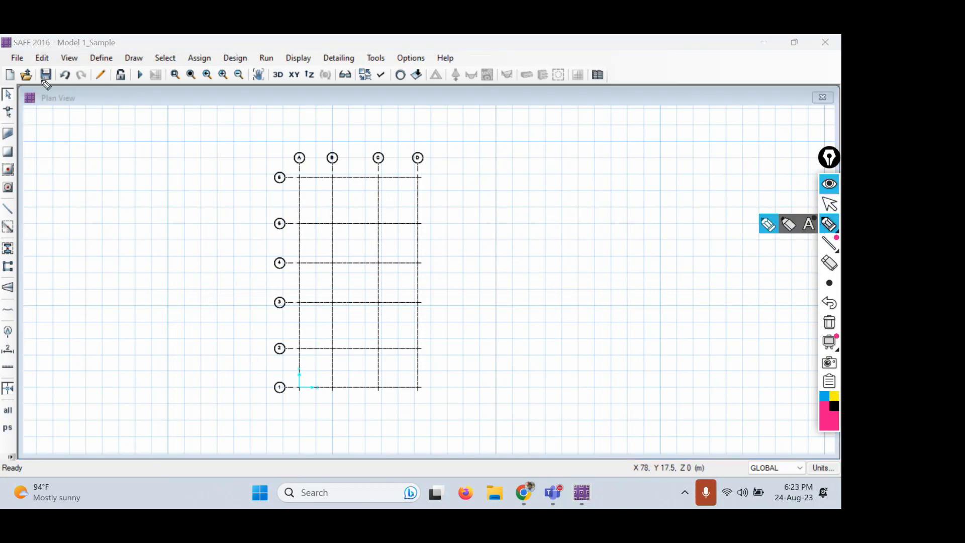
mouse_move(53, 63)
left_mouse_down()
mouse_move(56, 85)
mouse_move(104, 92)
mouse_move(104, 64)
mouse_move(57, 66)
left_mouse_up()
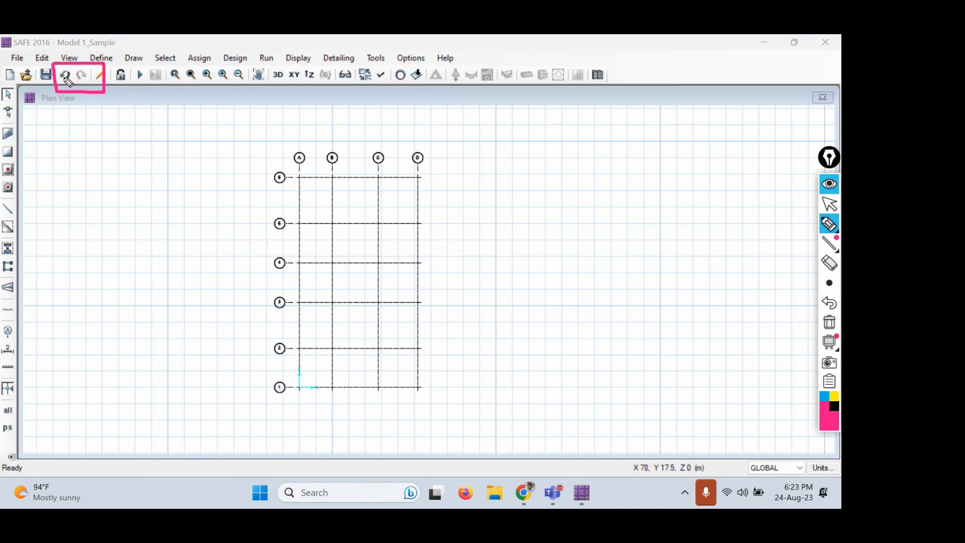
Undo the slab deletions one after another, and undo the addition of the small upper slab beside grid line A.
left_click(829, 204)
left_click(65, 75)
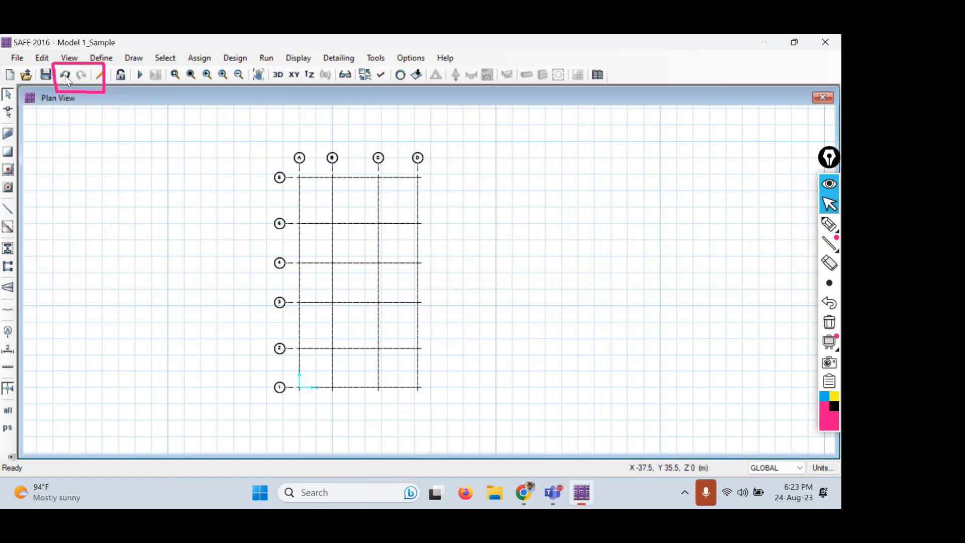
left_click(65, 76)
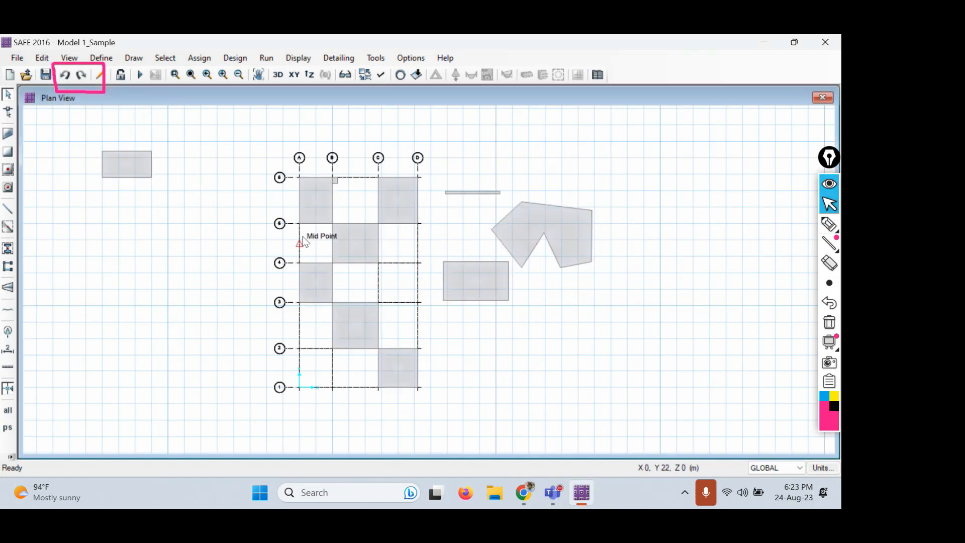
left_click(65, 75)
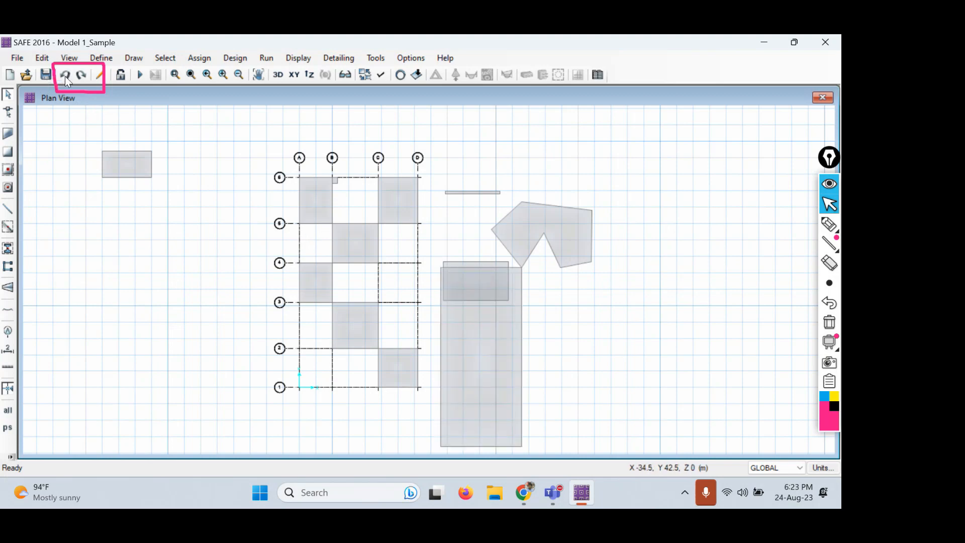
left_click(65, 75)
left_click(65, 75)
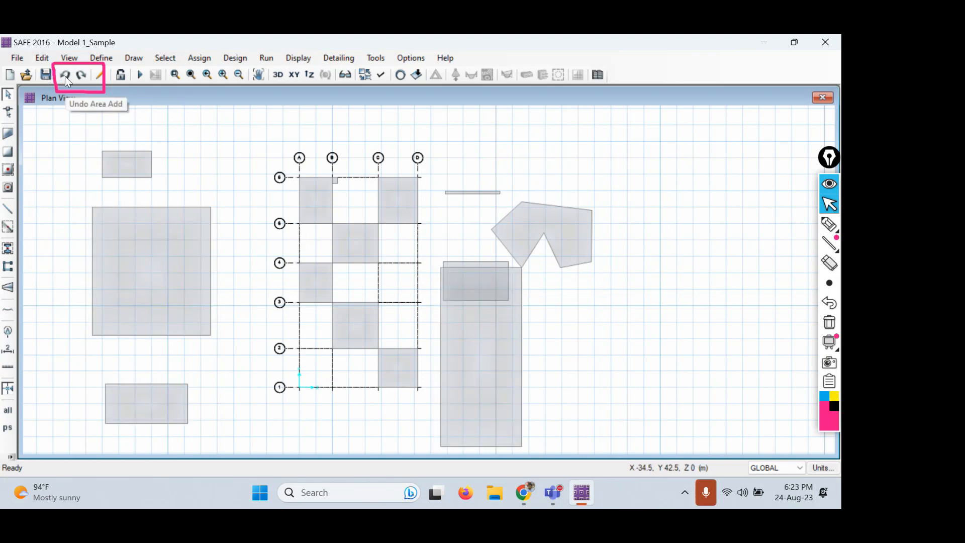
left_click(65, 76)
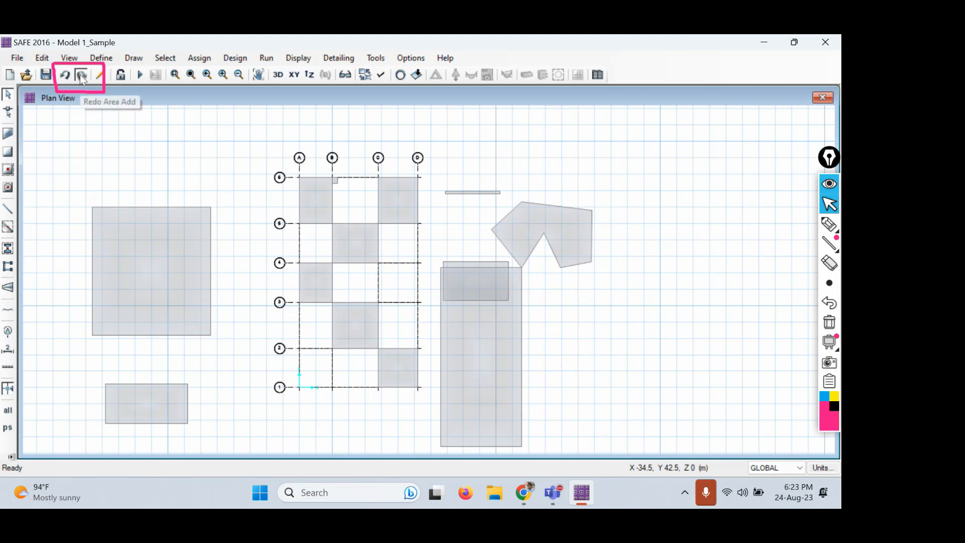
Redo the small slab's addition and all slab deletions, and clear the pink box around Undo and Redo.
left_click(80, 74)
left_click(80, 74)
left_click(80, 74)
left_click(80, 74)
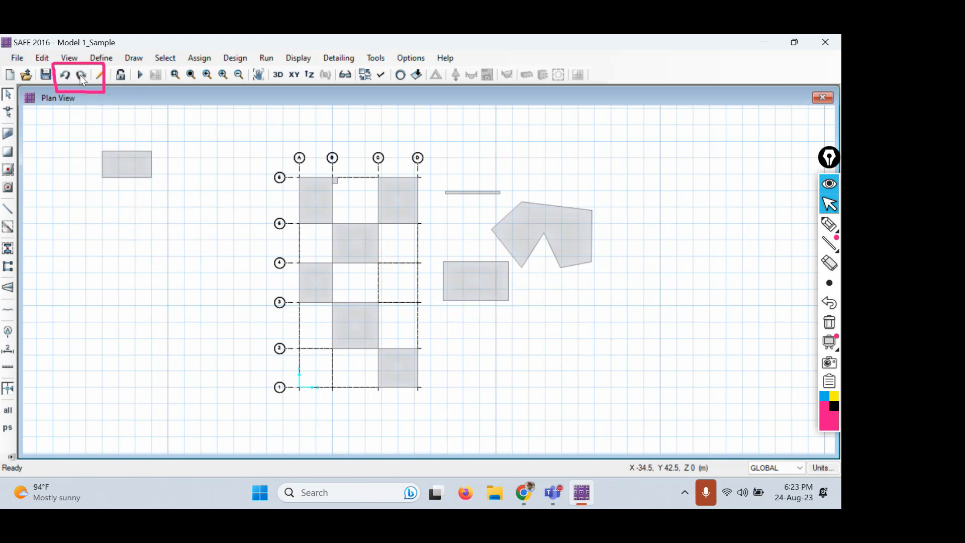
left_click(80, 74)
left_click(80, 75)
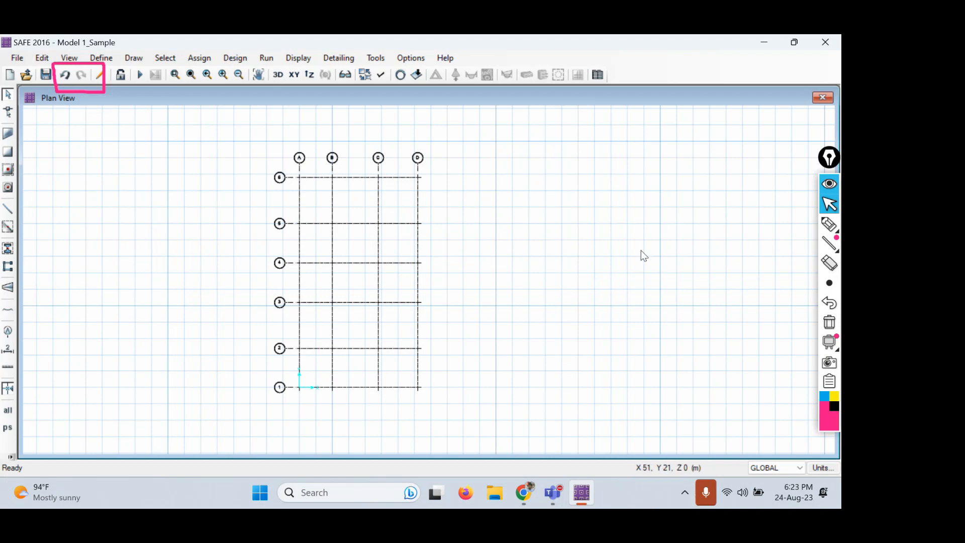
left_click(828, 323)
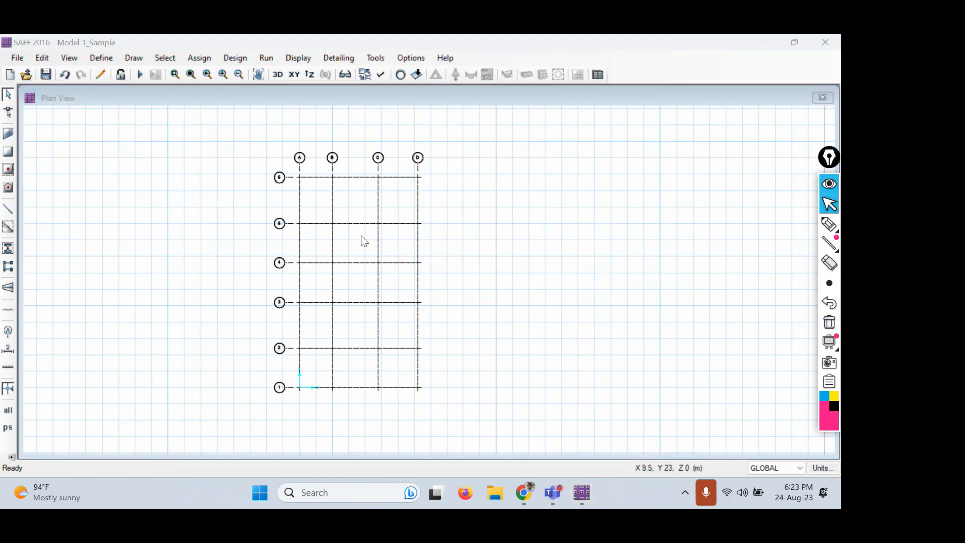
Trace a long pink stroke along the column of drawing and selection tools, and clear it.
left_click(829, 224)
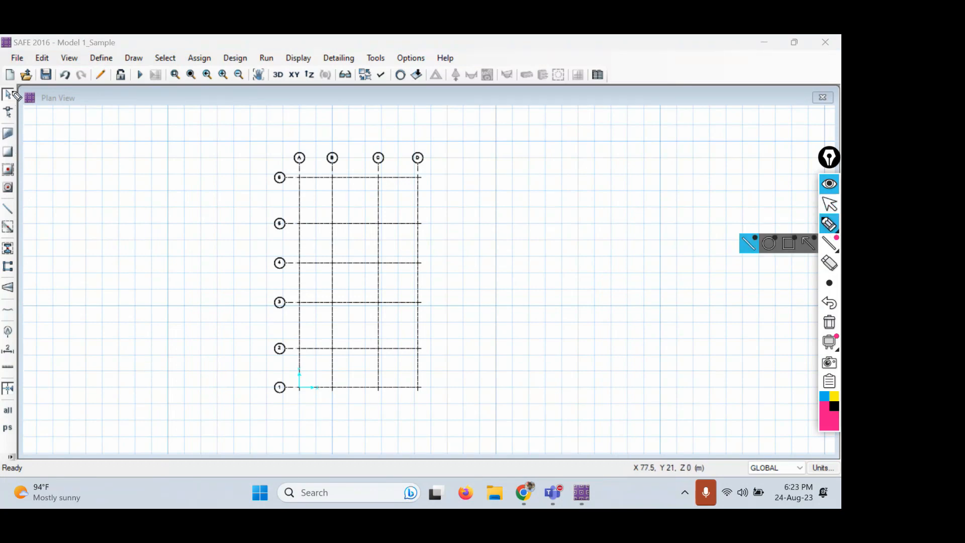
left_click_drag(10, 91, 12, 426)
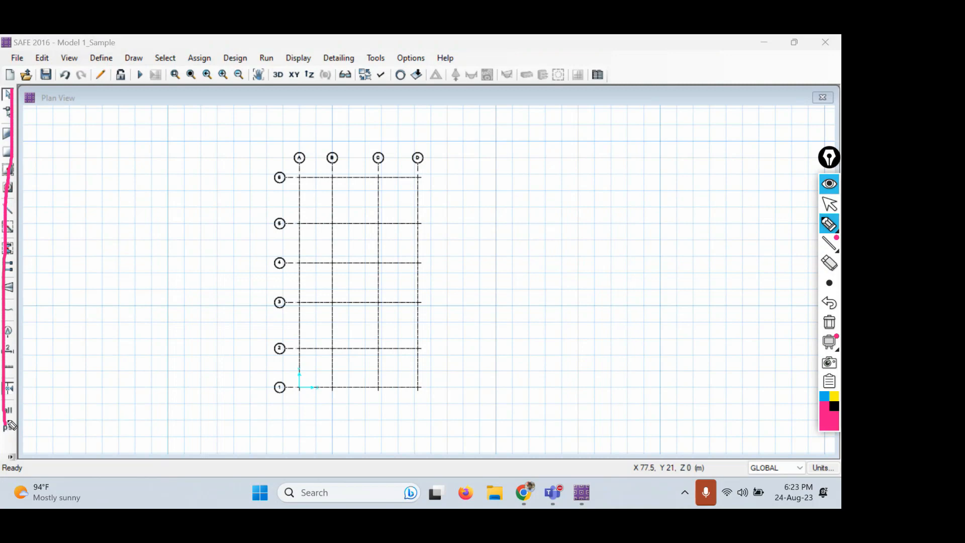
left_click(828, 323)
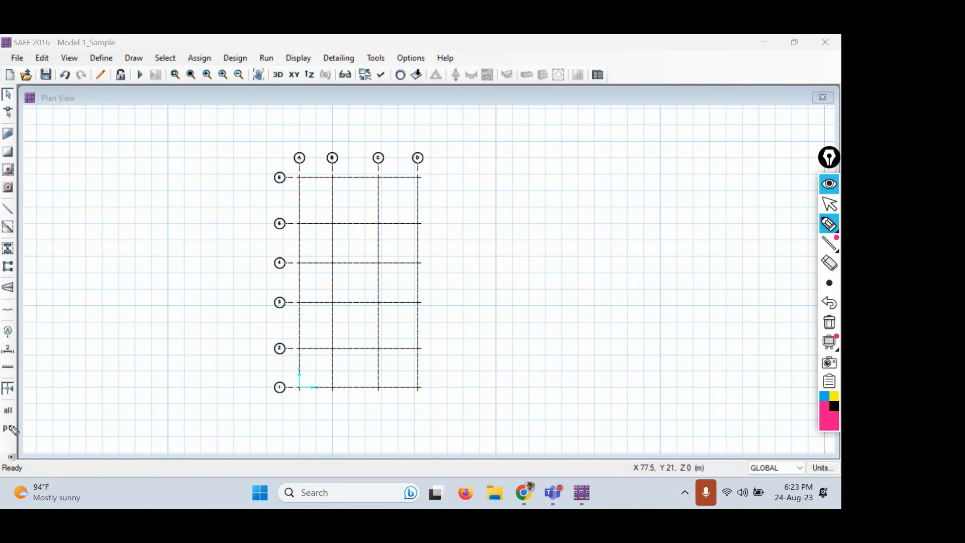
Circle the "all" selection command with a pink leader stroke, mark the "ps" command, and clear both annotations.
mouse_move(19, 405)
left_mouse_down()
mouse_move(5, 401)
mouse_move(5, 420)
mouse_move(19, 421)
mouse_move(18, 400)
mouse_move(38, 410)
mouse_move(153, 349)
left_mouse_up()
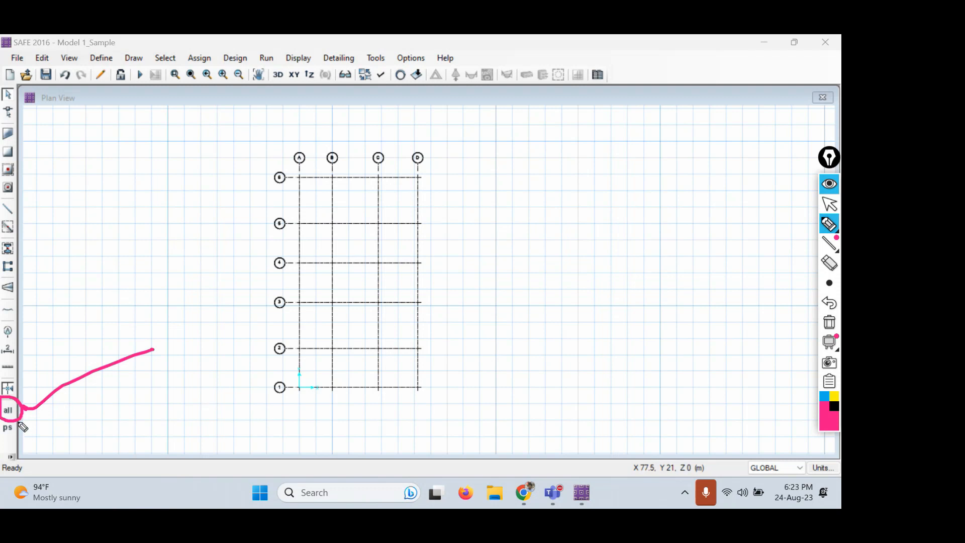
mouse_move(2, 423)
left_mouse_down()
mouse_move(10, 440)
mouse_move(23, 422)
left_mouse_up()
left_click(832, 326)
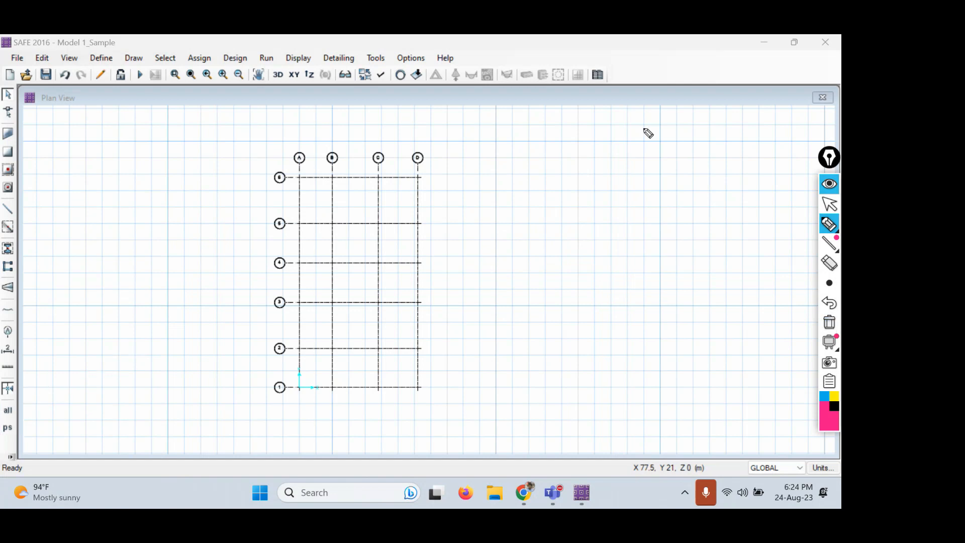
left_click(830, 204)
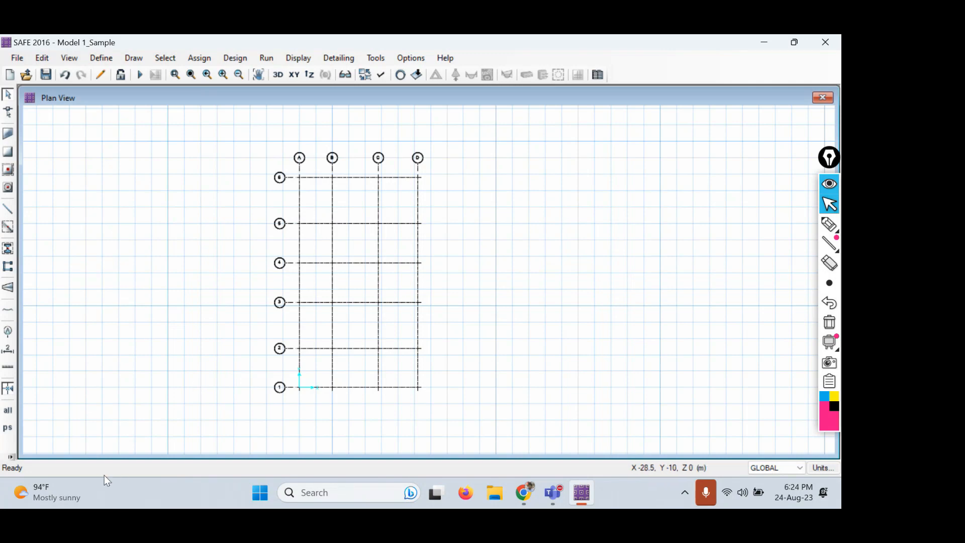
Circle the overflow arrow below the "ps" command in pink, and reveal the hidden selection commands, including "clr".
left_click(829, 224)
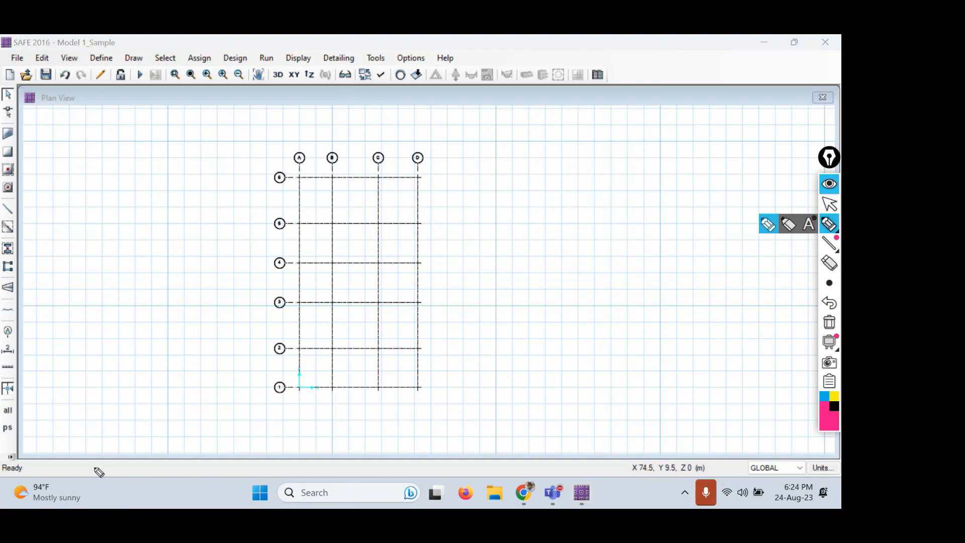
mouse_move(32, 449)
left_mouse_down()
mouse_move(20, 443)
mouse_move(7, 470)
mouse_move(26, 449)
left_mouse_up()
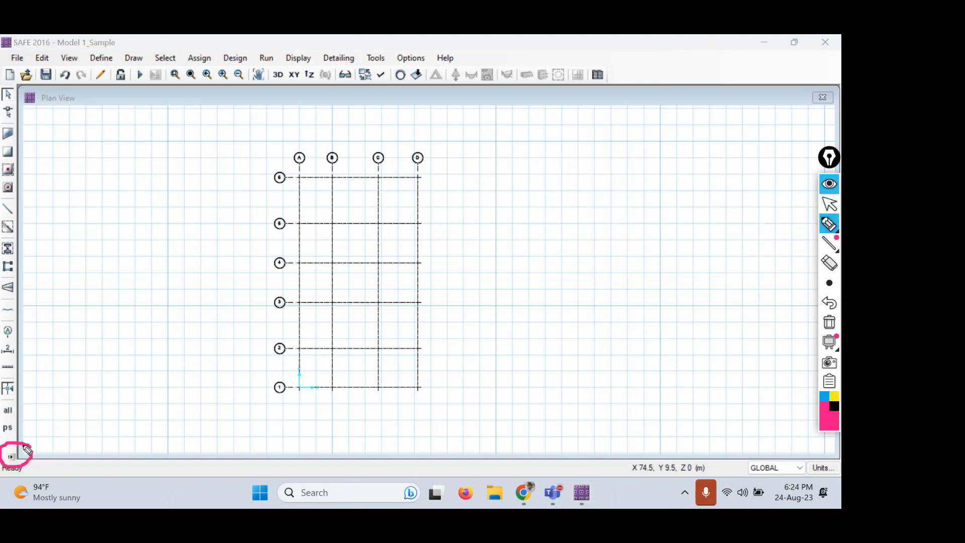
left_click(830, 204)
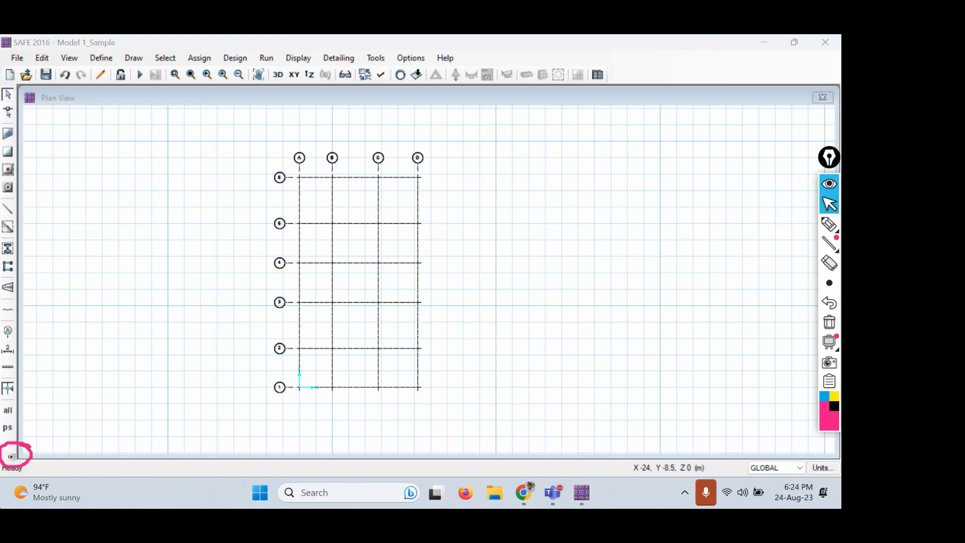
left_click(10, 457)
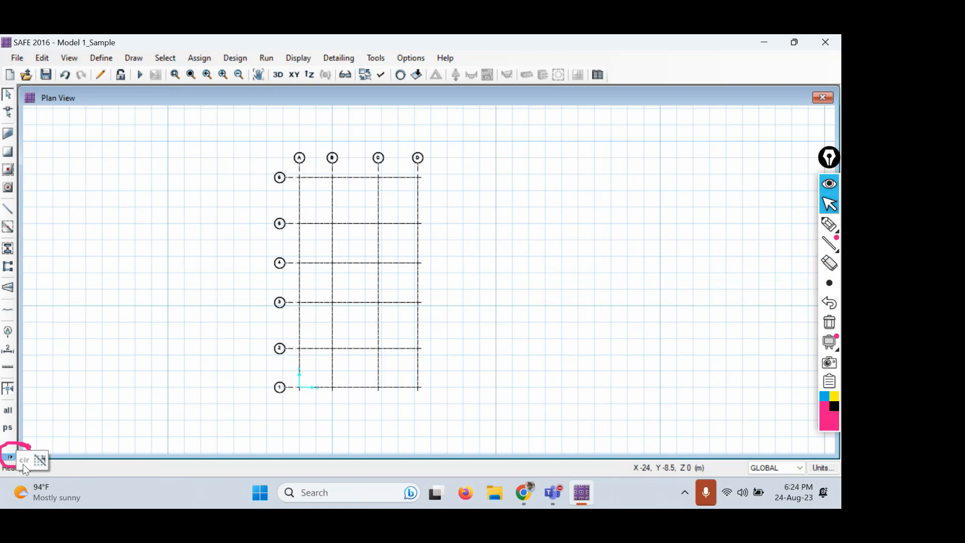
Clear the pink circle, and sweep a selection window around the entire empty grid.
left_click(829, 323)
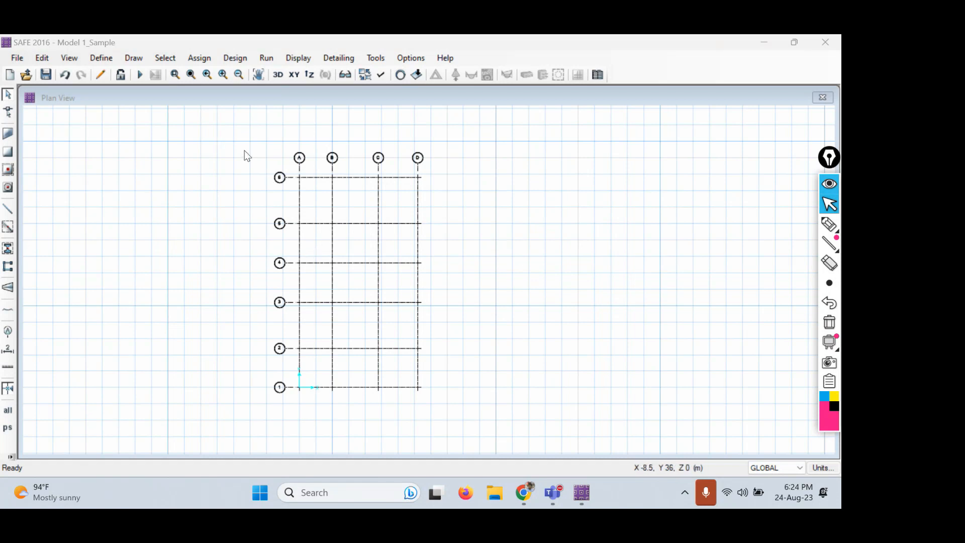
left_click_drag(245, 150, 447, 415)
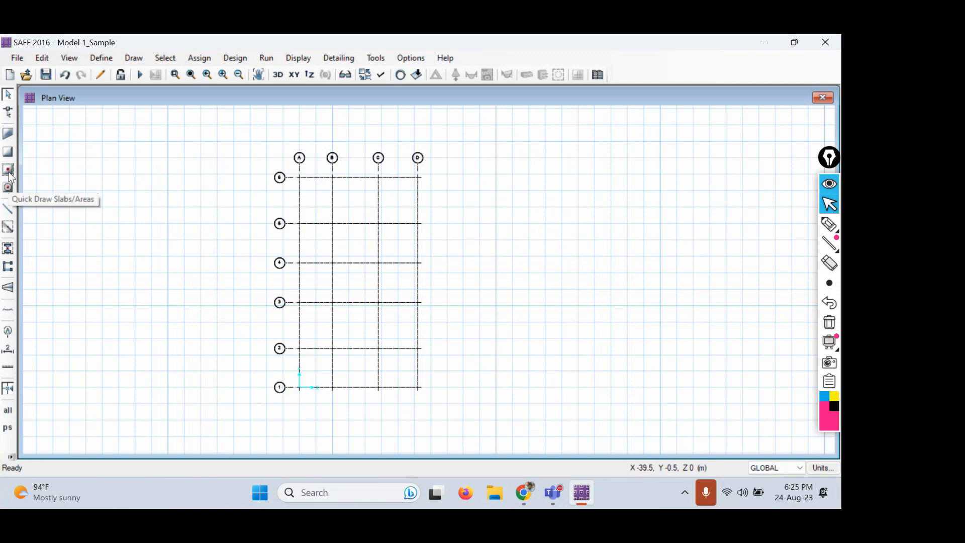
mouse_move(837, 245)
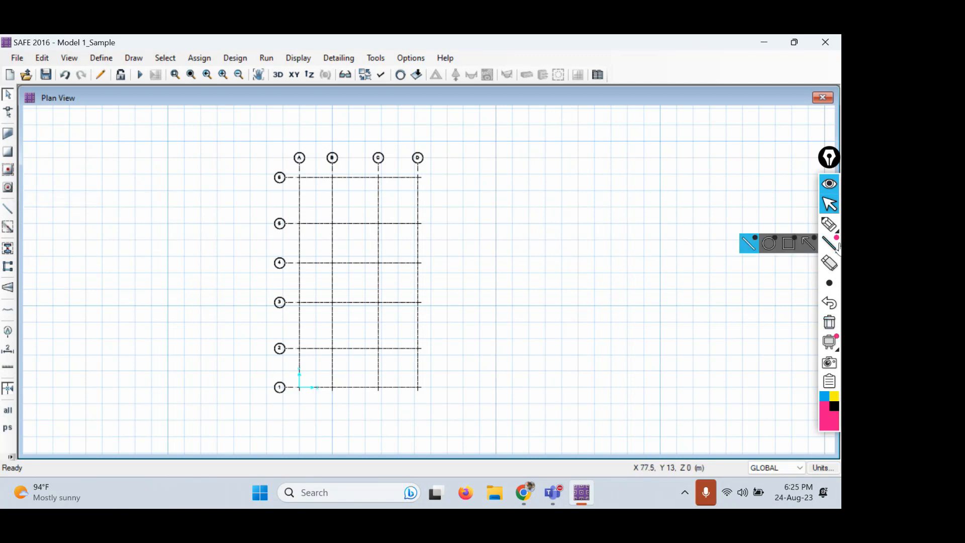
Circle the Quick Draw Slabs/Areas tool in pink, and return to the normal pointer.
left_click(829, 223)
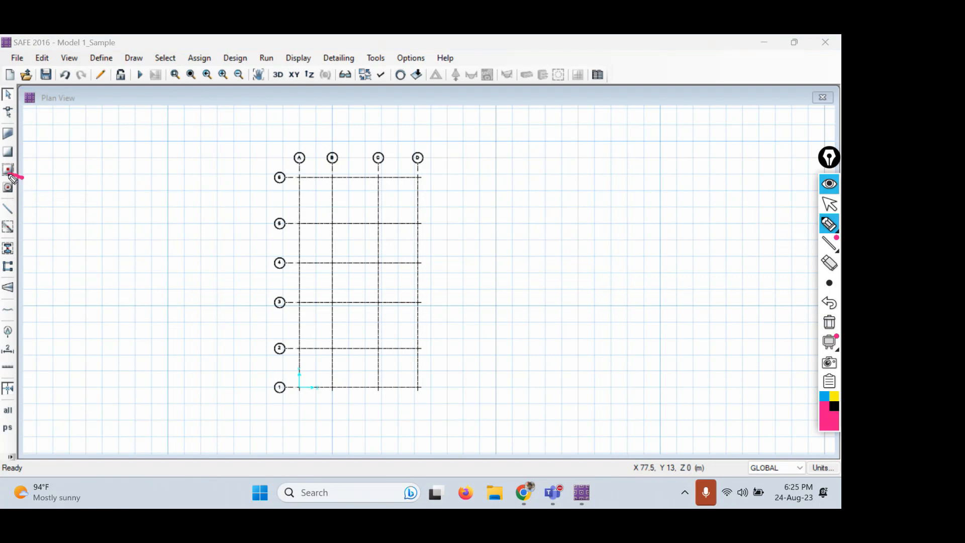
left_click_drag(14, 177, 24, 182)
left_click(829, 322)
mouse_move(22, 164)
left_mouse_down()
mouse_move(5, 181)
mouse_move(23, 169)
left_mouse_up()
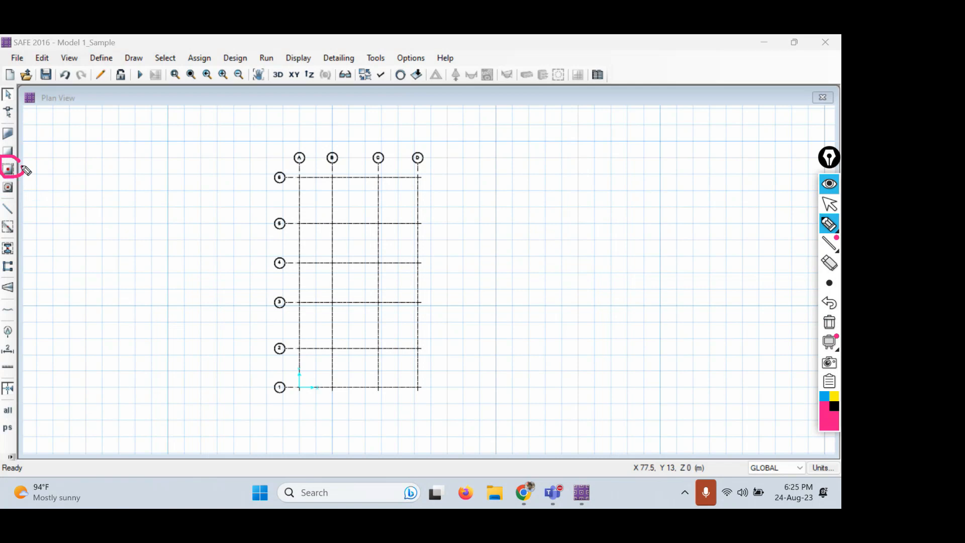
left_click(829, 204)
left_click(104, 177)
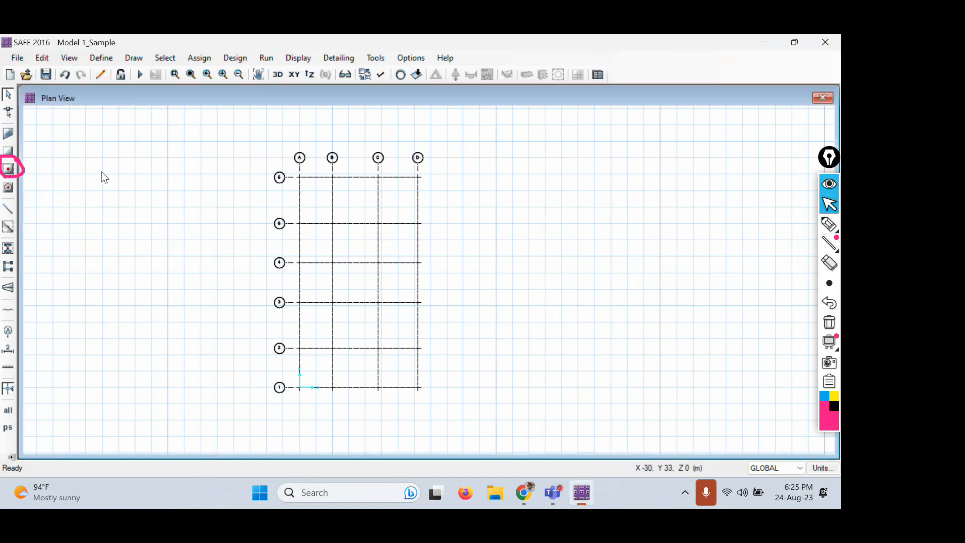
Start Quick Draw Slabs/Areas, review its object type, property and drawing-method options, keep Slab, SLAB1 and Grids, and close the properties window.
left_click(8, 169)
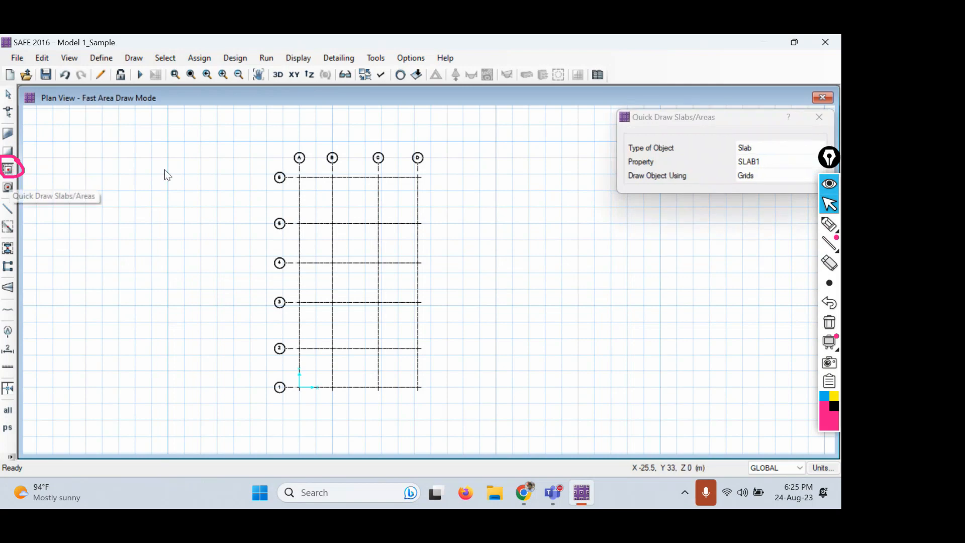
left_click_drag(756, 119, 573, 152)
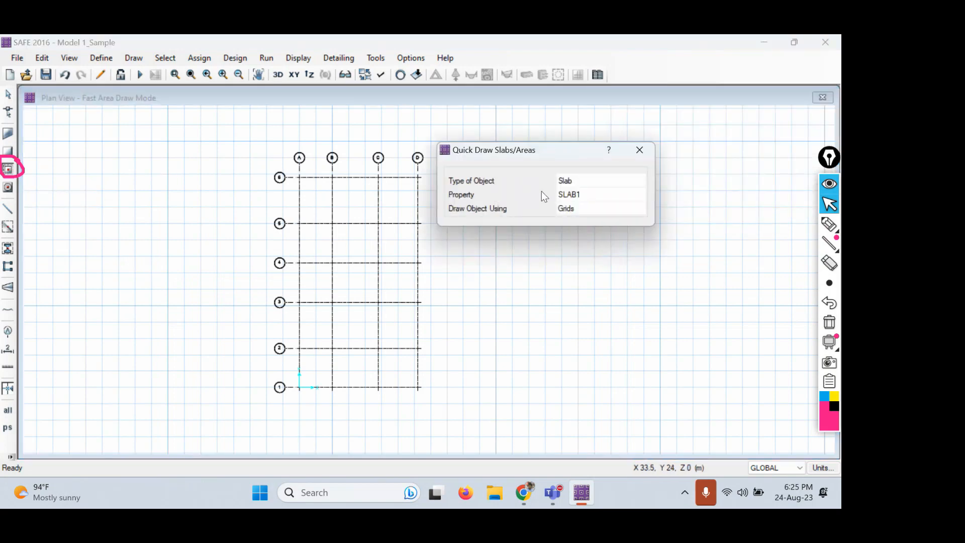
left_click(585, 182)
left_click(578, 197)
left_click(581, 210)
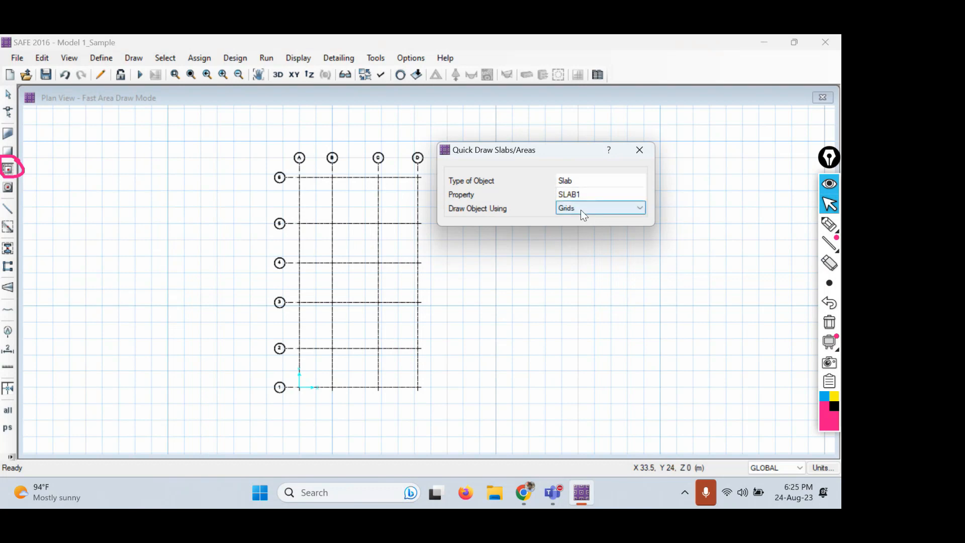
left_click(581, 209)
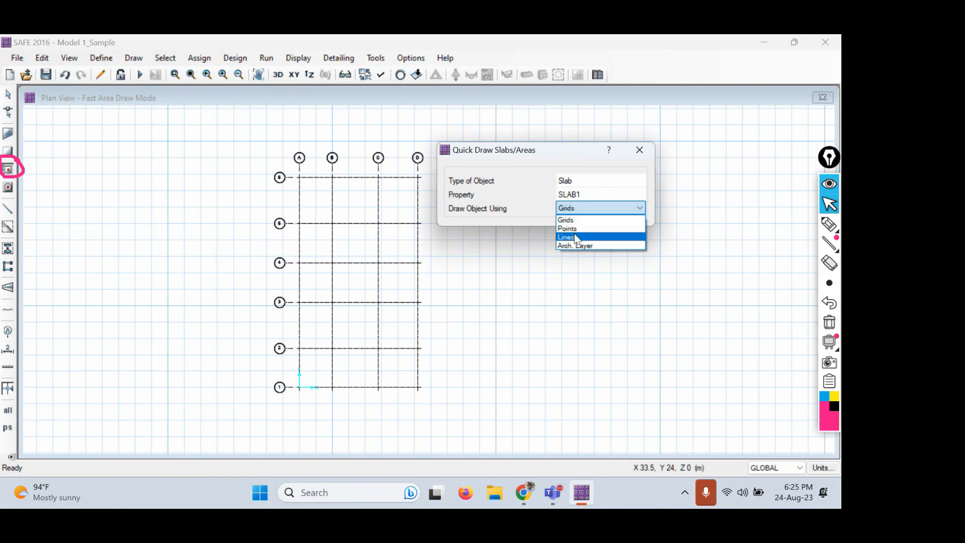
left_click(572, 220)
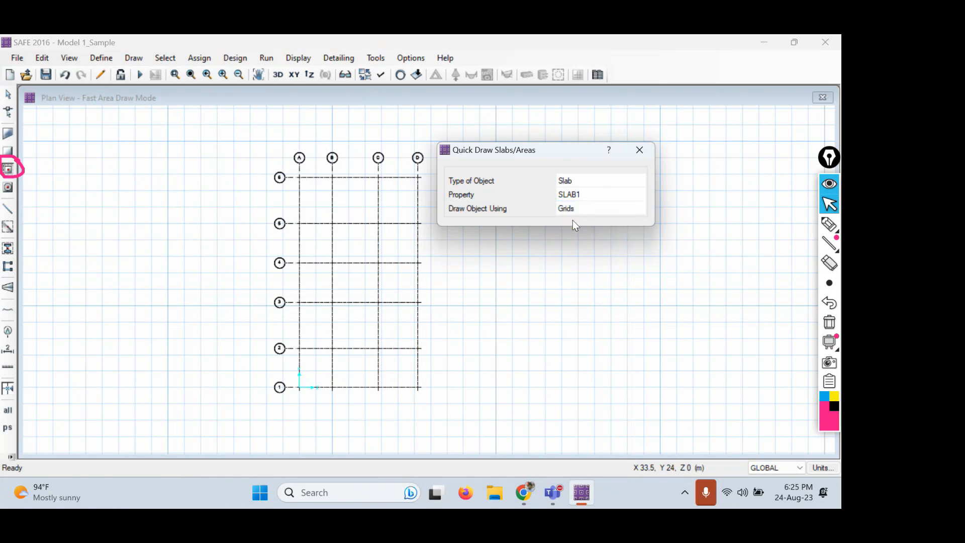
left_click_drag(523, 153, 606, 166)
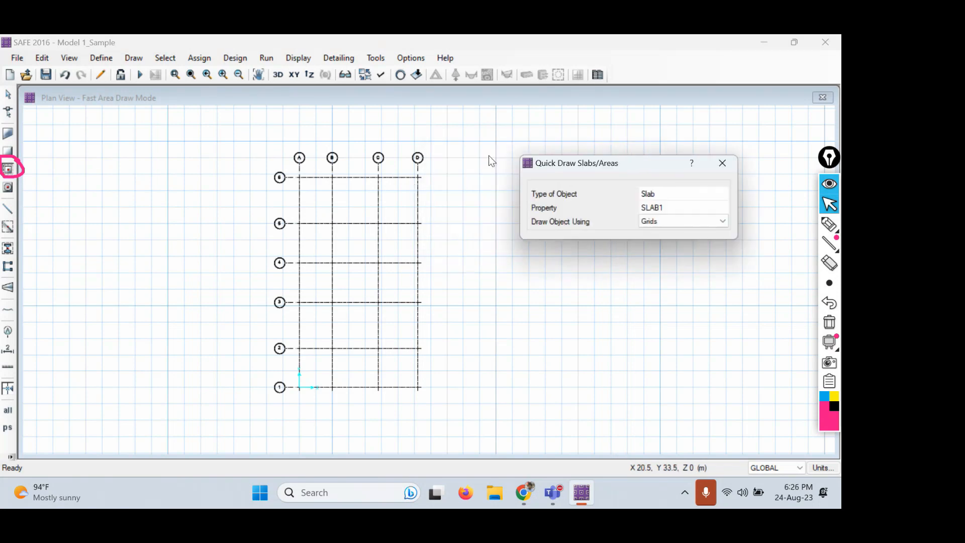
scroll(288, 266, "up", 1)
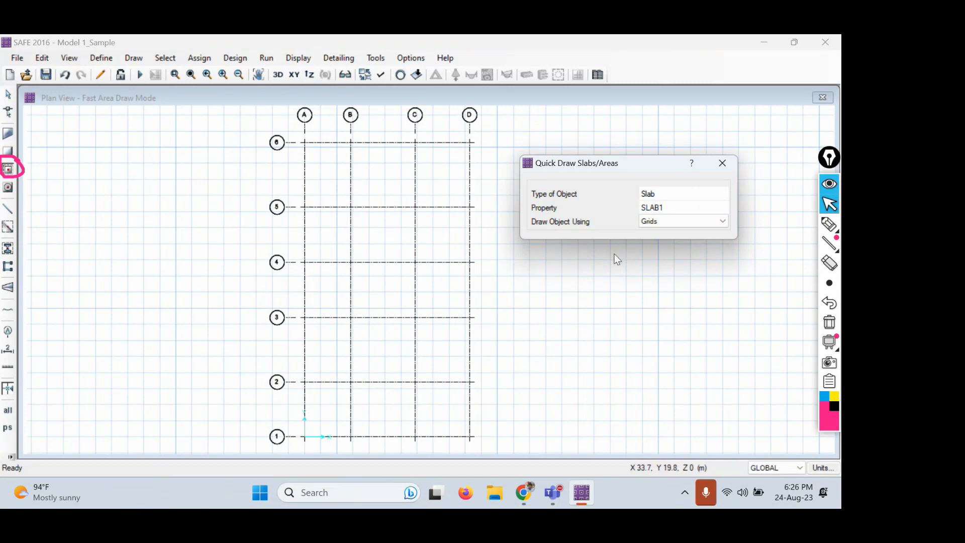
left_click(720, 163)
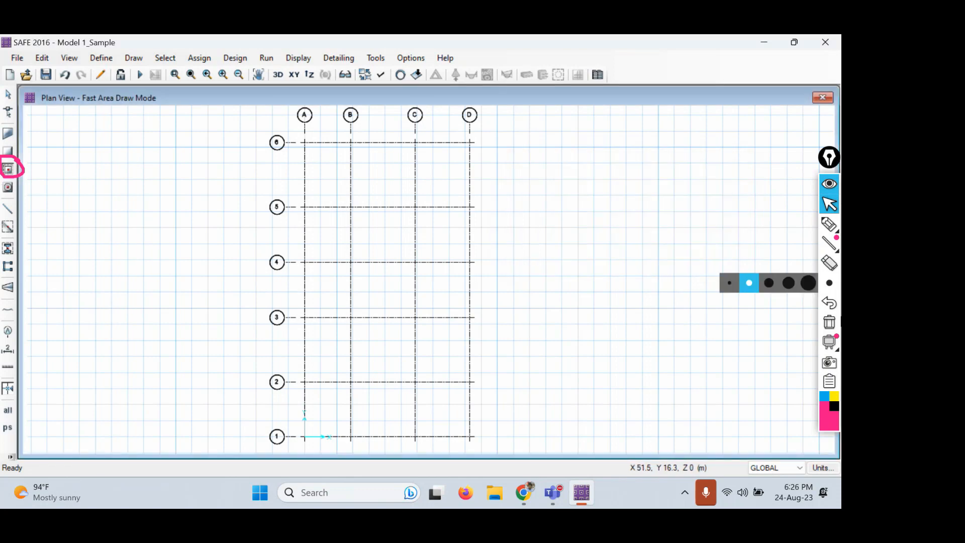
Clear the pink circle, and quick-draw SLAB1 slabs over all bays between grids A–D and 1–6.
left_click(829, 322)
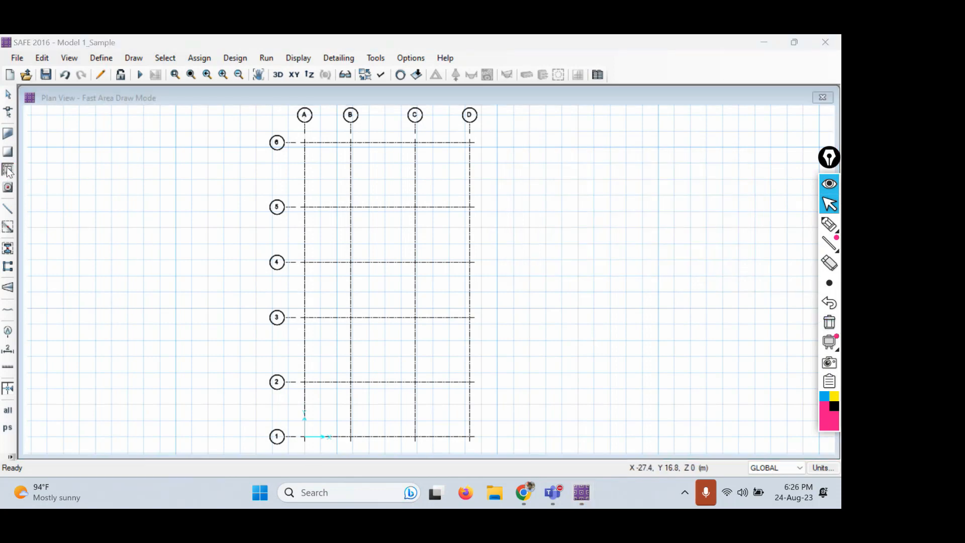
left_click(75, 175)
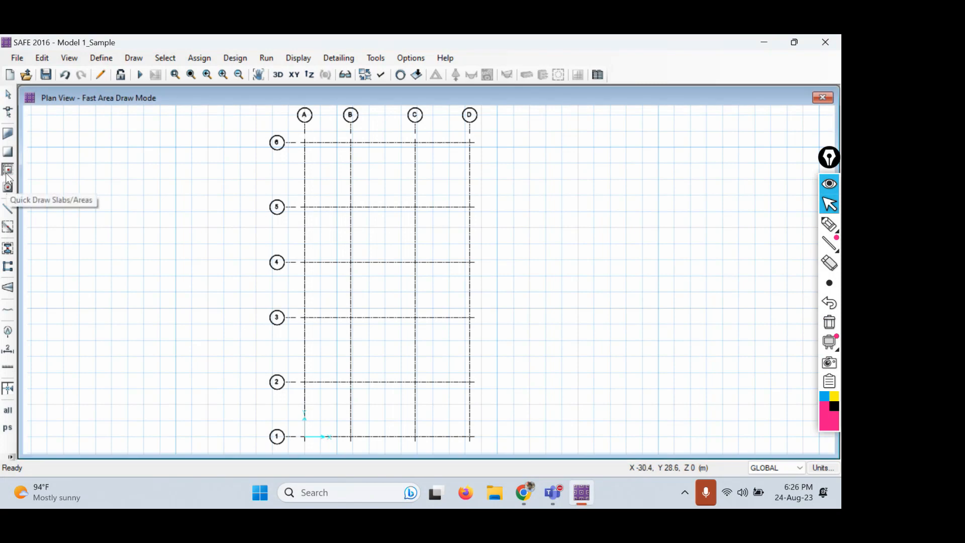
left_click(7, 171)
left_click(723, 116)
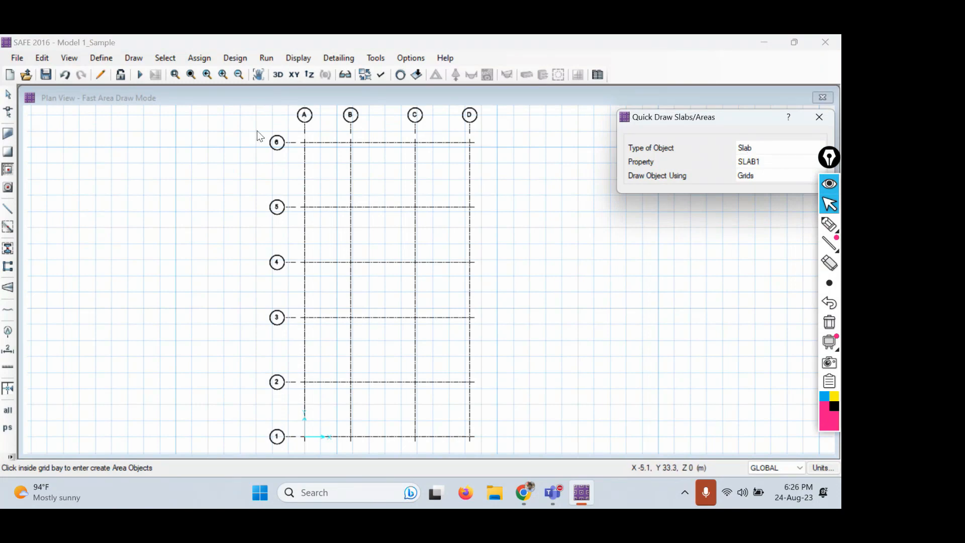
left_click_drag(247, 115, 498, 448)
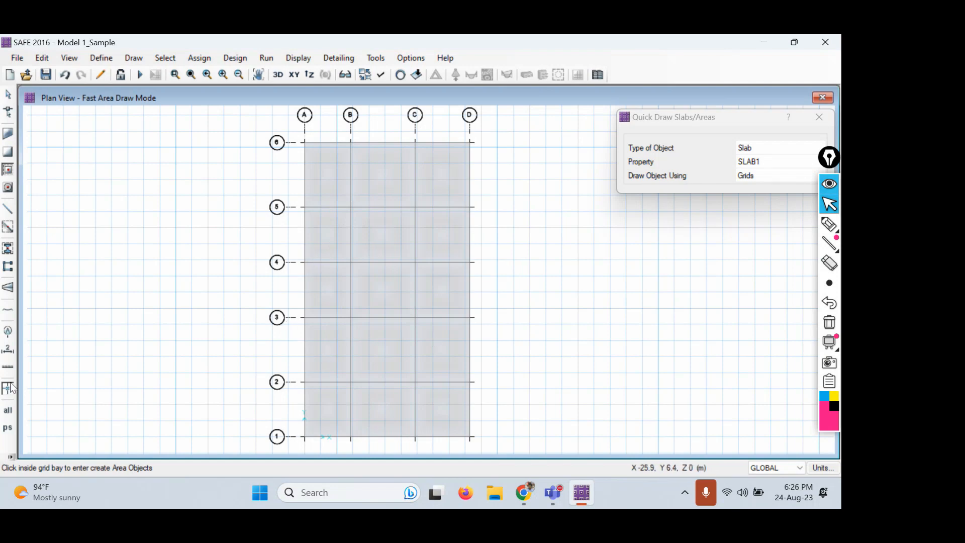
Reveal the hidden selection commands beyond "ps" while slab drawing is active.
left_click(10, 457)
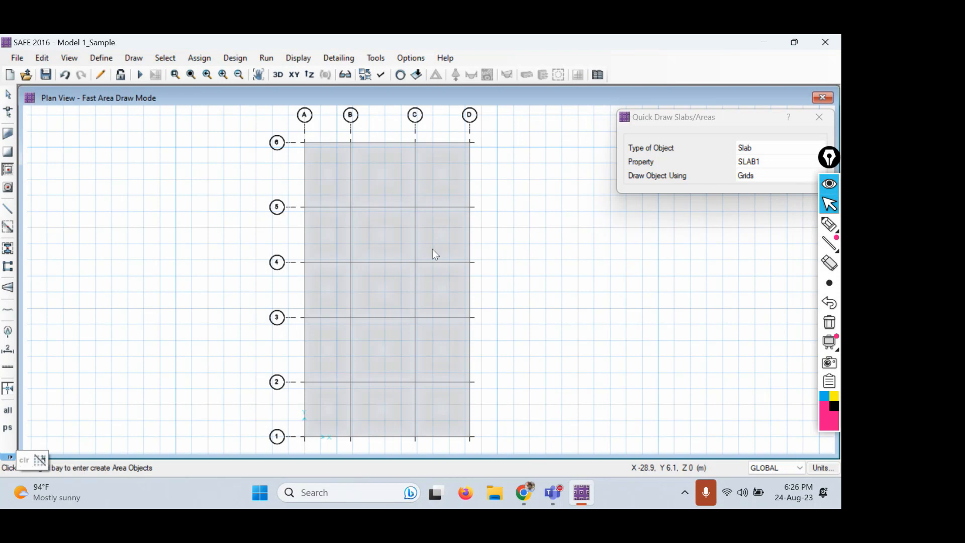
left_click(185, 187)
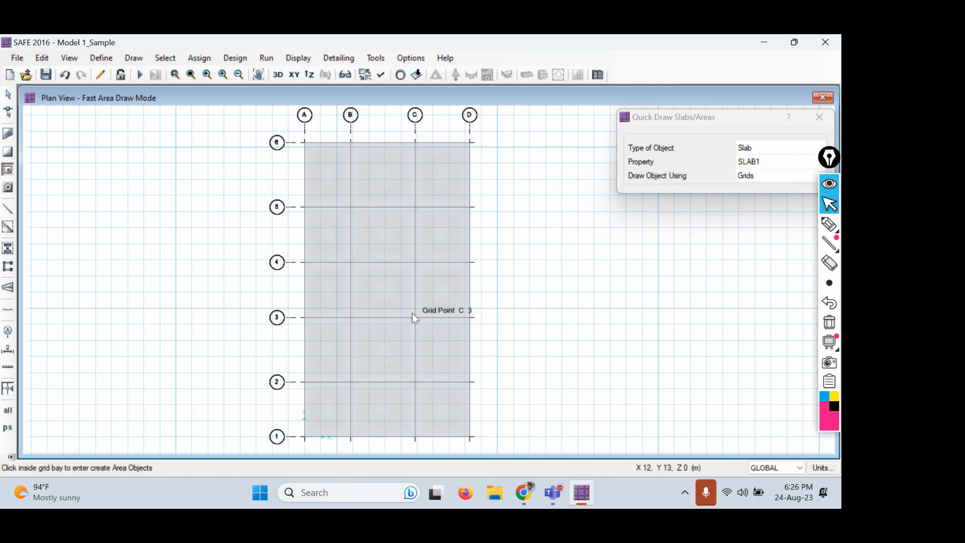
left_click(10, 457)
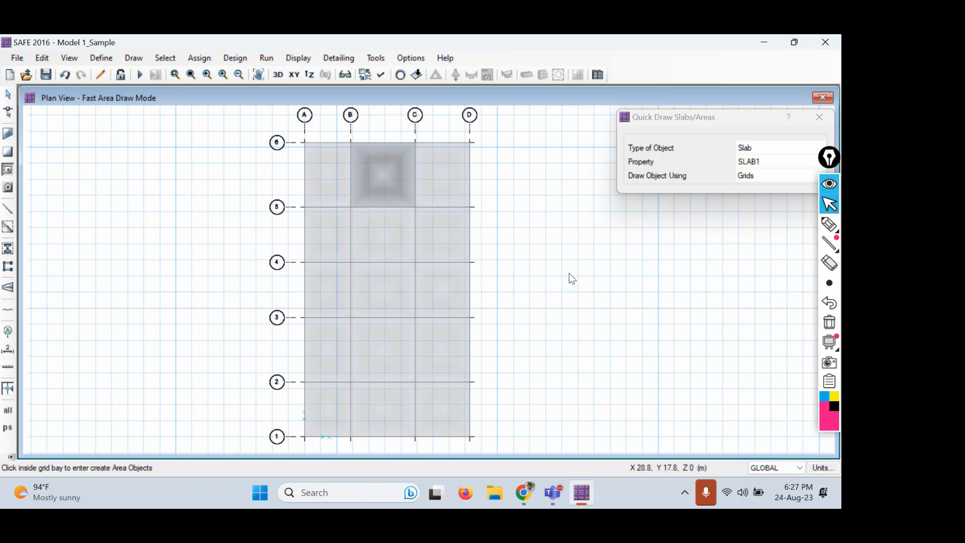
Select the slab between grids B–C and 3–4, and circle its selection count in the status bar in pink.
left_click(9, 96)
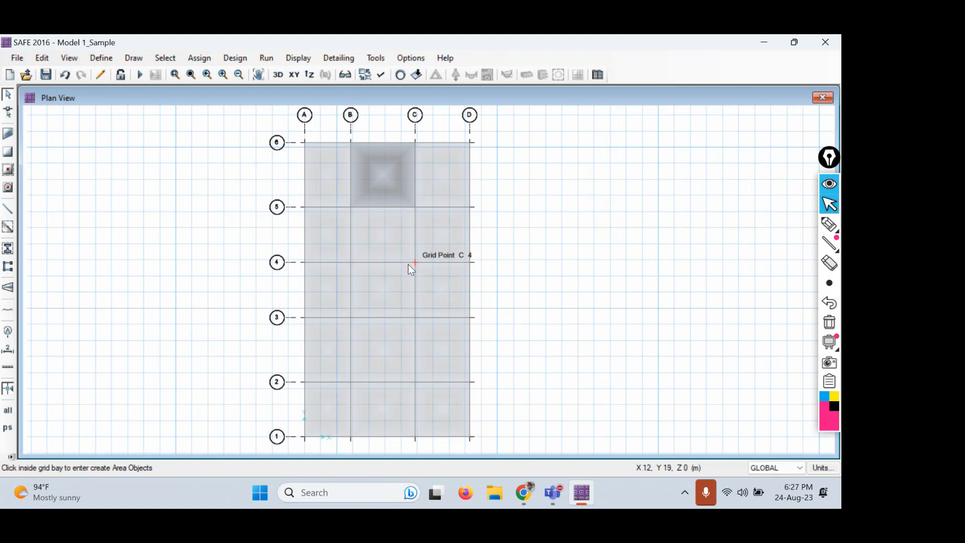
left_click(382, 292)
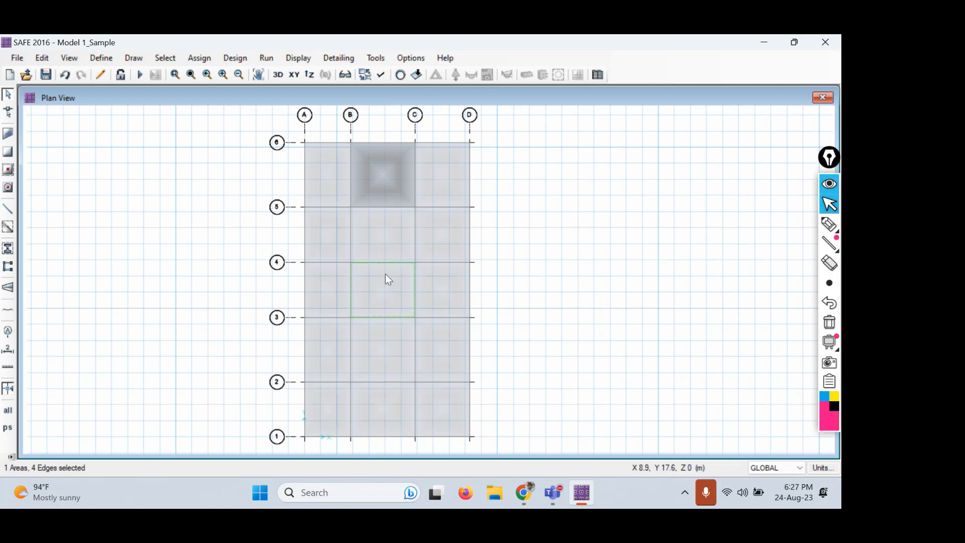
scroll(370, 285, "up", 3)
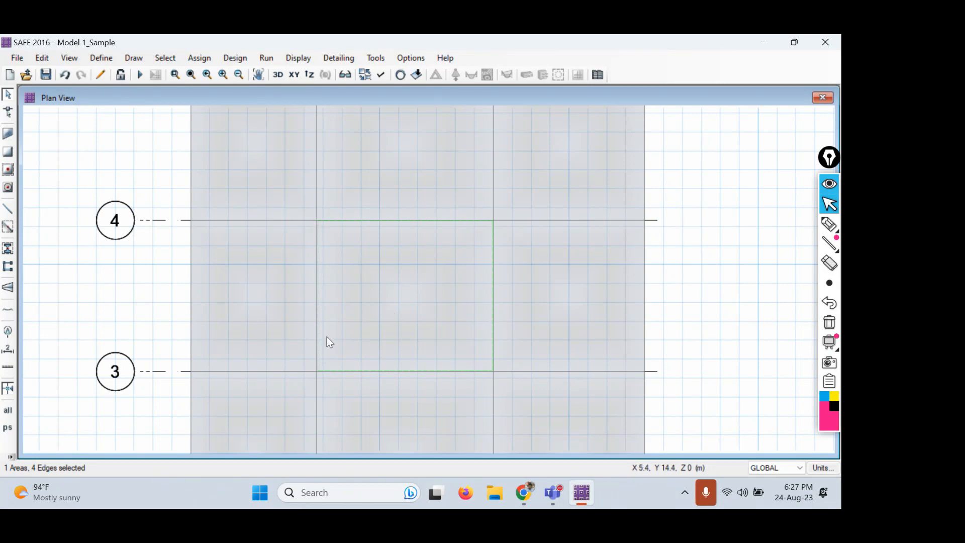
mouse_move(829, 225)
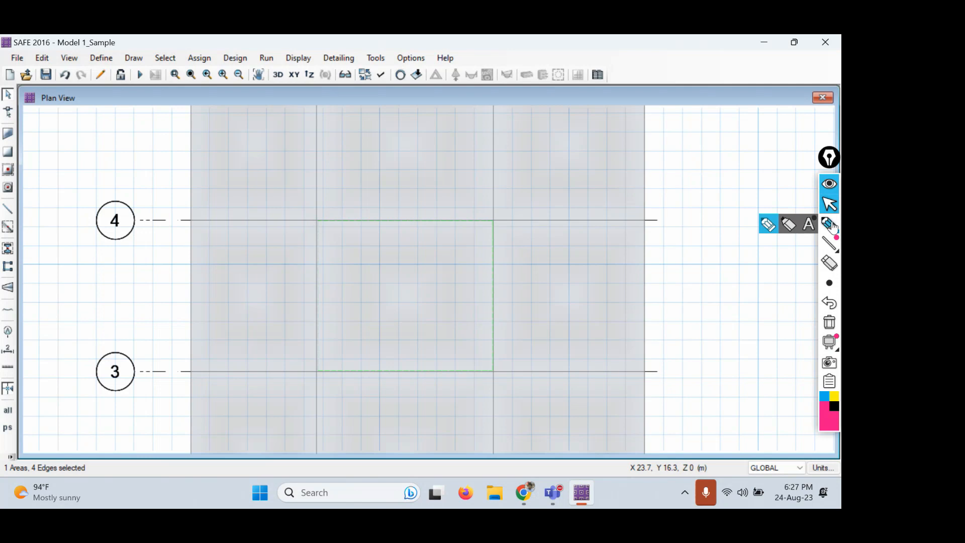
left_click(830, 224)
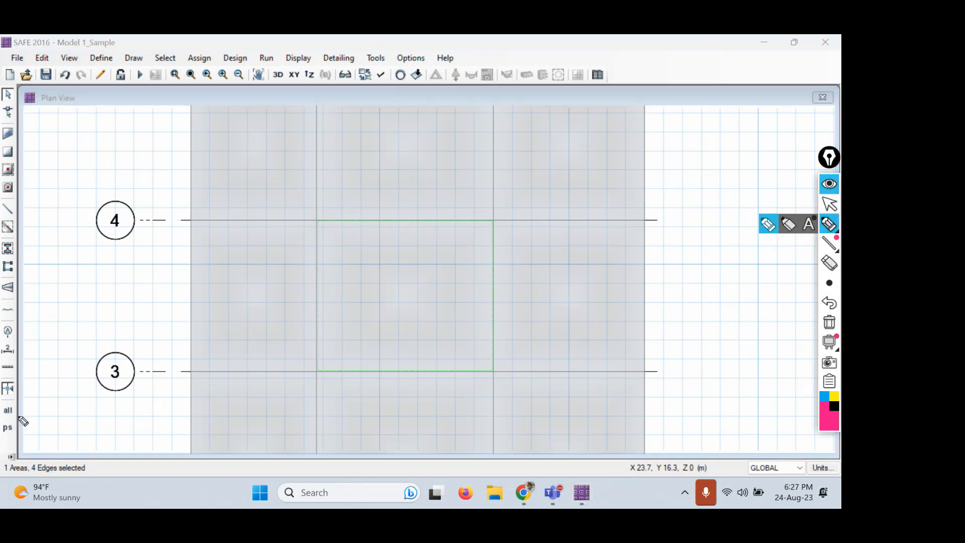
mouse_move(76, 446)
left_mouse_down()
mouse_move(29, 444)
mouse_move(5, 482)
mouse_move(107, 483)
mouse_move(62, 442)
left_mouse_up()
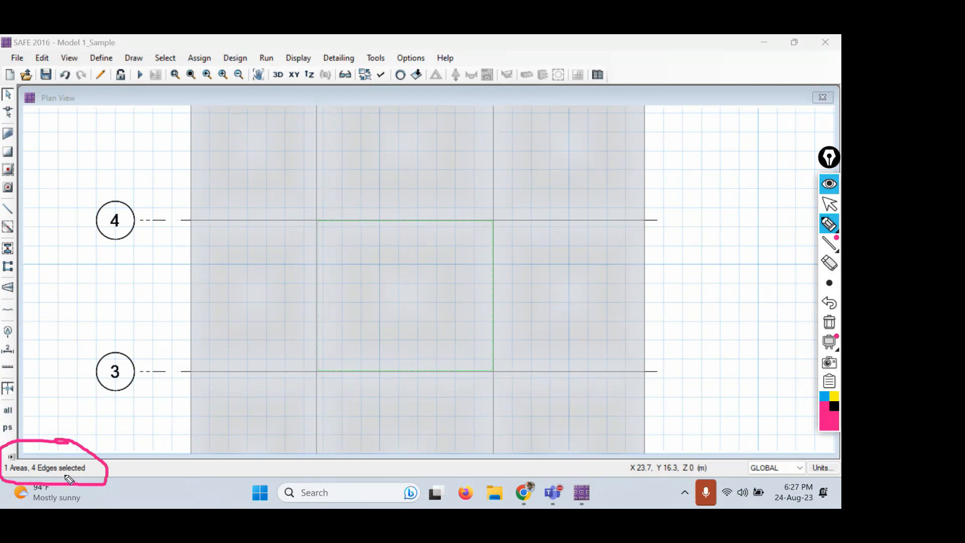
Mark the selected slab with a pink tick in its middle and a short pink stroke at each corner.
mouse_move(394, 301)
left_mouse_down()
mouse_move(411, 318)
mouse_move(435, 285)
left_mouse_up()
left_click_drag(316, 224, 345, 214)
left_click(483, 215)
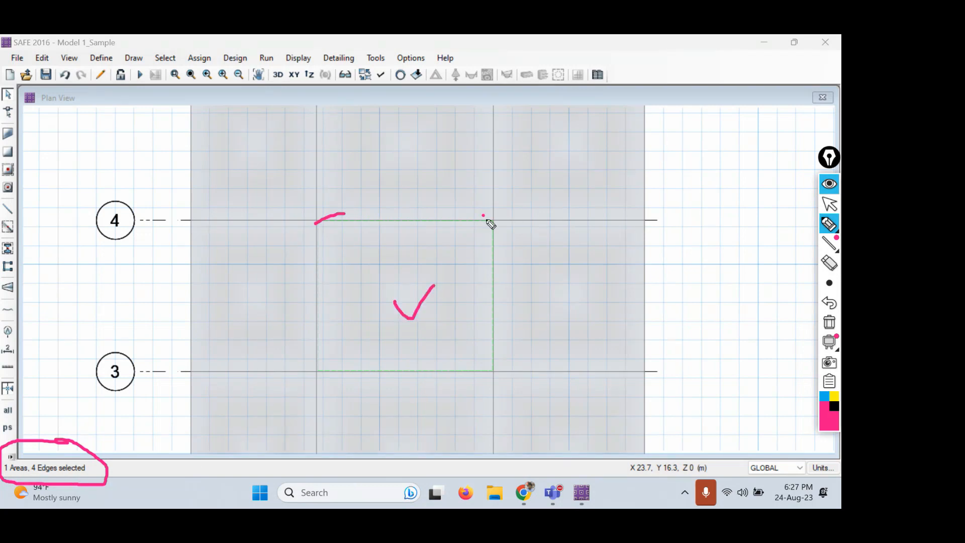
left_click_drag(483, 216, 508, 236)
left_click_drag(310, 355, 330, 383)
left_click_drag(502, 356, 479, 386)
left_click(830, 203)
Deselect the slab with the hidden "clr" Clear Selection command.
left_click(10, 458)
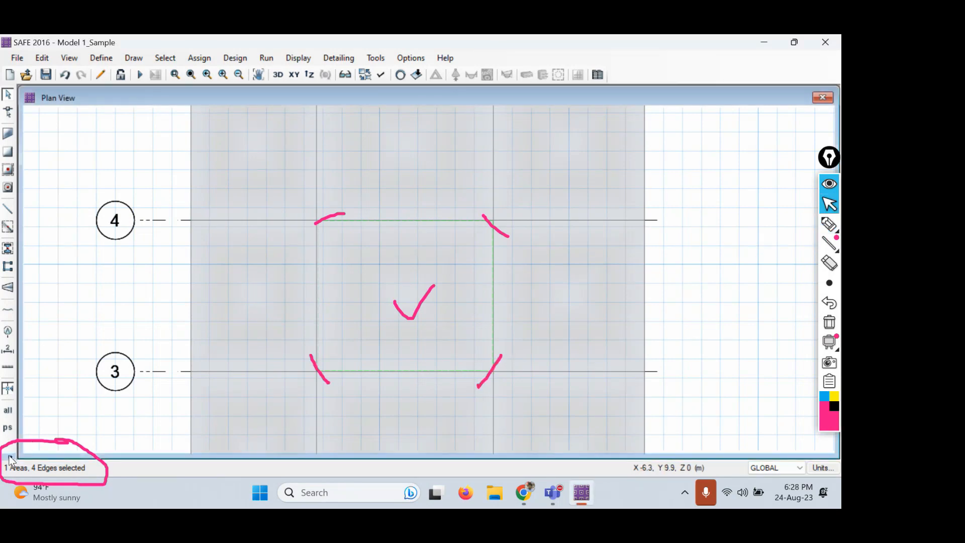
left_click(10, 457)
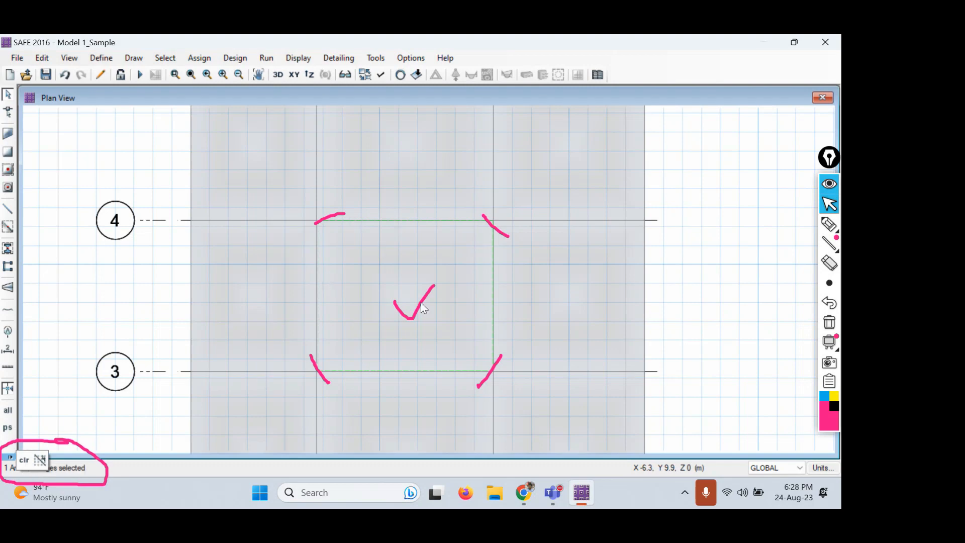
left_click(25, 463)
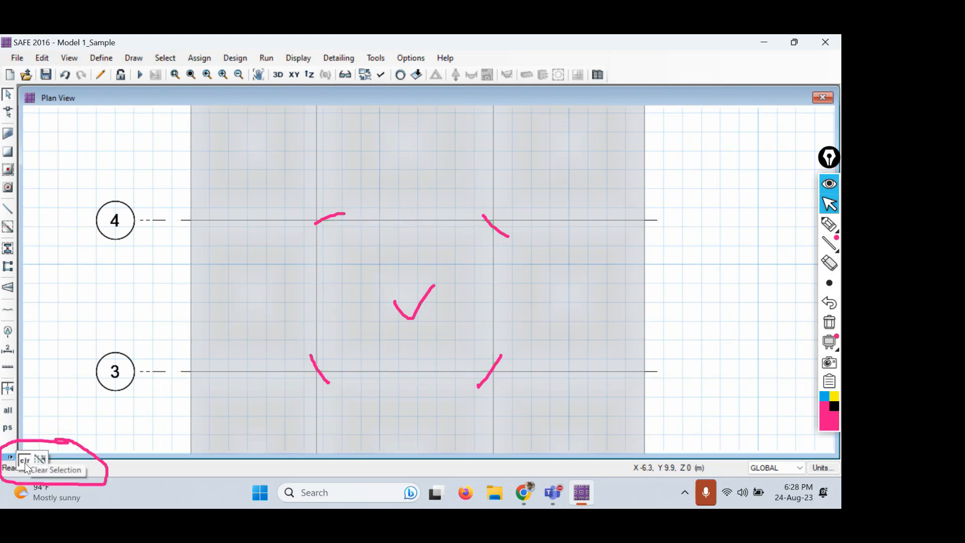
left_click(132, 284)
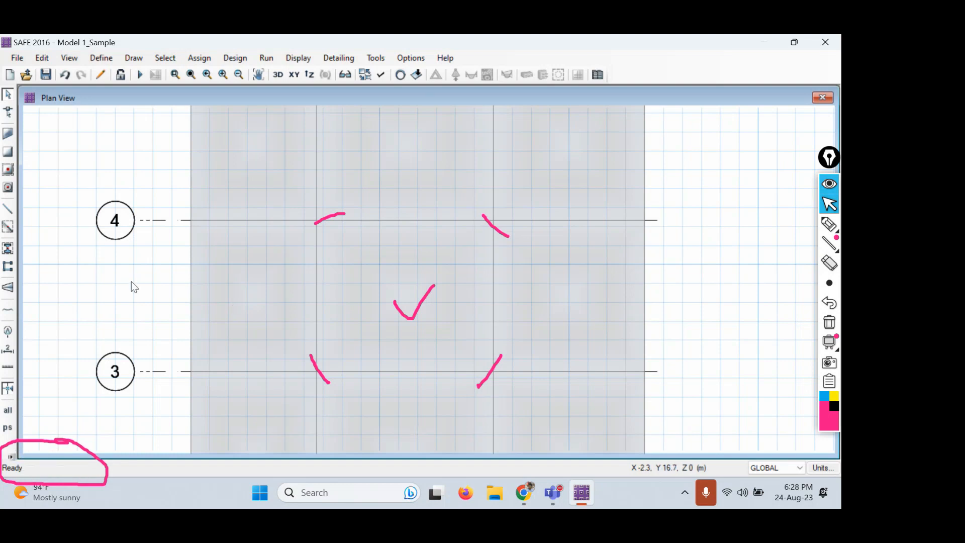
Restore the previous selection with the "ps" command, and add the slab between grids A–B and 5–6.
left_click(7, 430)
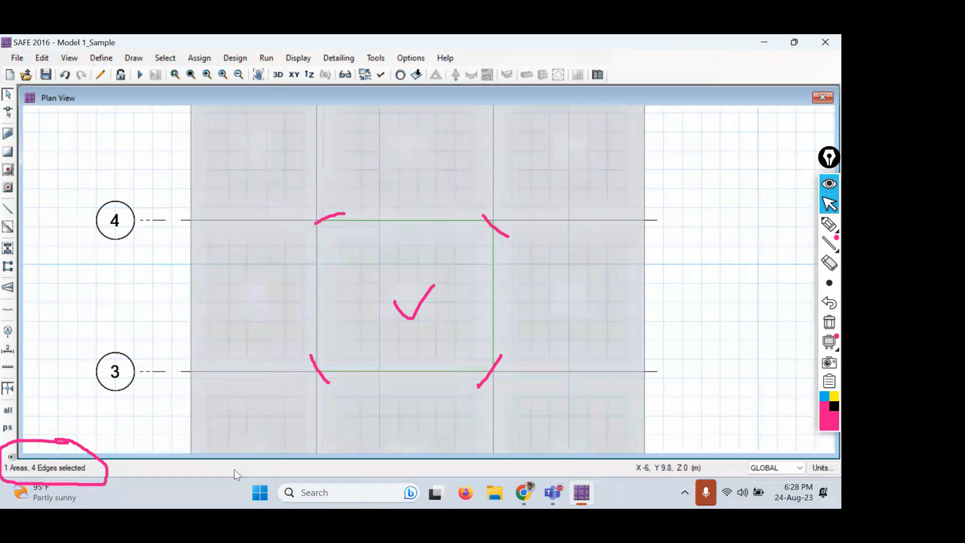
scroll(403, 279, "down", 2)
scroll(448, 266, "down", 1)
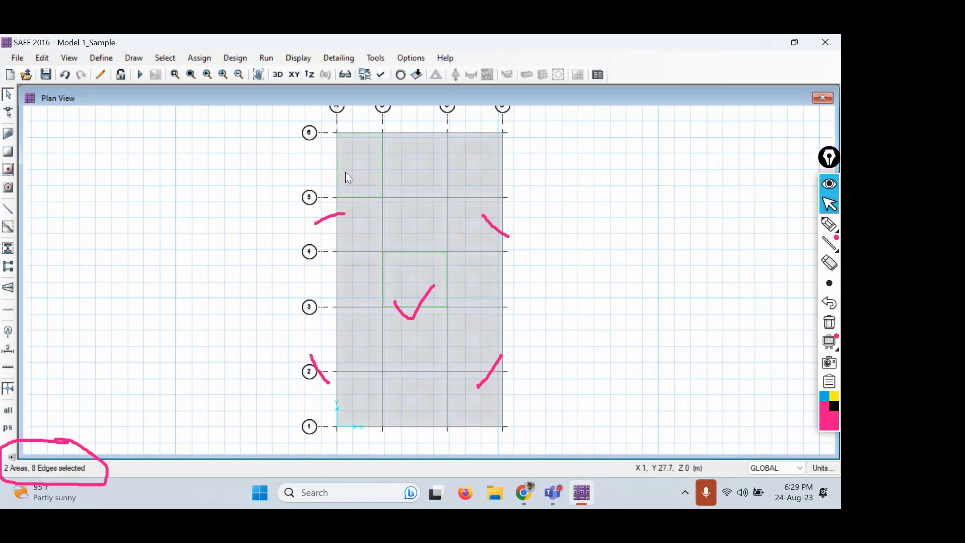
left_click(360, 171)
Replace the pink marks with a circle around the selection count, and add the slab between grids A–B and 1–2 to the selection.
left_click(834, 324)
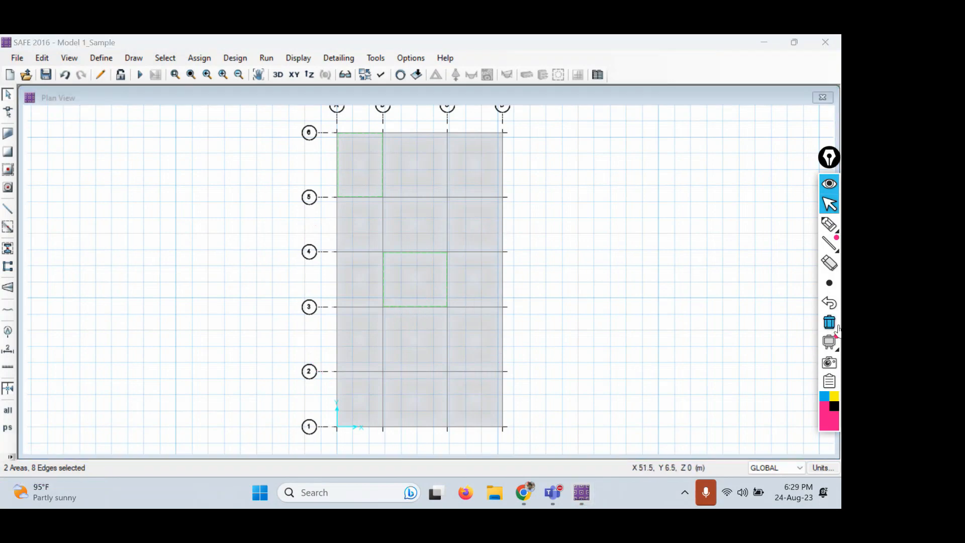
left_click(835, 224)
mouse_move(91, 446)
left_mouse_down()
mouse_move(5, 450)
mouse_move(126, 469)
mouse_move(53, 445)
left_mouse_up()
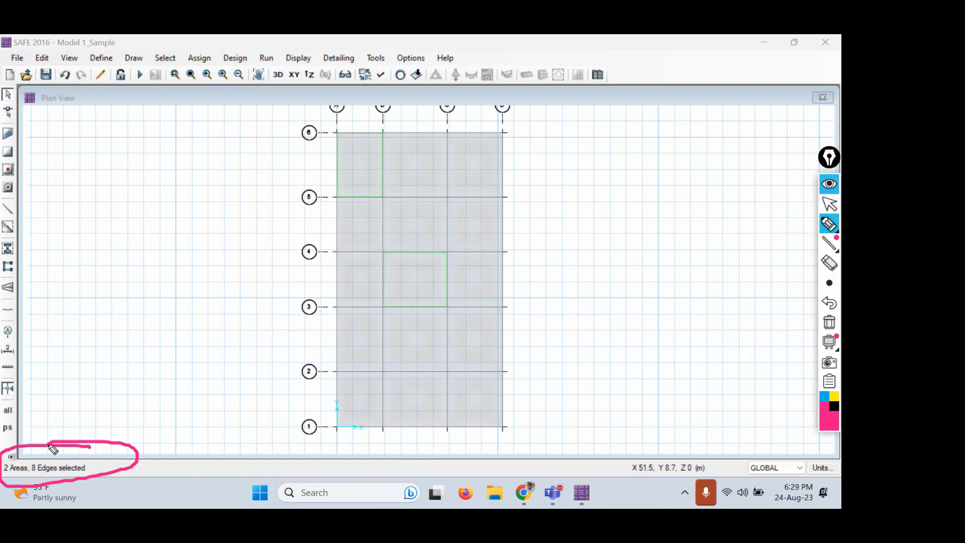
left_click(832, 205)
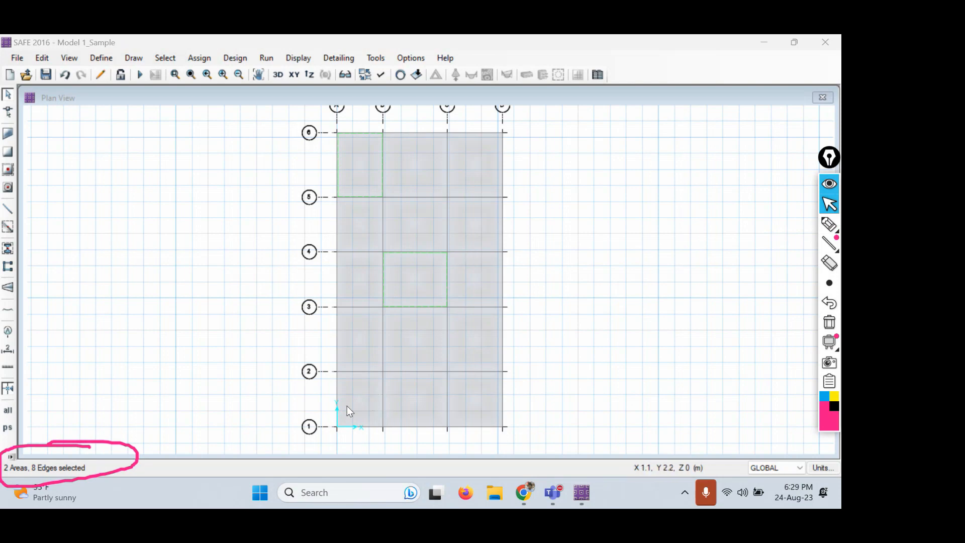
left_click(347, 405)
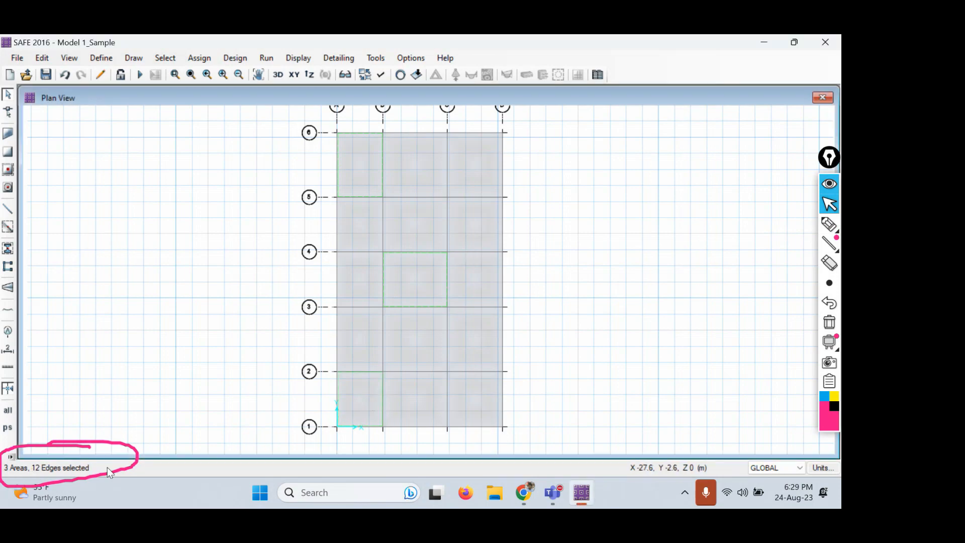
Add the slabs between grids C–D and 2–3 and between grids C–D and 5–6 to the selection.
left_click(476, 340)
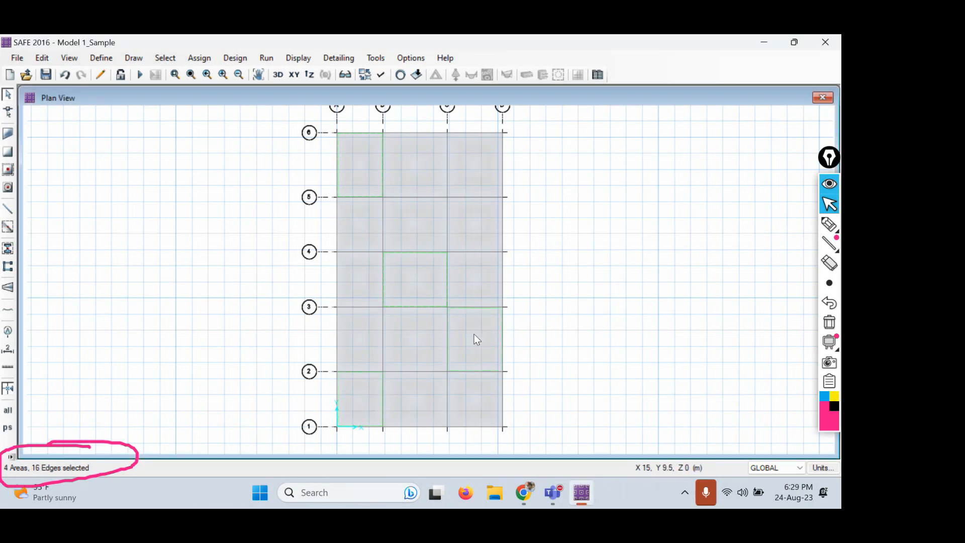
left_click(470, 159)
Add the whole slab row between grids 5 and 6 with a selection window, and clear the entire selection.
left_click_drag(287, 107, 465, 337)
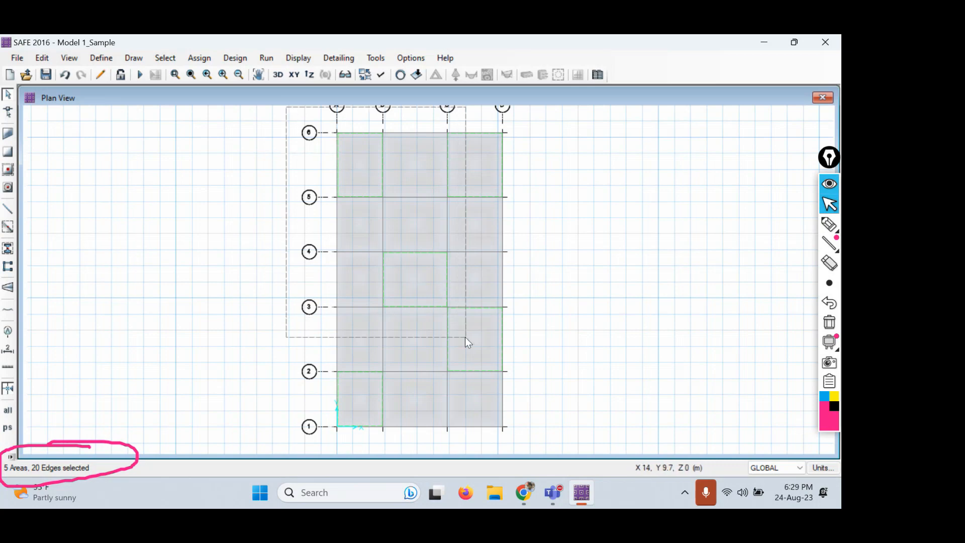
left_click_drag(465, 337, 540, 236)
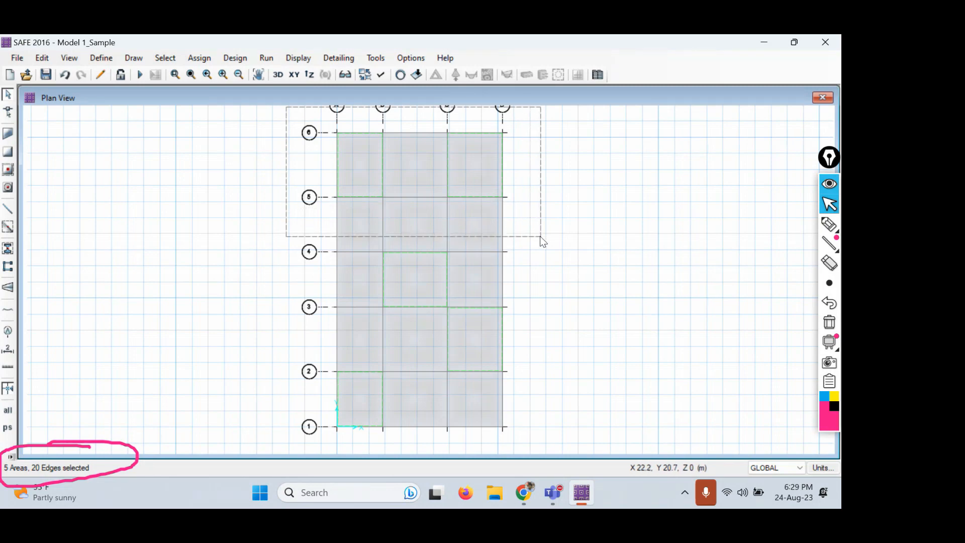
right_click(540, 236)
left_click(517, 172)
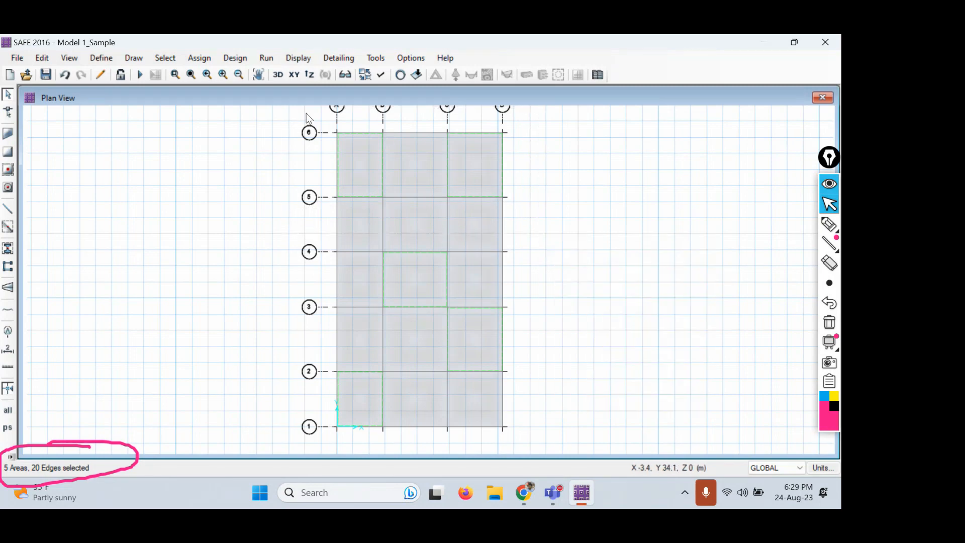
left_click_drag(307, 115, 528, 242)
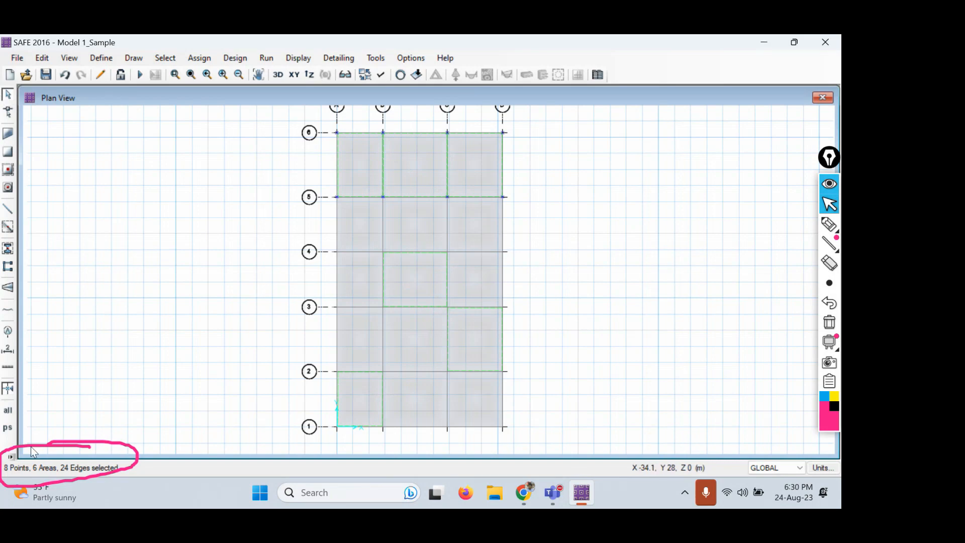
left_click(10, 457)
left_click(22, 459)
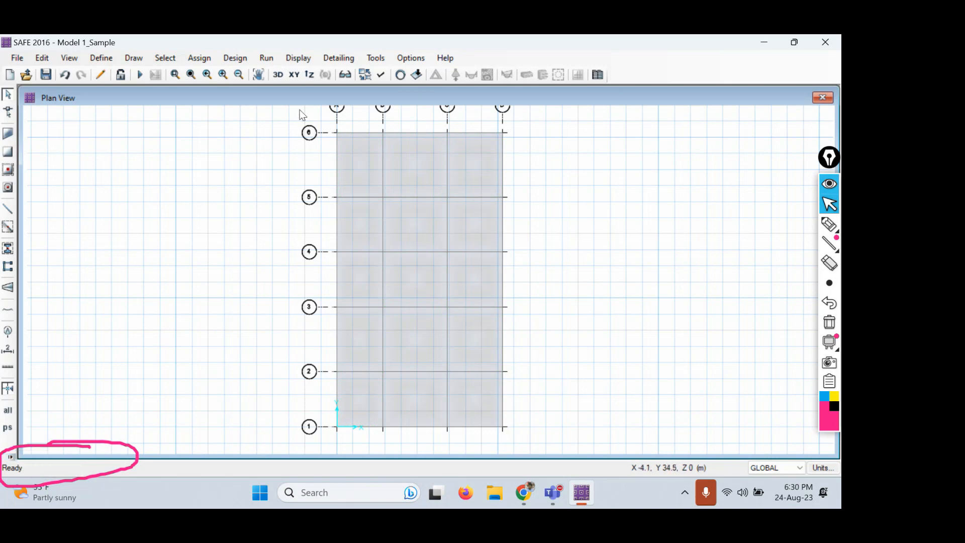
Window-select only the three slabs between grids 5 and 6, and clear that selection with the "clr" command.
left_click_drag(300, 109, 557, 207)
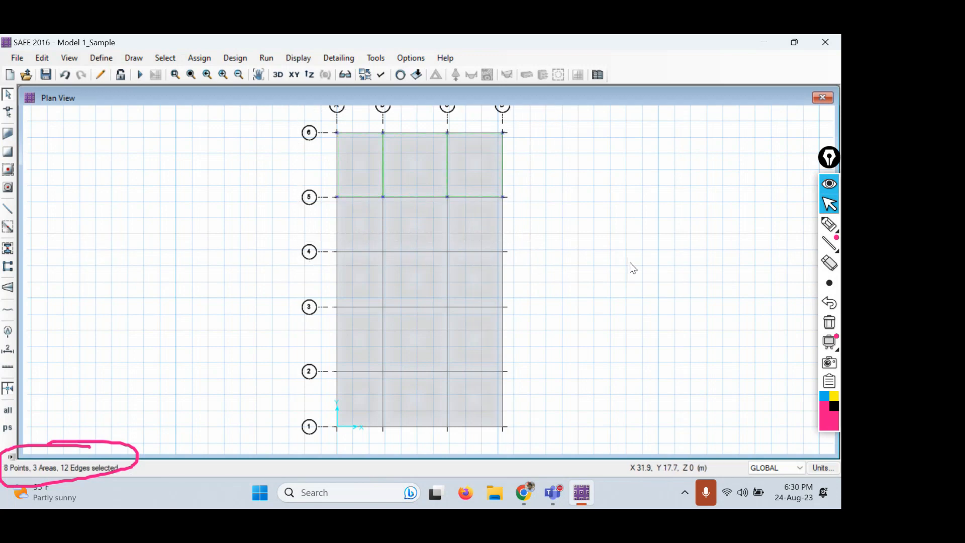
left_click(10, 457)
left_click(24, 460)
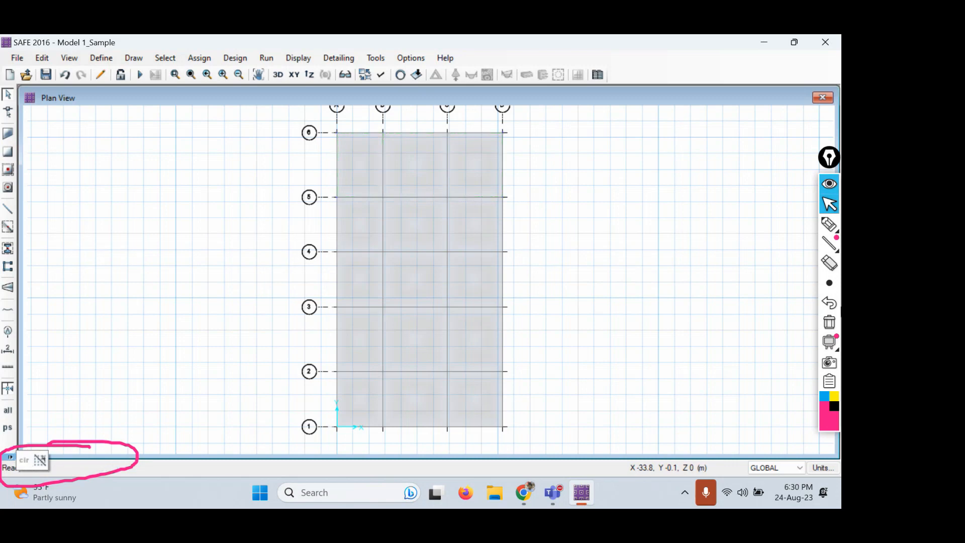
Mark each of the six slabs between grids 4 and 6 with a short pink stroke.
left_click(829, 224)
mouse_move(352, 163)
left_mouse_down()
mouse_move(373, 153)
mouse_move(476, 162)
left_mouse_up()
mouse_move(344, 229)
left_mouse_down()
mouse_move(380, 208)
mouse_move(414, 224)
mouse_move(486, 221)
left_mouse_up()
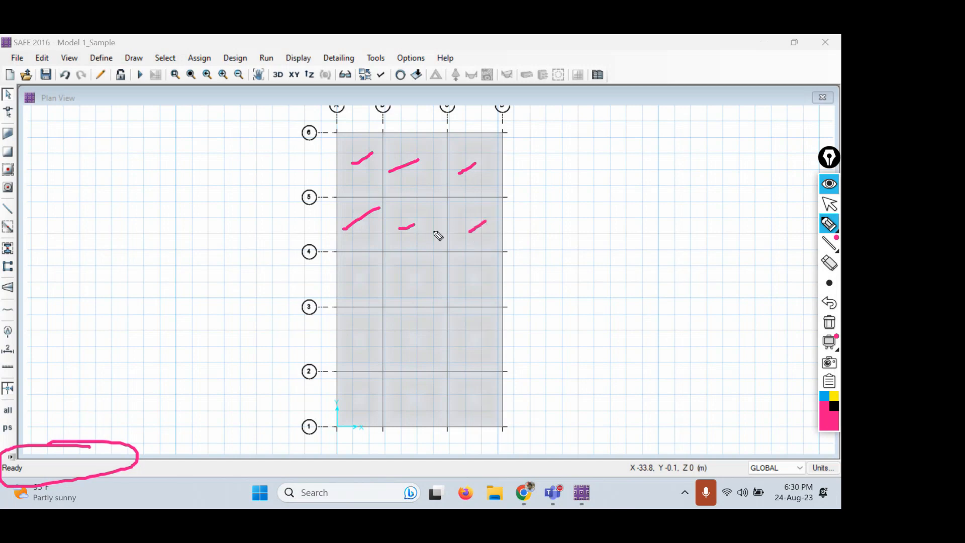
left_click(829, 203)
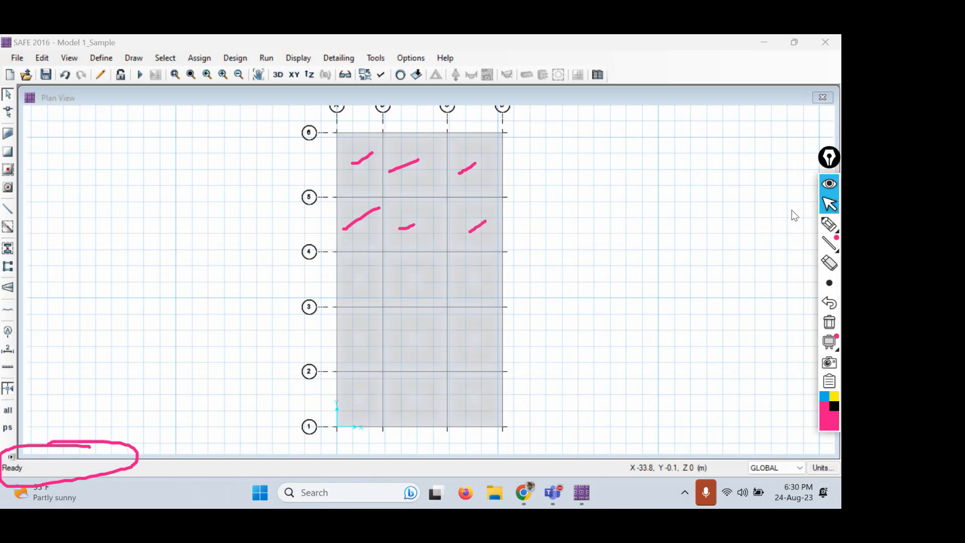
Delete the three slabs between grids 5 and 6, selecting them with a window that ends between grids 4 and 5.
left_click_drag(285, 112, 535, 236)
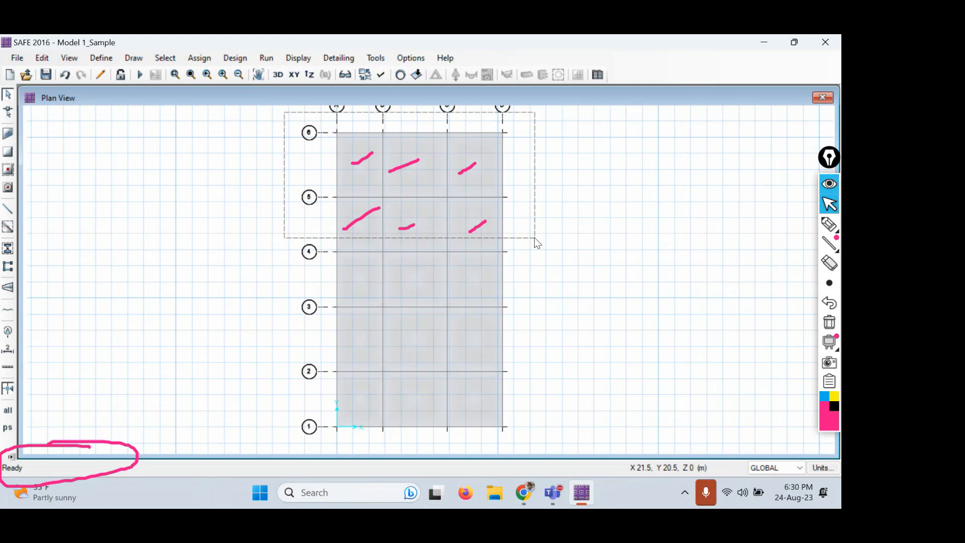
left_click_drag(535, 237, 535, 238)
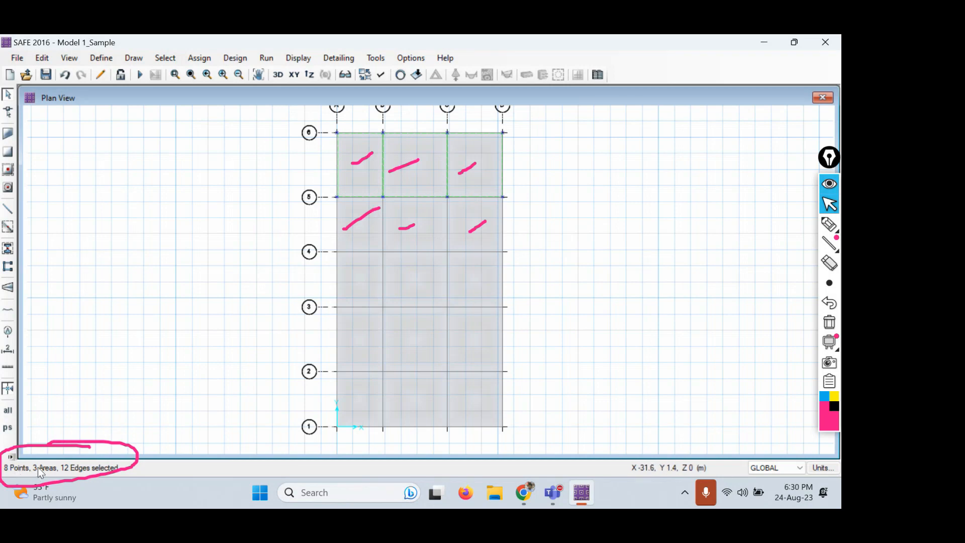
key("Delete")
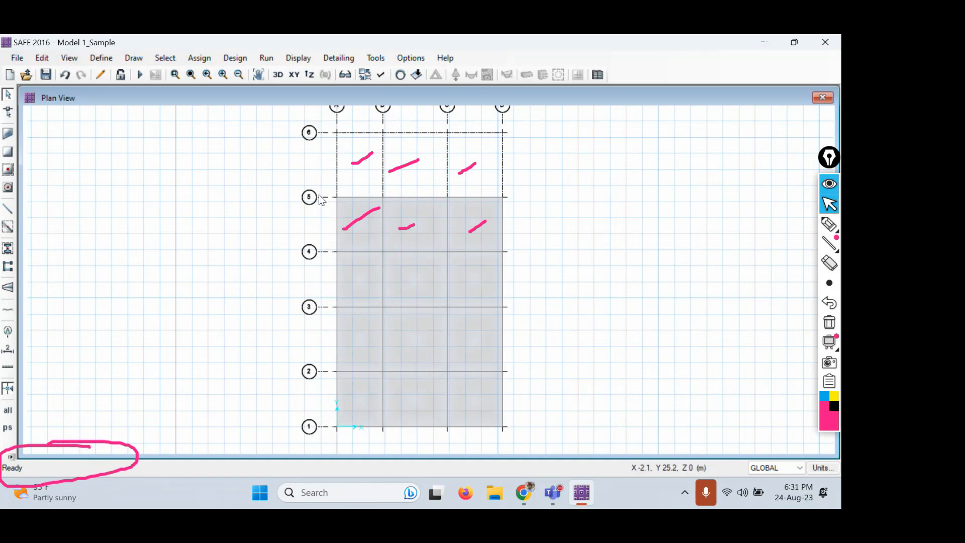
Window-select around grid line 5 only, ending above grid 4, and examine the selected grid points up close.
left_click_drag(315, 186, 516, 239)
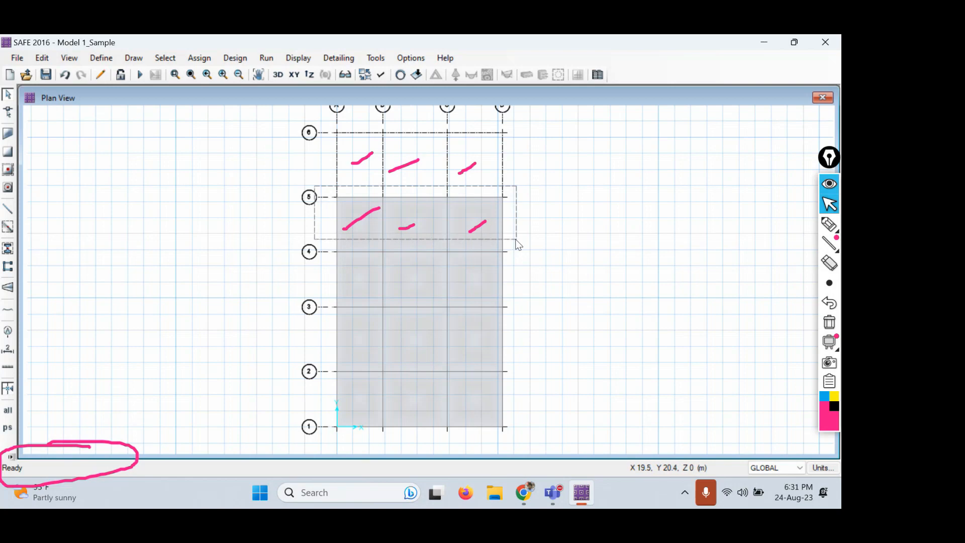
left_click_drag(516, 239, 515, 240)
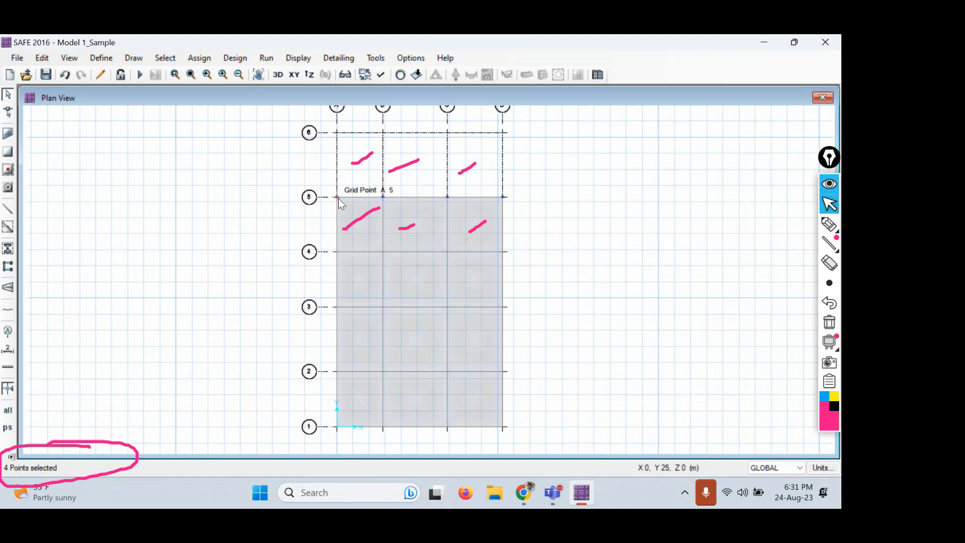
scroll(340, 206, "up", 4)
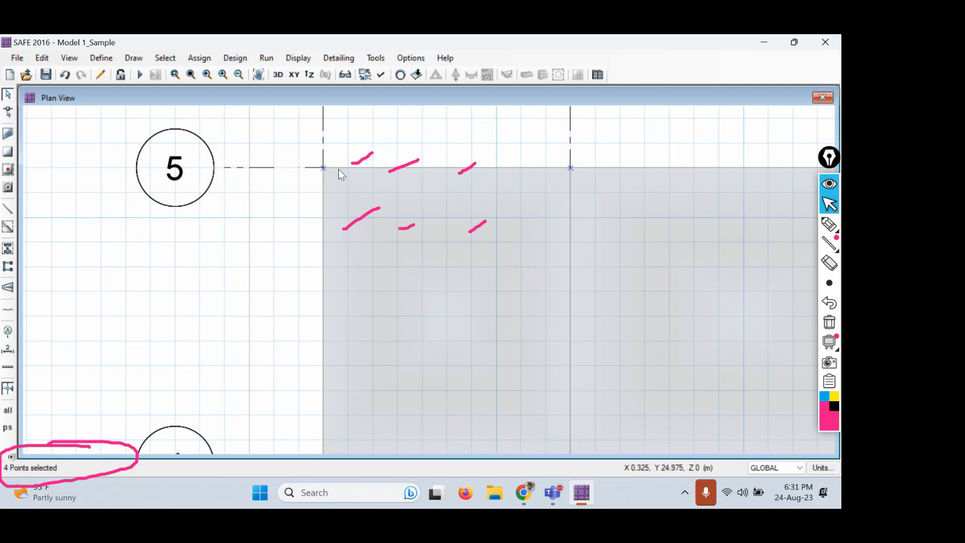
scroll(354, 216, "down", 5)
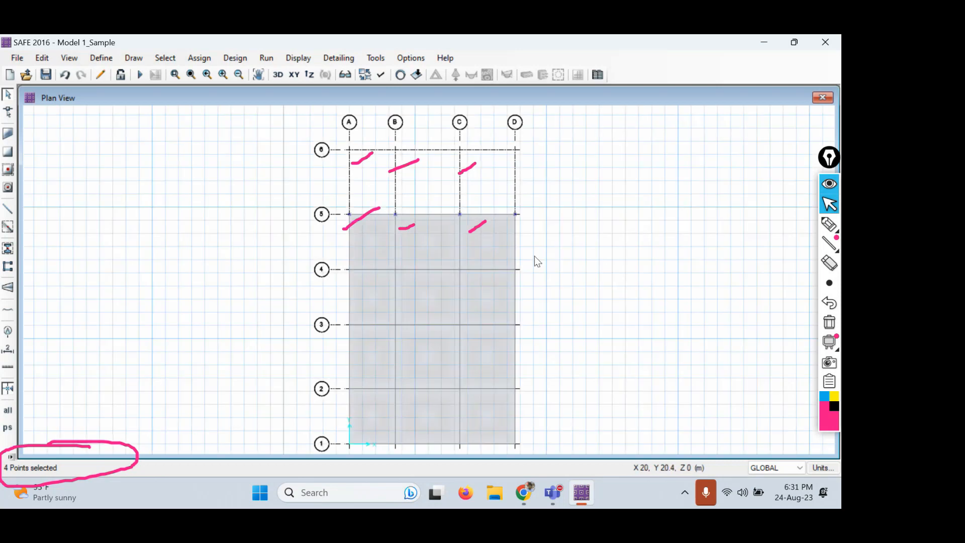
Erase all pink marks and delete every remaining slab between grids 1 and 5 with one window selection.
left_click(829, 324)
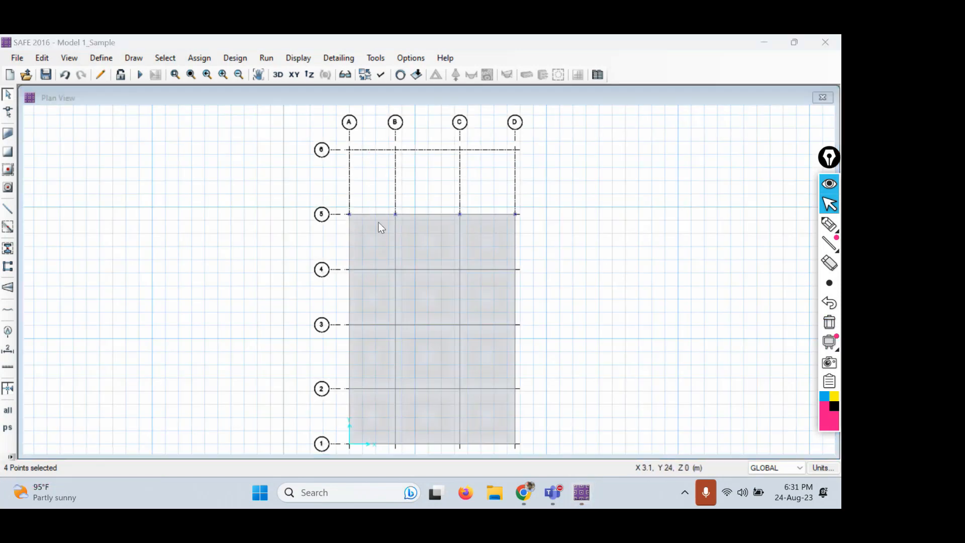
left_click(270, 183)
left_click_drag(305, 127, 550, 448)
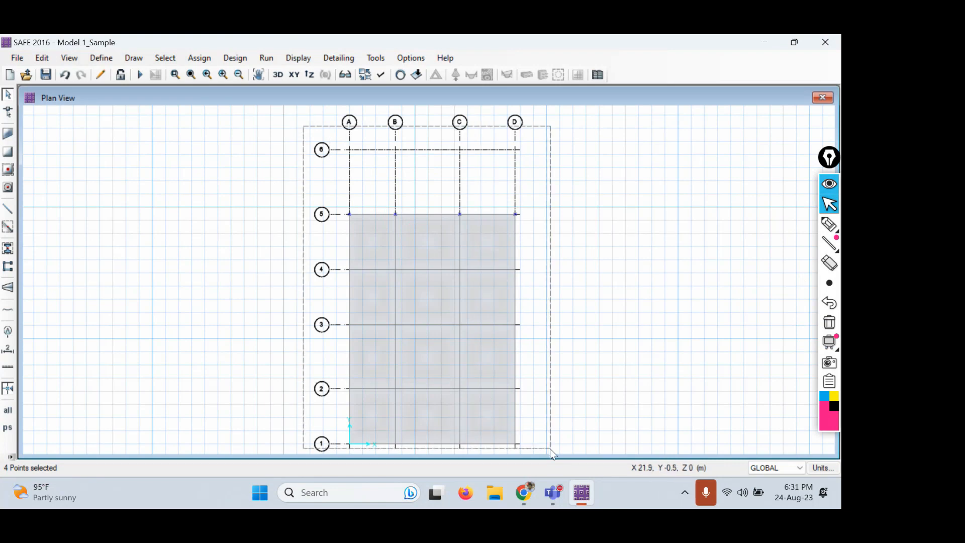
left_click_drag(550, 448, 551, 448)
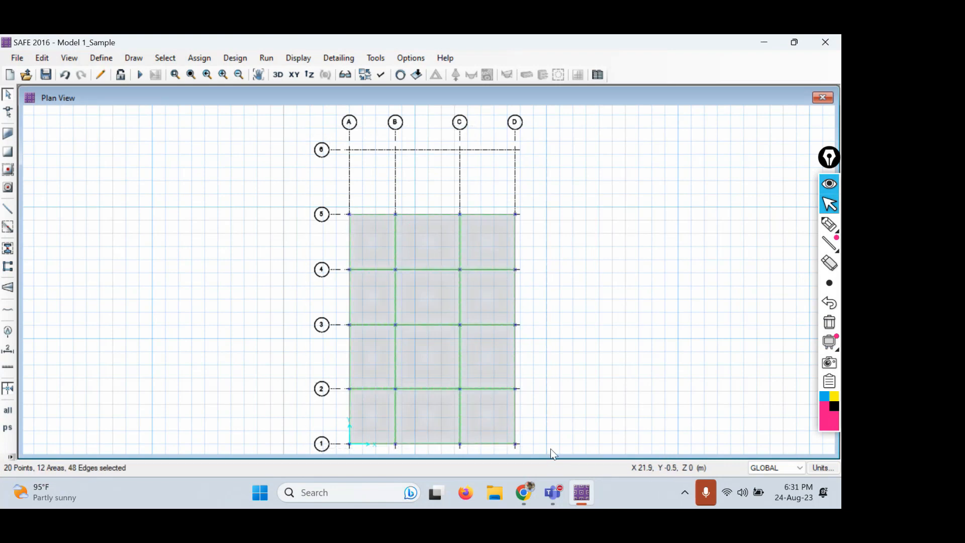
key("Delete")
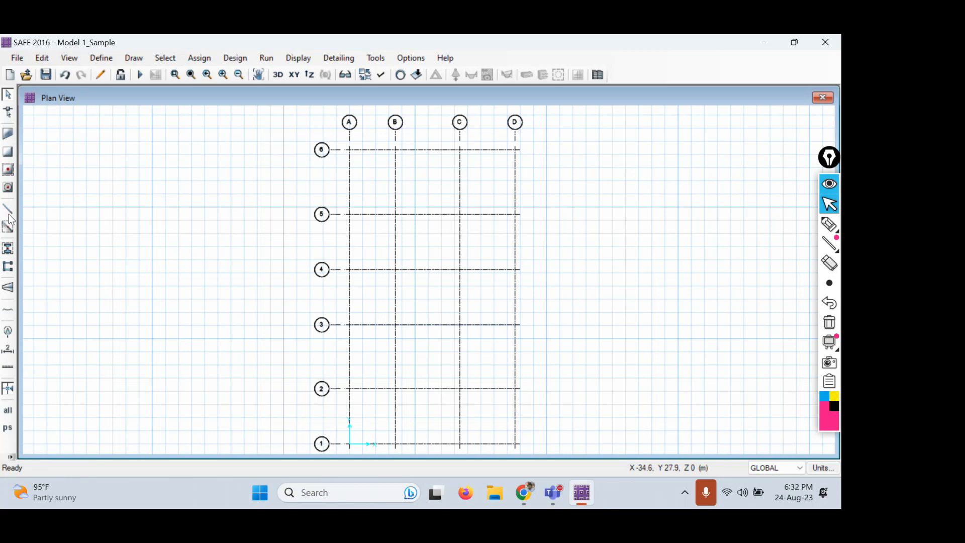
Start Quick Draw Slabs/Areas with property SLAB1 and set Draw Object Using to Points.
left_click(9, 171)
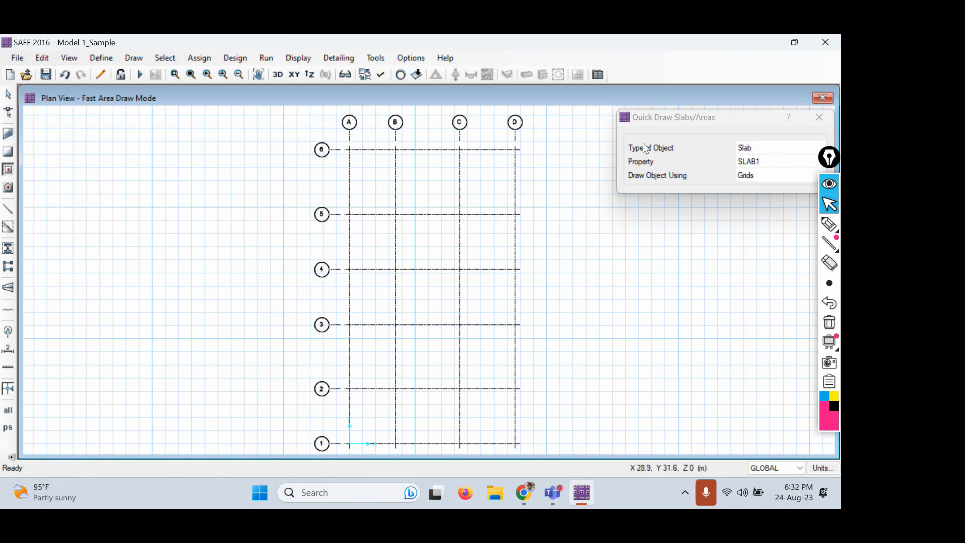
left_click_drag(653, 117, 550, 118)
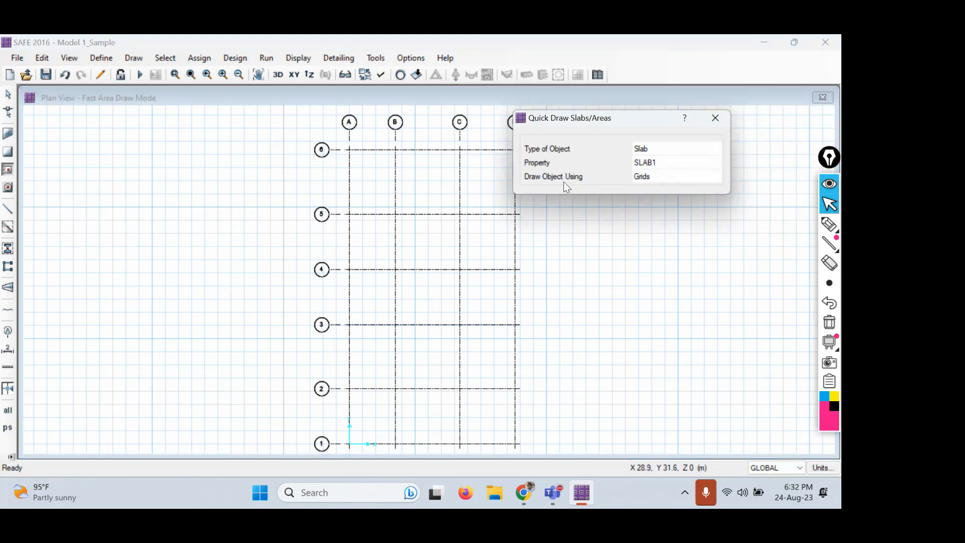
left_click(653, 177)
left_click(653, 177)
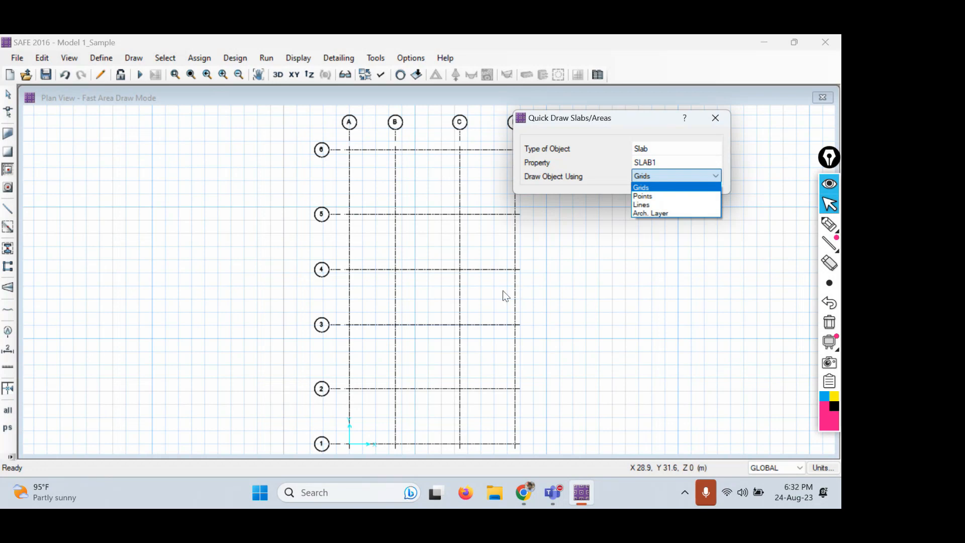
left_click(660, 200)
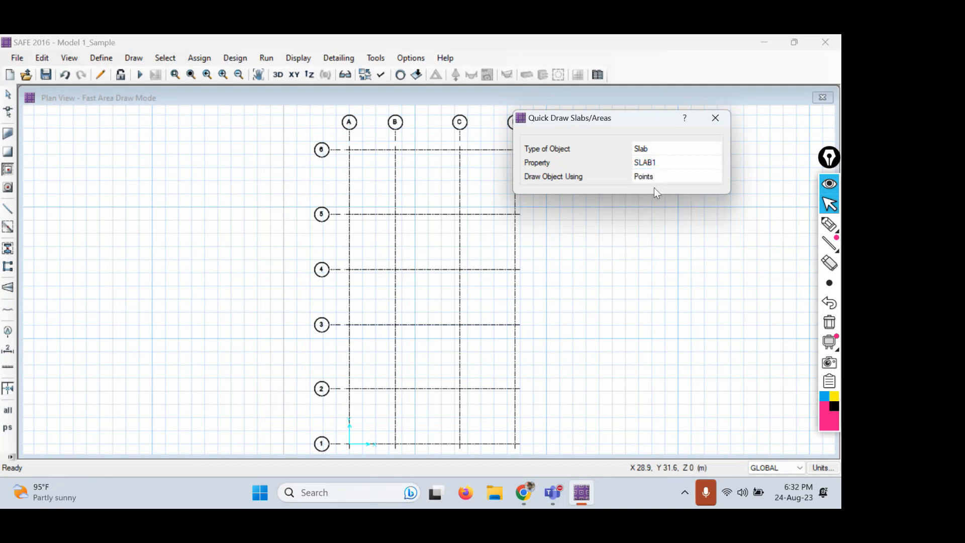
left_click_drag(589, 121, 638, 144)
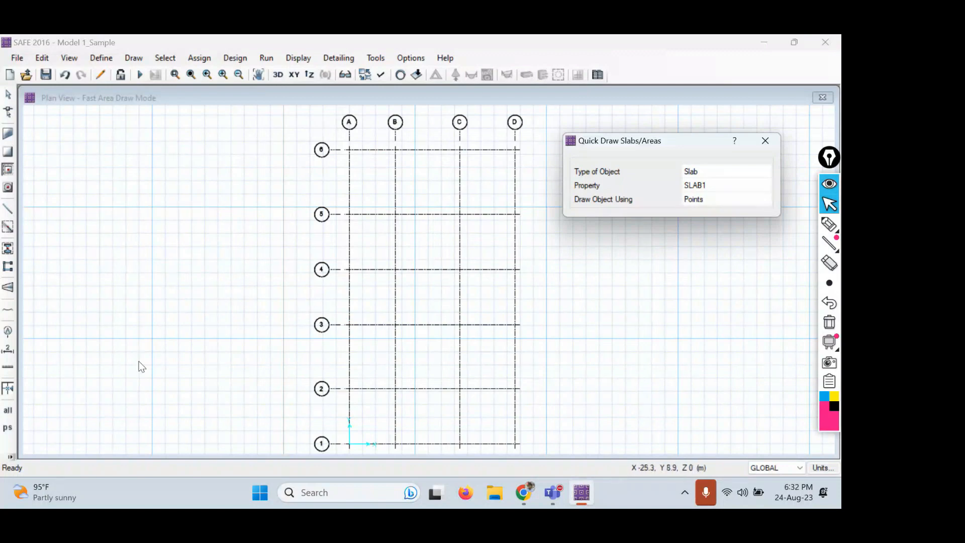
Quick-draw a slab between grids B–C and 5–6 from grid point B5, and circle the status message in pink.
scroll(387, 200, "up", 3)
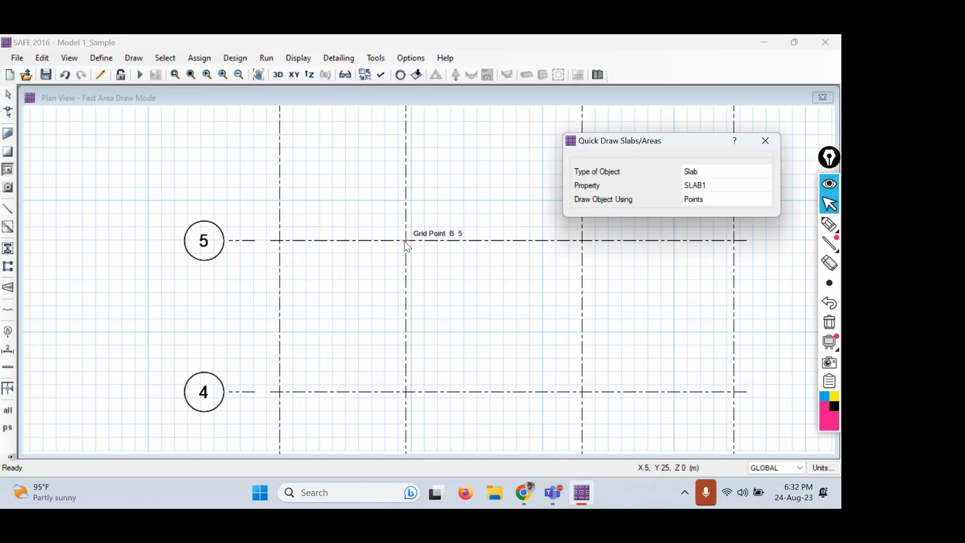
left_click(404, 240)
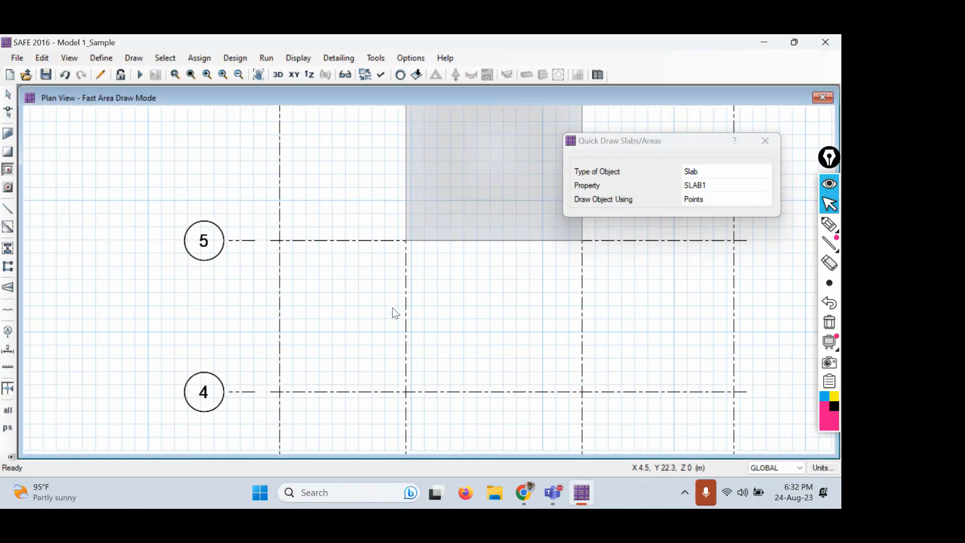
left_click(829, 224)
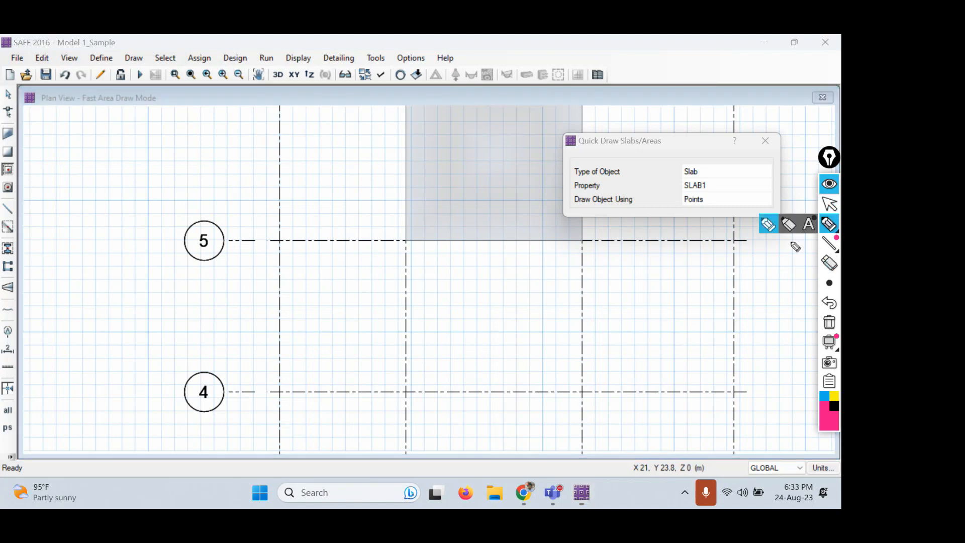
mouse_move(86, 448)
left_mouse_down()
mouse_move(2, 453)
mouse_move(115, 459)
mouse_move(50, 441)
left_mouse_up()
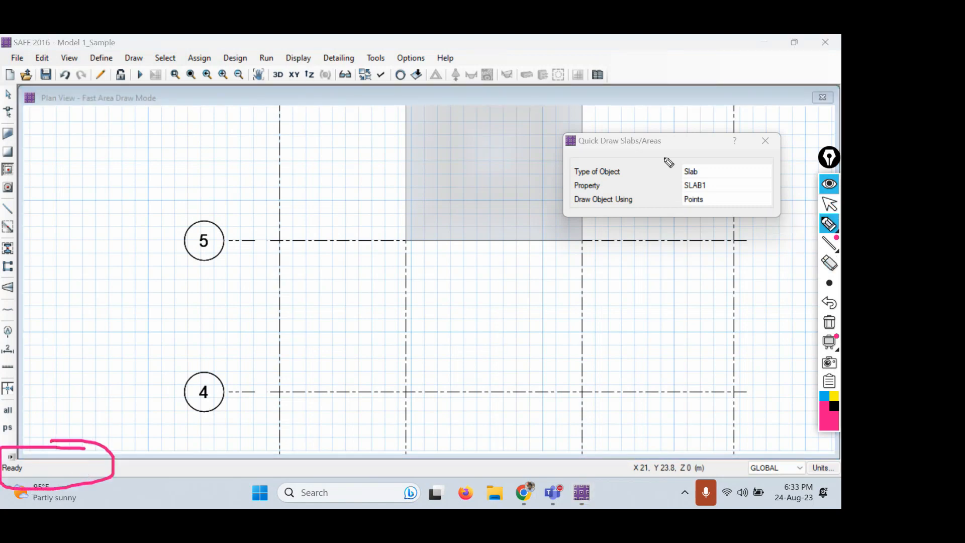
left_click(829, 204)
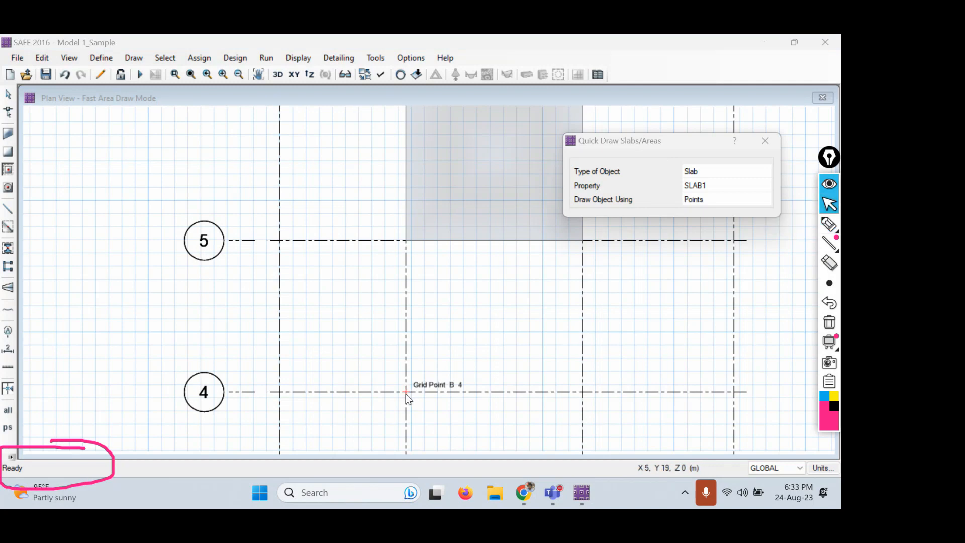
Quick-draw a slab between grids B–C and 4–5 from grid point B4, and close the Quick Draw properties window.
left_click(407, 393)
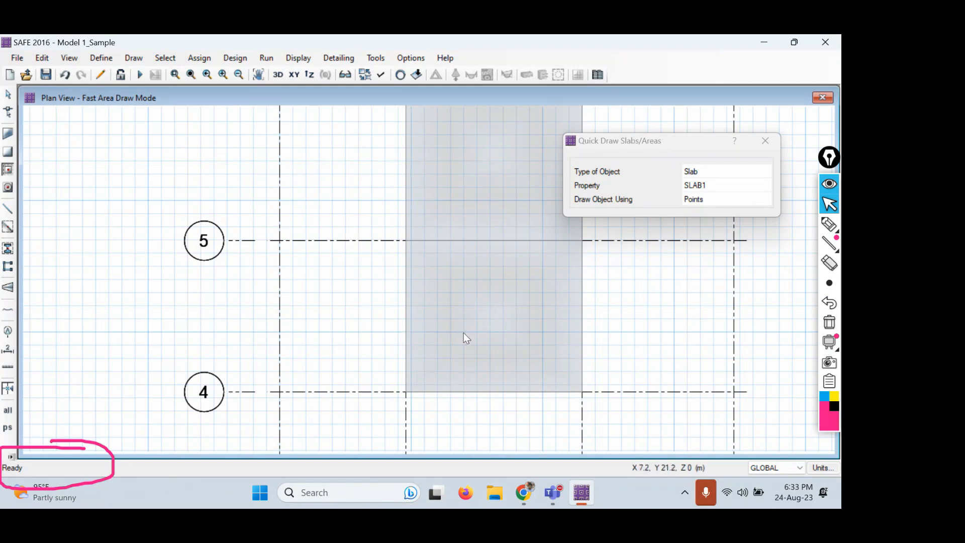
scroll(482, 309, "down", 2)
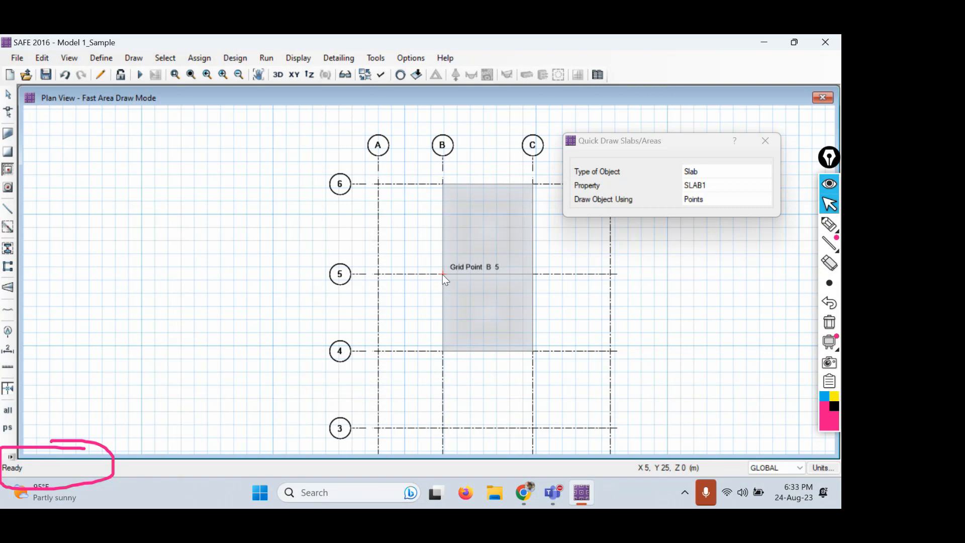
left_click(764, 141)
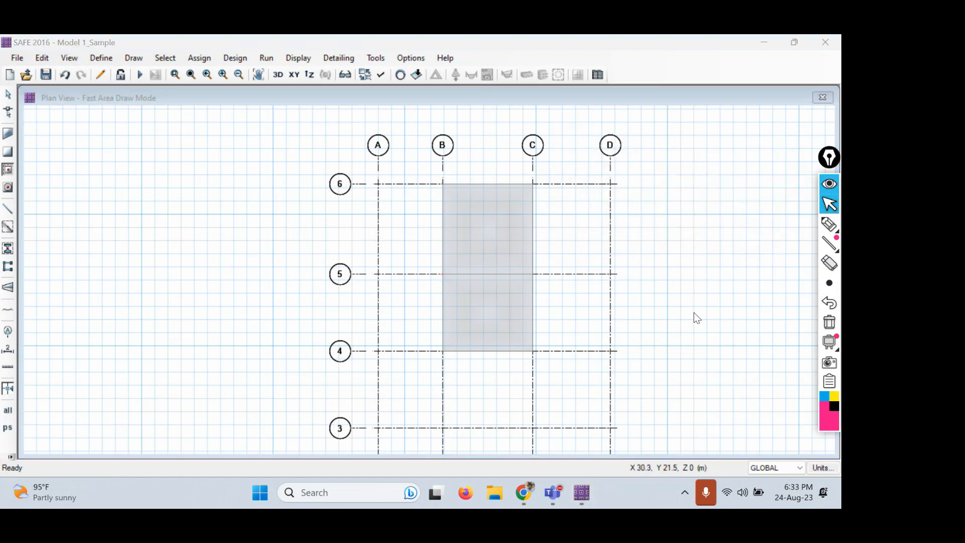
left_click(80, 97)
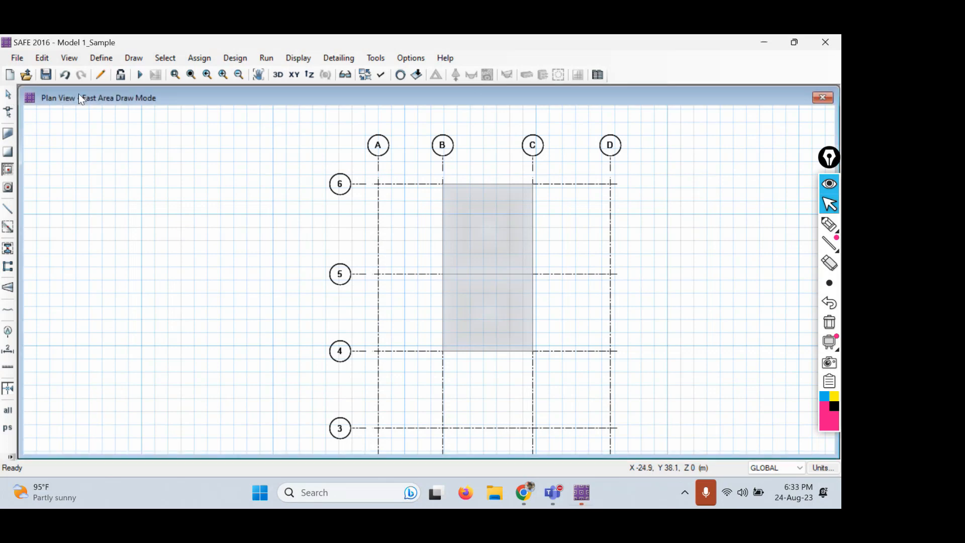
Draw point objects at all grid intersections between grids 4 and 6, plus two points inside the slab between grids B–C and 5–6.
left_click(8, 96)
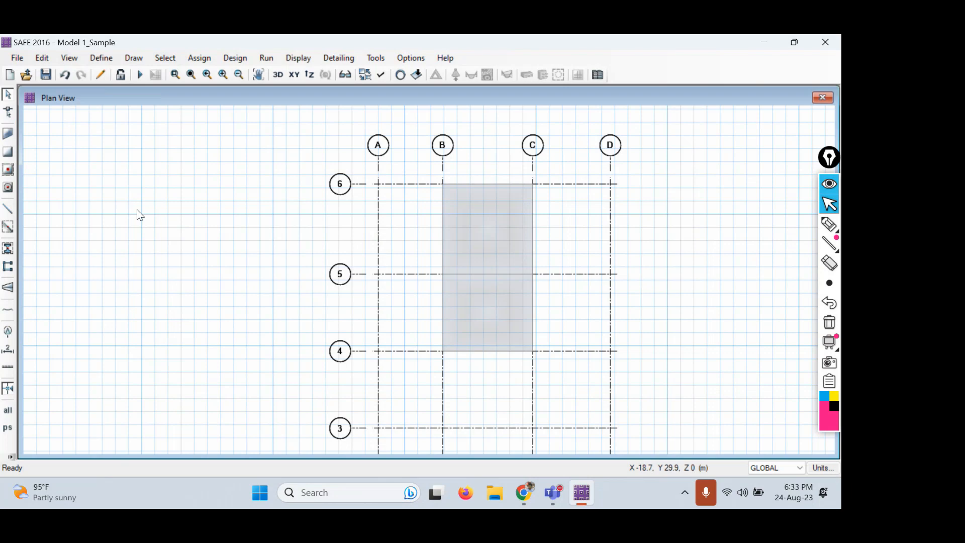
left_click(134, 58)
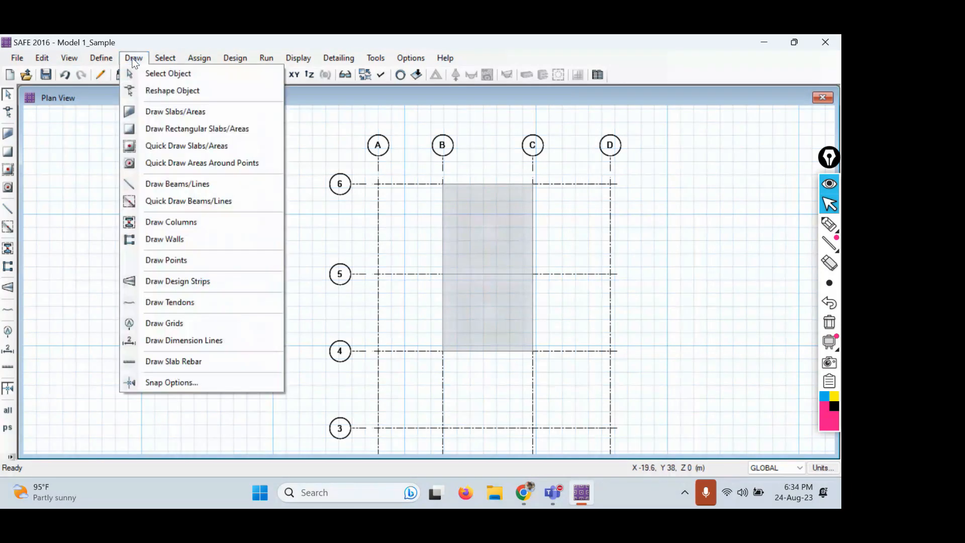
left_click(164, 260)
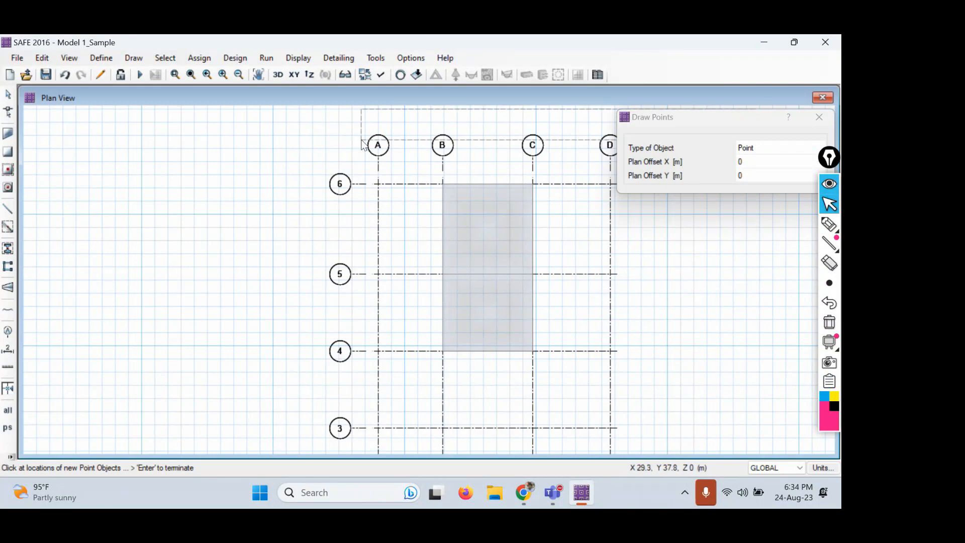
mouse_move(697, 126)
left_mouse_down()
mouse_move(24, 179)
mouse_move(185, 163)
left_mouse_up()
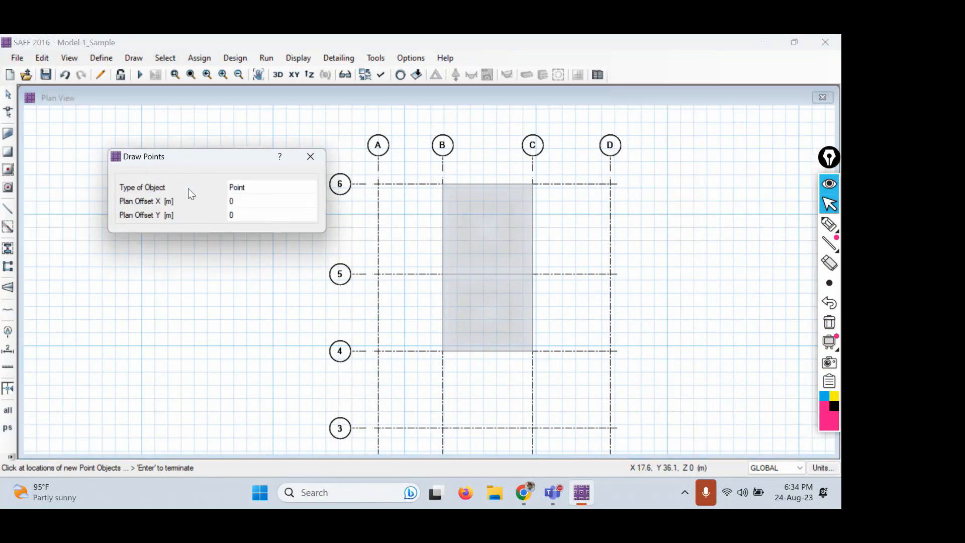
left_click(237, 189)
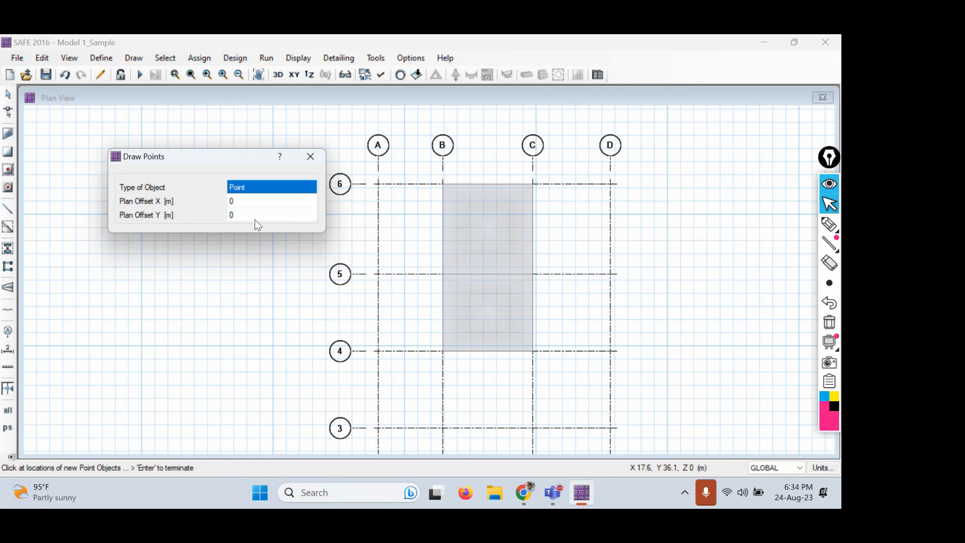
left_click(311, 156)
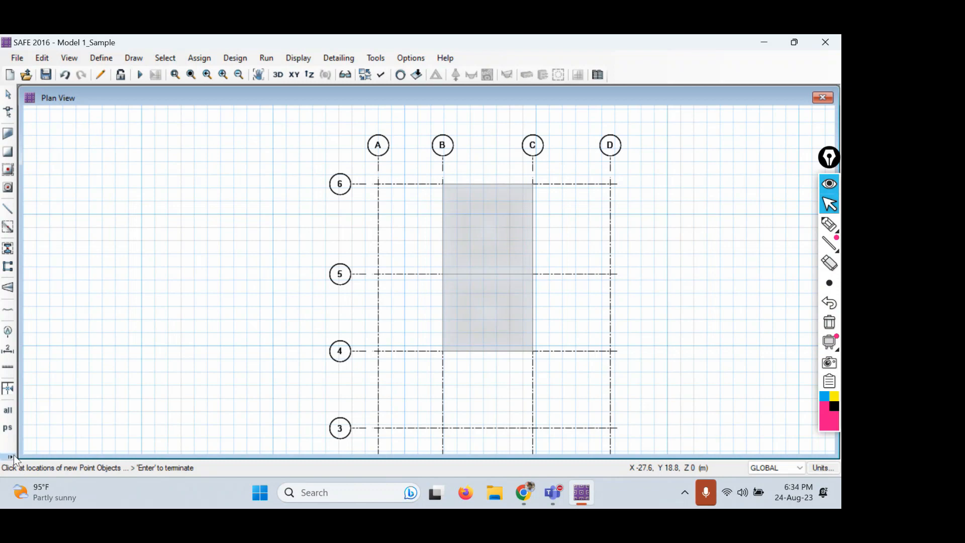
left_click_drag(298, 133, 649, 379)
left_click(491, 214)
left_click(489, 255)
Delete all slabs and points between grids 4 and 6 with one window selection.
mouse_move(297, 153)
left_mouse_down()
mouse_move(804, 390)
mouse_move(765, 391)
mouse_move(711, 364)
left_mouse_up()
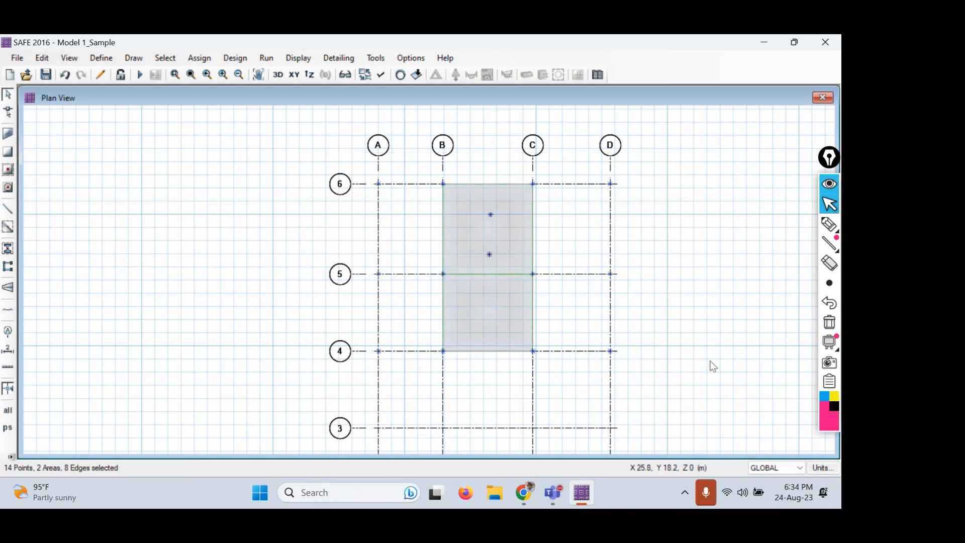
key("Delete")
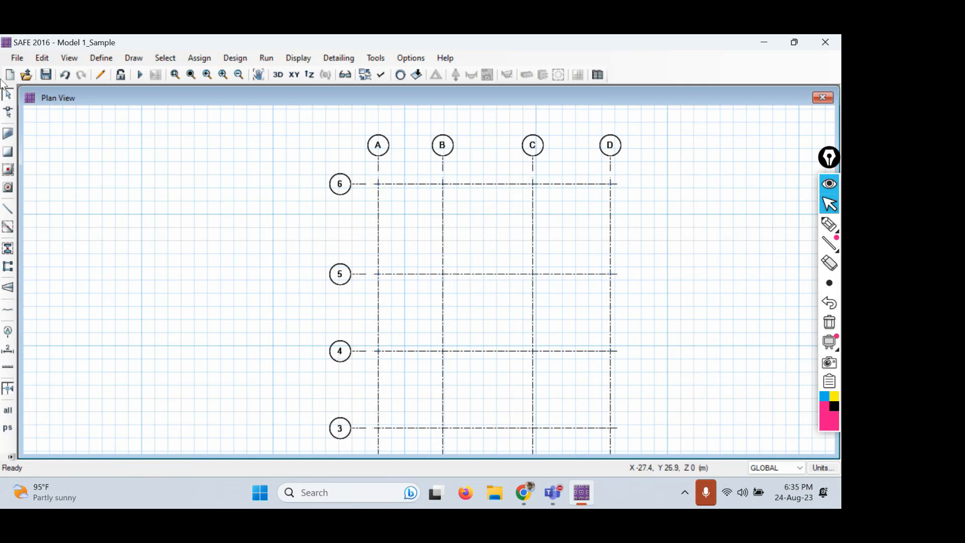
Restart Draw Points with object type Point and draw points along grid 5 at its intersections with grids A–D.
left_click(135, 59)
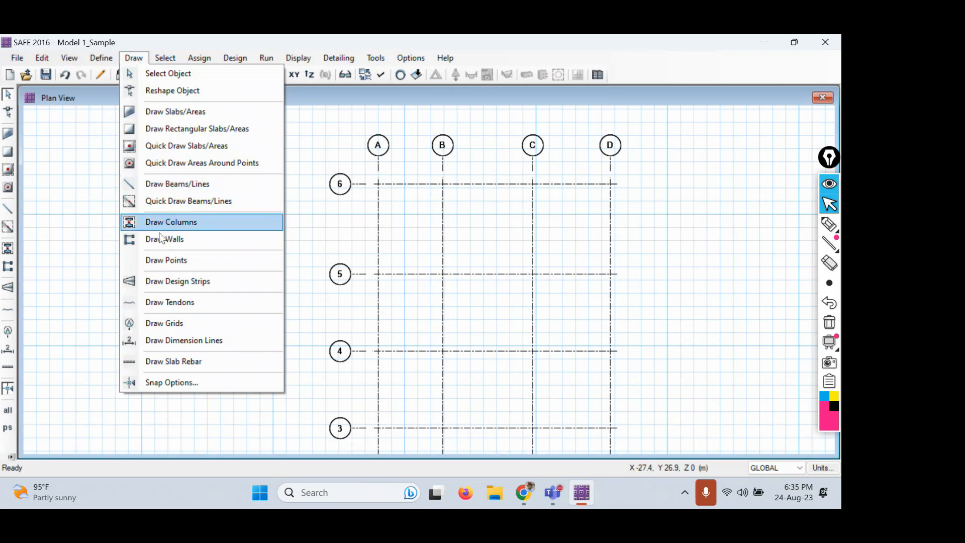
left_click(164, 259)
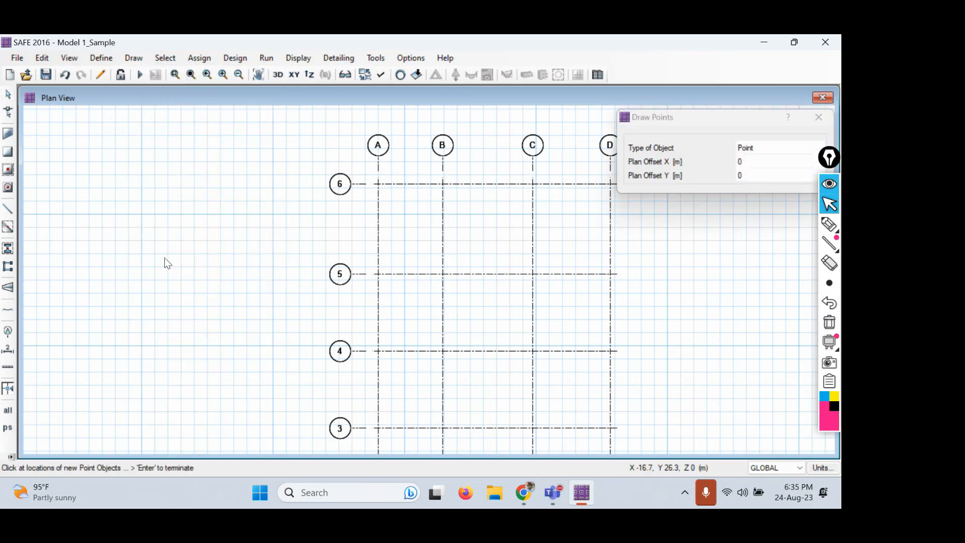
left_click_drag(739, 117, 298, 125)
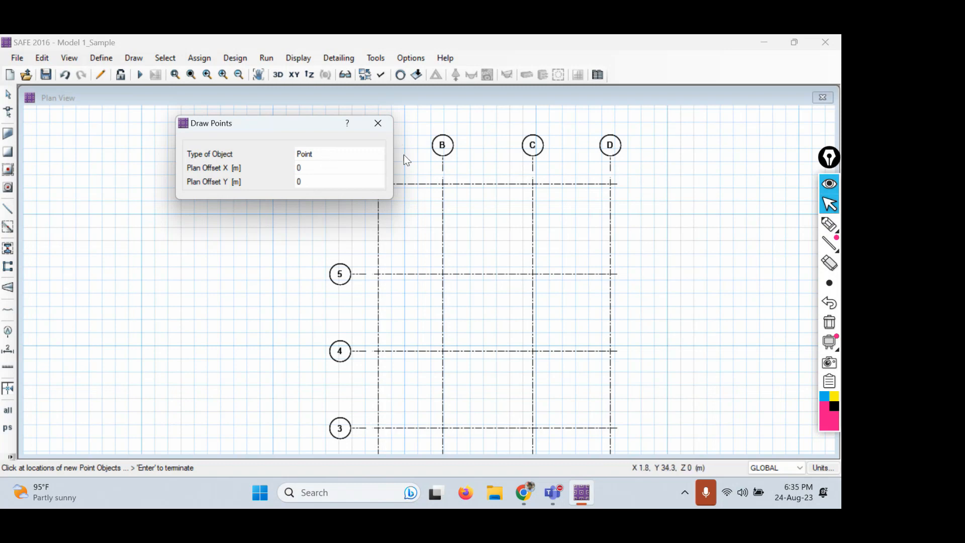
scroll(470, 247, "up", 4)
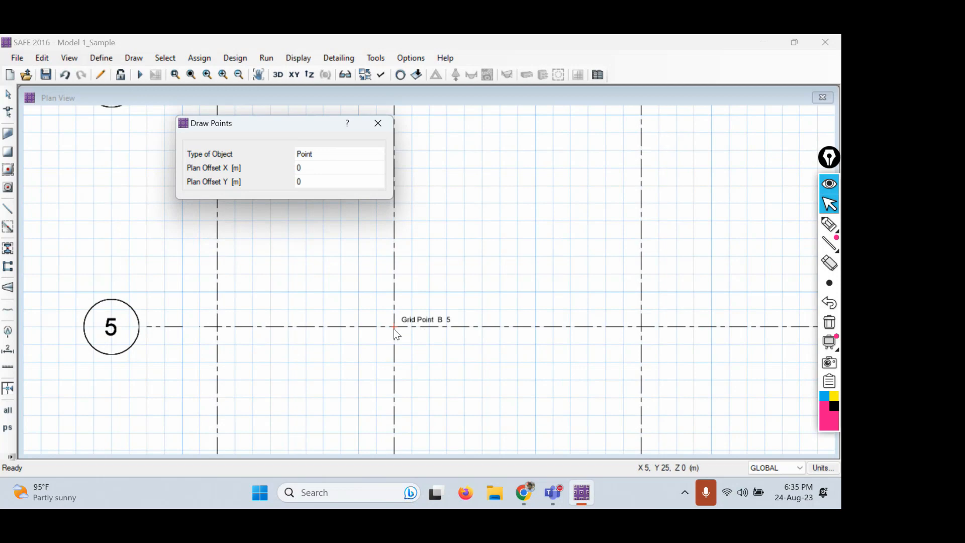
left_click(394, 327)
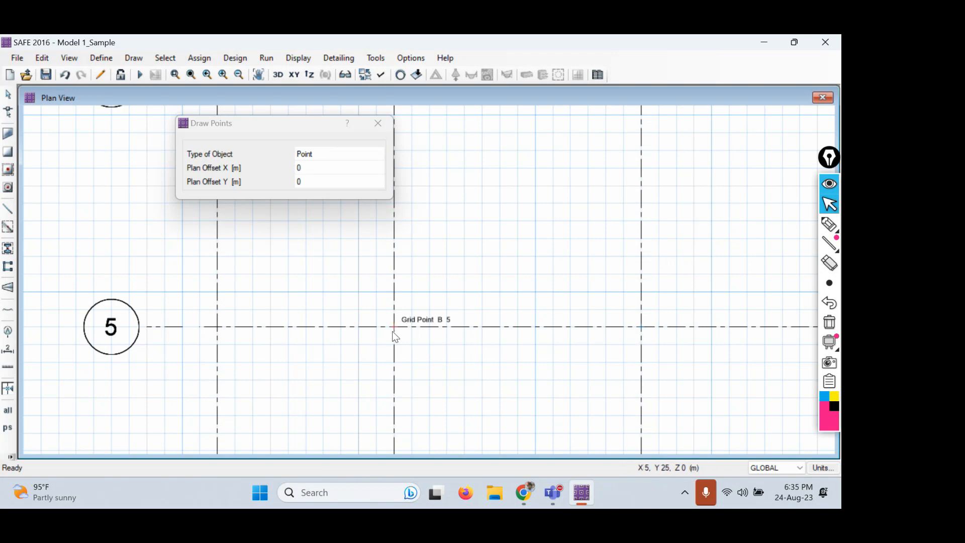
Circle grid points B5 and C5 in pink and return to the normal pointer.
left_click(829, 224)
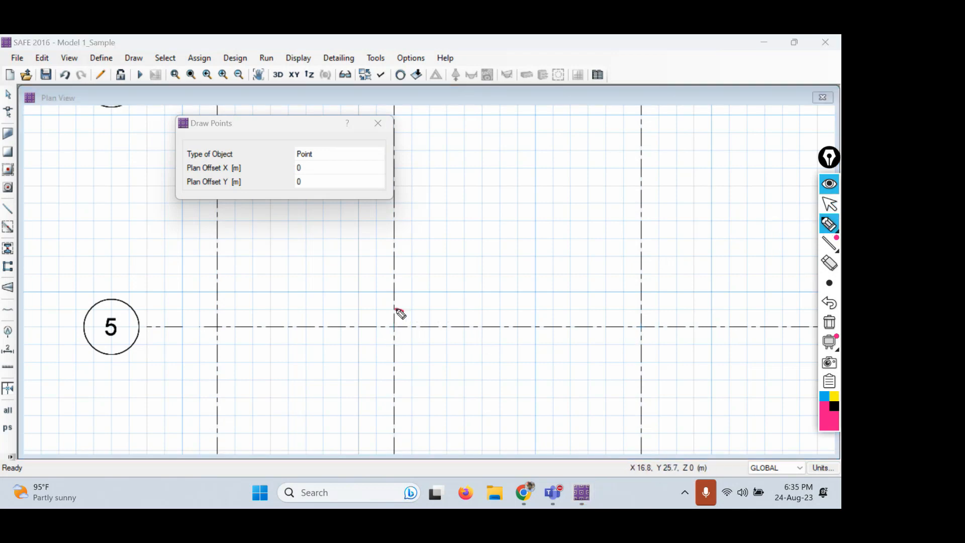
mouse_move(401, 314)
left_mouse_down()
mouse_move(396, 342)
mouse_move(414, 323)
mouse_move(402, 309)
left_mouse_up()
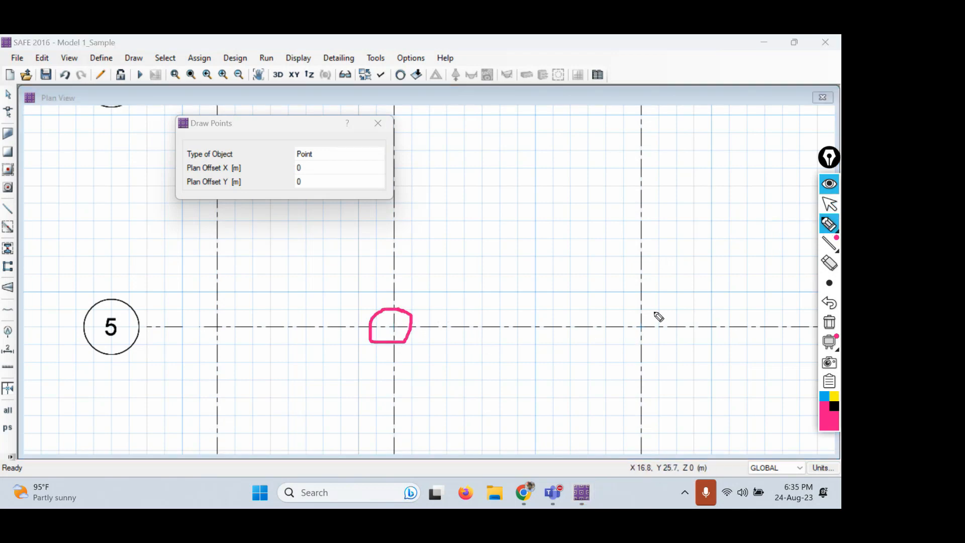
mouse_move(655, 309)
left_mouse_down()
mouse_move(637, 332)
mouse_move(655, 322)
mouse_move(649, 309)
left_mouse_up()
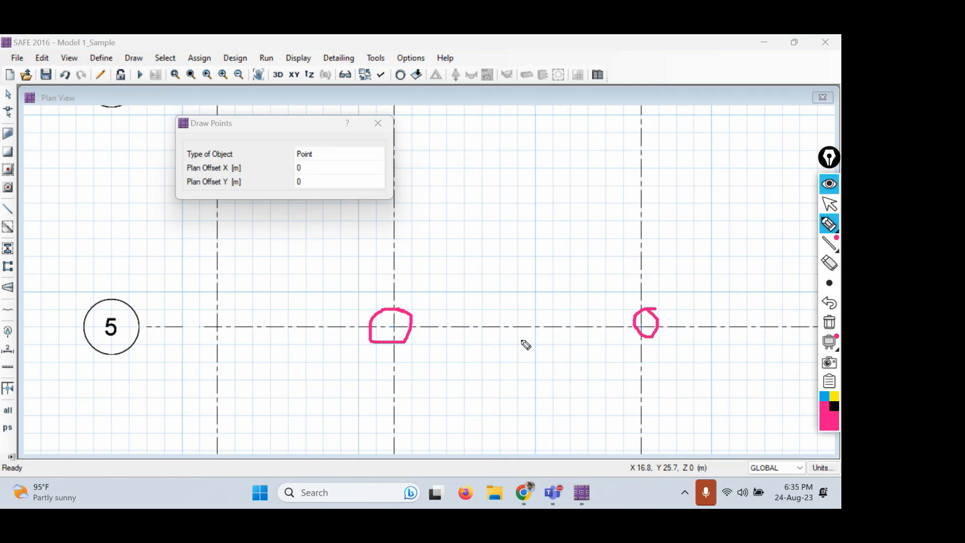
left_click(830, 203)
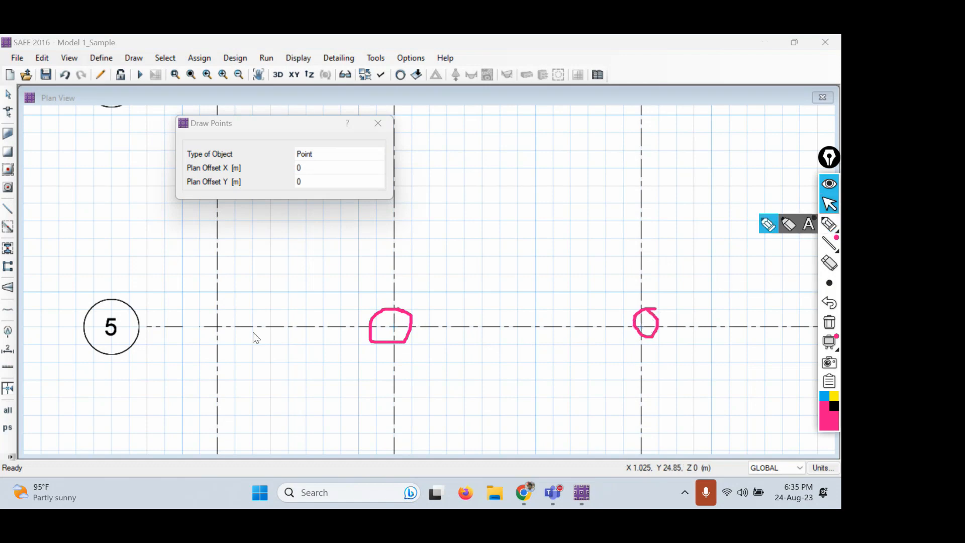
Examine the points along grid 5 one by one, from A5 across to D5.
left_click(218, 328)
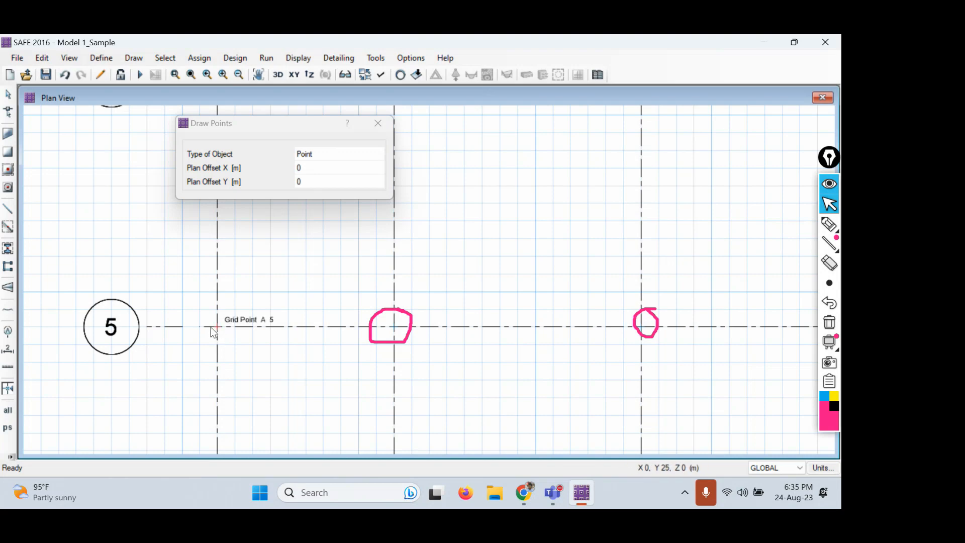
scroll(219, 334, "up", 3)
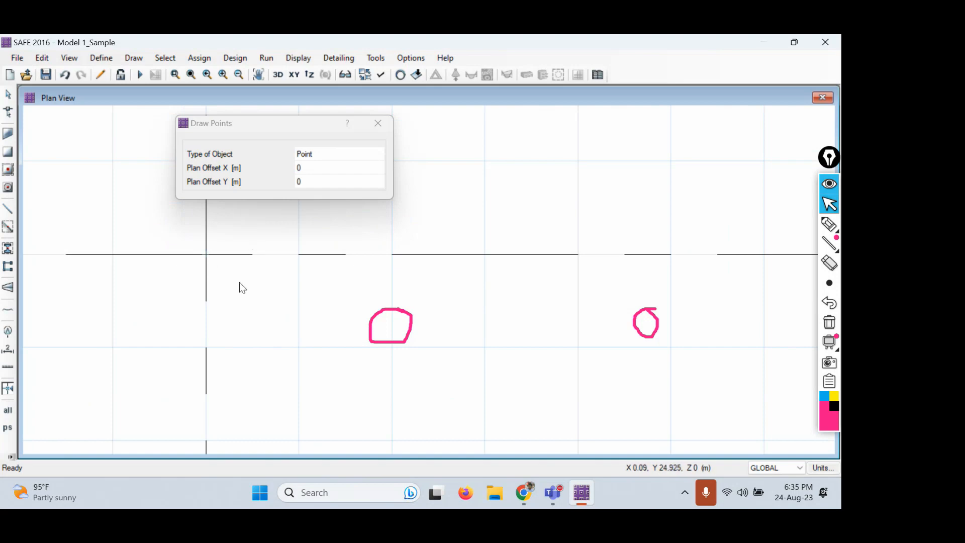
scroll(240, 287, "down", 3)
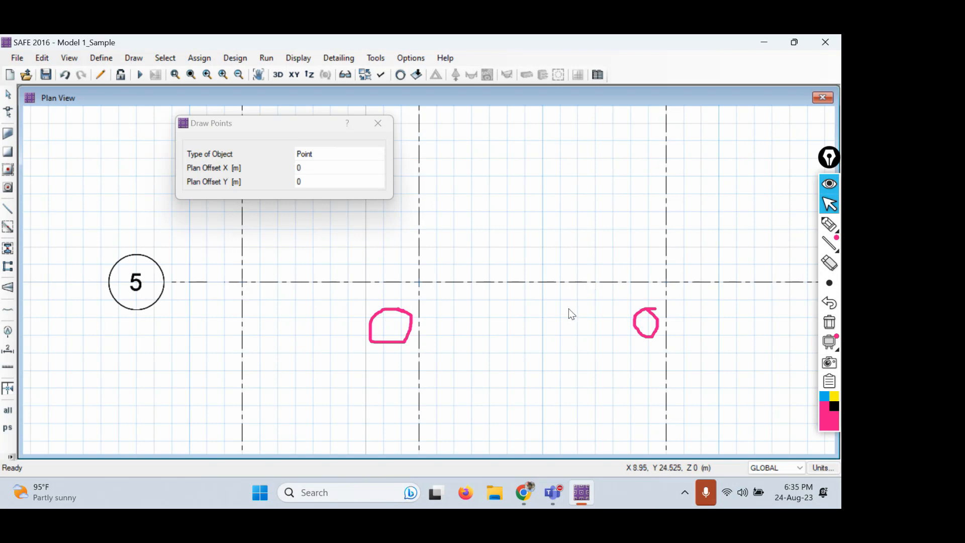
middle_click_drag(571, 314, 496, 319)
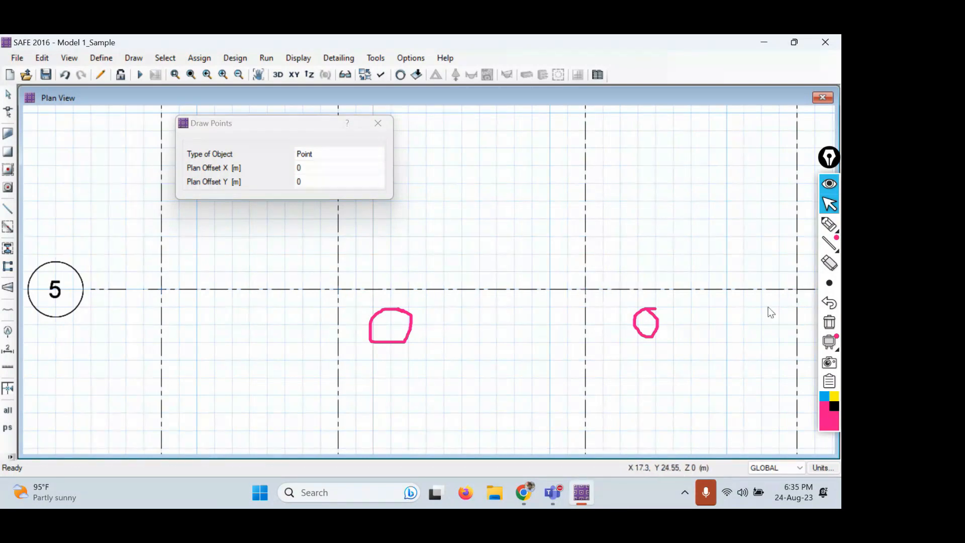
middle_click_drag(769, 307, 679, 309)
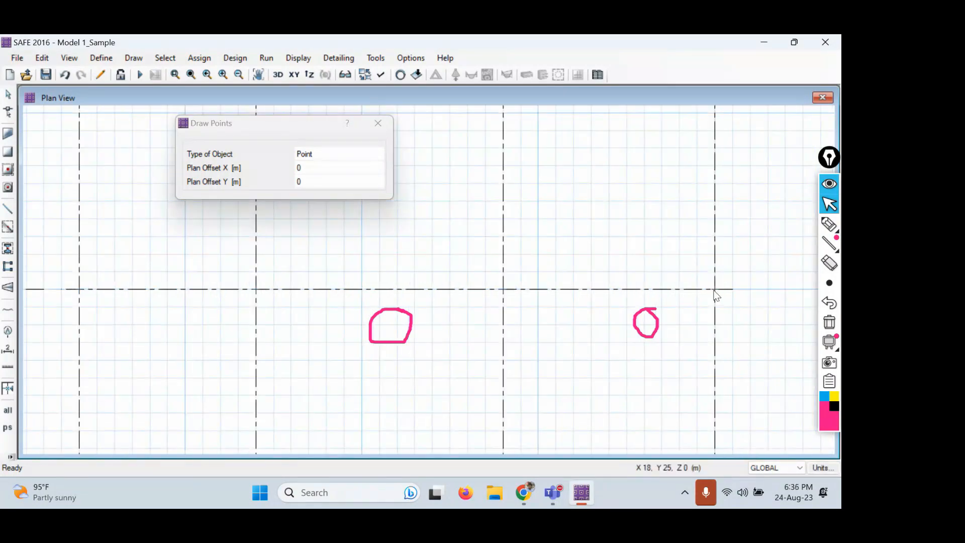
Erase the pink circles, close the Draw Points properties window and return to object selection.
mouse_move(823, 350)
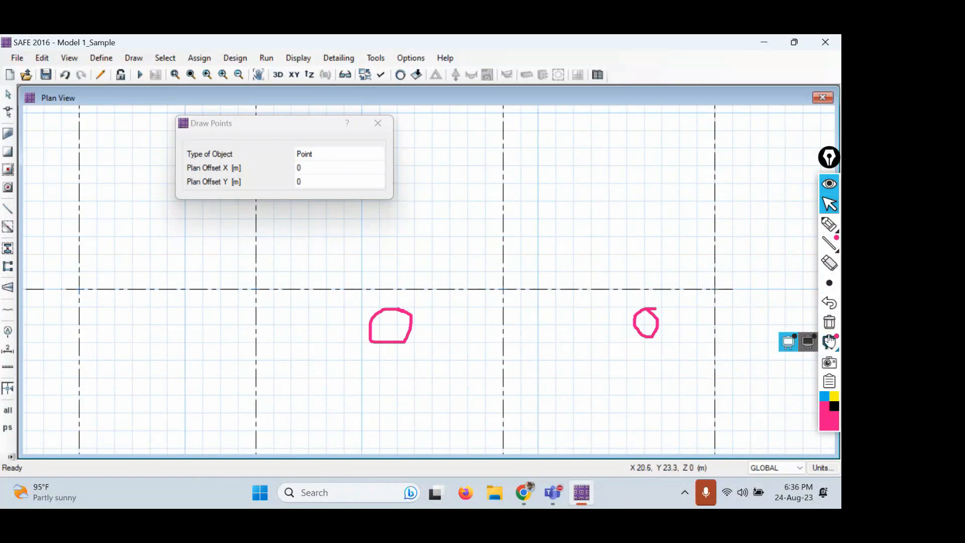
left_click(829, 321)
middle_click_drag(406, 347, 450, 350)
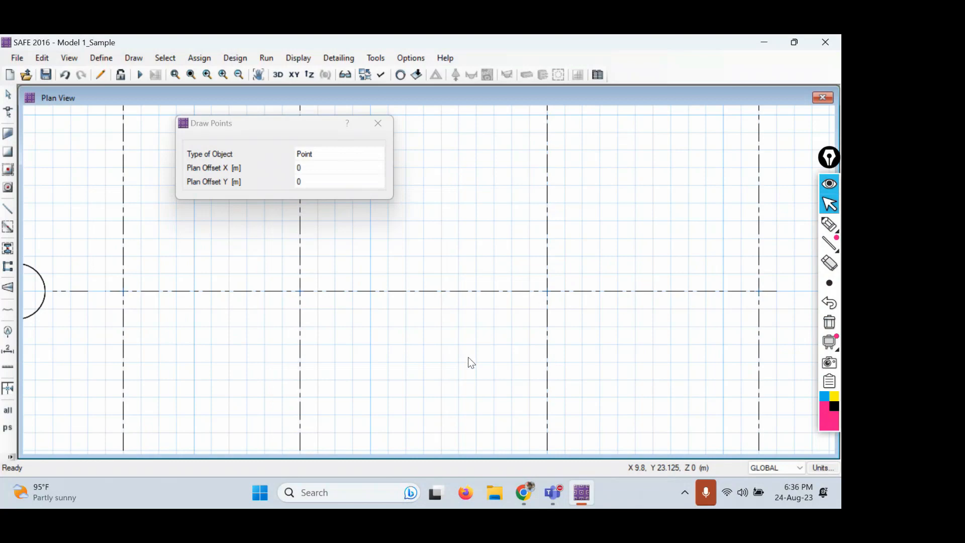
left_click(378, 127)
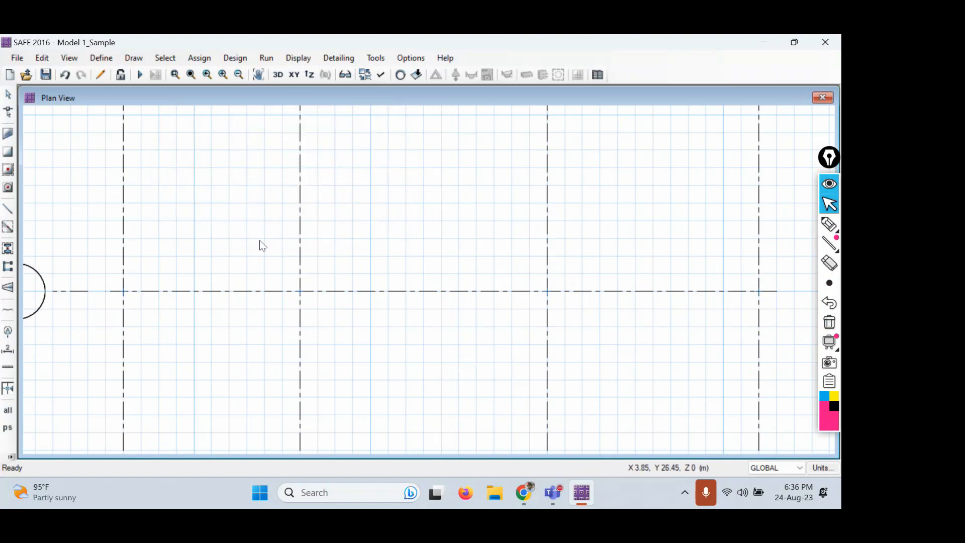
left_click(9, 93)
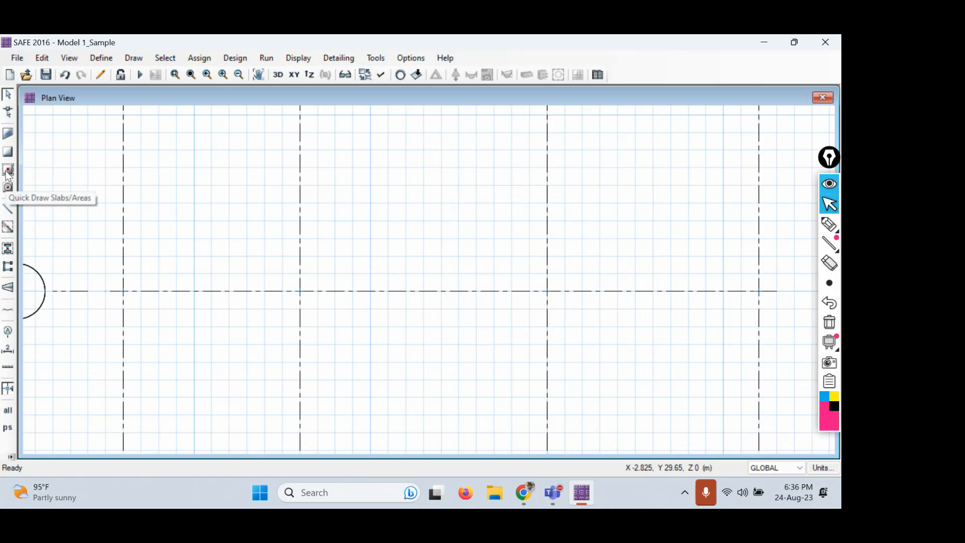
Start Quick Draw Slabs/Areas for SLAB1 using Points and try a window across the points on grid 5.
left_click(7, 171)
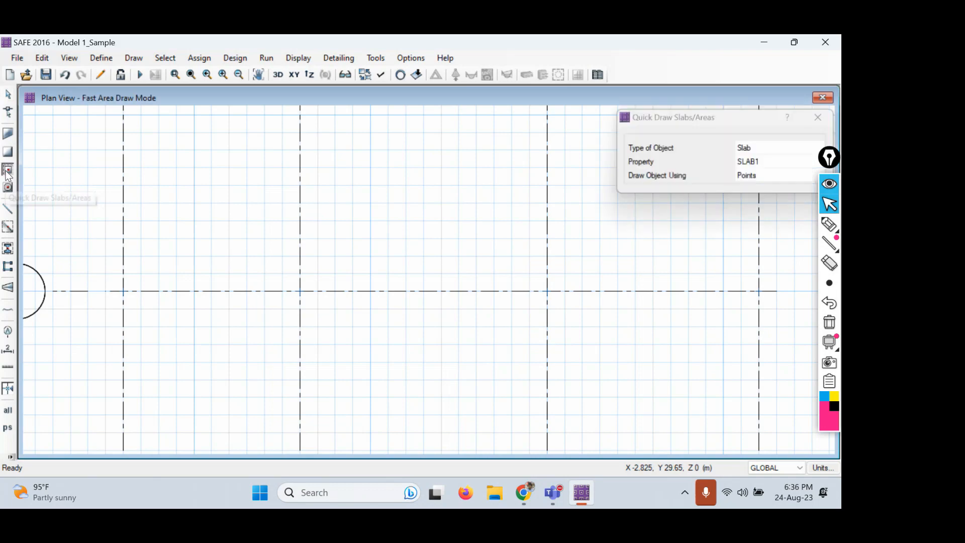
left_click_drag(672, 117, 598, 117)
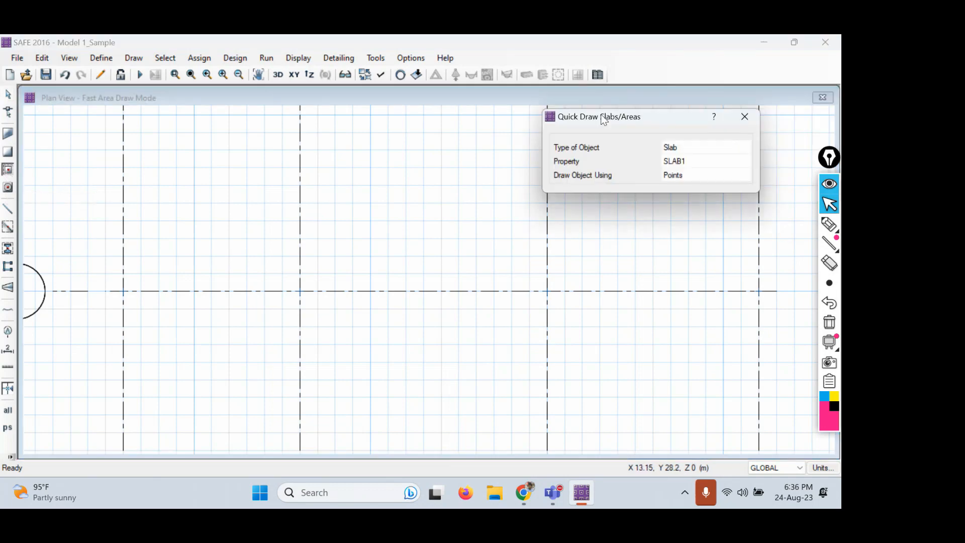
left_click(681, 151)
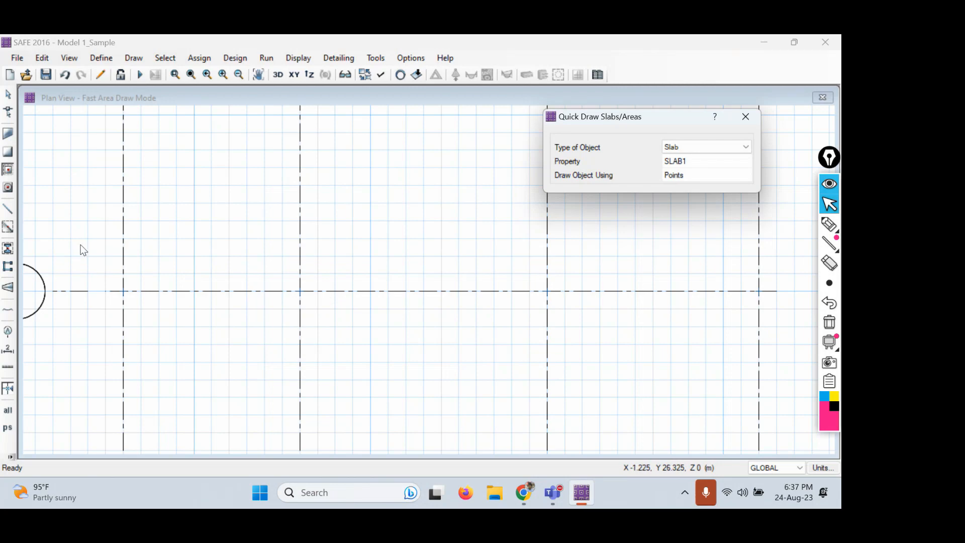
scroll(166, 284, "down", 1)
mouse_move(92, 231)
left_mouse_down()
mouse_move(152, 312)
mouse_move(339, 339)
mouse_move(623, 341)
left_mouse_up()
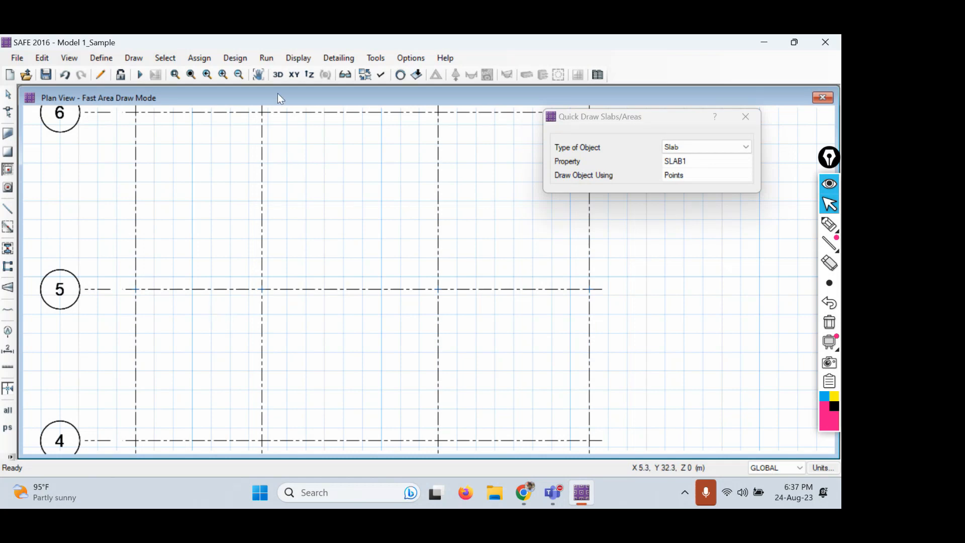
Show the model grid in the 3-D view.
left_click(279, 75)
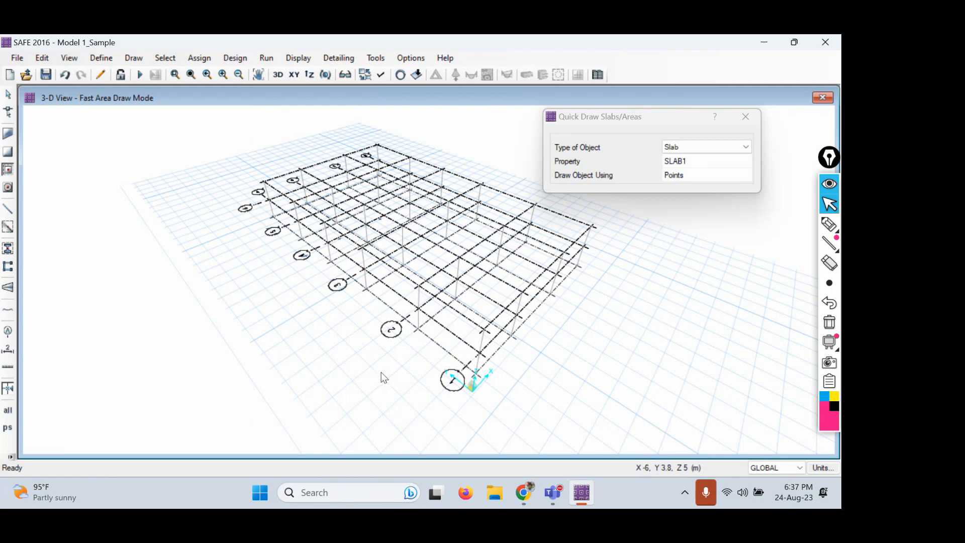
Leave the quick slab drawing mode and show the model in plan view around grid intersection B-4.
left_click(746, 117)
left_click(293, 75)
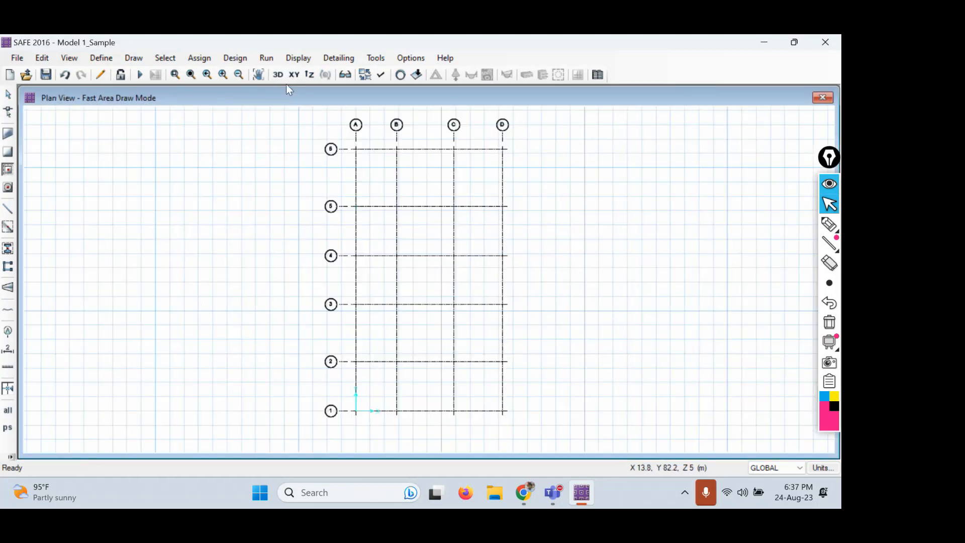
left_click(8, 95)
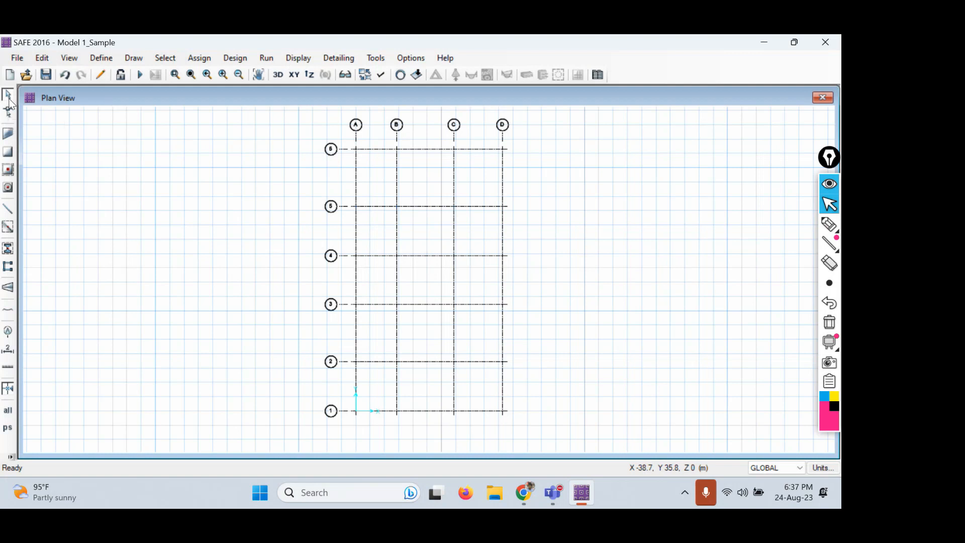
scroll(407, 250, "up", 3)
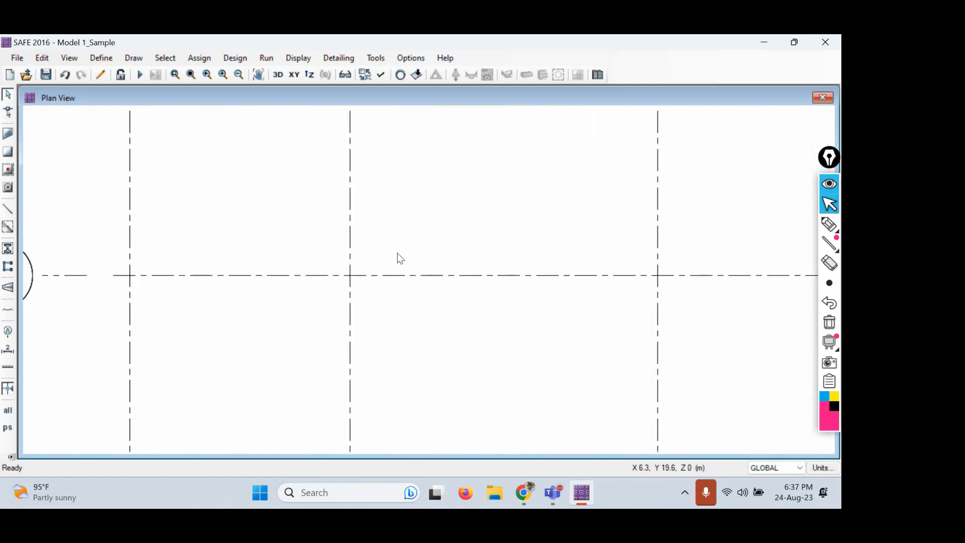
Mark grid intersection B-4 with a dot and a freehand square around it using the screen pen.
left_click(827, 225)
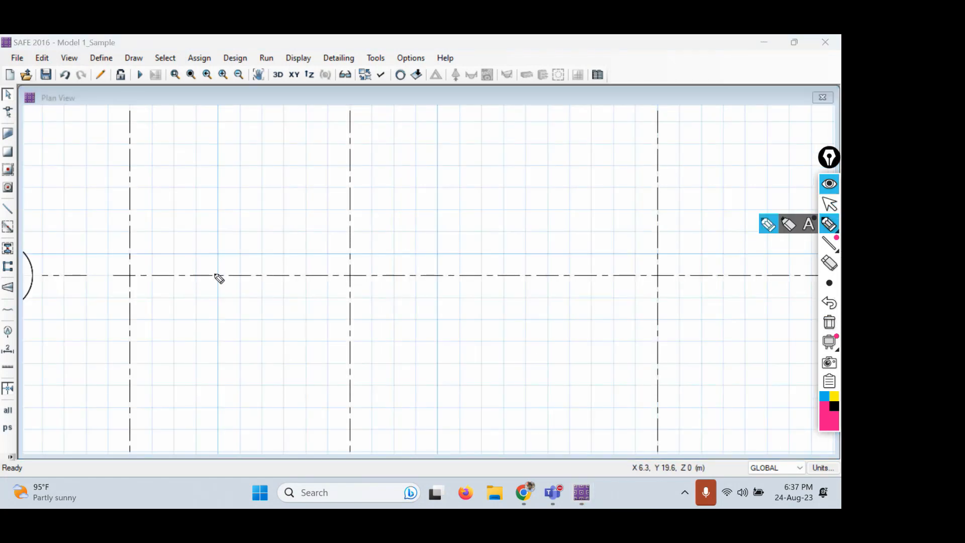
left_click(350, 276)
mouse_move(351, 276)
left_mouse_down()
mouse_move(357, 317)
mouse_move(390, 241)
mouse_move(325, 242)
mouse_move(320, 255)
left_mouse_up()
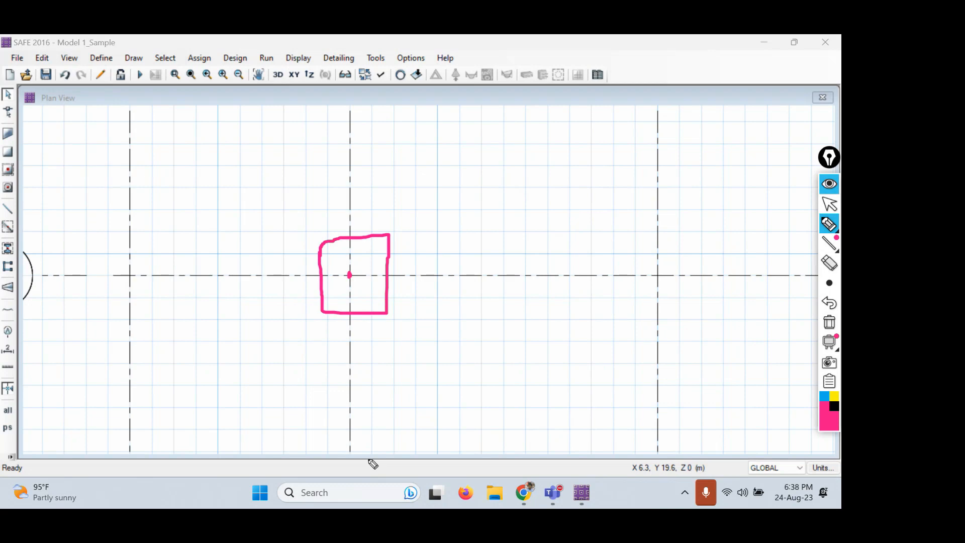
left_click(830, 203)
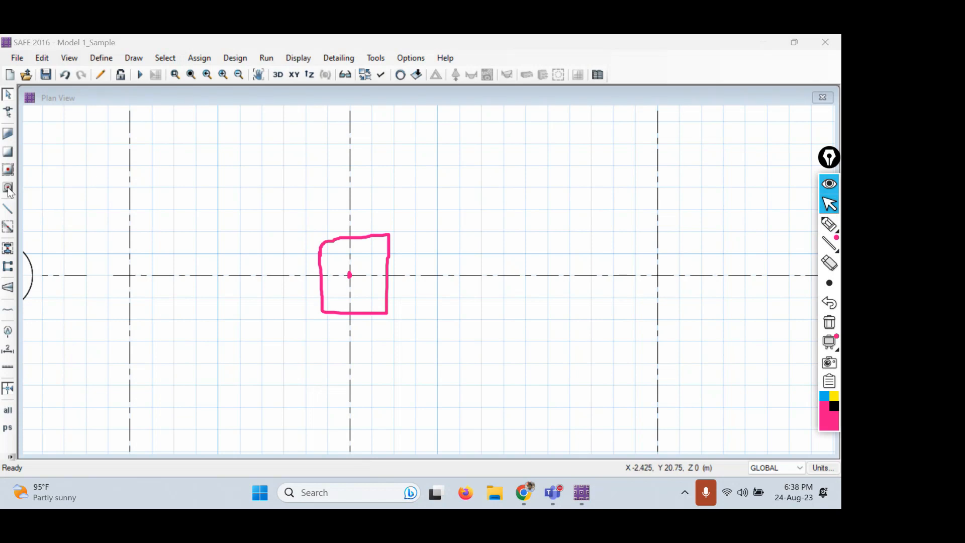
Circle the Quick Draw Areas Around Points tool with the screen pen and add a pointer line.
left_click(829, 224)
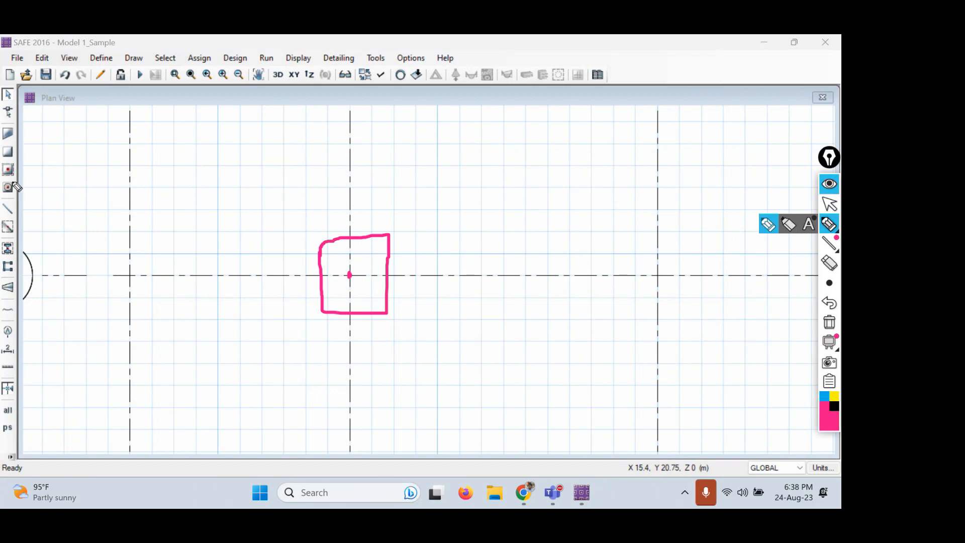
mouse_move(26, 180)
left_mouse_down()
mouse_move(18, 175)
mouse_move(8, 199)
mouse_move(30, 193)
mouse_move(24, 177)
mouse_move(69, 153)
left_mouse_up()
left_click(830, 204)
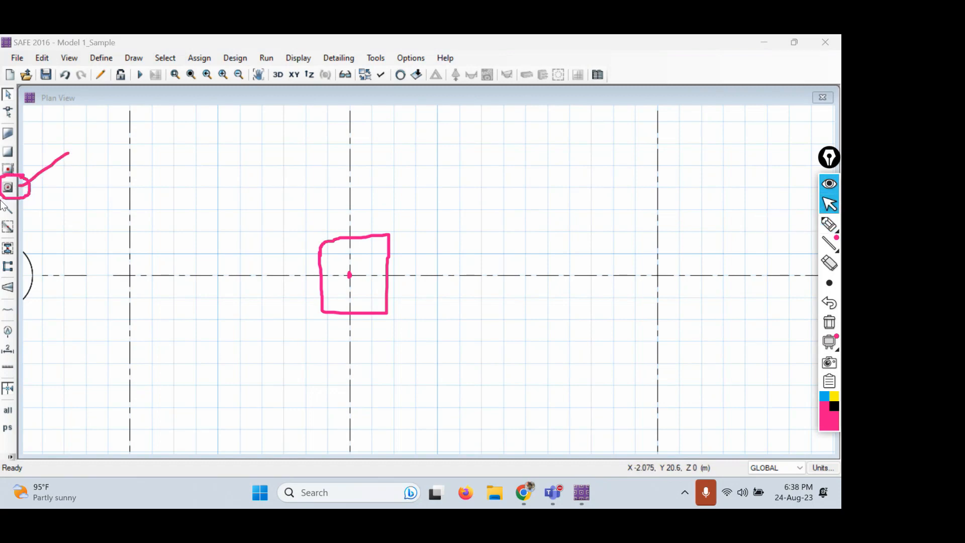
left_click(35, 197)
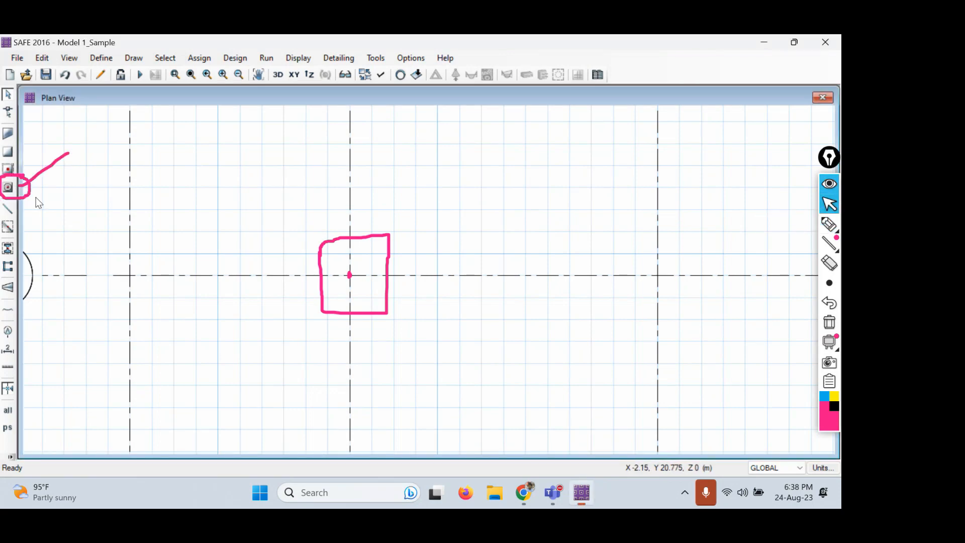
Start Quick Draw Areas Around Points and set both the X and Y dimensions to 5 m.
left_click(8, 187)
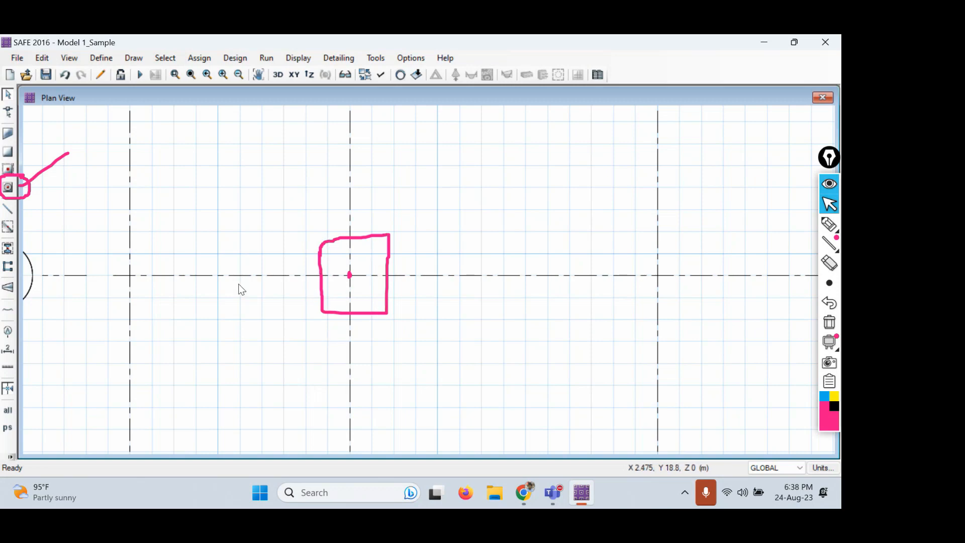
left_click(9, 189)
left_click_drag(663, 117, 516, 116)
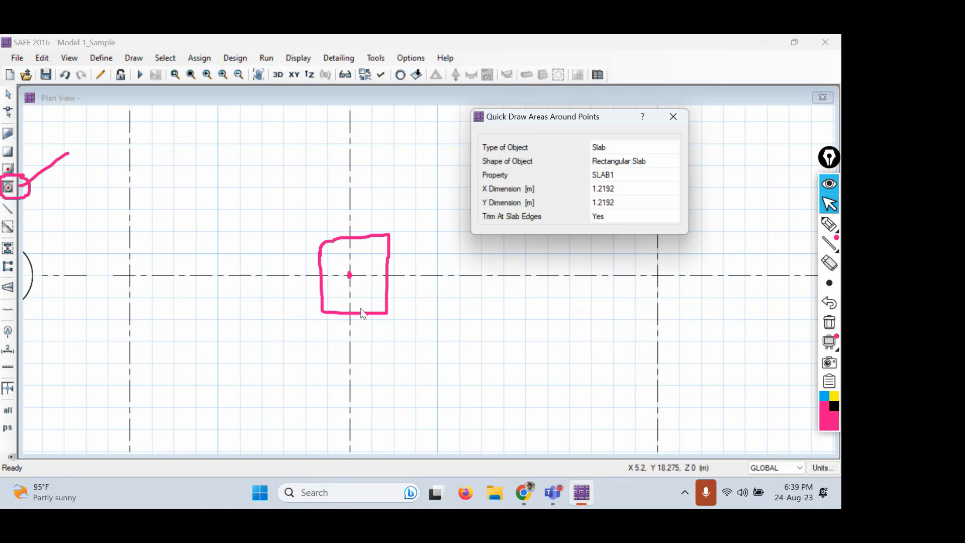
left_click(616, 189)
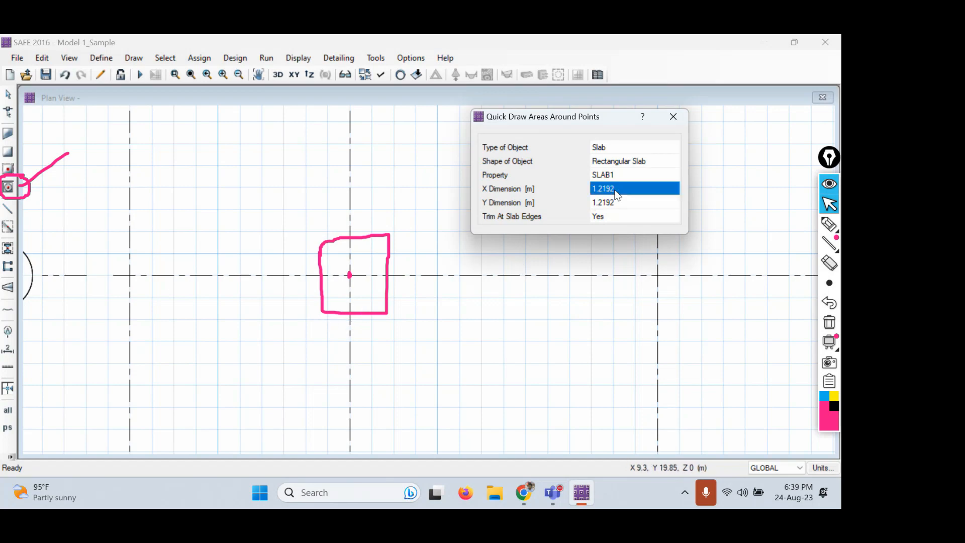
type("5")
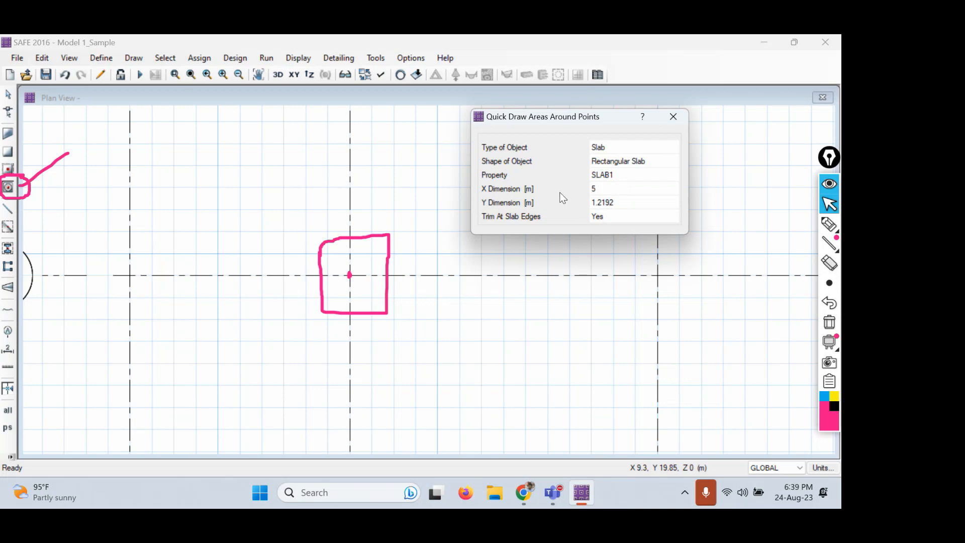
left_click(623, 205)
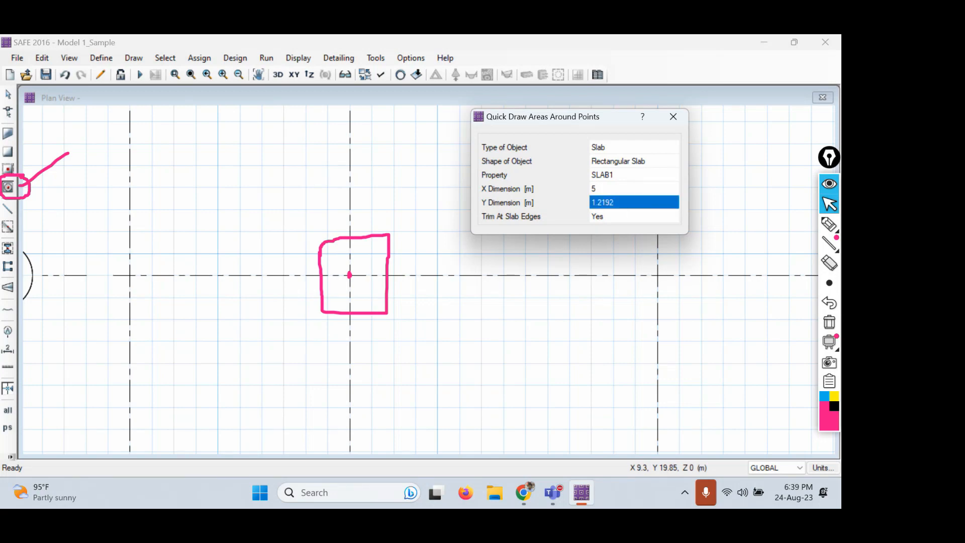
type("5")
key("Return")
Review the slab-edge trimming, object shape and dimension settings for the slab, keeping Rectangular Slab as the shape.
left_click(599, 216)
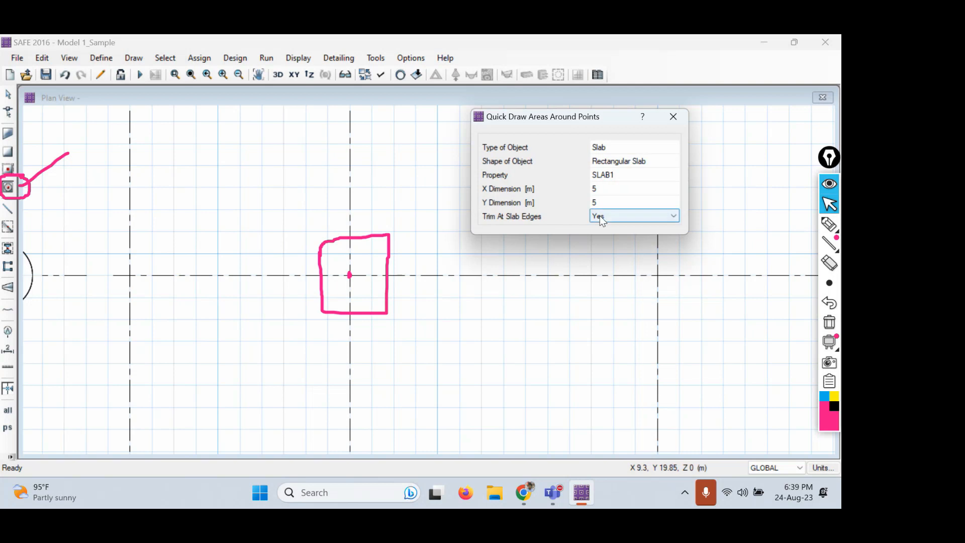
left_click(599, 216)
left_click(600, 216)
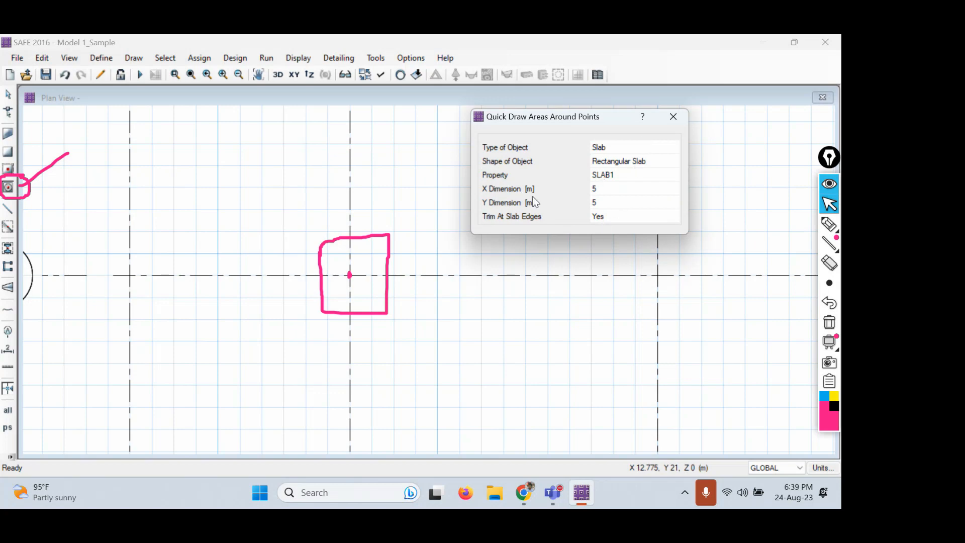
left_click(612, 162)
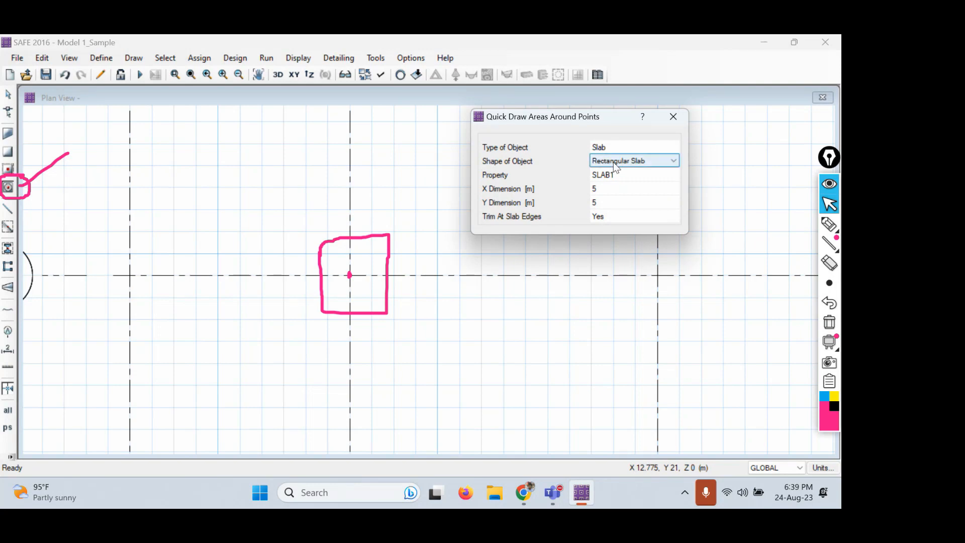
left_click(613, 162)
left_click(614, 162)
left_click(614, 162)
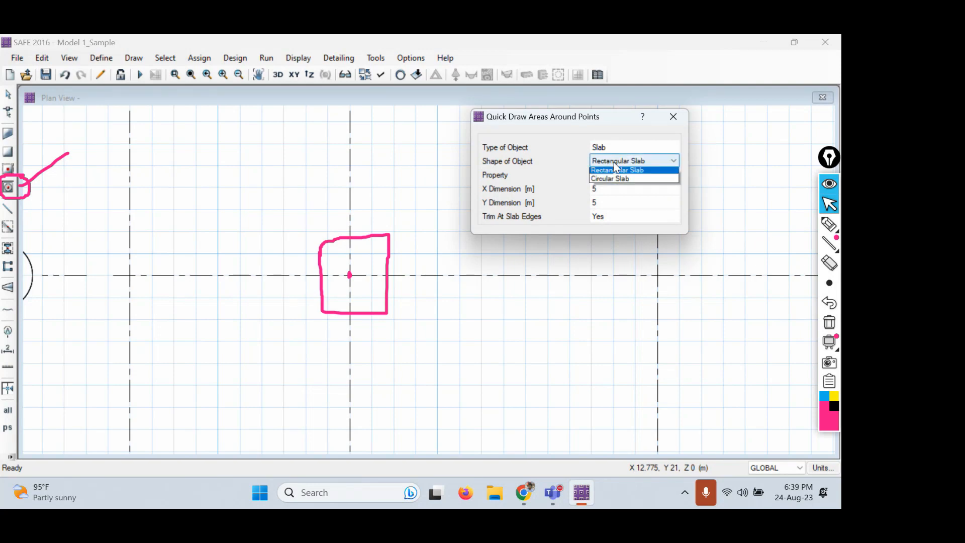
left_click(613, 162)
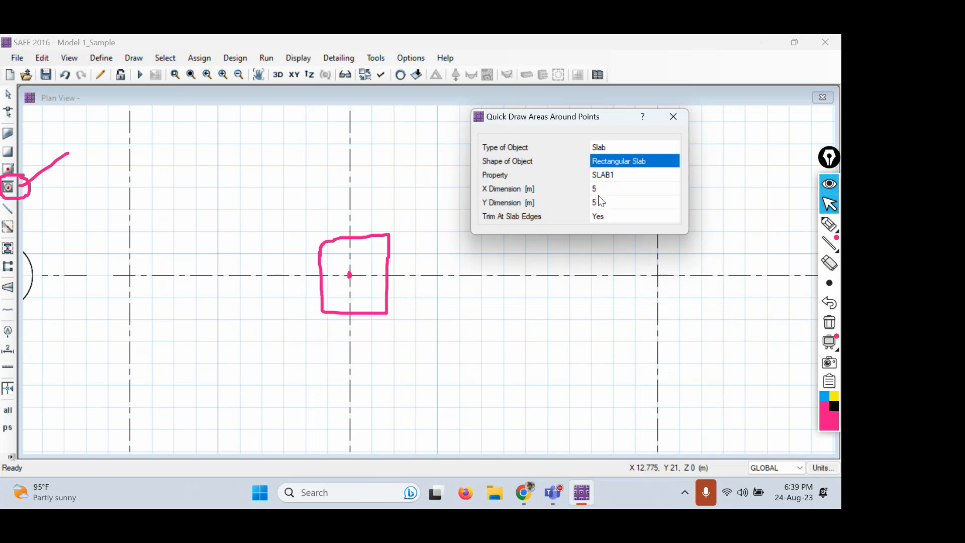
left_click(608, 161)
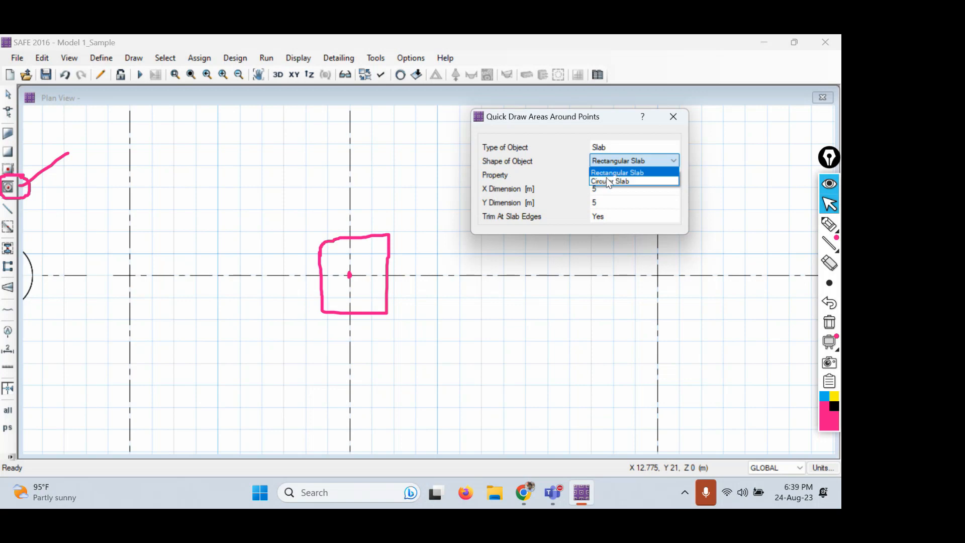
left_click(606, 174)
left_click(603, 188)
left_click(608, 203)
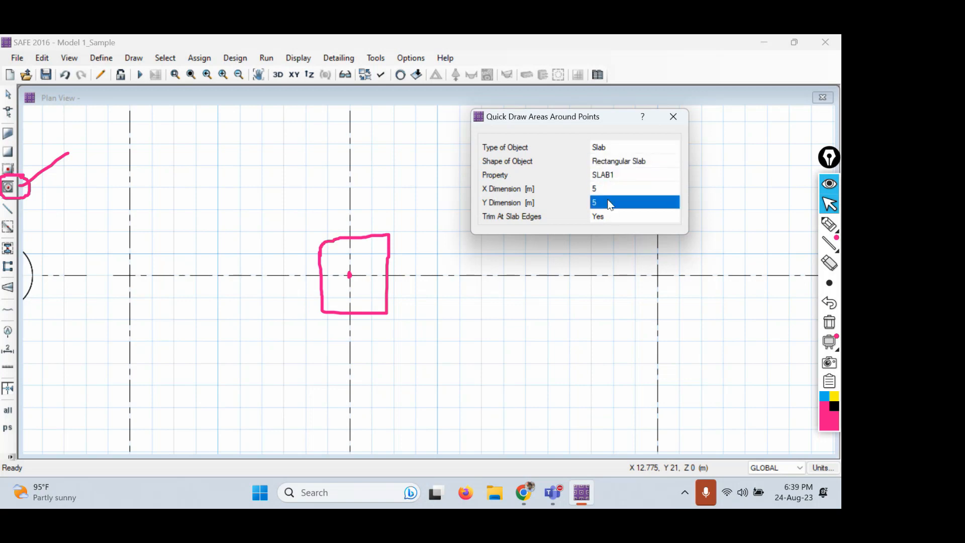
left_click(608, 190)
left_click(613, 202)
left_click(660, 162)
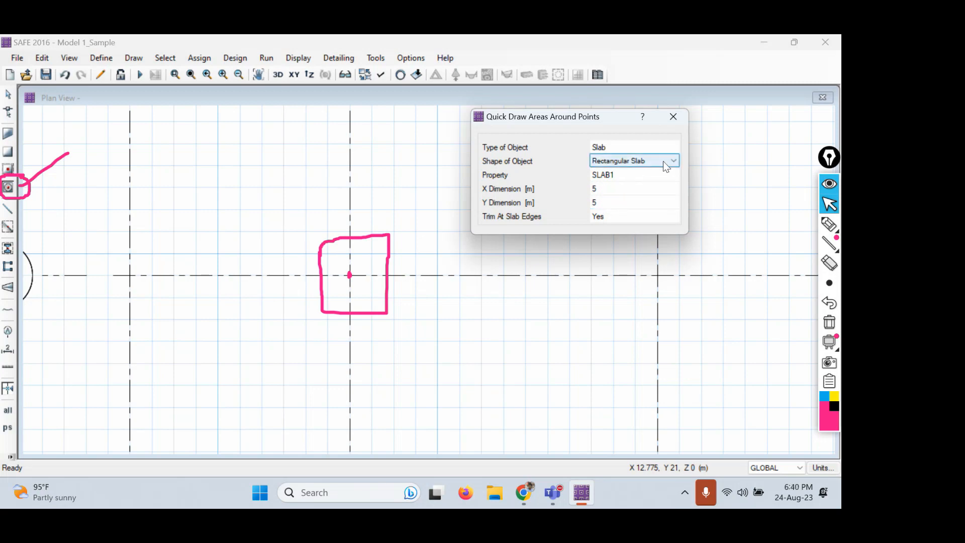
left_click(663, 164)
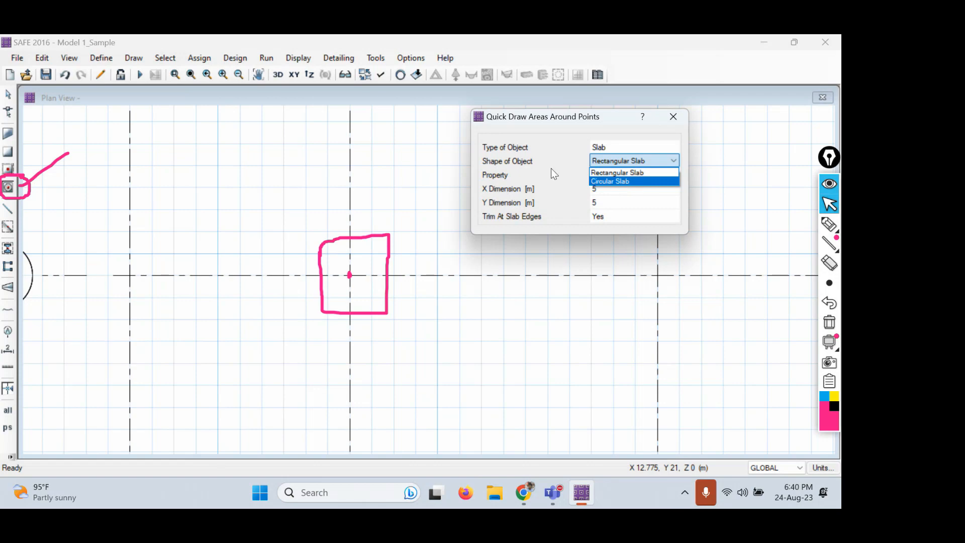
left_click(565, 121)
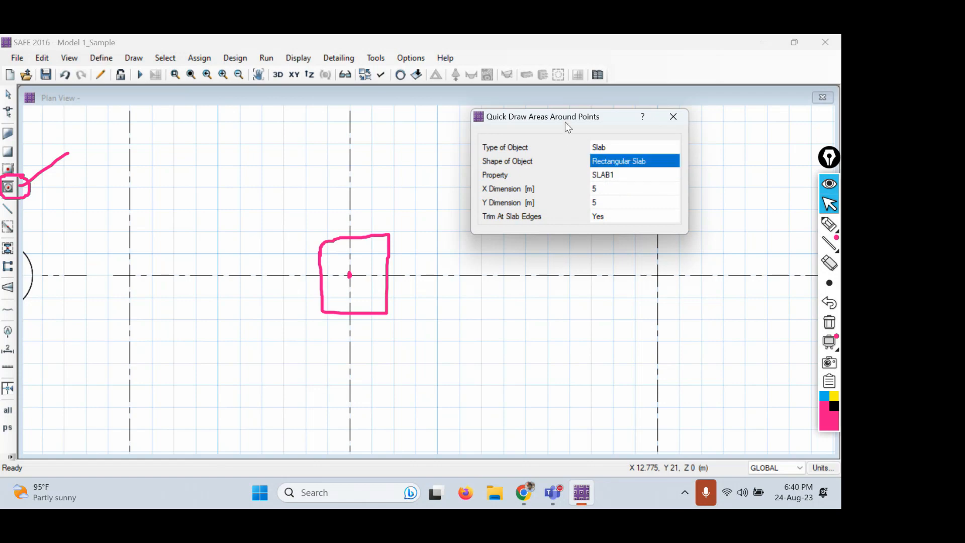
Place a 5 m by 5 m rectangular slab with property SLAB1 centred on grid intersection B-4.
left_click(351, 276)
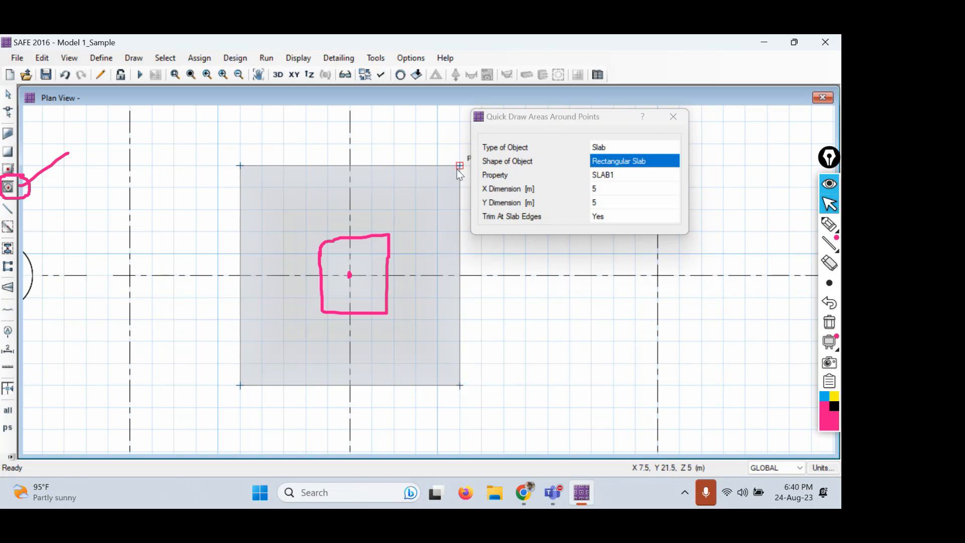
left_click(623, 189)
left_click(611, 202)
left_click(605, 194)
left_click(605, 197)
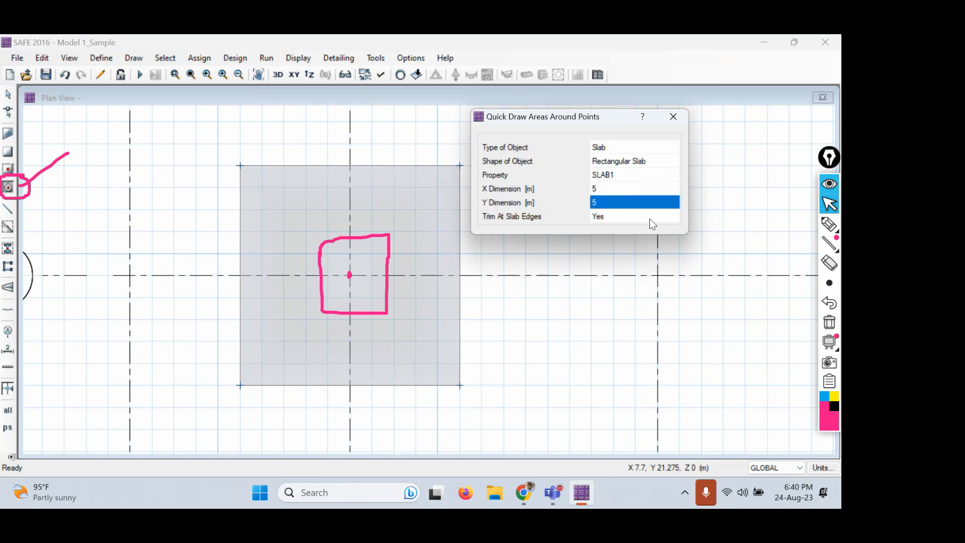
Clear the existing screen pen marks and circle the Draw Dimension Lines tool.
left_click(830, 322)
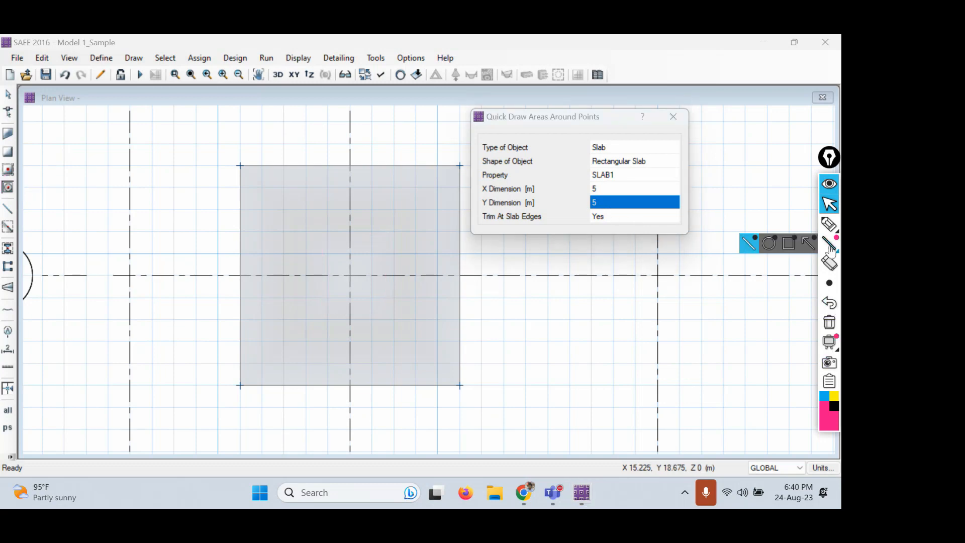
mouse_move(827, 226)
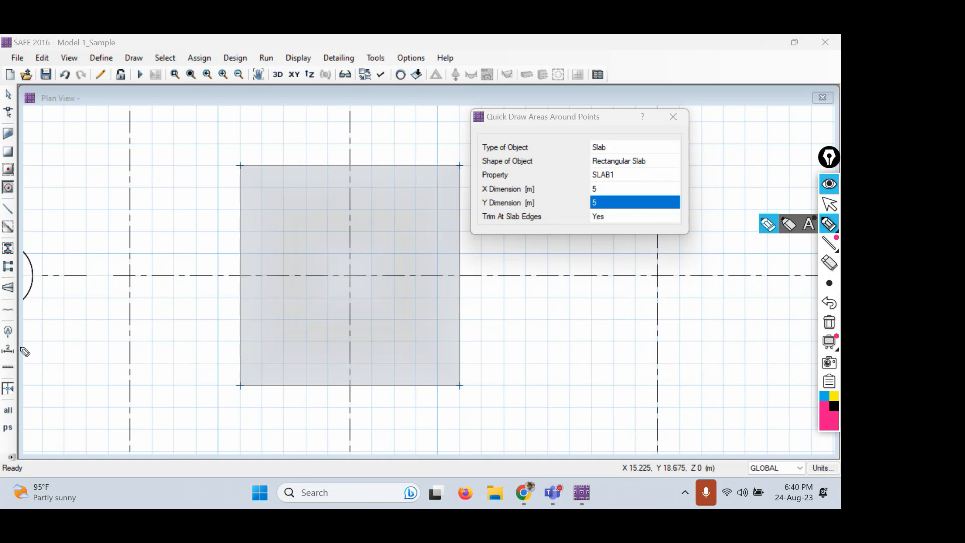
mouse_move(22, 342)
left_mouse_down()
mouse_move(5, 347)
mouse_move(19, 358)
mouse_move(26, 337)
left_mouse_up()
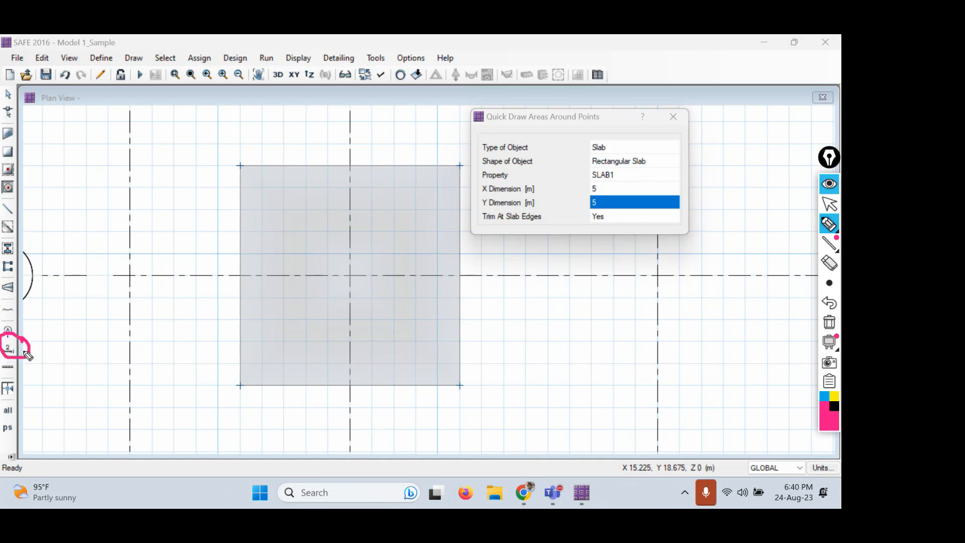
left_click(828, 204)
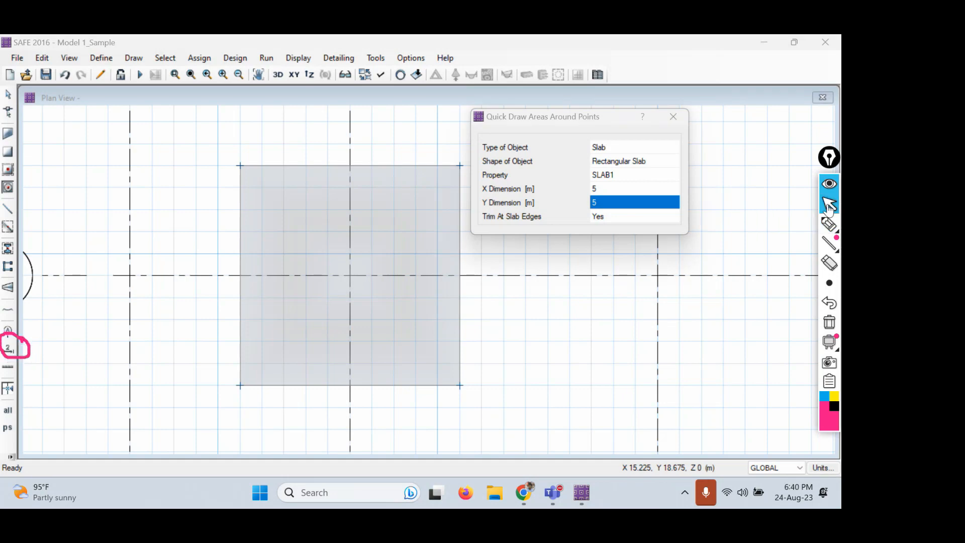
Dimension the slab's lower edge with a parallel dimension line placed about 0.5 m below it.
left_click(10, 355)
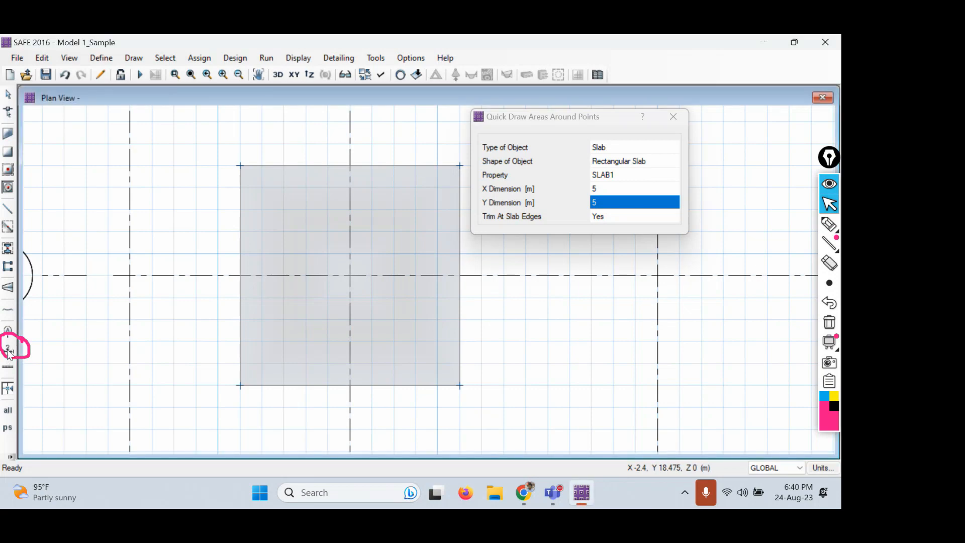
left_click(8, 352)
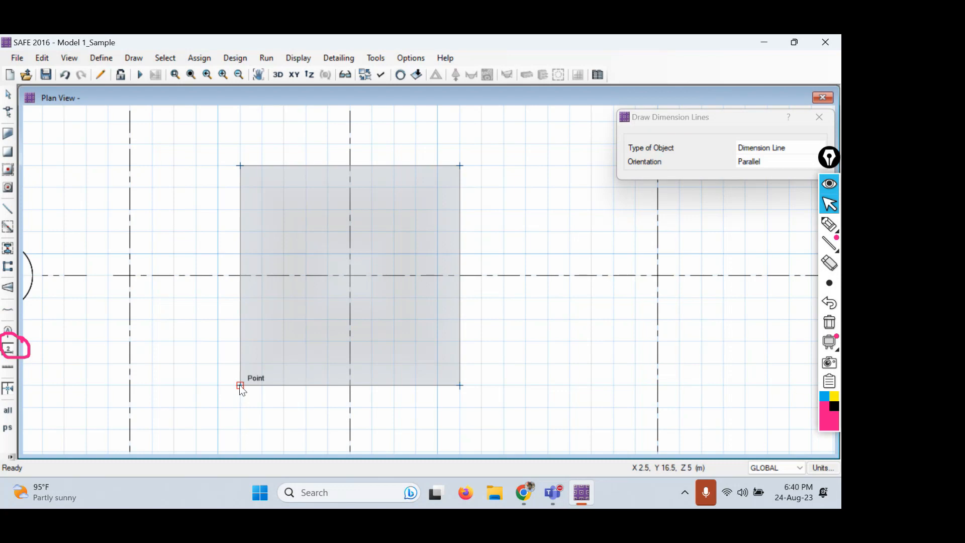
left_click(239, 385)
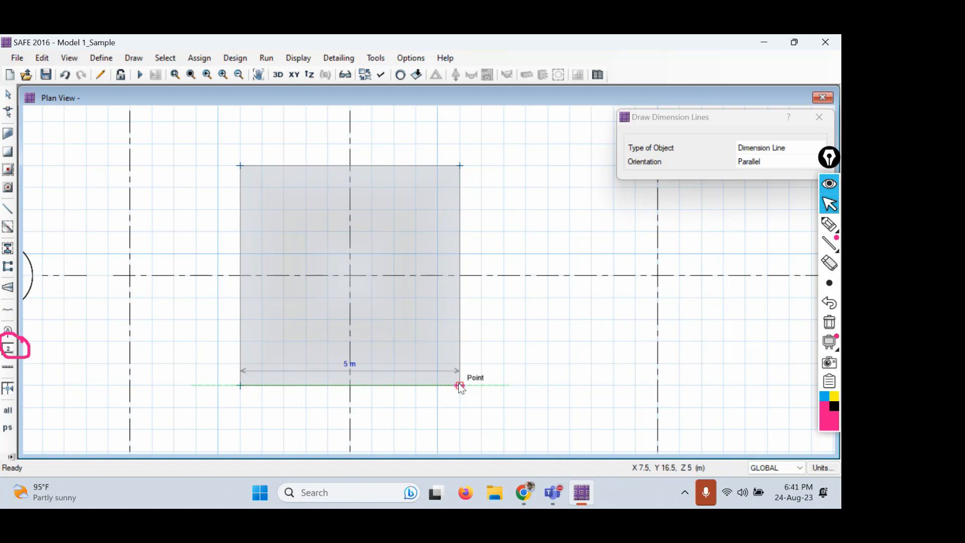
left_click(459, 385)
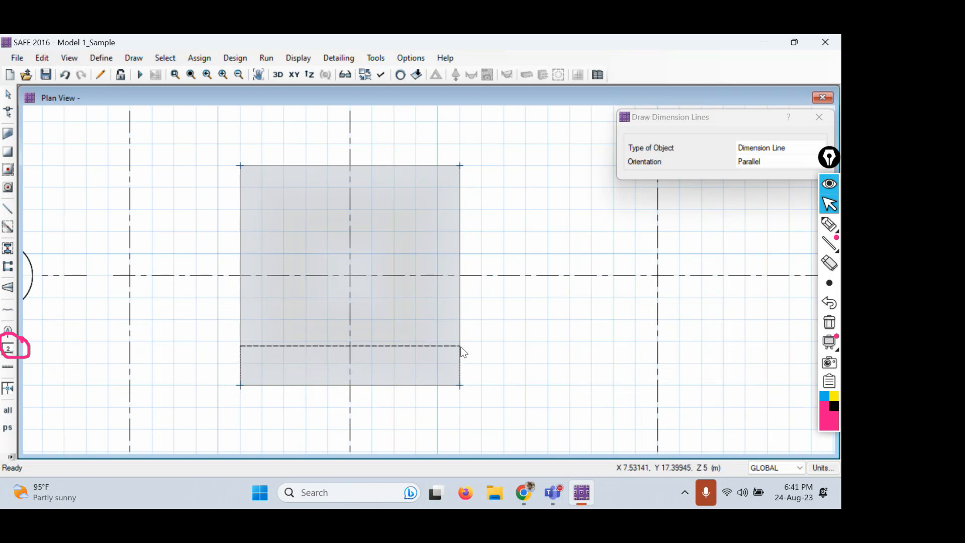
left_click(458, 409)
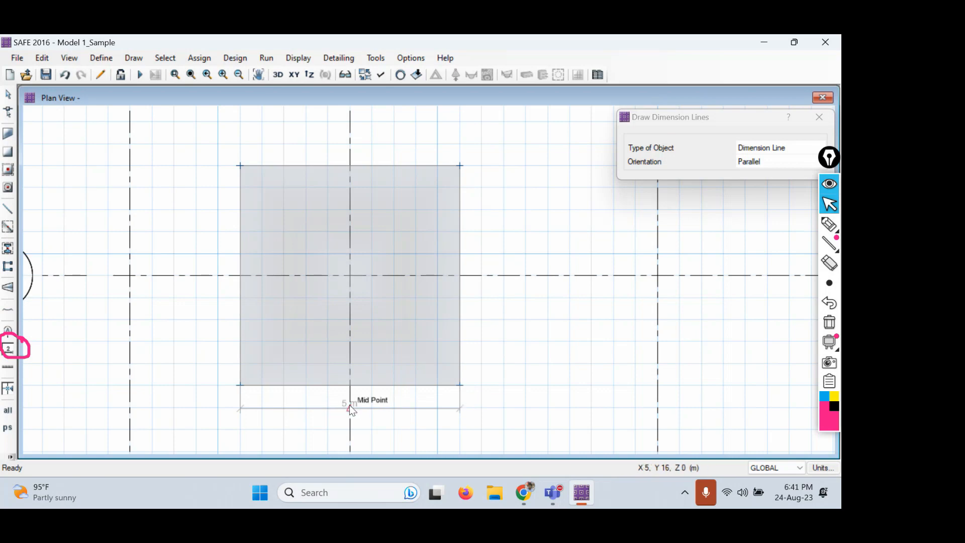
Dimension the slab's right-hand edge with a parallel dimension line placed inside the slab, about 0.8 m from that edge.
left_click(459, 164)
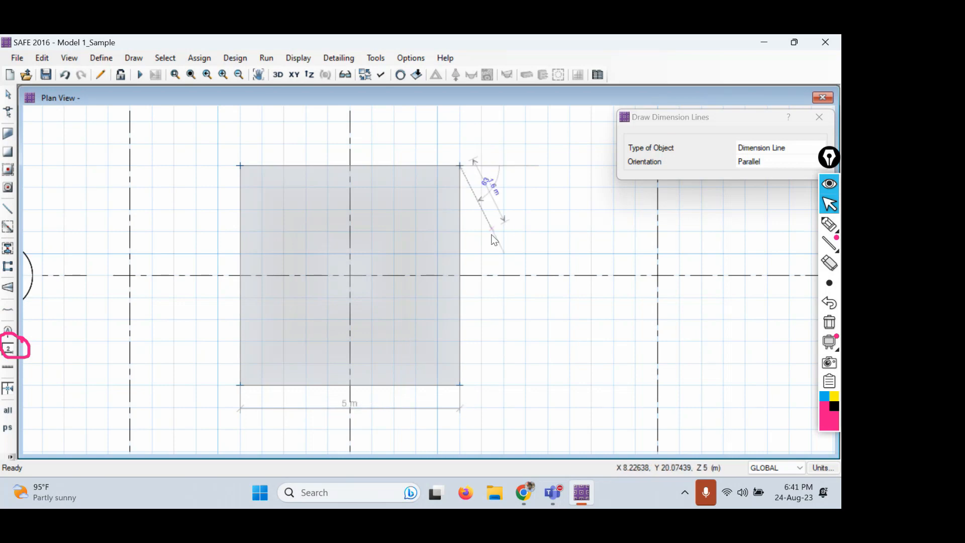
left_click(459, 384)
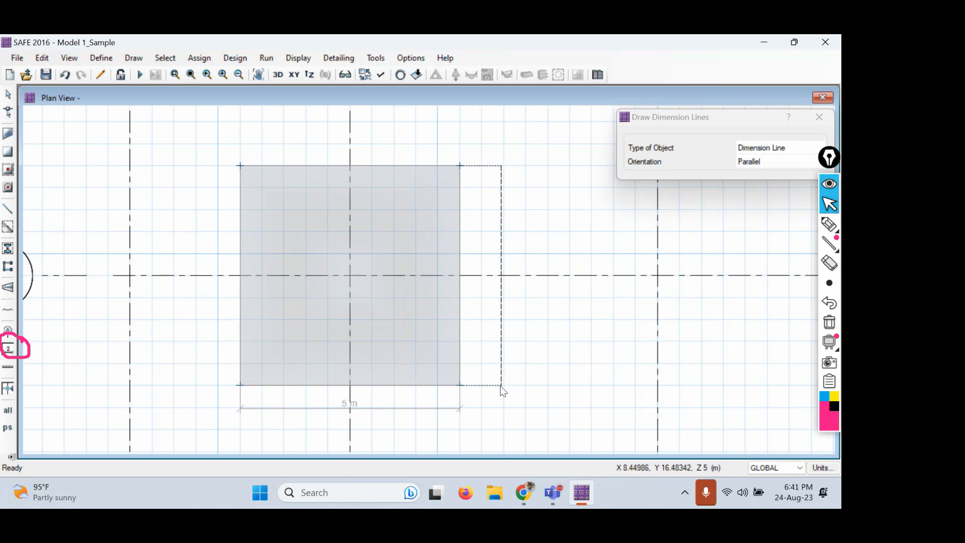
left_click(425, 391)
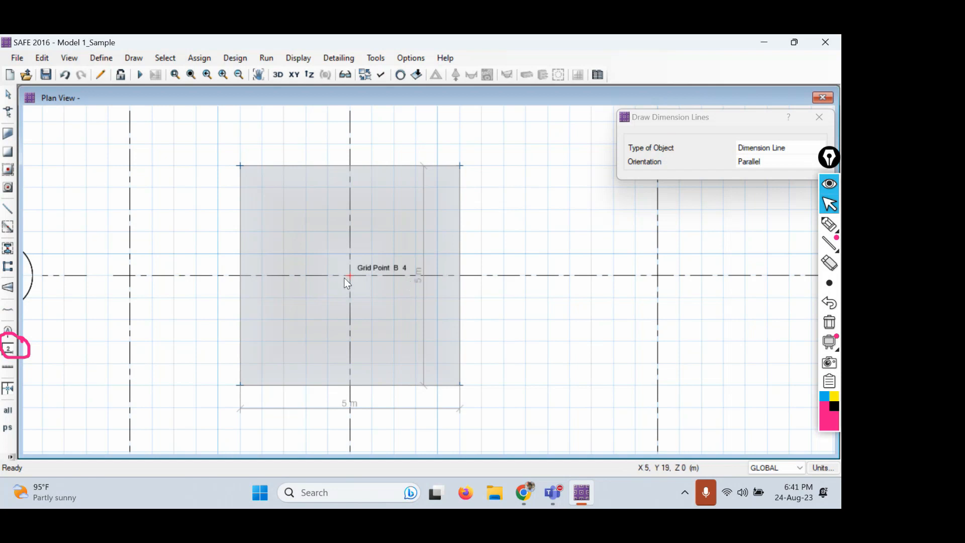
scroll(436, 278, "down", 3)
middle_click_drag(474, 276, 355, 271)
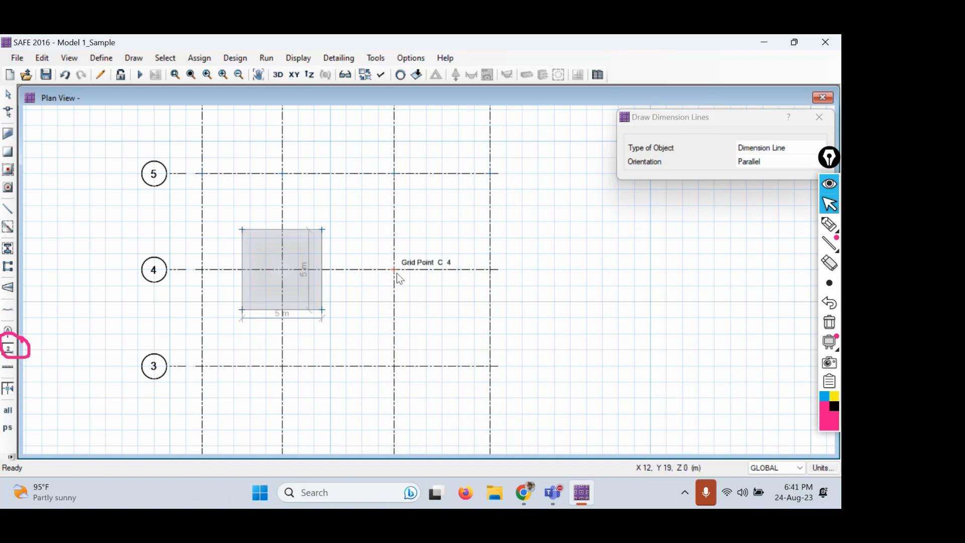
left_click(819, 116)
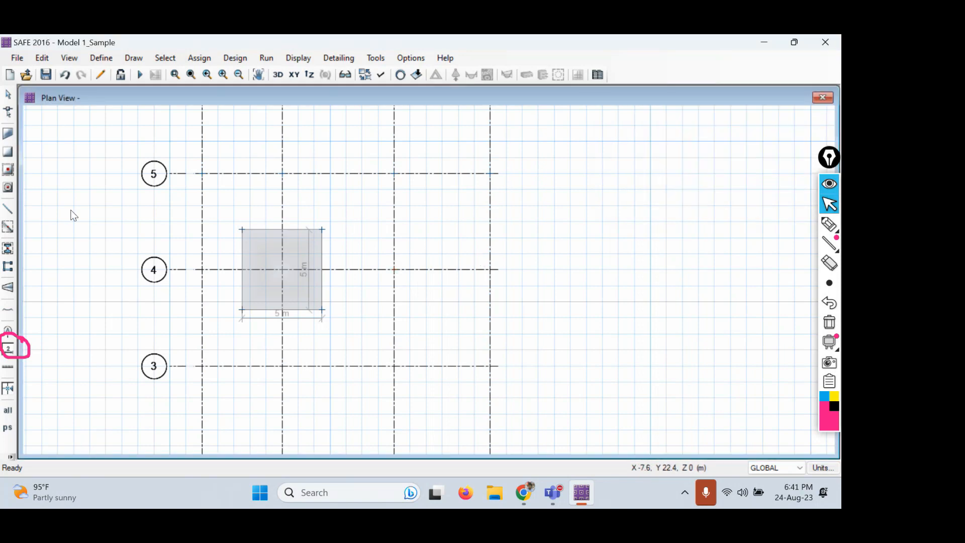
Place a rectangular slab 3 m in X by 5 m in Y with property SLAB1 centred on grid intersection C-5.
left_click(8, 188)
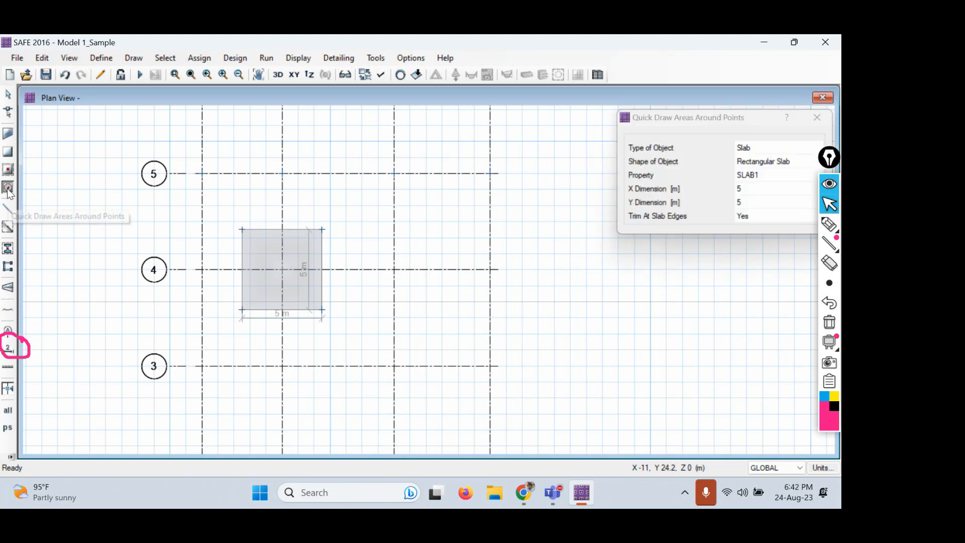
left_click(754, 188)
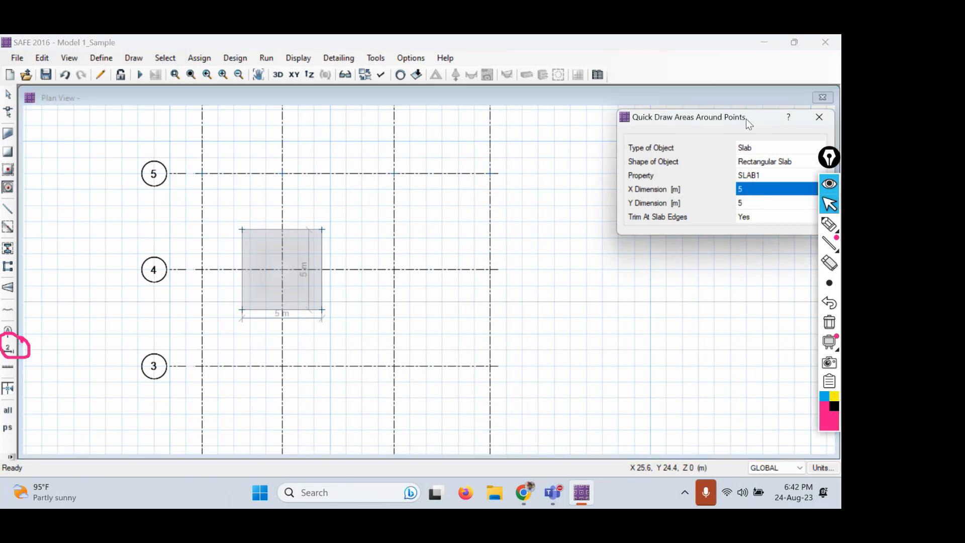
left_click_drag(738, 121, 620, 127)
left_click(648, 195)
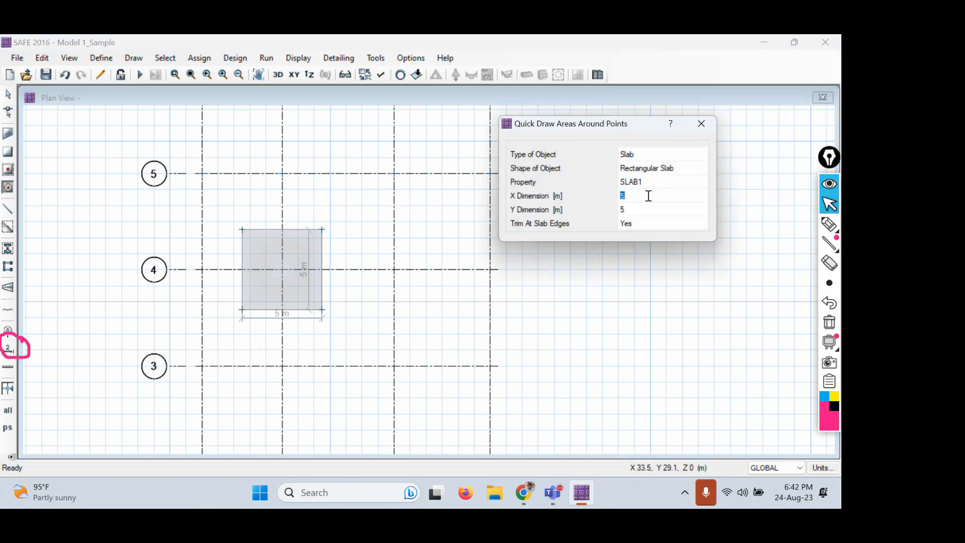
type("3")
left_click_drag(600, 127, 698, 143)
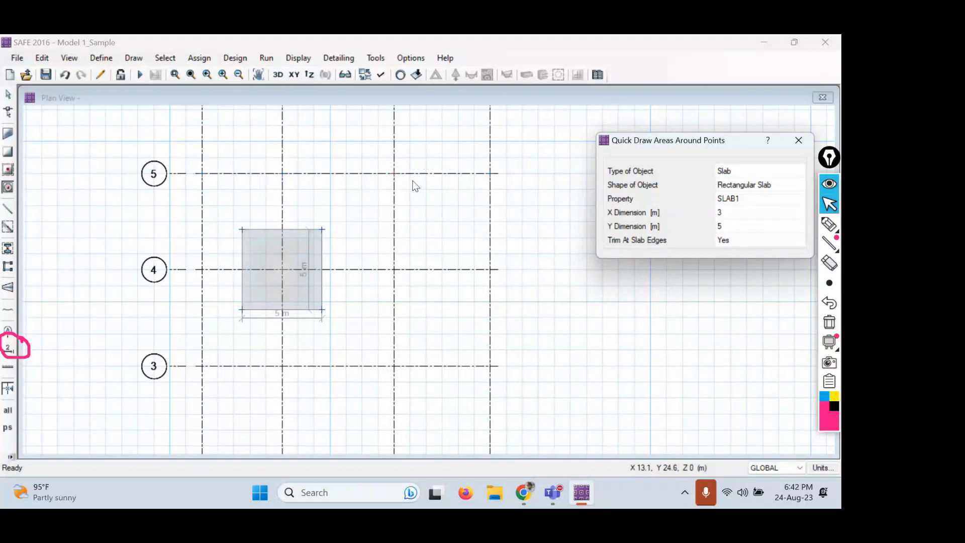
scroll(416, 185, "up", 1)
middle_click_drag(407, 207, 439, 346)
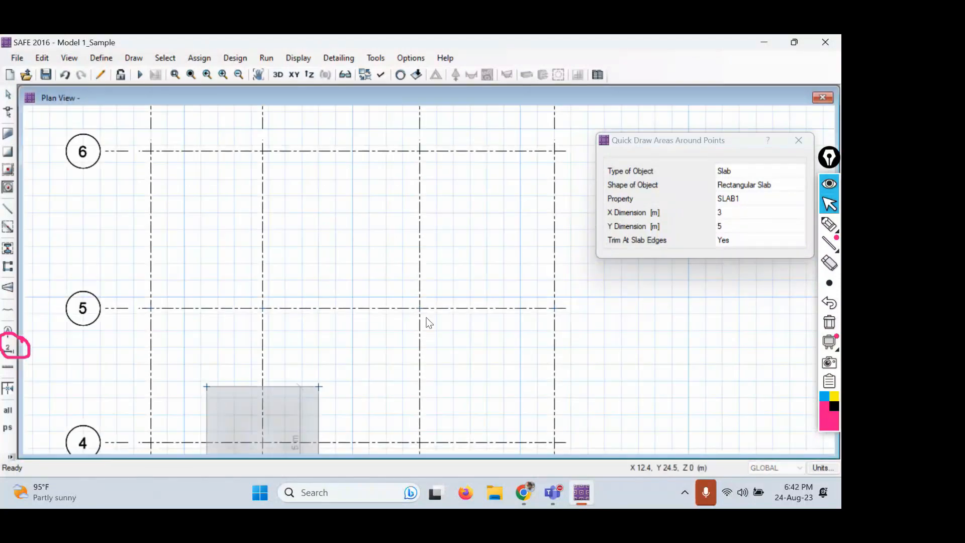
mouse_move(445, 230)
middle_mouse_down()
mouse_move(447, 293)
mouse_move(447, 238)
middle_mouse_up()
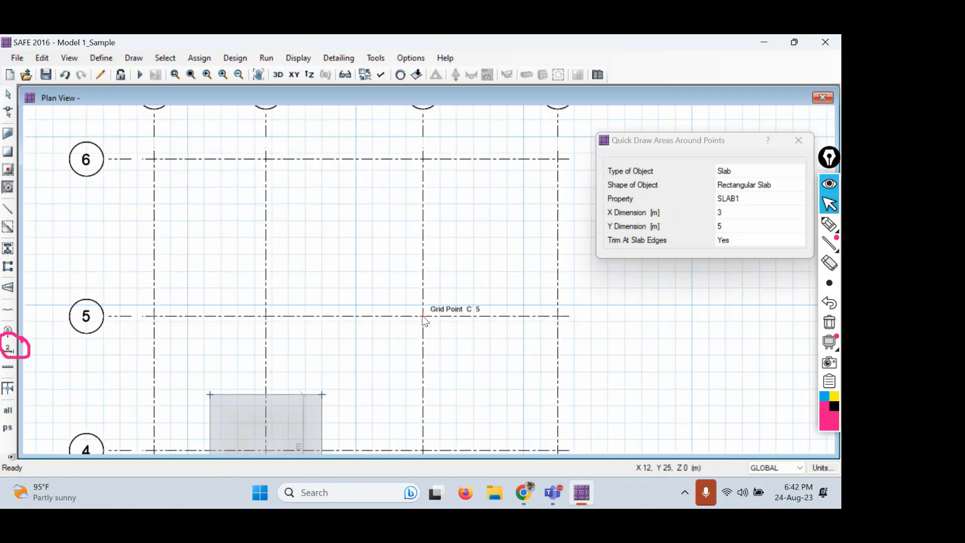
scroll(423, 320, "up", 3)
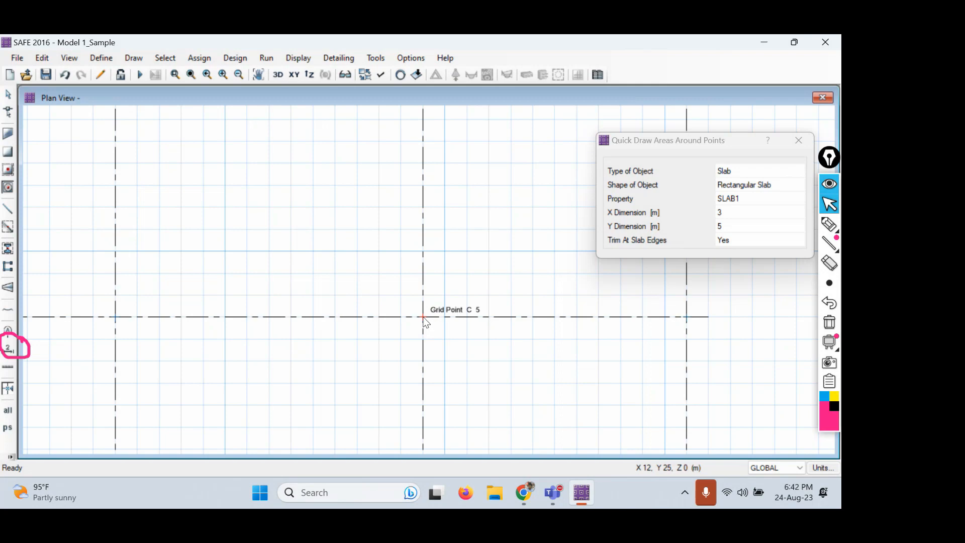
left_click(424, 317)
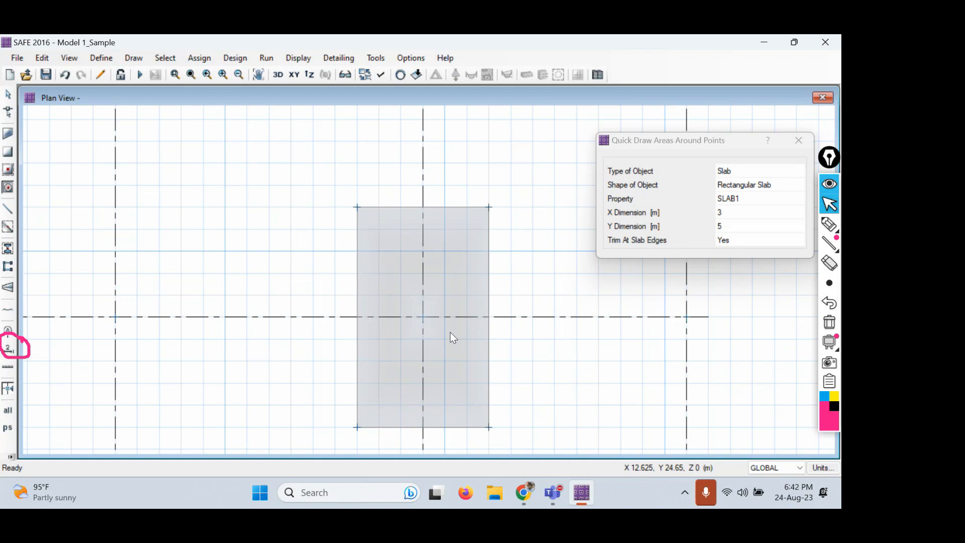
left_click_drag(707, 145, 592, 153)
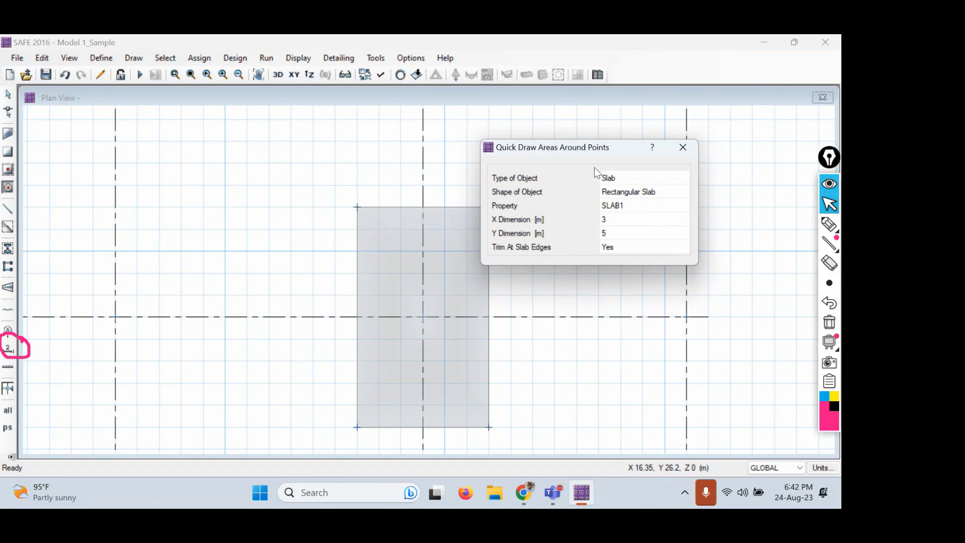
left_click(683, 148)
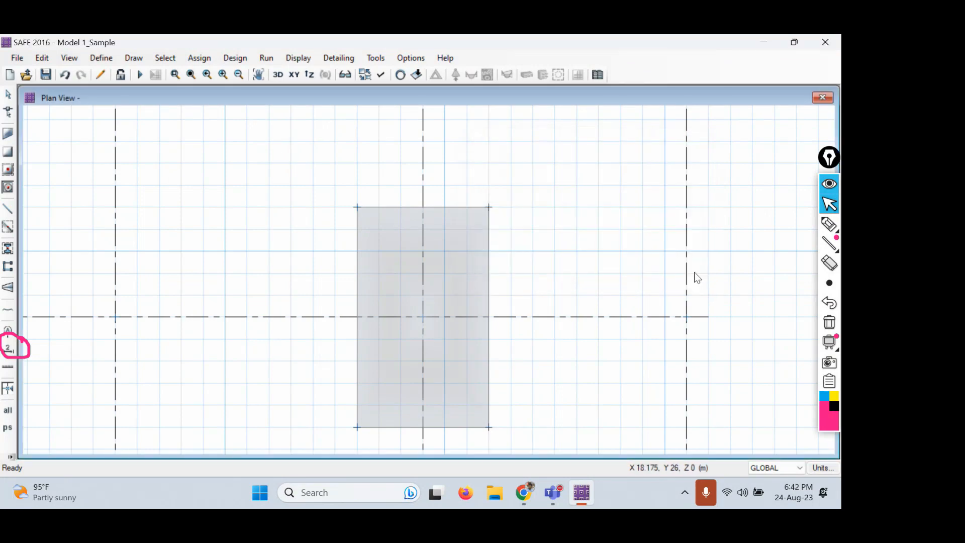
Place a circular slab of 1 m diameter with property SLAB1 centred on grid intersection B-5.
left_click(8, 187)
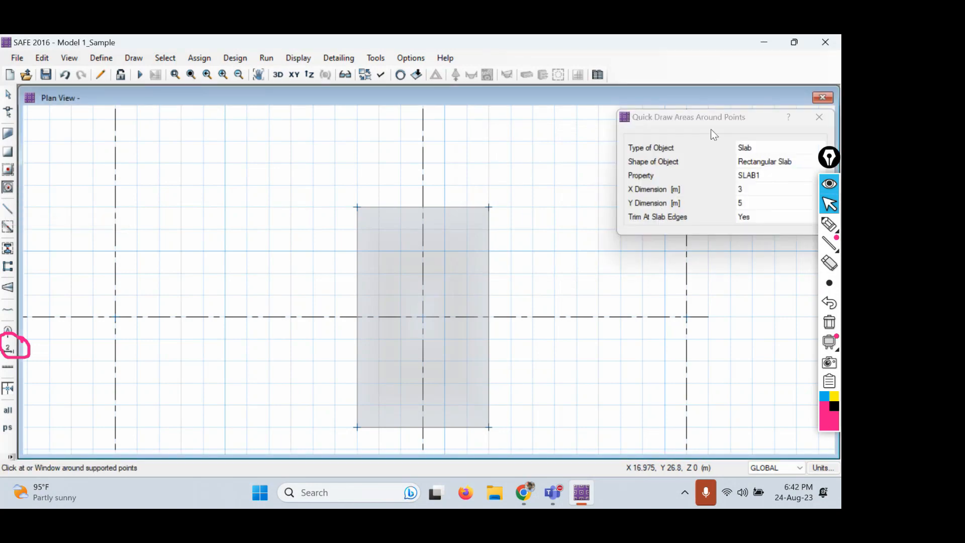
left_click_drag(709, 119, 585, 119)
left_click(656, 162)
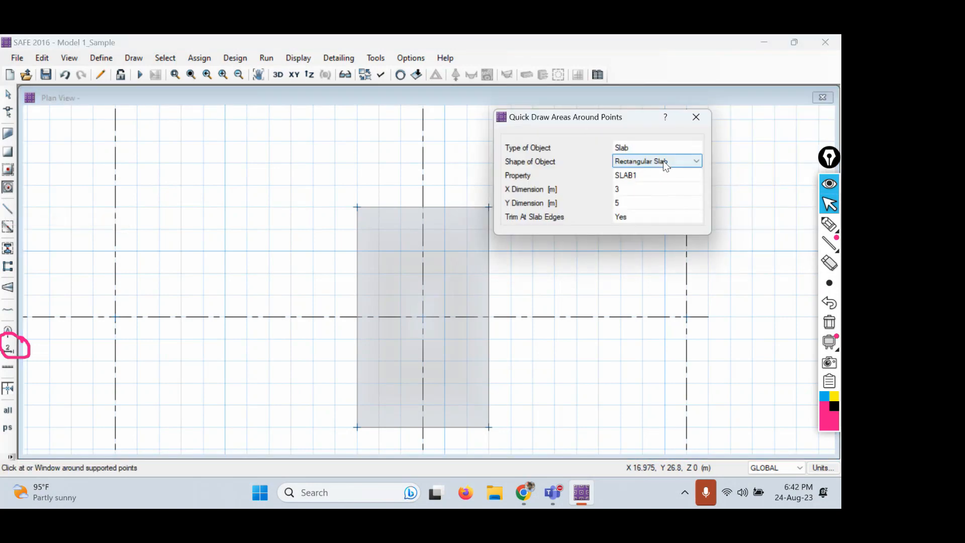
left_click(663, 161)
left_click(666, 182)
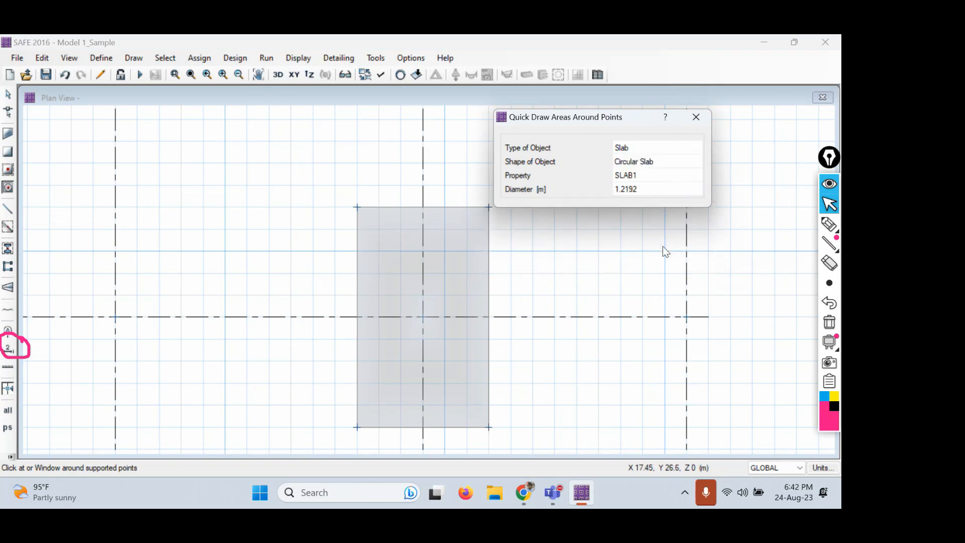
left_click(652, 196)
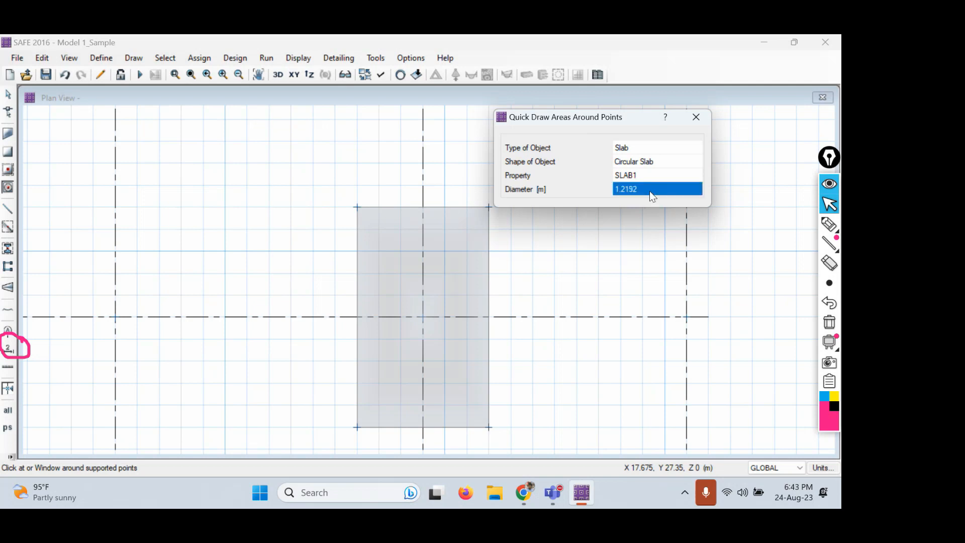
key("BackSpace")
type("1")
key("Return")
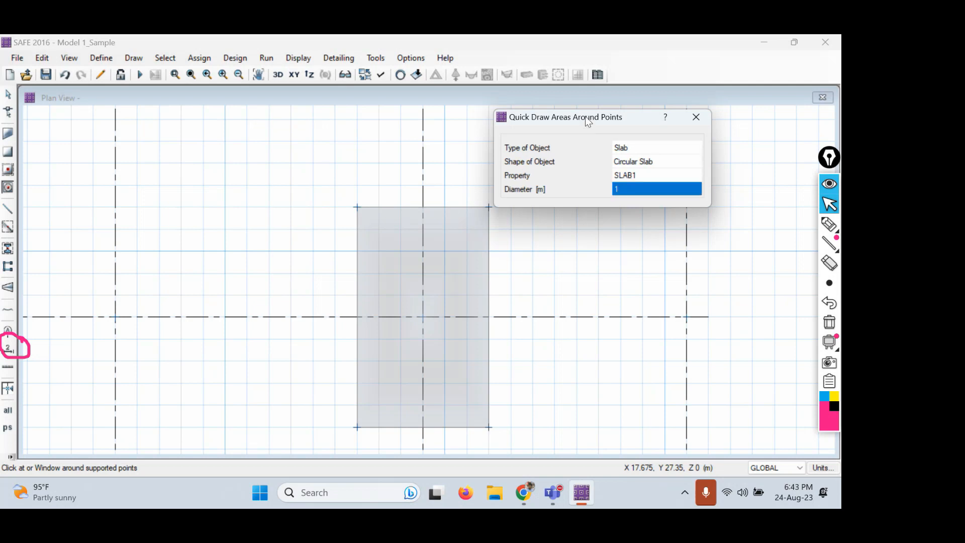
middle_click_drag(194, 295, 390, 269)
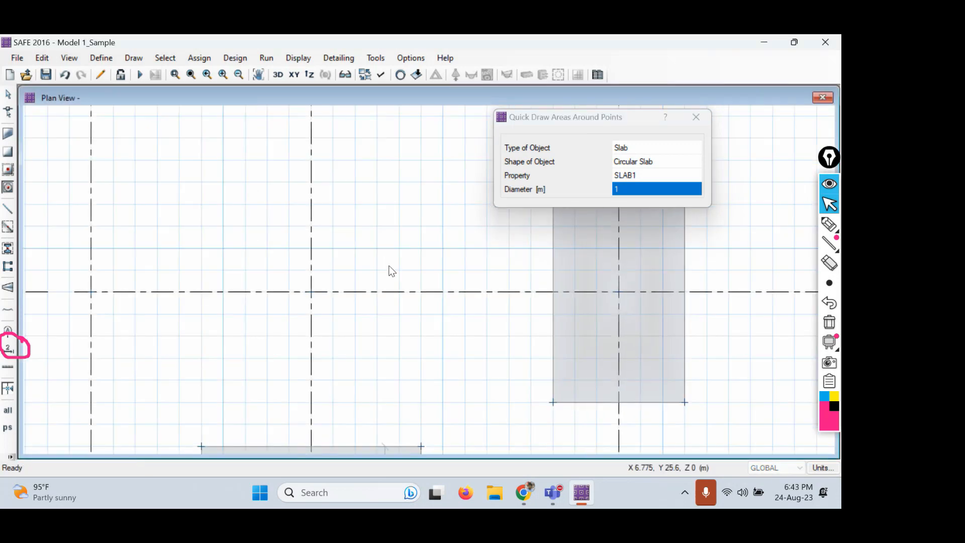
left_click(311, 292)
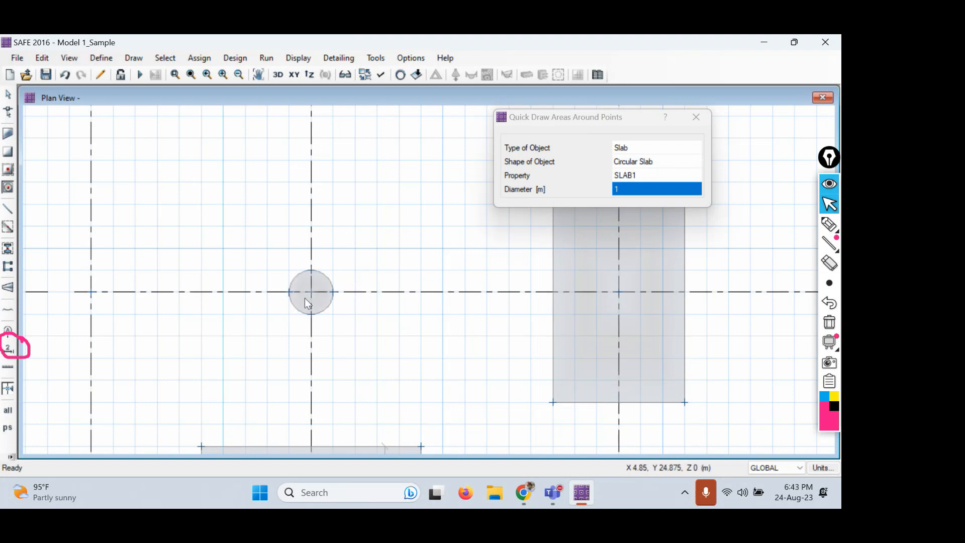
scroll(305, 297, "up", 3)
scroll(305, 297, "down", 2)
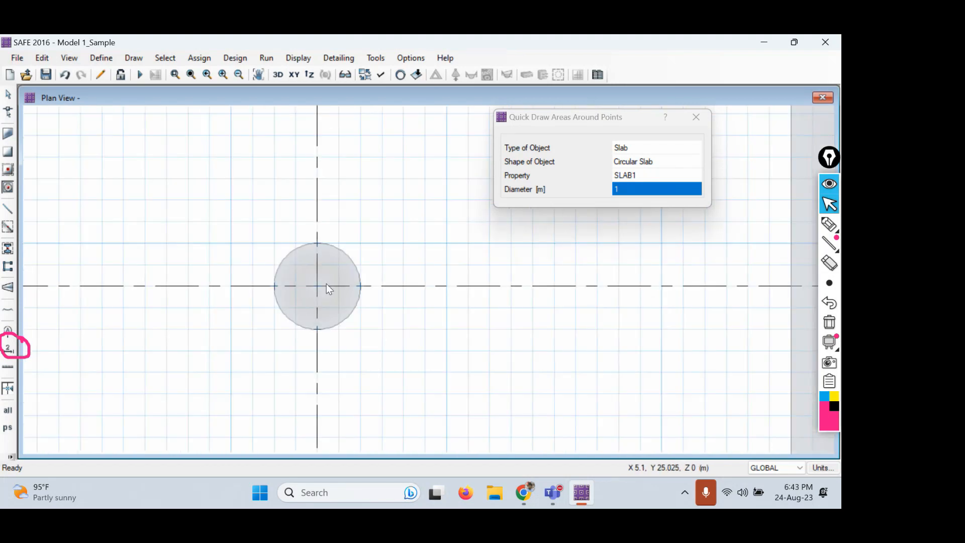
Place a circular slab of 5 m diameter with property SLAB1 centred on grid intersection C-3.
scroll(327, 283, "down", 3)
middle_click_drag(408, 346, 276, 192)
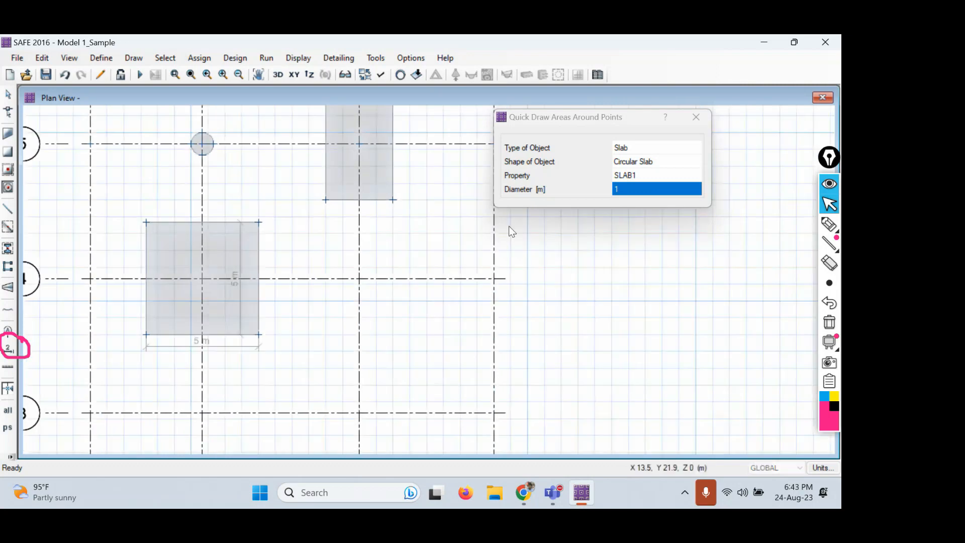
left_click(653, 163)
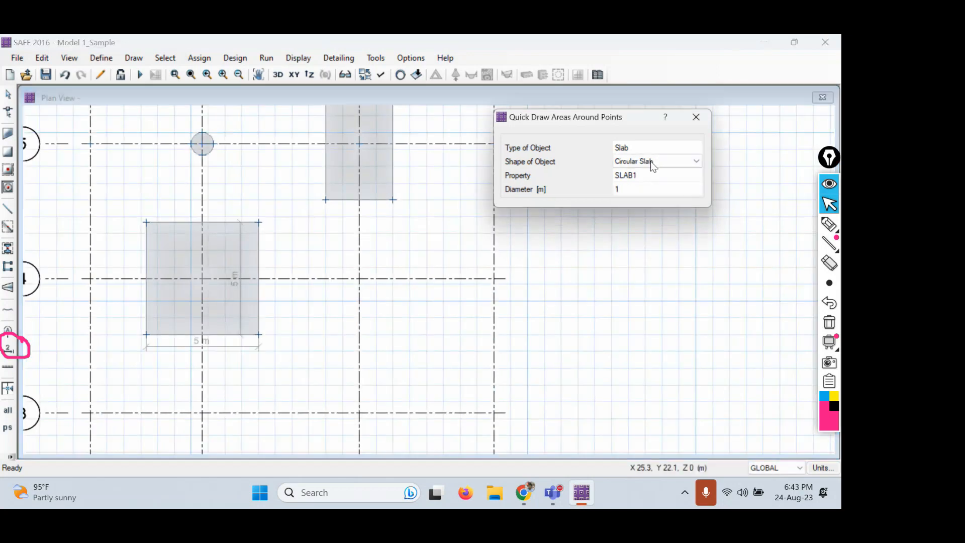
left_click(632, 188)
type("5")
key("Return")
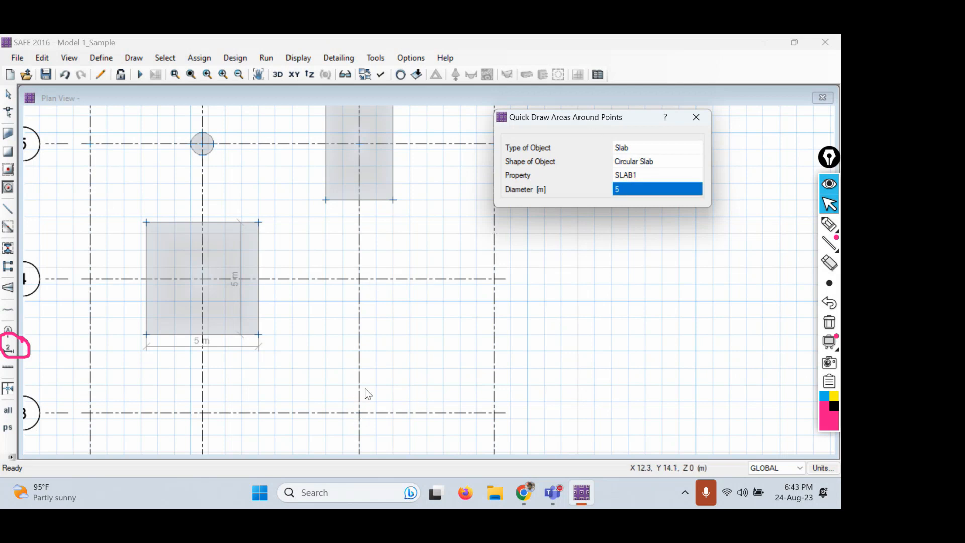
middle_click_drag(365, 388, 385, 233)
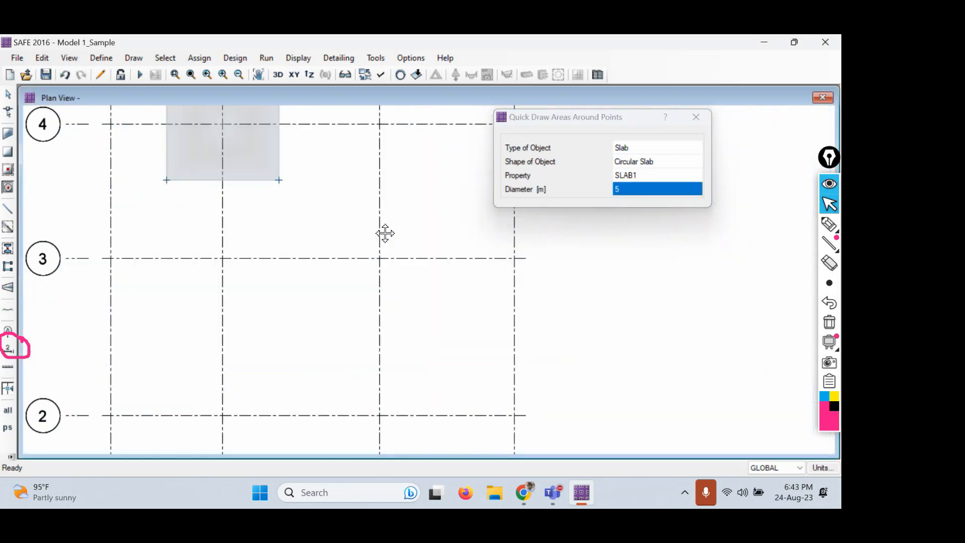
left_click(380, 258)
scroll(384, 252, "down", 4)
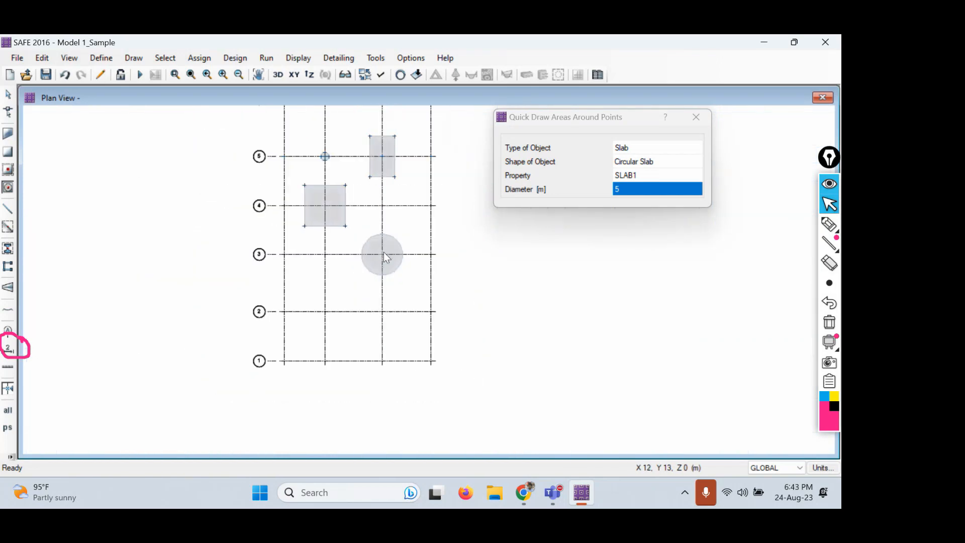
scroll(391, 270, "up", 3)
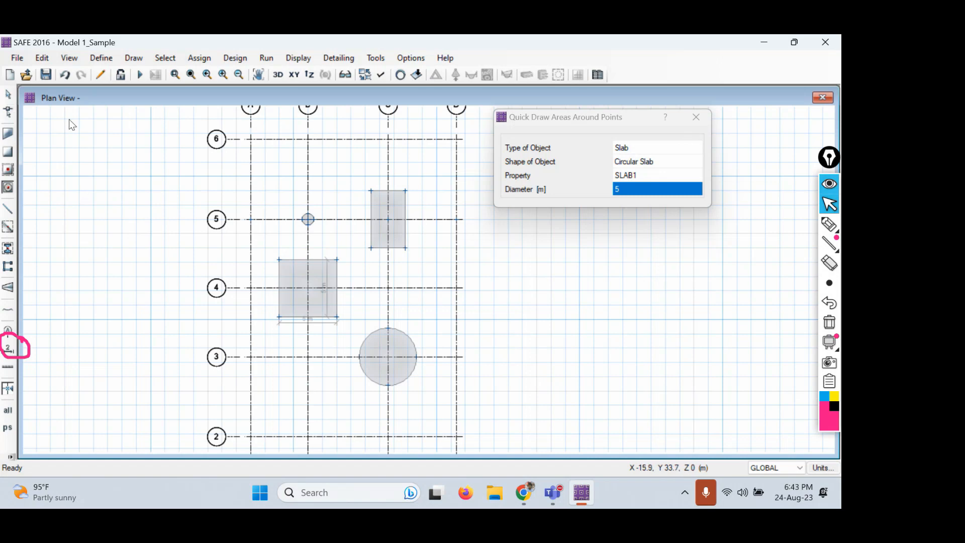
Delete all the drawn slabs together with their points and dimension lines from the plan.
left_click(9, 94)
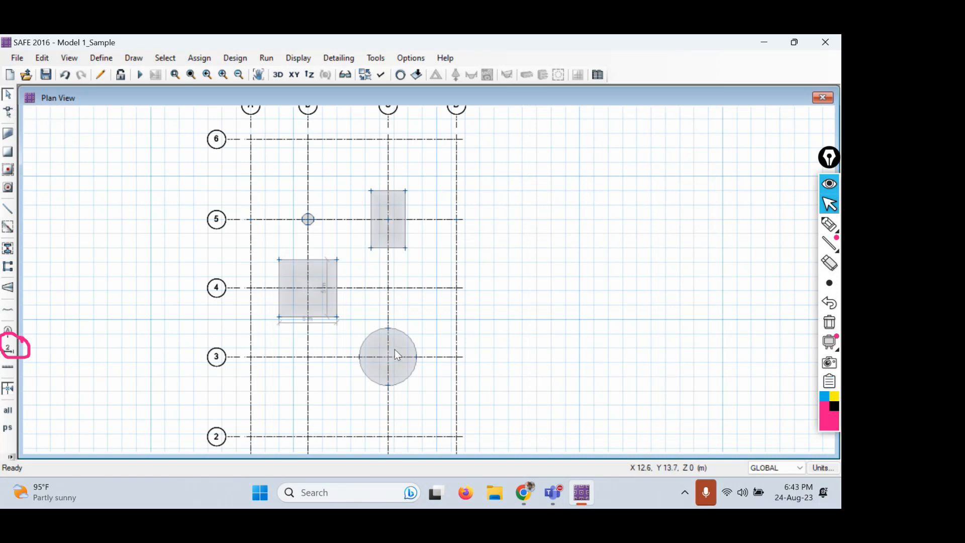
left_click_drag(186, 112, 552, 441)
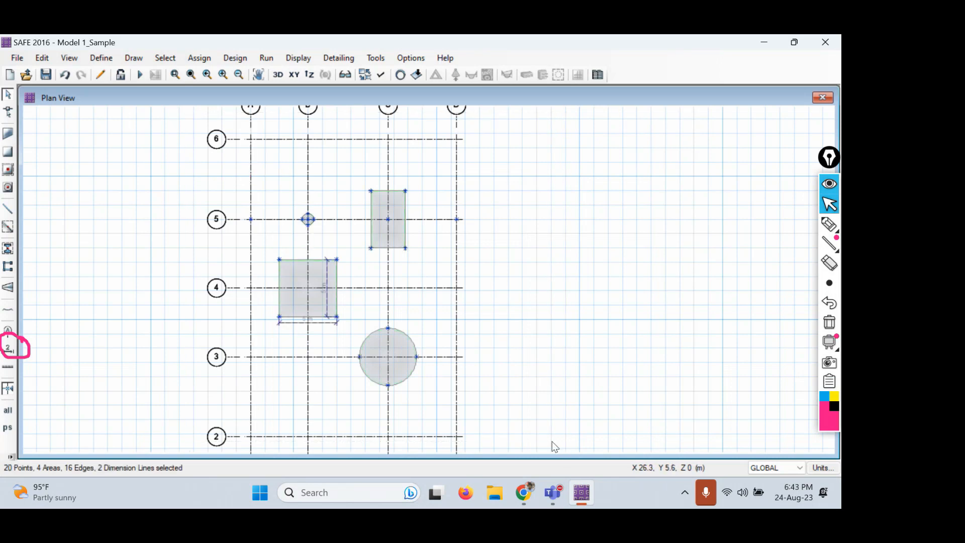
key("Delete")
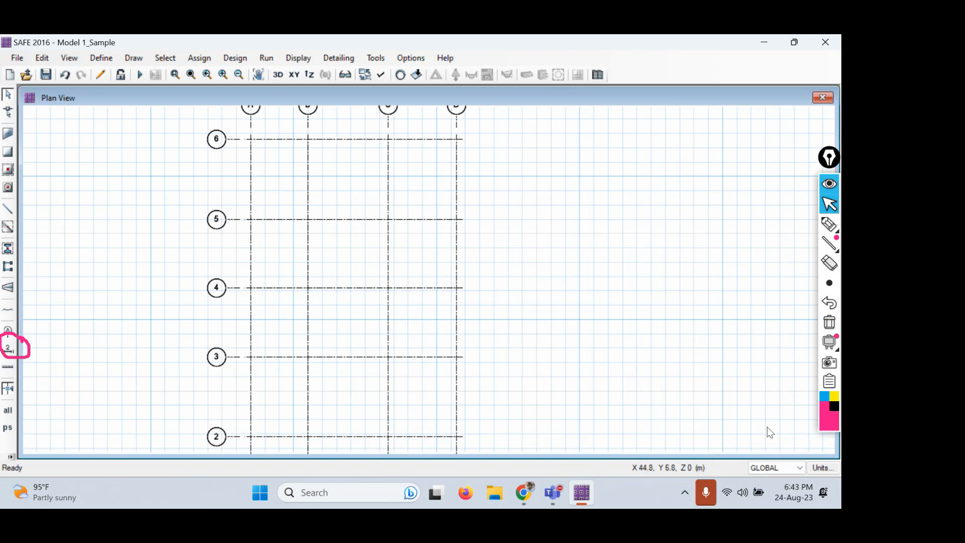
Clear the existing screen pen marks and circle the line drawing tool with the pen.
left_click(827, 325)
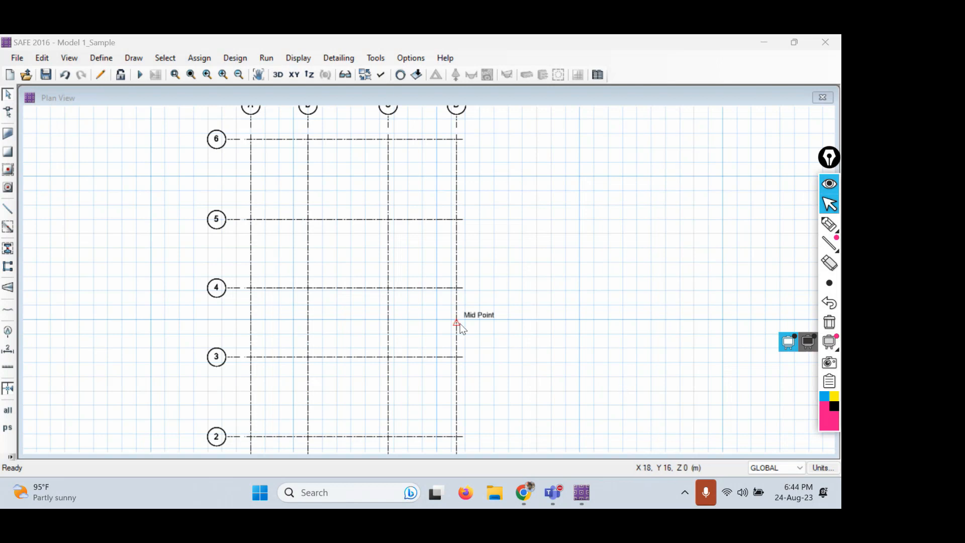
left_click(830, 225)
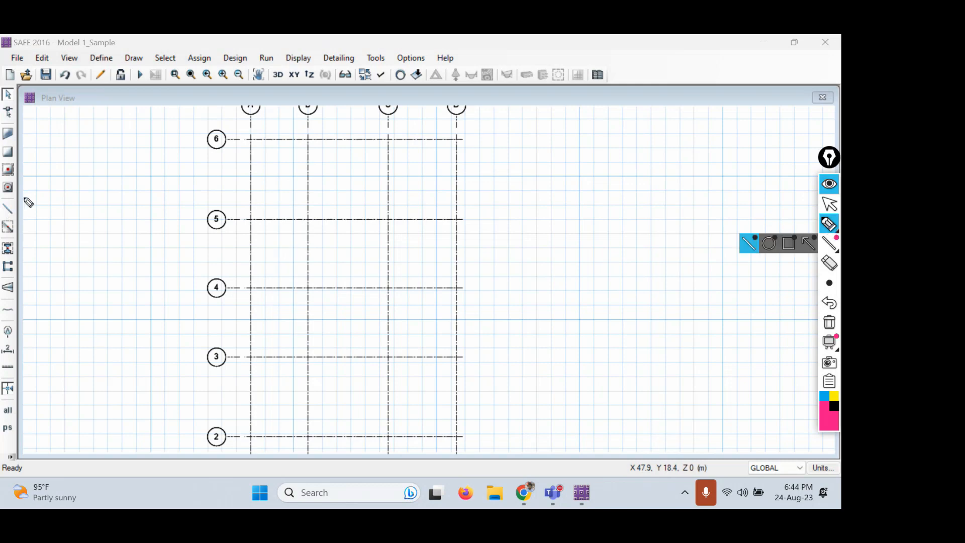
mouse_move(24, 197)
left_mouse_down()
mouse_move(10, 197)
mouse_move(3, 211)
mouse_move(37, 216)
mouse_move(13, 195)
left_mouse_up()
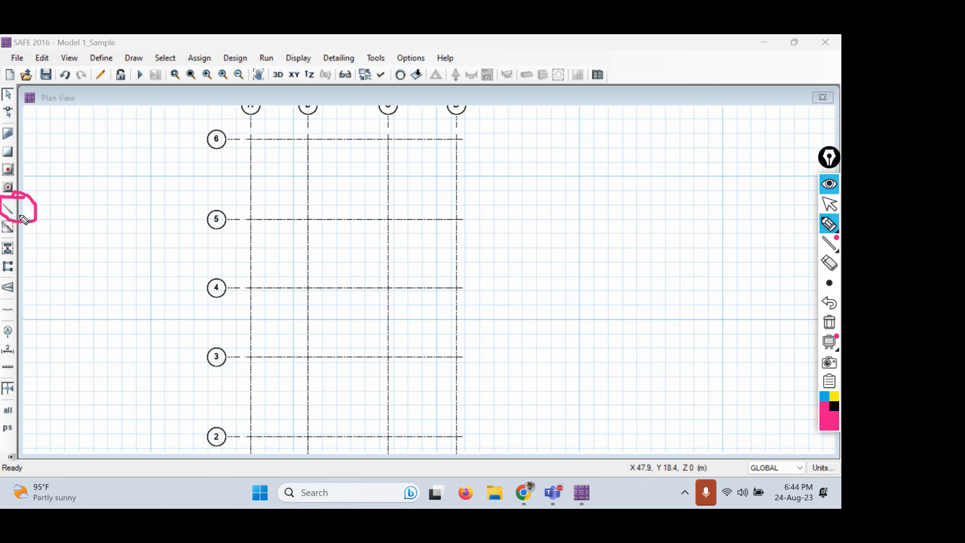
Start drawing lines with object type Beam, property BEAM1, plan offset normal 0 m and drawing type Straight Line.
left_click(829, 204)
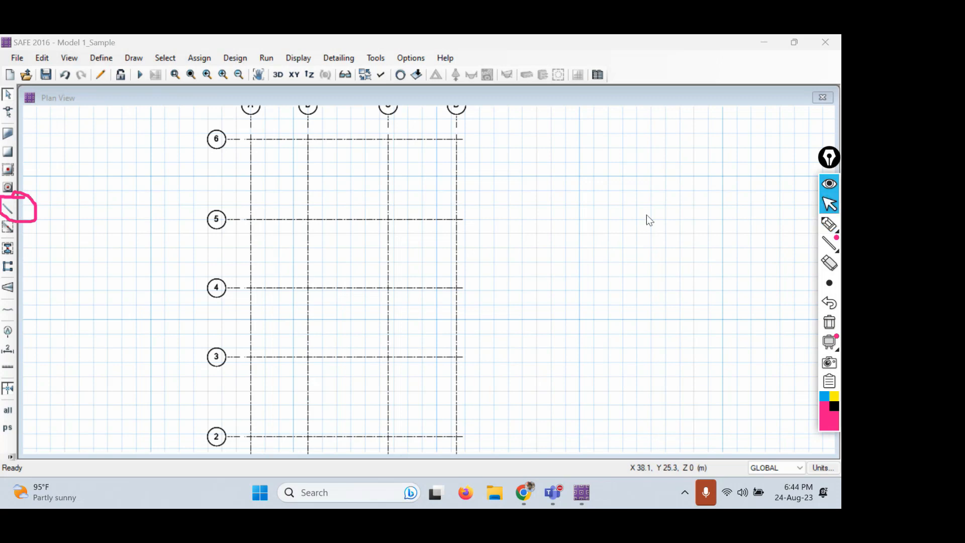
left_click(8, 211)
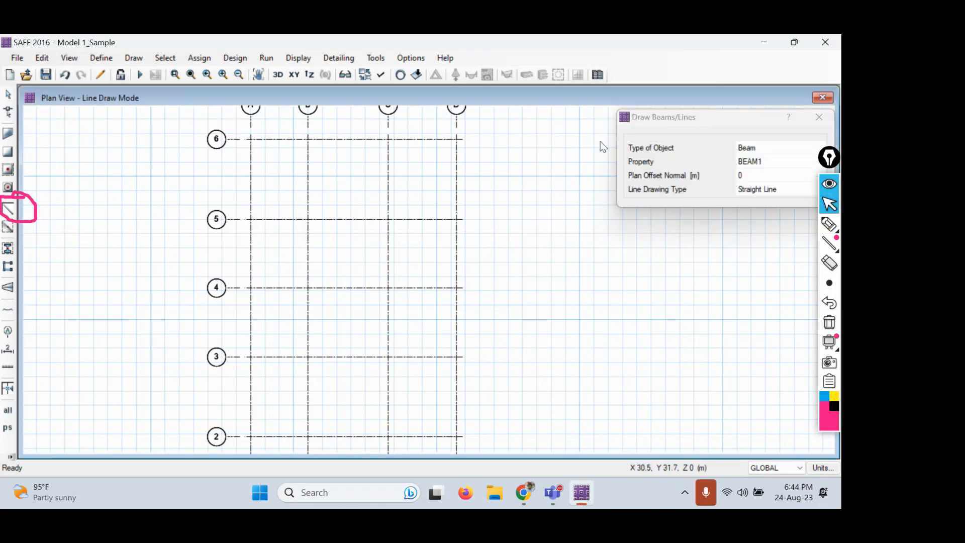
left_click_drag(694, 117, 562, 156)
left_click(656, 184)
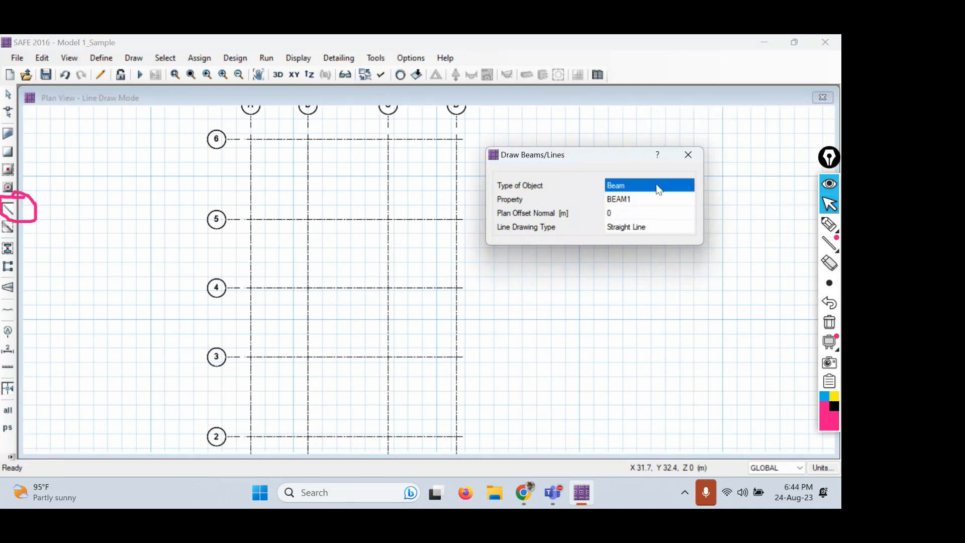
left_click(631, 200)
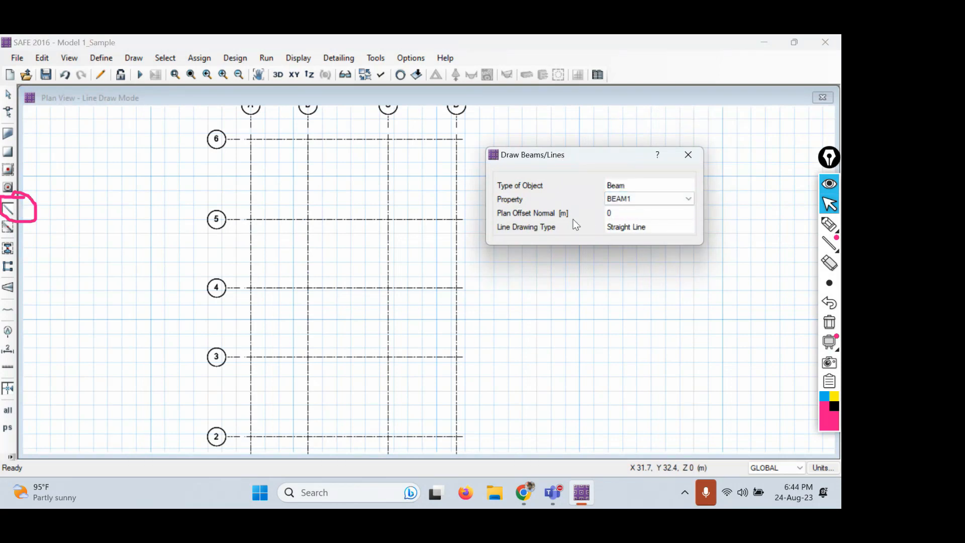
left_click(626, 216)
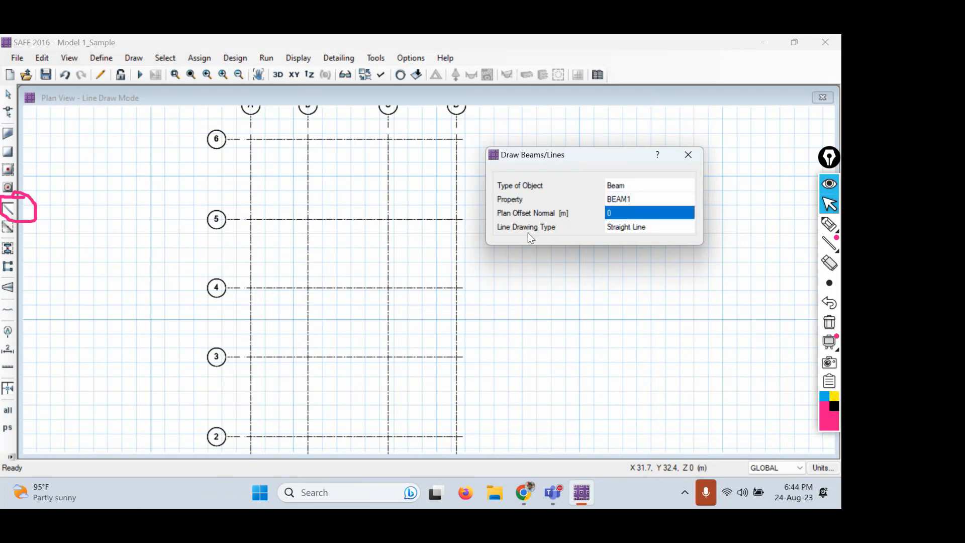
left_click(629, 227)
left_click(647, 225)
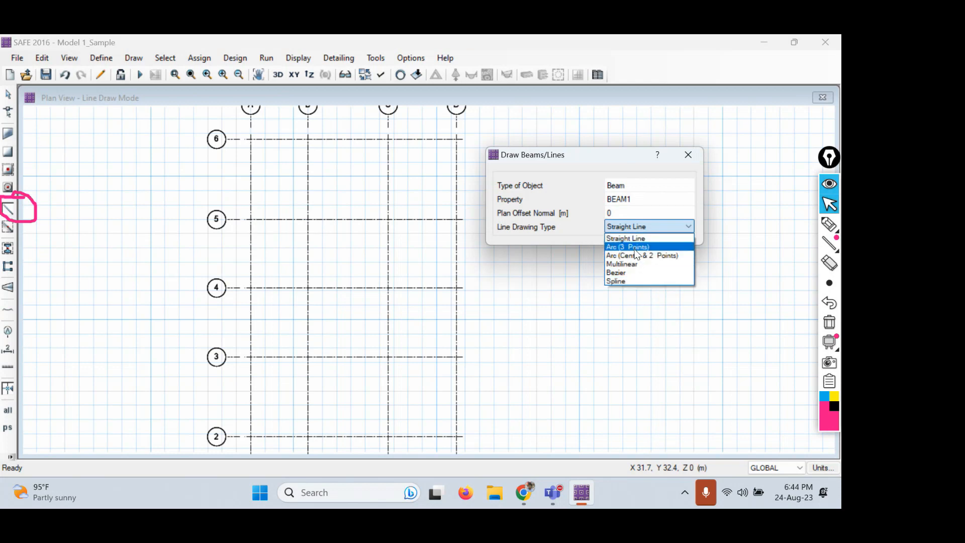
left_click(632, 240)
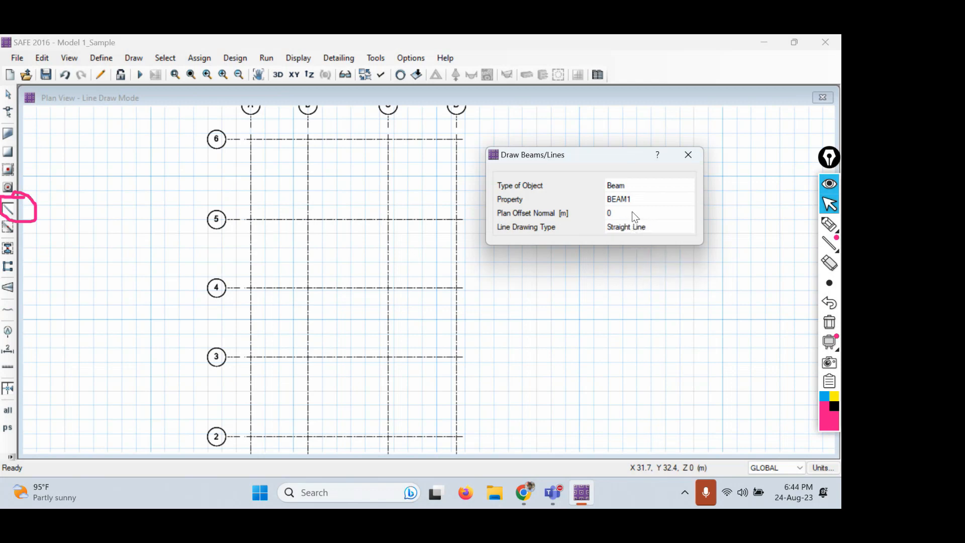
left_click_drag(564, 158, 606, 159)
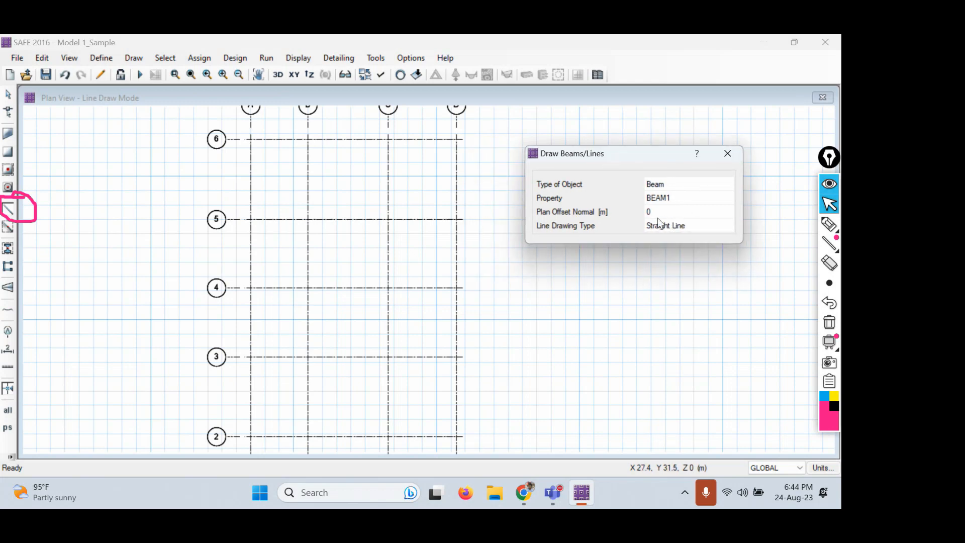
Draw connected straight beams along grid line 5 from A-5 through B-5 and C-5 to D-5.
scroll(236, 247, "up", 3)
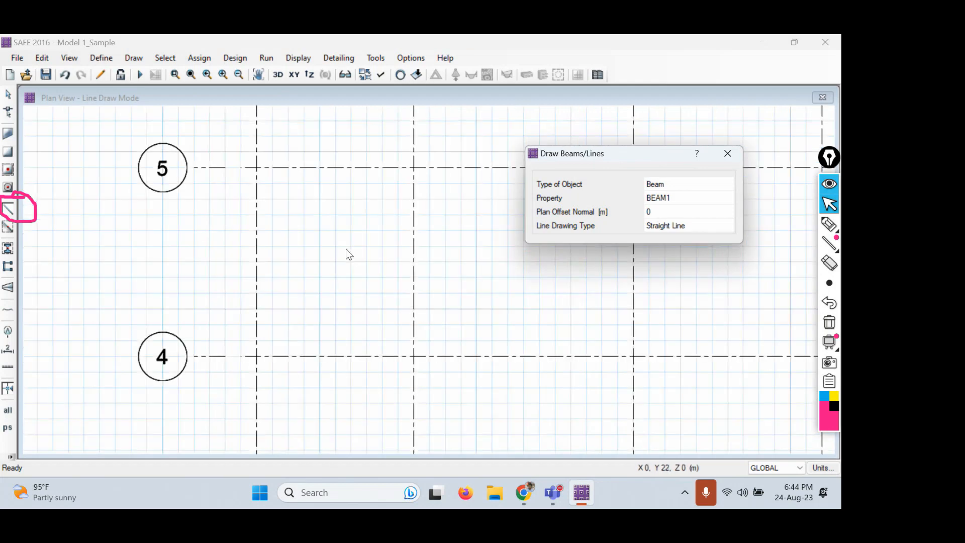
middle_click_drag(348, 254, 222, 306)
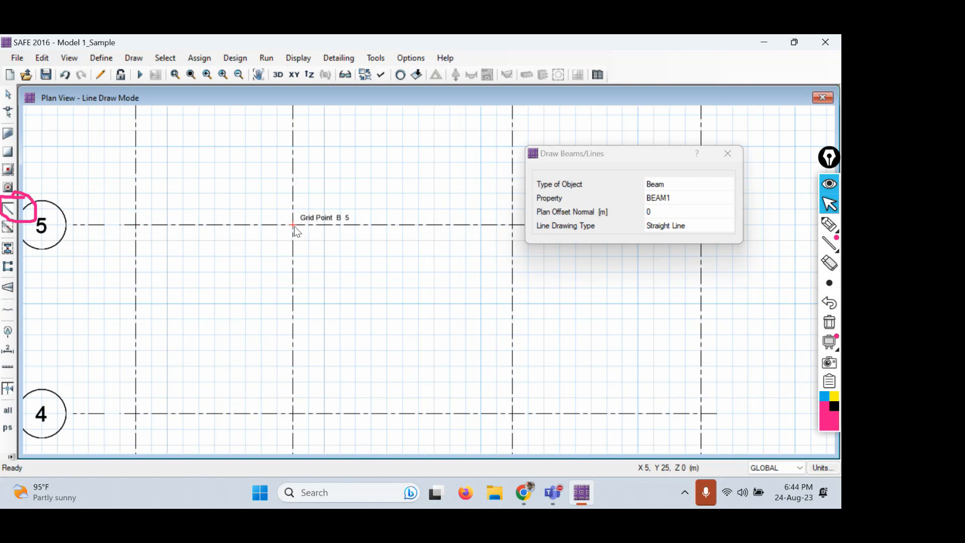
left_click(136, 224)
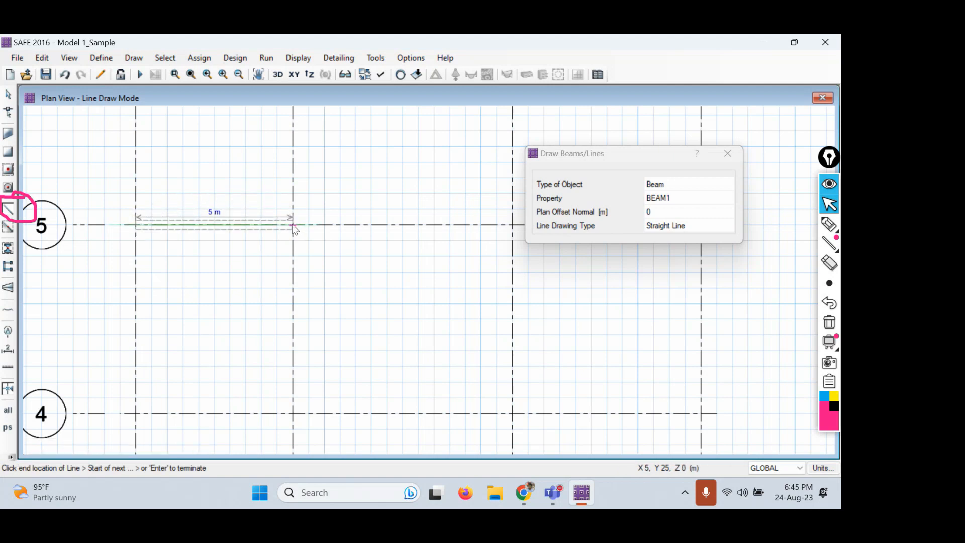
scroll(293, 225, "up", 3)
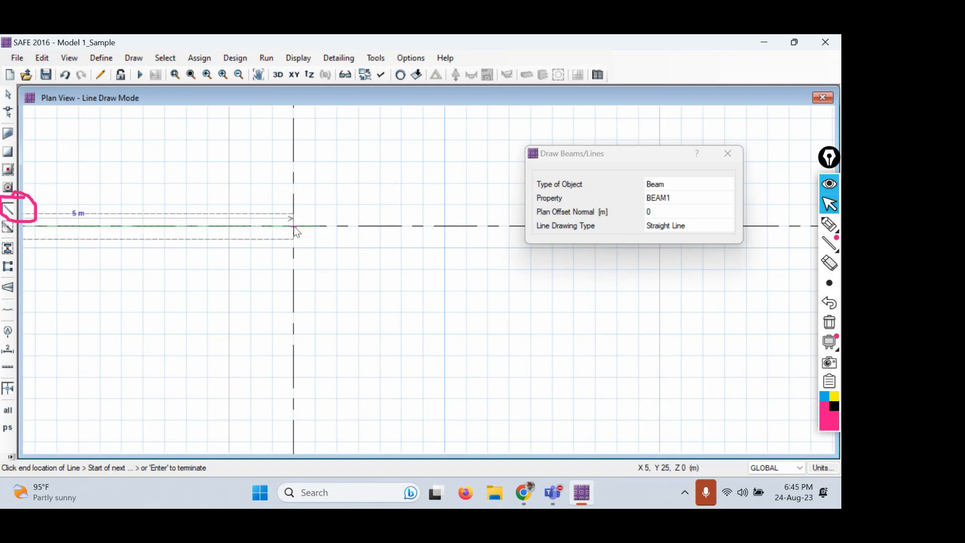
middle_click_drag(244, 251, 438, 250)
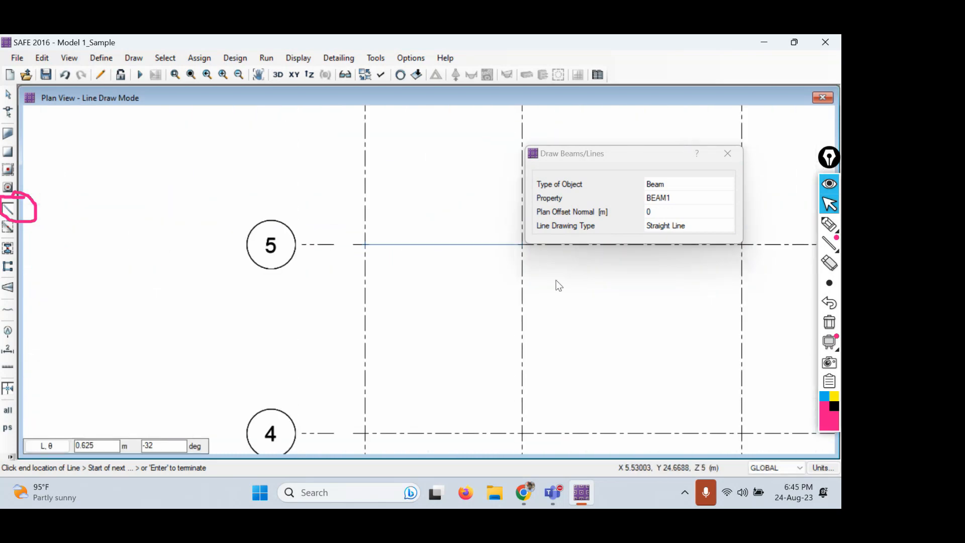
middle_click_drag(559, 286, 215, 275)
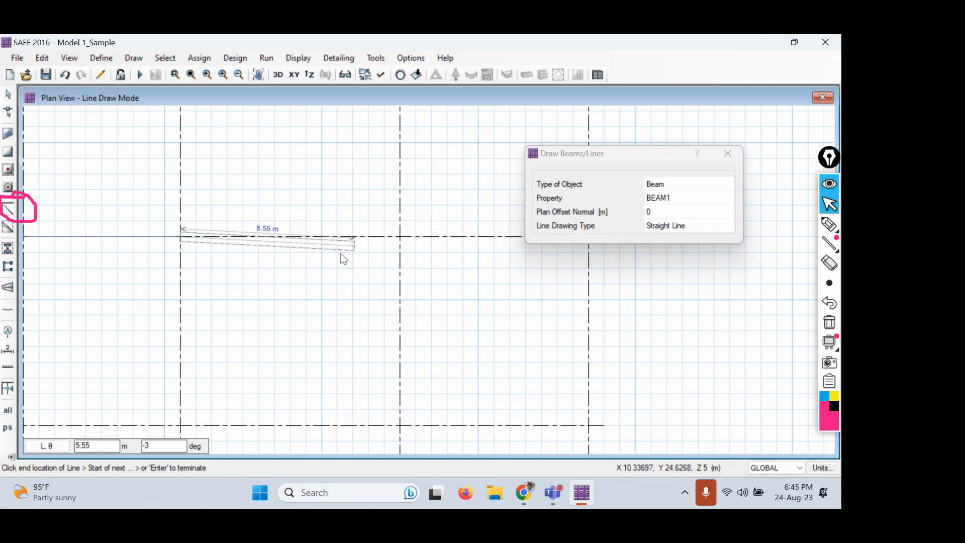
left_click(401, 238)
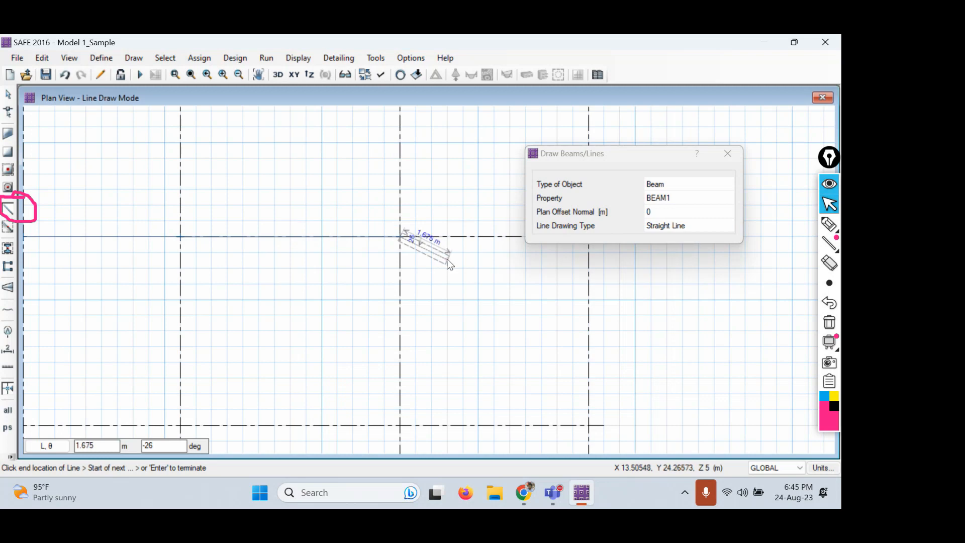
middle_click_drag(529, 263, 357, 269)
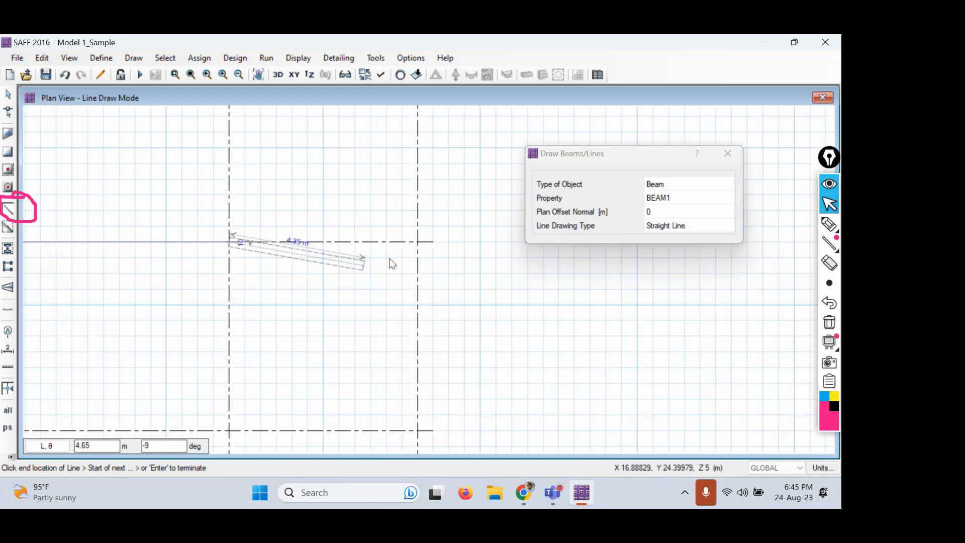
left_click(418, 242)
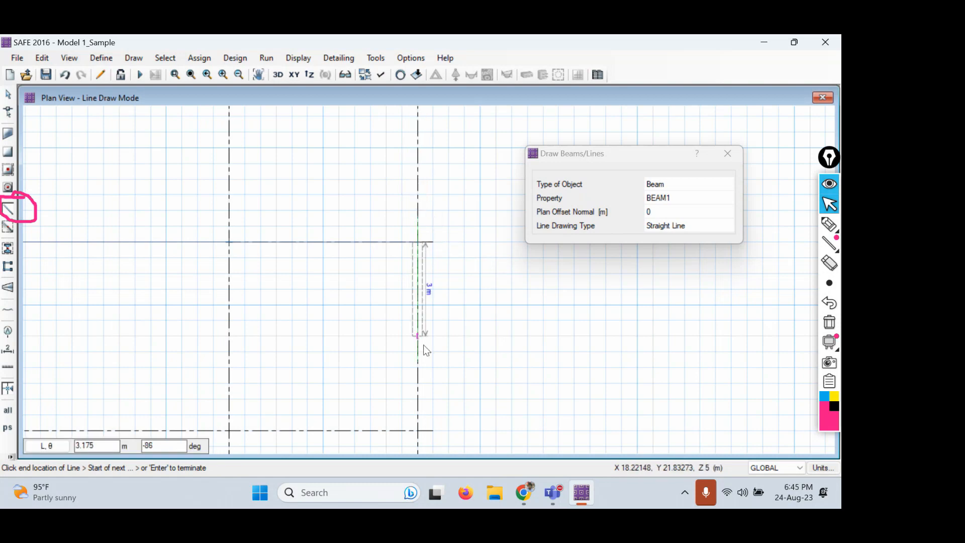
Continue the beam chain diagonally from D-5 to C-4 and on to B-5.
left_click(230, 431)
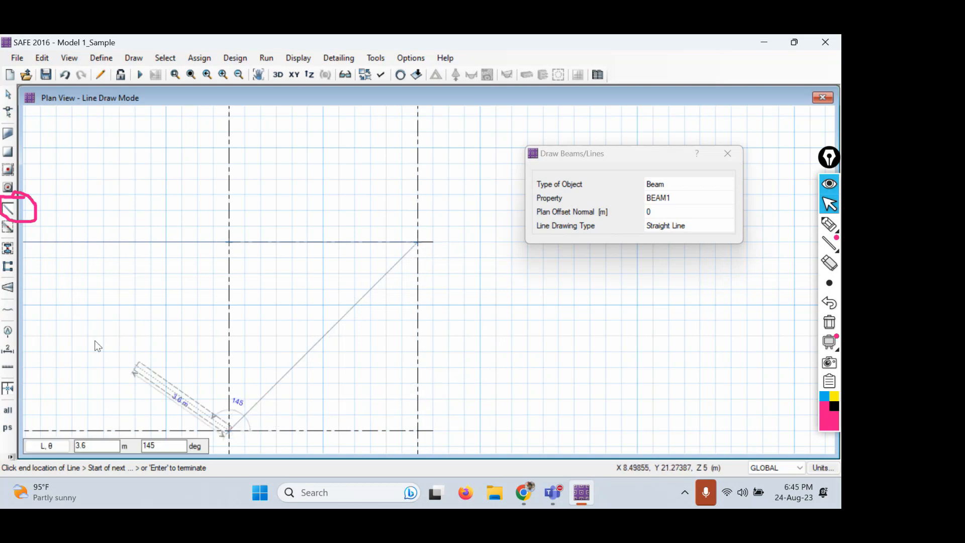
middle_click_drag(120, 279, 272, 260)
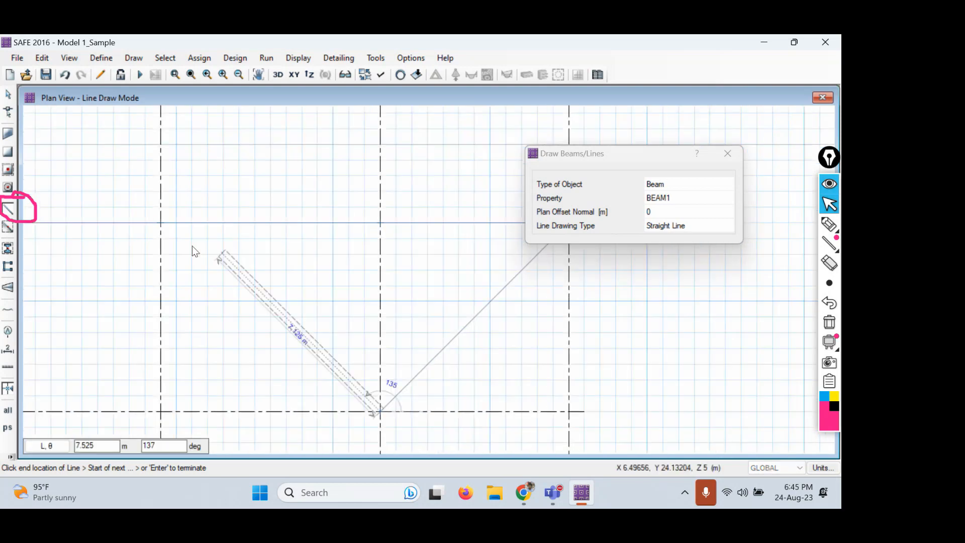
left_click(160, 223)
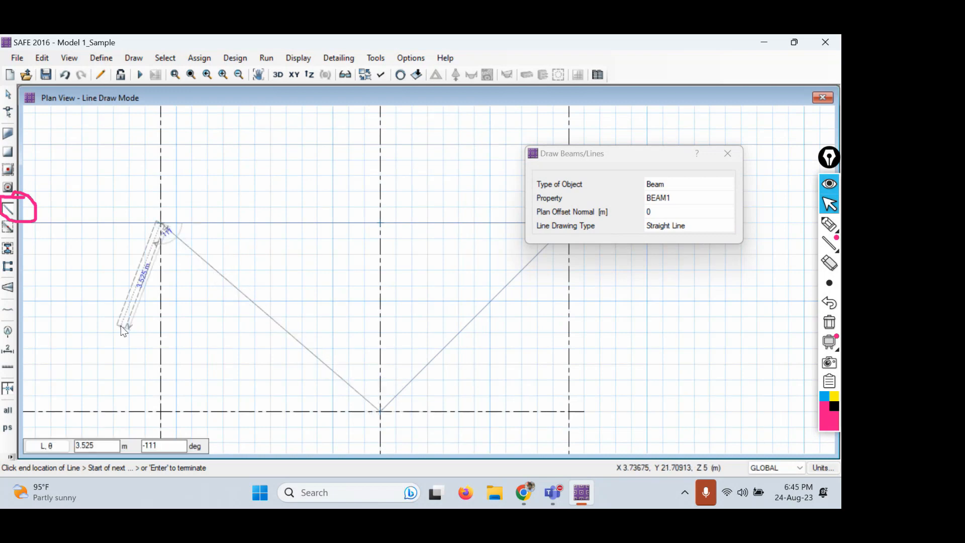
Continue the beams from B-5 to the point on grid line 6 midway between B and C, and end the chain at C-5.
scroll(296, 148, "down", 2)
scroll(295, 146, "up", 1)
middle_click_drag(295, 144, 291, 241)
left_click(351, 143)
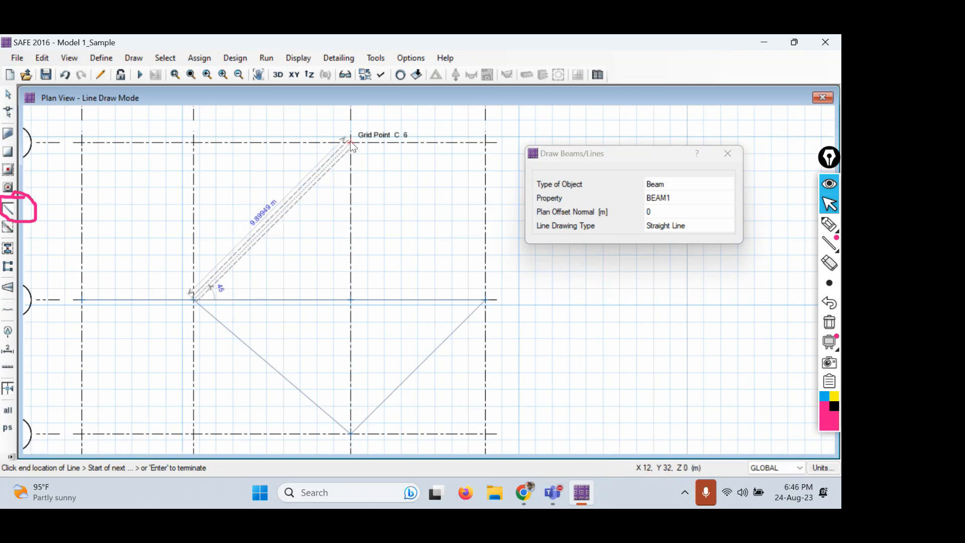
left_click(272, 143)
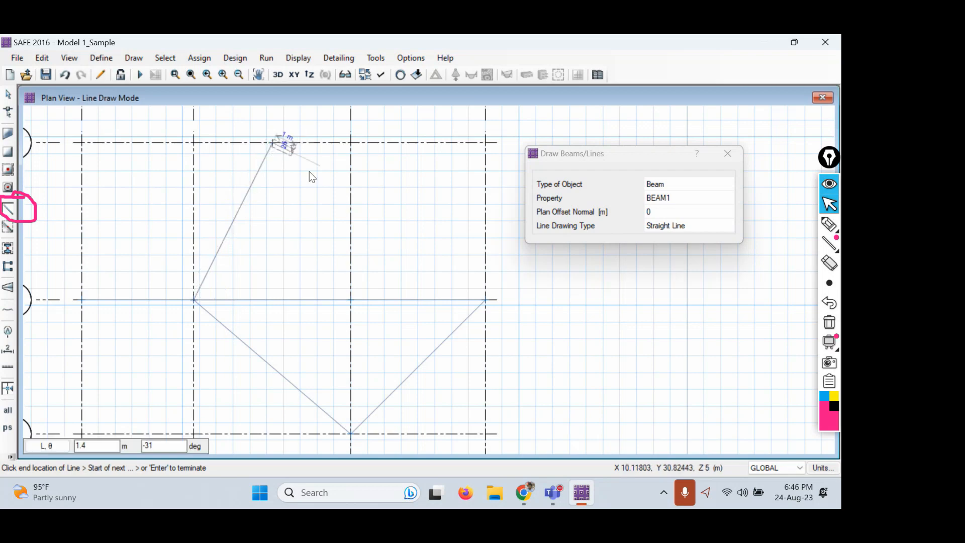
left_click(349, 299)
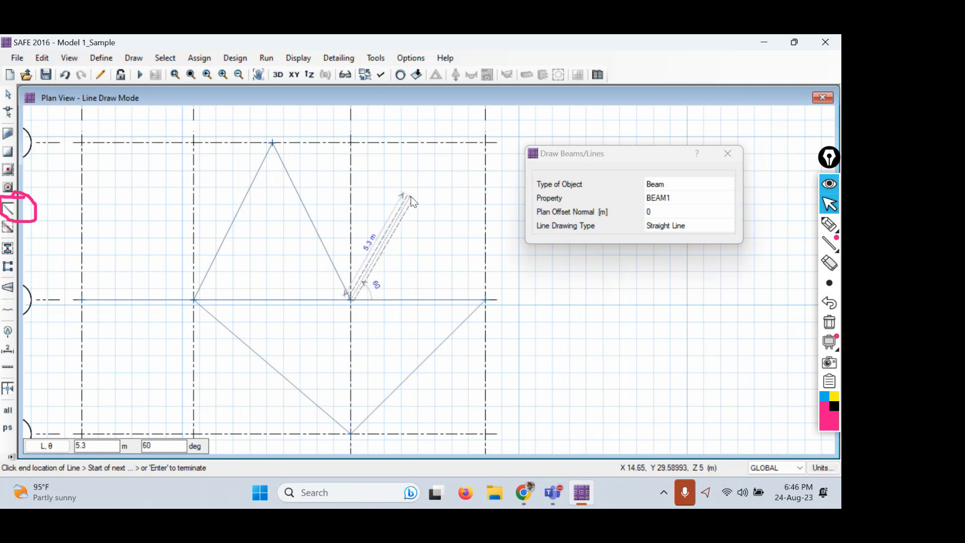
key("Escape")
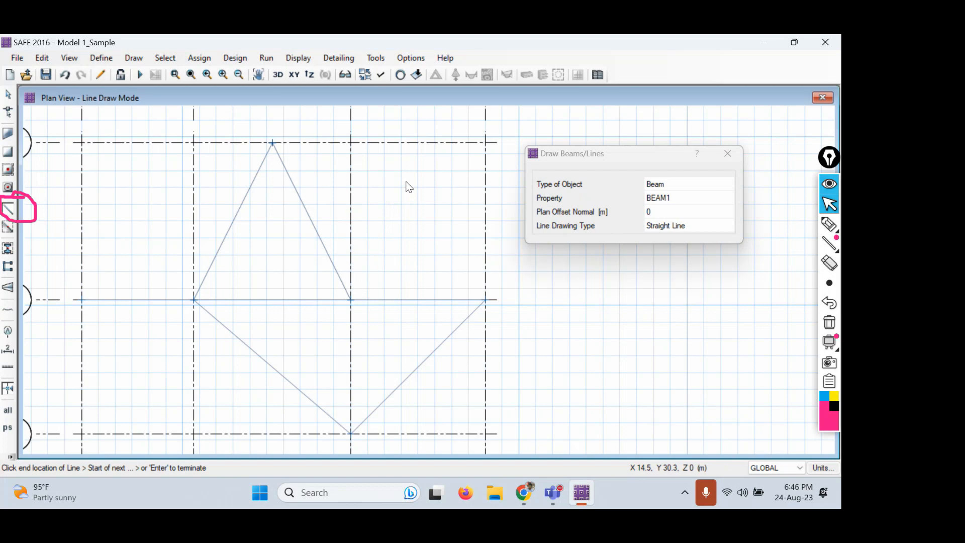
Draw a separate diagonal beam from C-5 to D-6 and leave the line drawing mode.
left_click(351, 300)
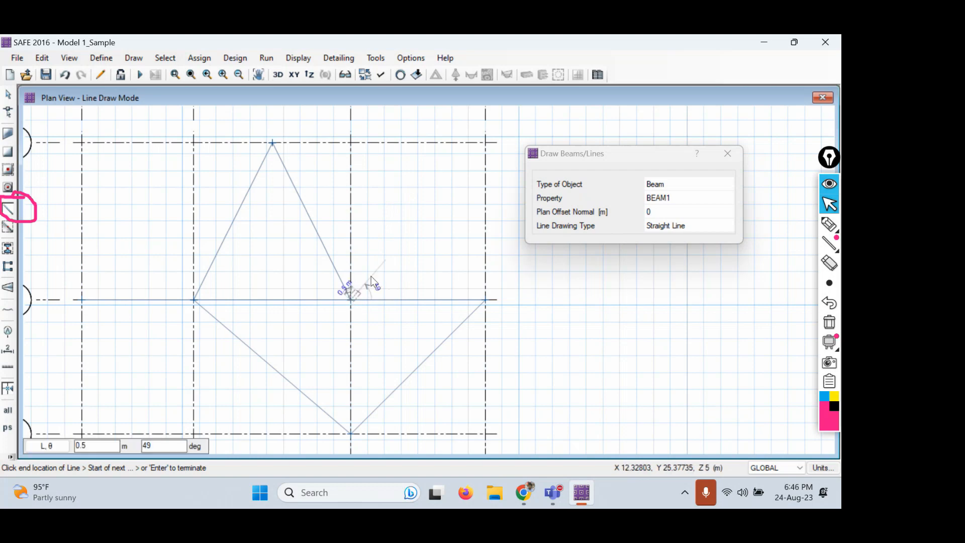
left_click(487, 143)
key("Escape")
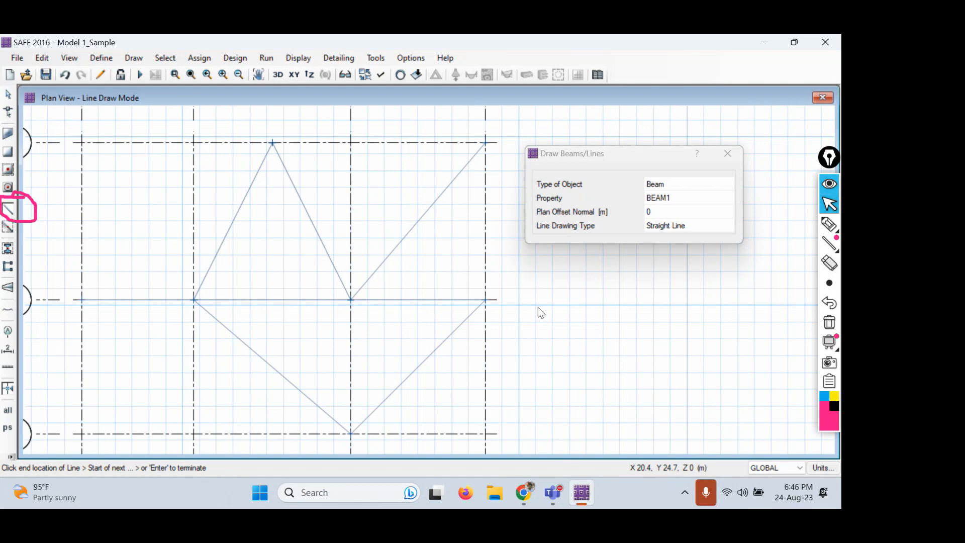
left_click(8, 95)
left_click_drag(642, 246, 568, 352)
left_click_drag(605, 228, 588, 324)
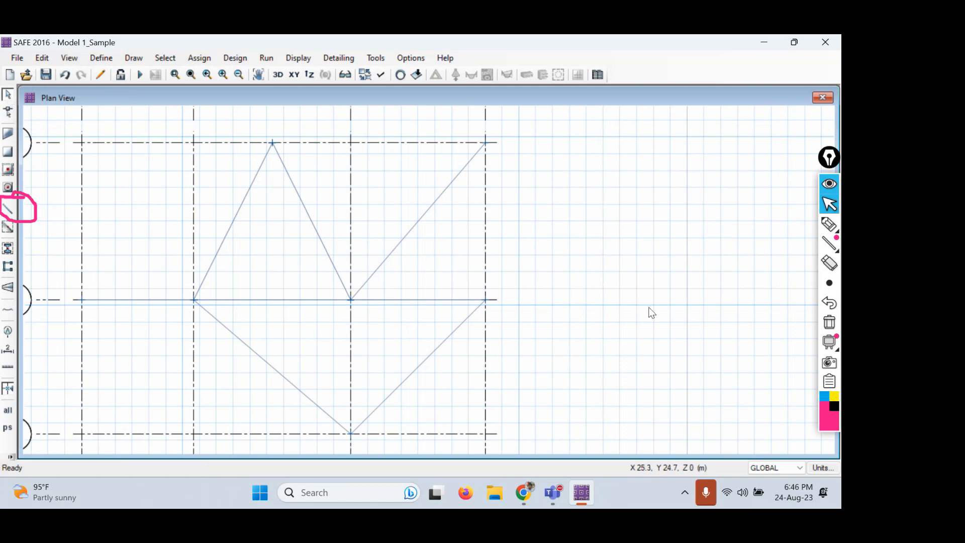
Examine the drawn beams in the 3D view from different rotation angles, then return to the plan view.
scroll(418, 273, "down", 3)
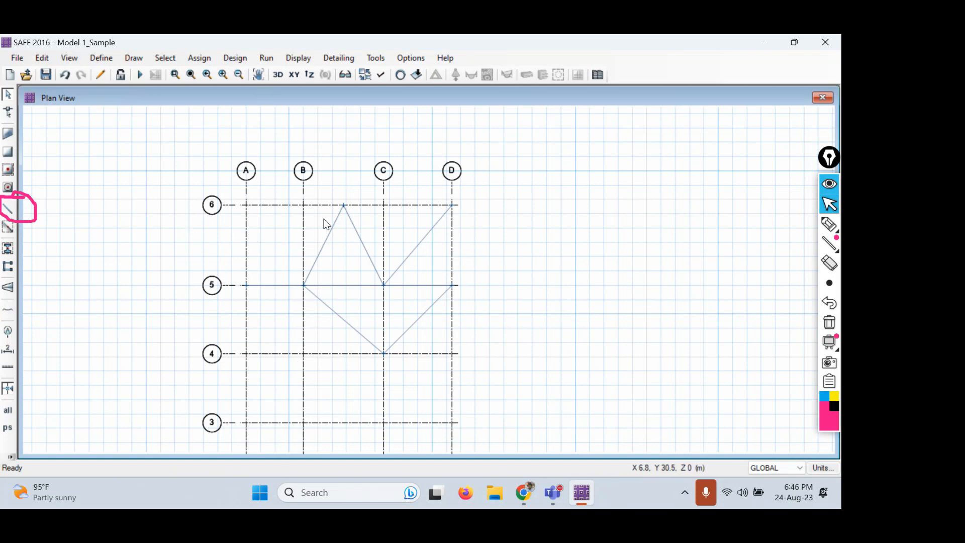
left_click(277, 74)
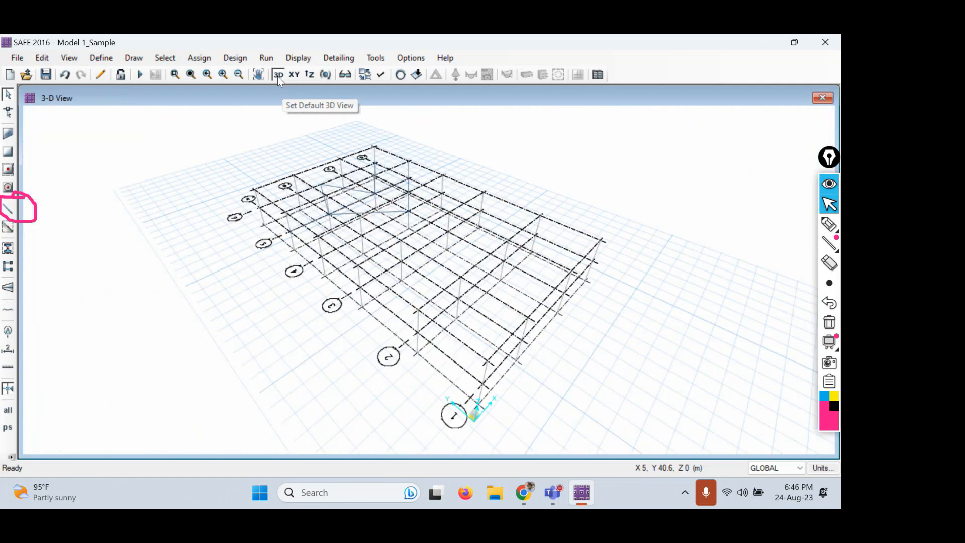
left_click(325, 74)
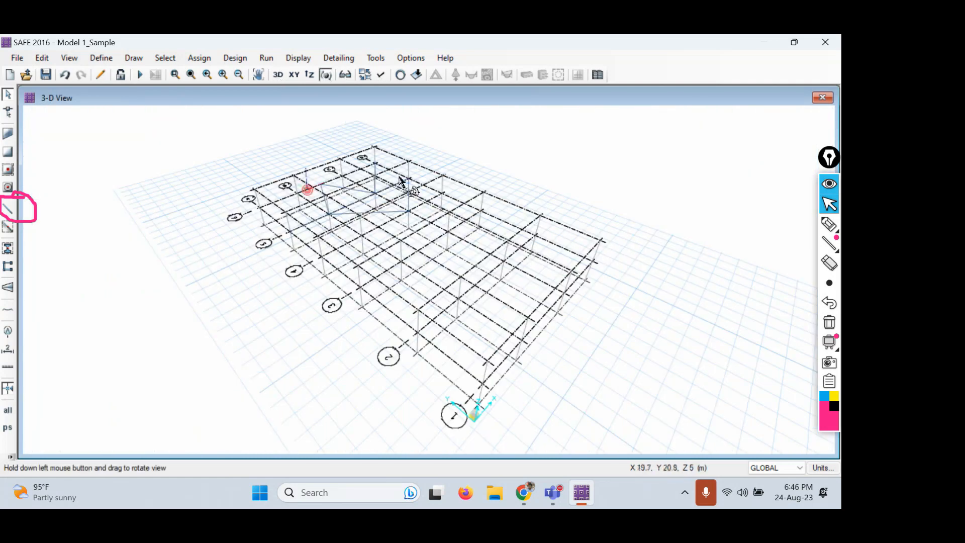
left_click_drag(394, 188, 462, 192)
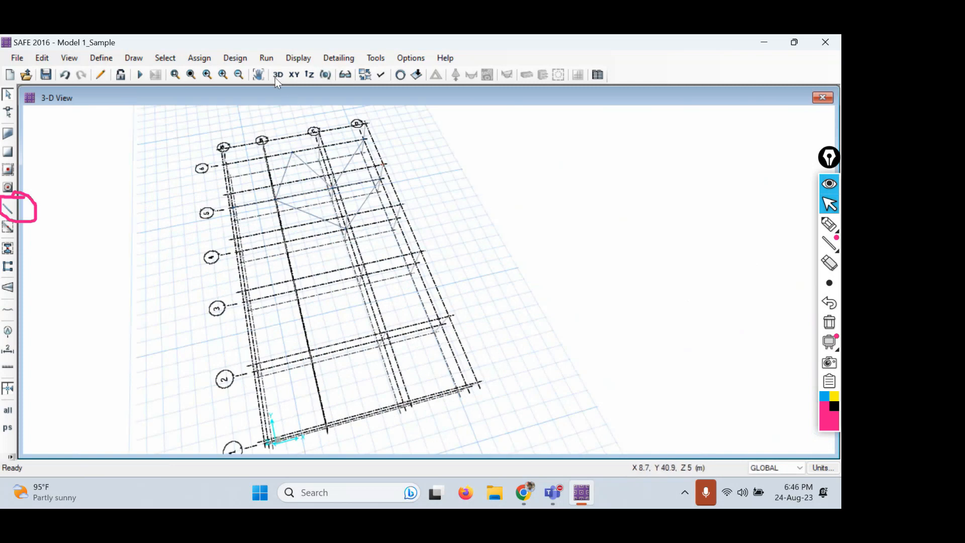
left_click(326, 74)
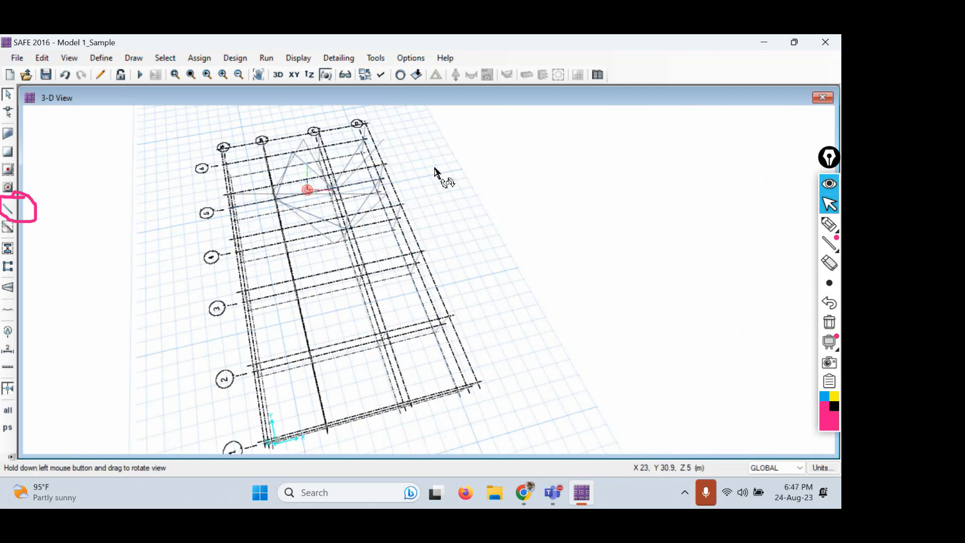
left_click_drag(435, 172, 409, 175)
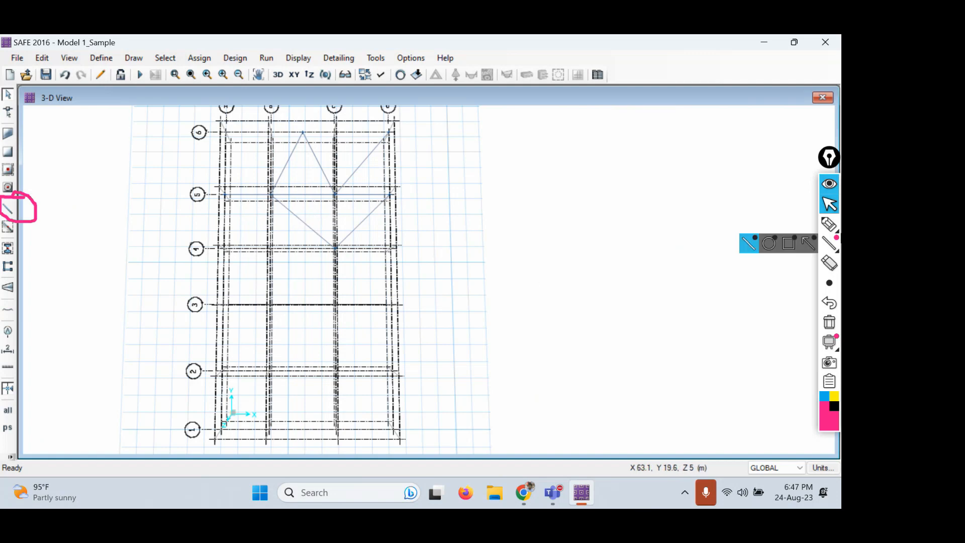
mouse_move(818, 348)
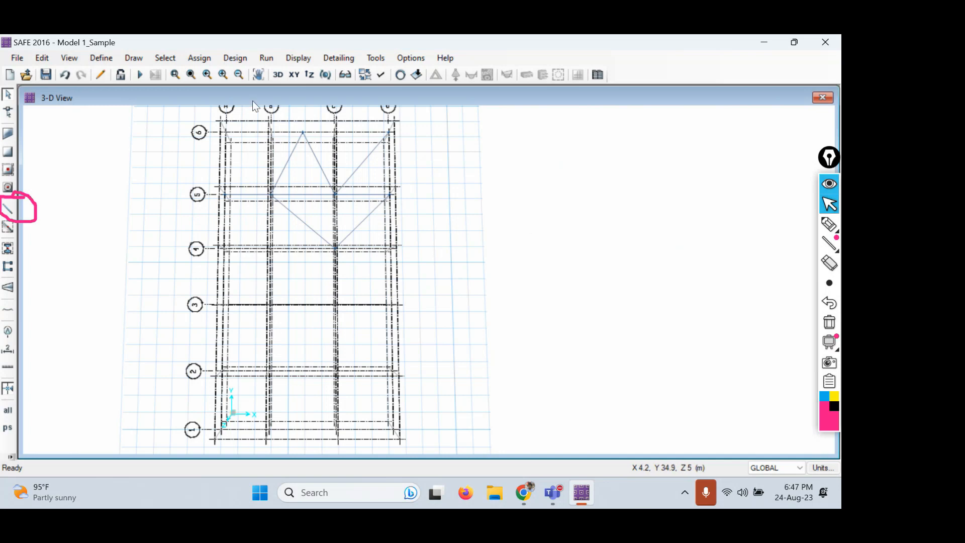
left_click(293, 76)
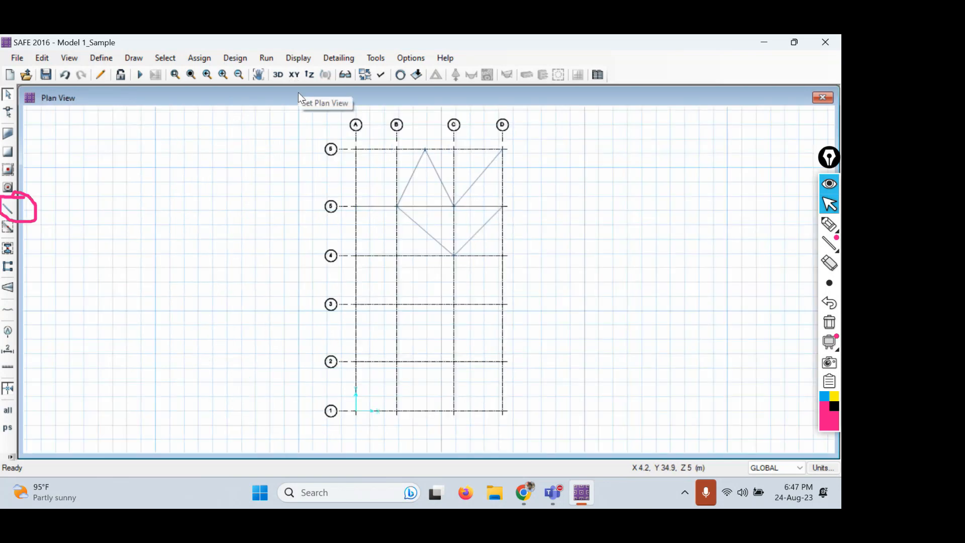
Select all the drawn beams across the grid, delete them, and clear the pink screen annotation.
left_click_drag(303, 107, 534, 426)
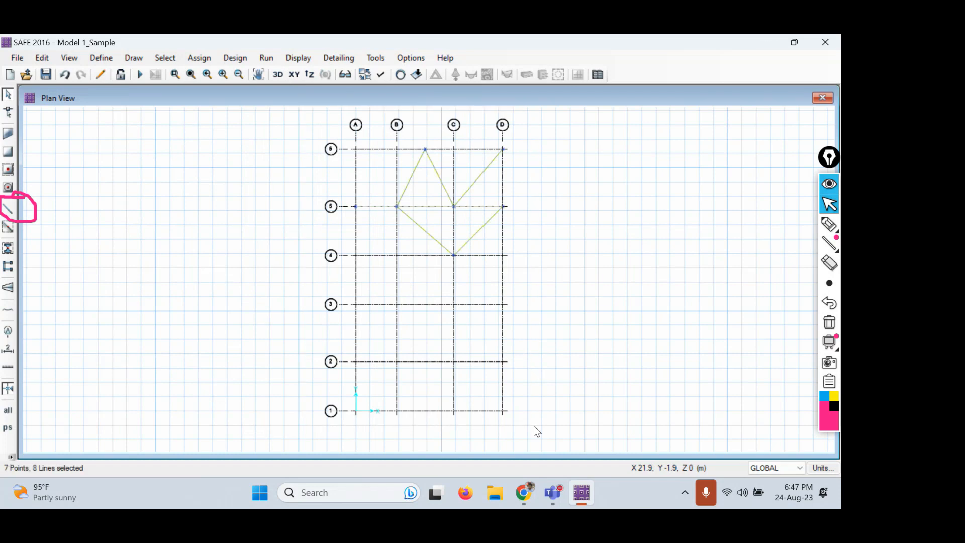
key("Delete")
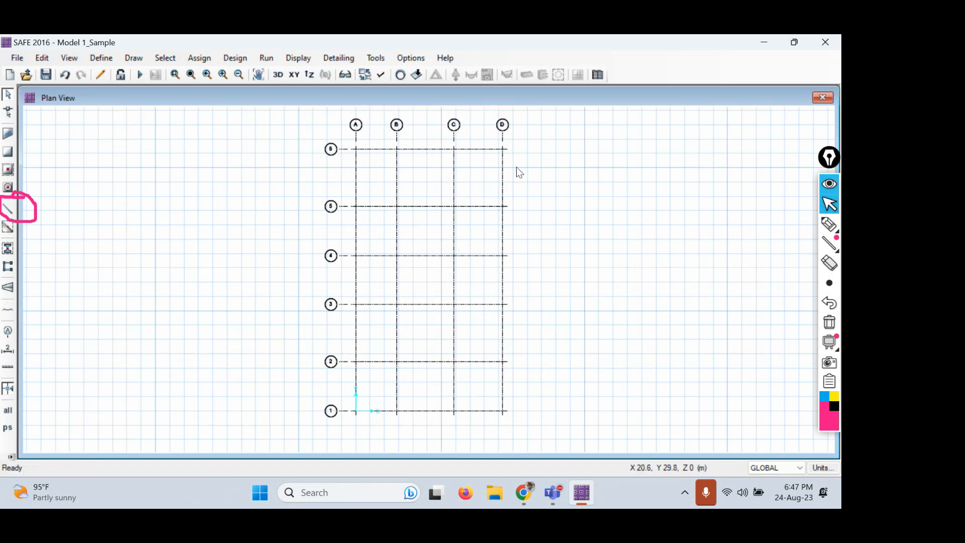
left_click(830, 322)
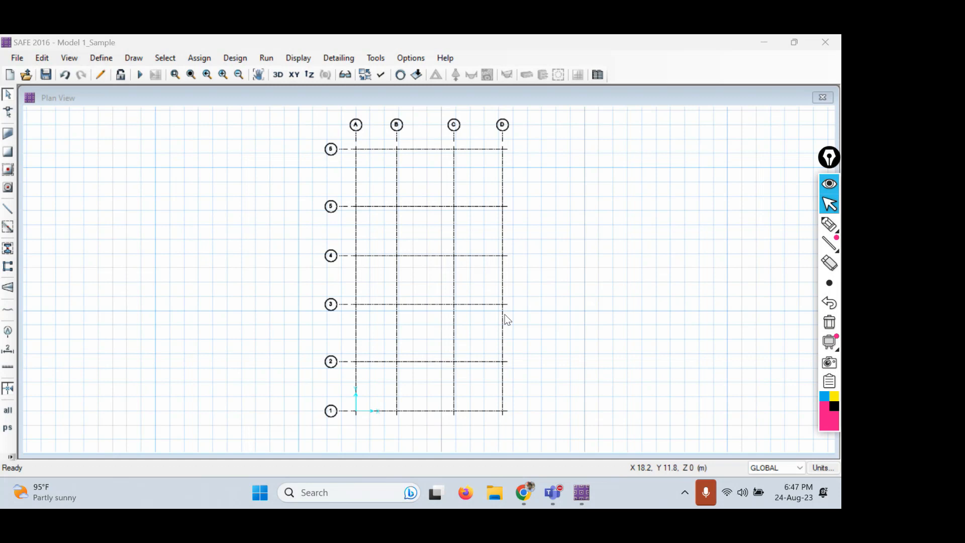
Find Notepad through the Windows search and open a blank document in it.
left_click(369, 493)
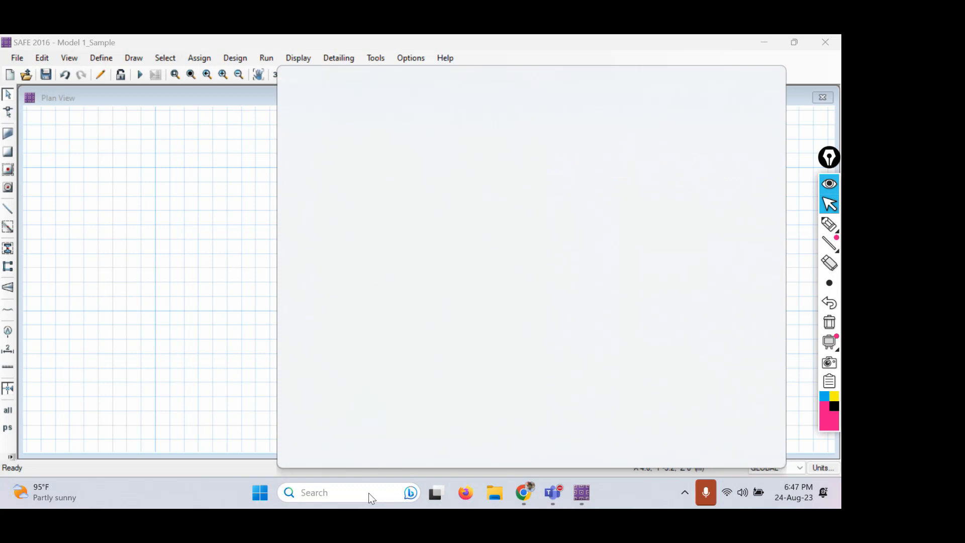
type("notes")
key("BackSpace")
type("pad")
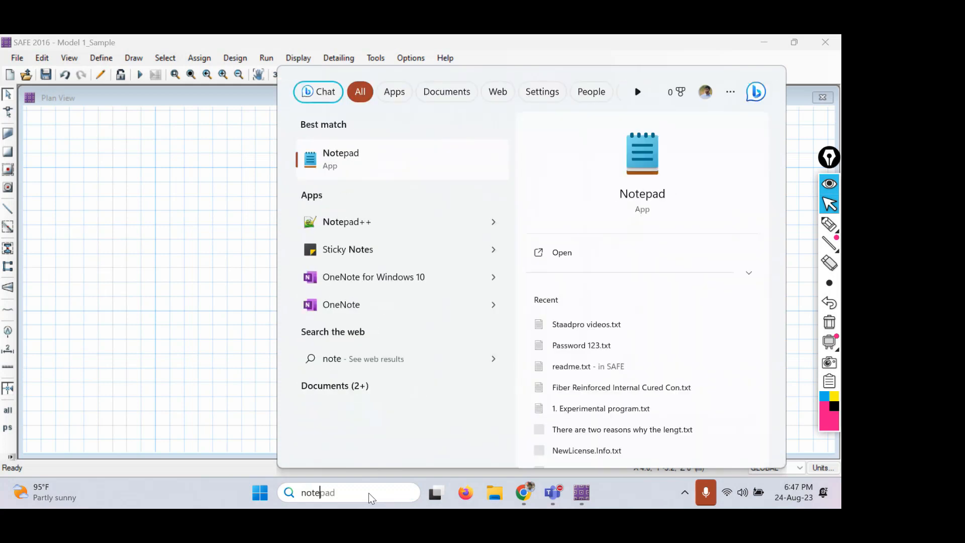
key("Return")
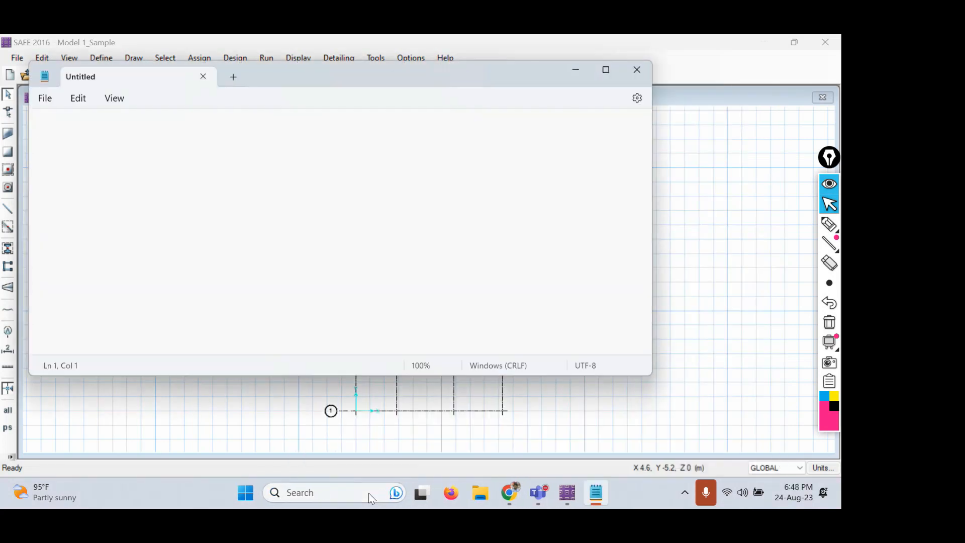
Write the heading "Steps in modelling of foundations:" and enlarge the text display to 150%.
type("Steps")
scroll(206, 250, "up", 5, "ctrl")
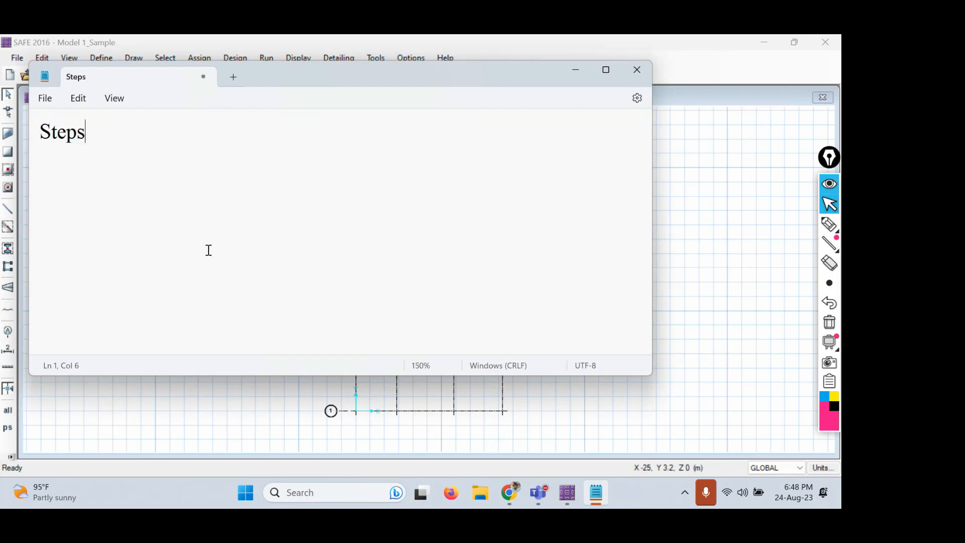
type("in modelli")
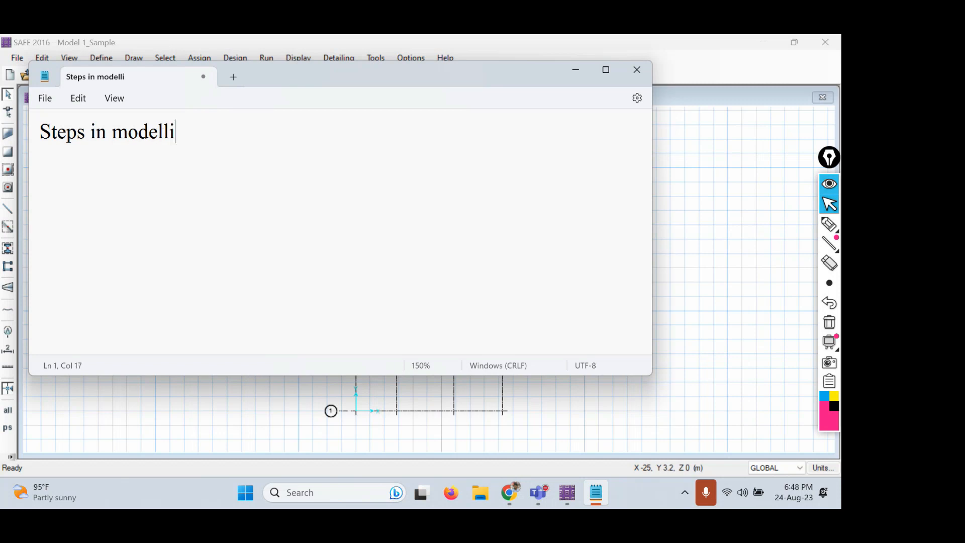
type("ng of found")
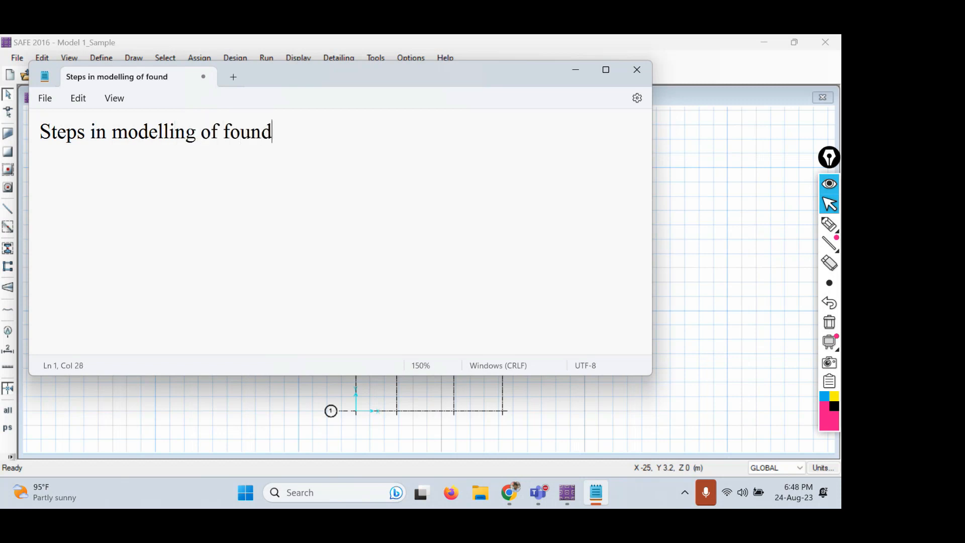
type("ations:")
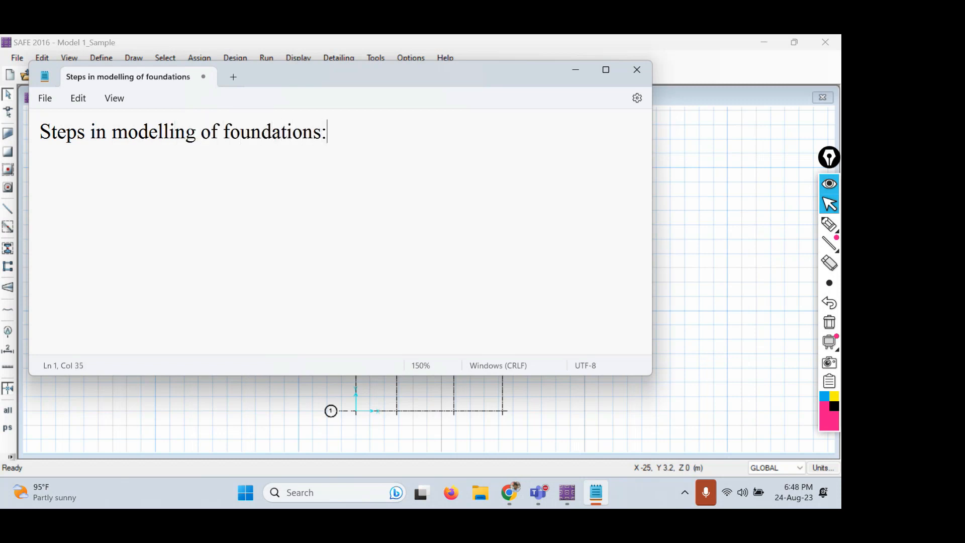
Below the heading, after a blank line, list "1. Draw grid lines" and "2. Define material properties".
key("Return")
key("Return")
type("1. Dra")
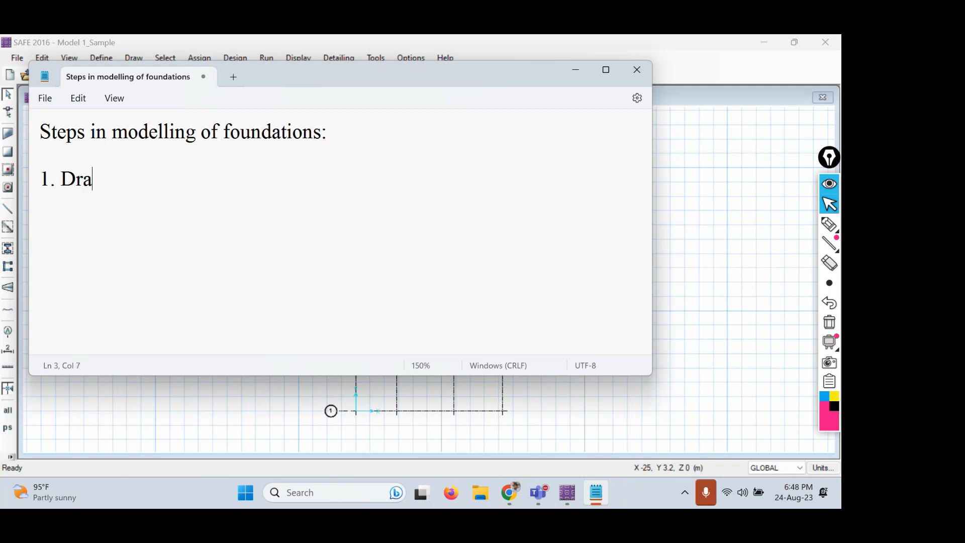
type("w grid ")
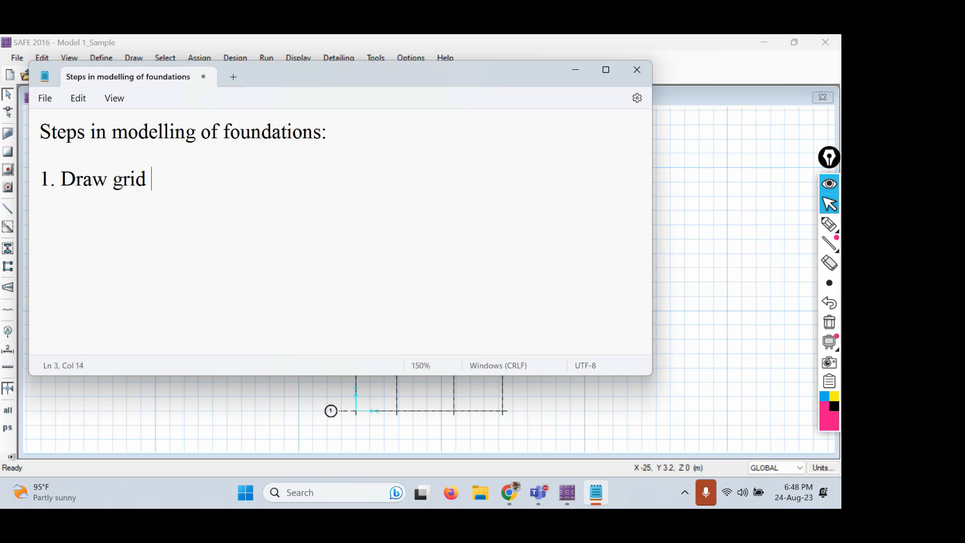
type("lines")
key("Return")
type("2. ")
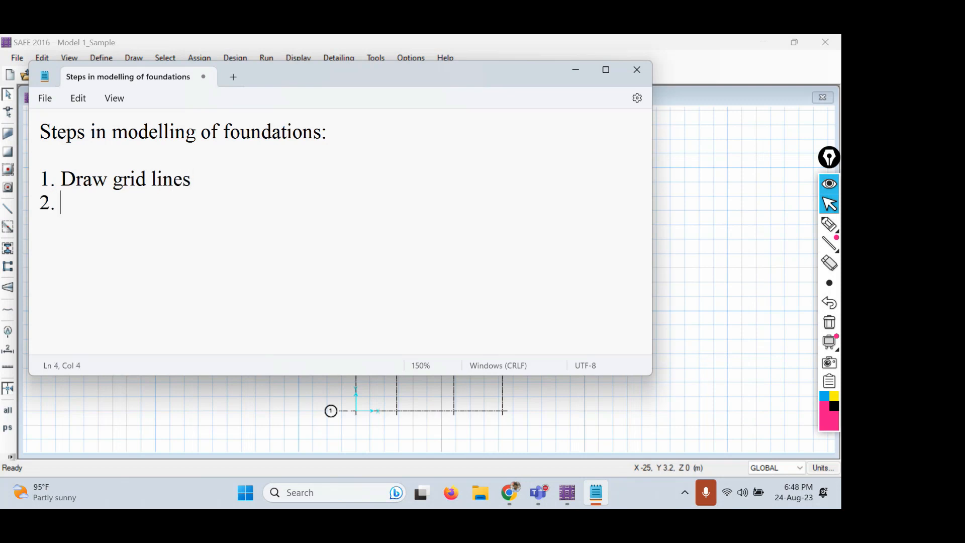
type("Define")
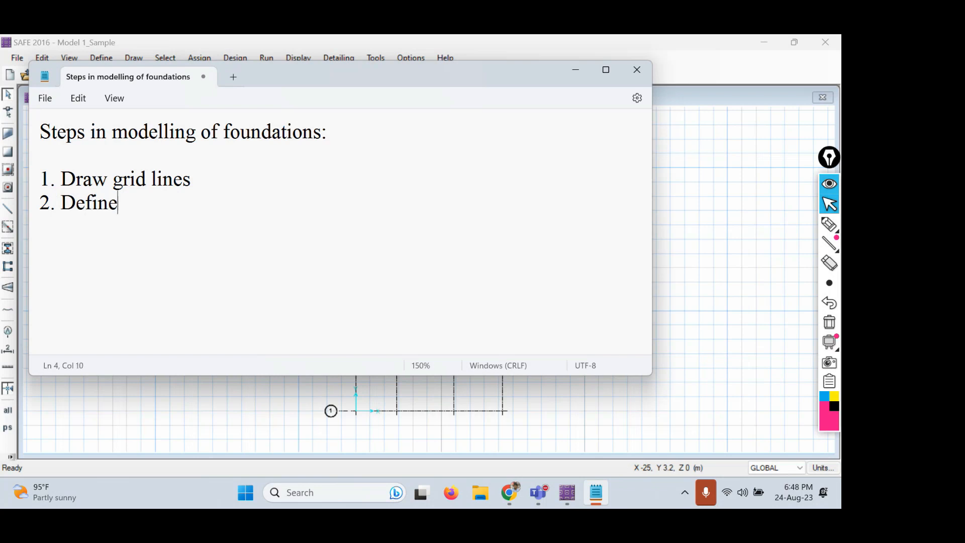
type(" material proper")
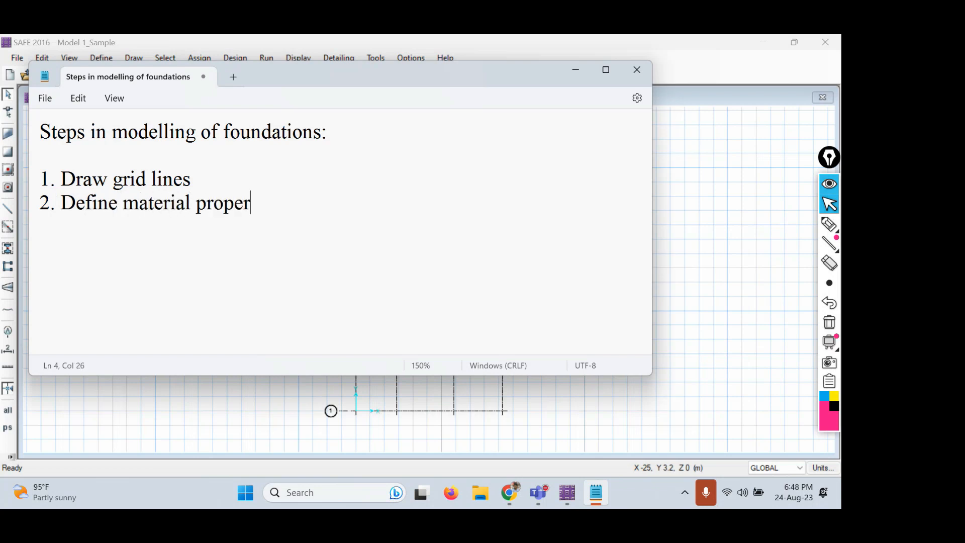
type("ties")
Highlight the grid lines item and the material properties item in turn to review the listed steps.
left_click(215, 182)
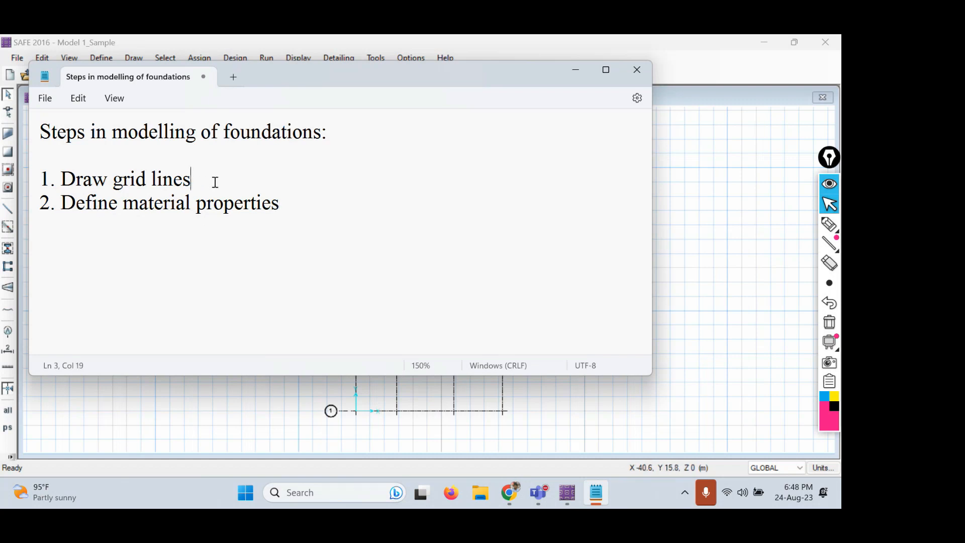
mouse_move(215, 182)
left_mouse_down()
mouse_move(4, 164)
mouse_move(21, 179)
left_mouse_up()
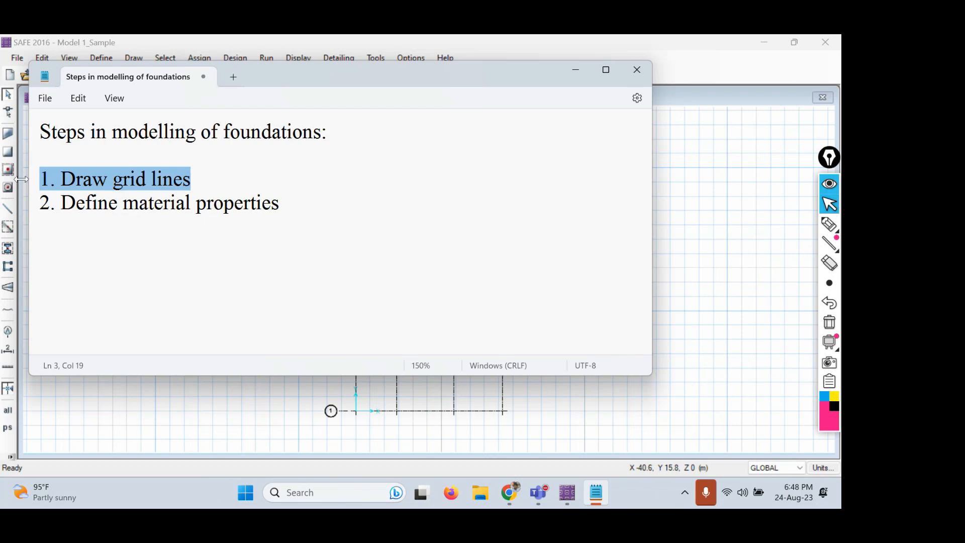
left_click_drag(303, 210, 25, 211)
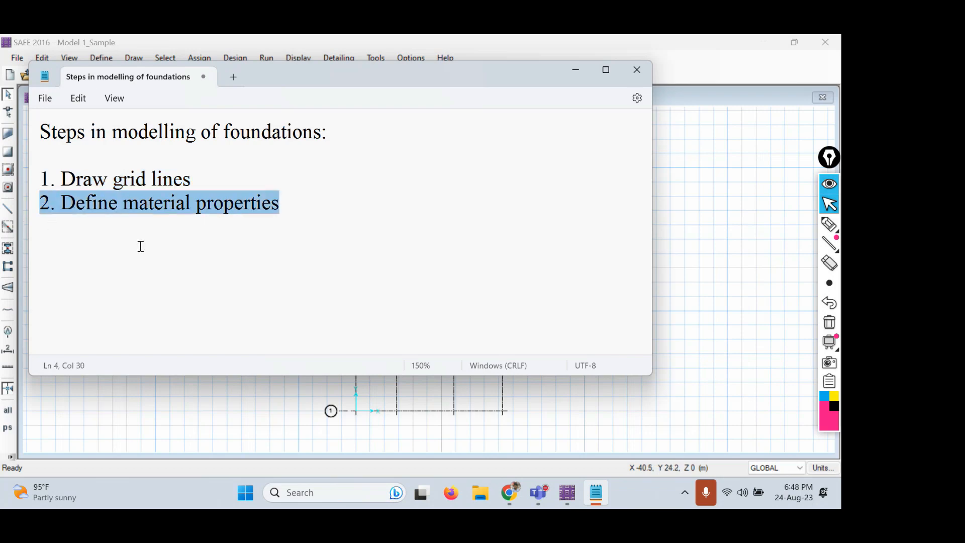
Return to SAFE, open the material definitions, and move the dialog toward the upper part of the plan.
left_click(576, 70)
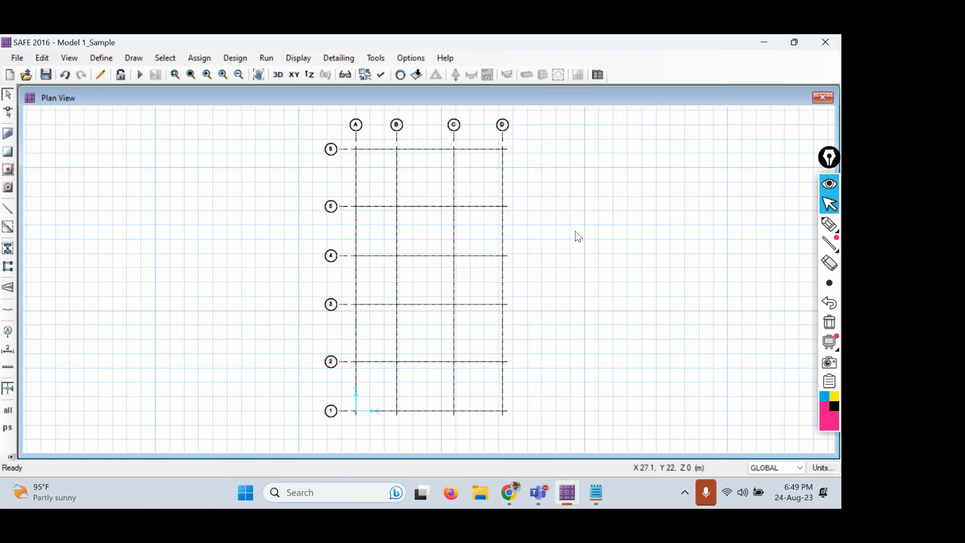
left_click(100, 59)
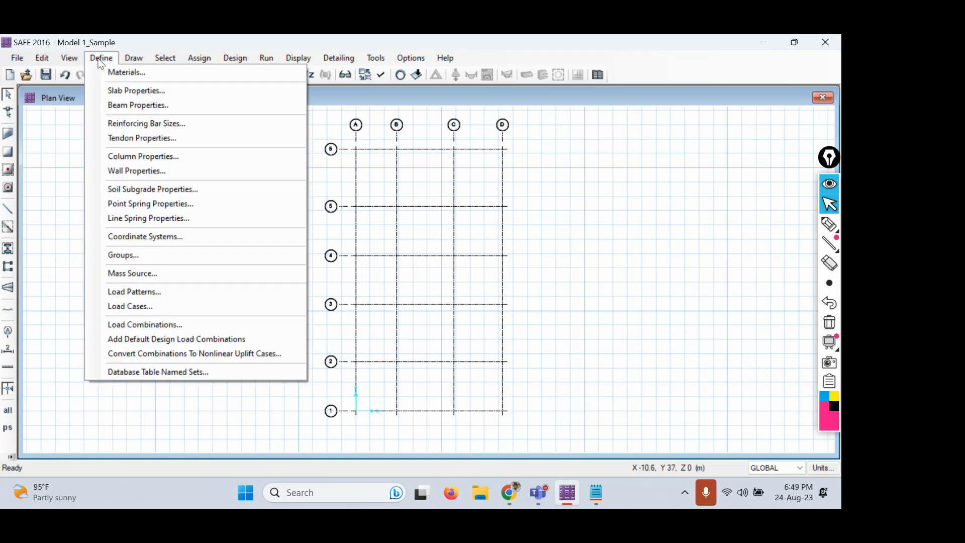
left_click(136, 72)
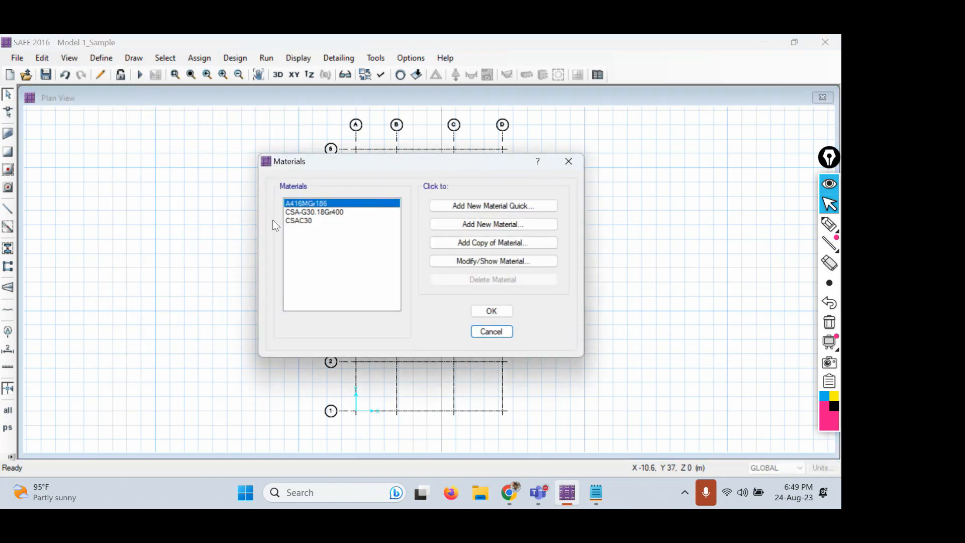
left_click_drag(345, 166, 289, 142)
Review the default materials A416MGr186, CSA-G30.18Gr400 and CSAC30, leaving CSAC30 selected.
left_click(244, 198)
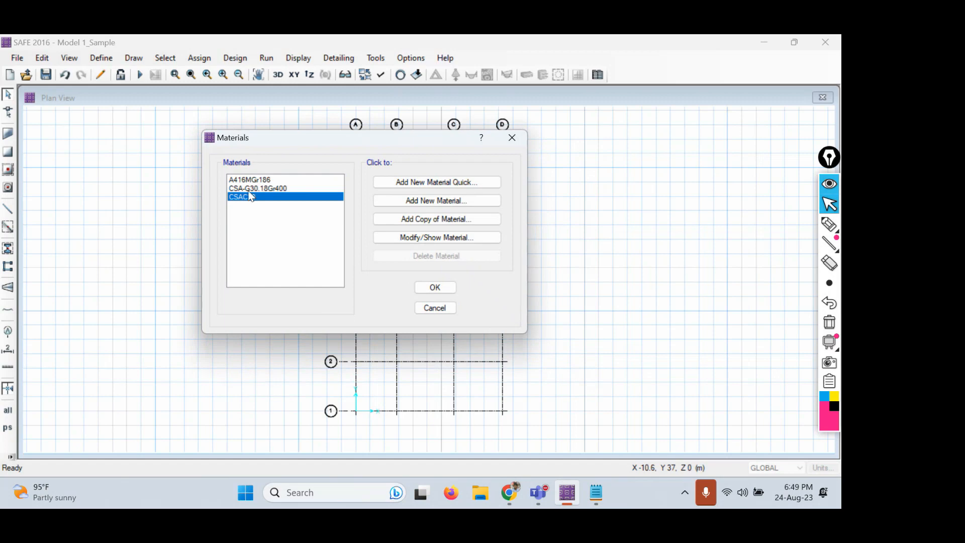
left_click(249, 188)
left_click(248, 179)
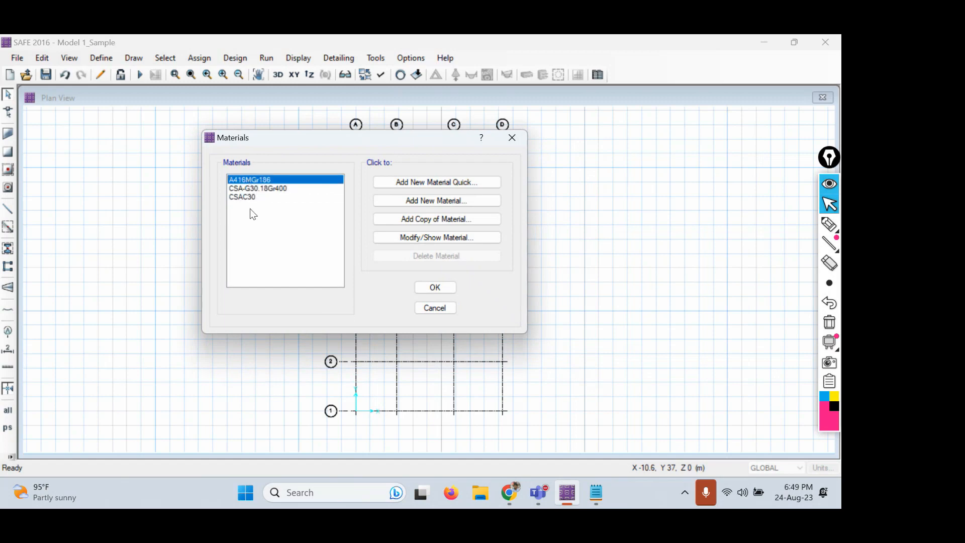
left_click(249, 197)
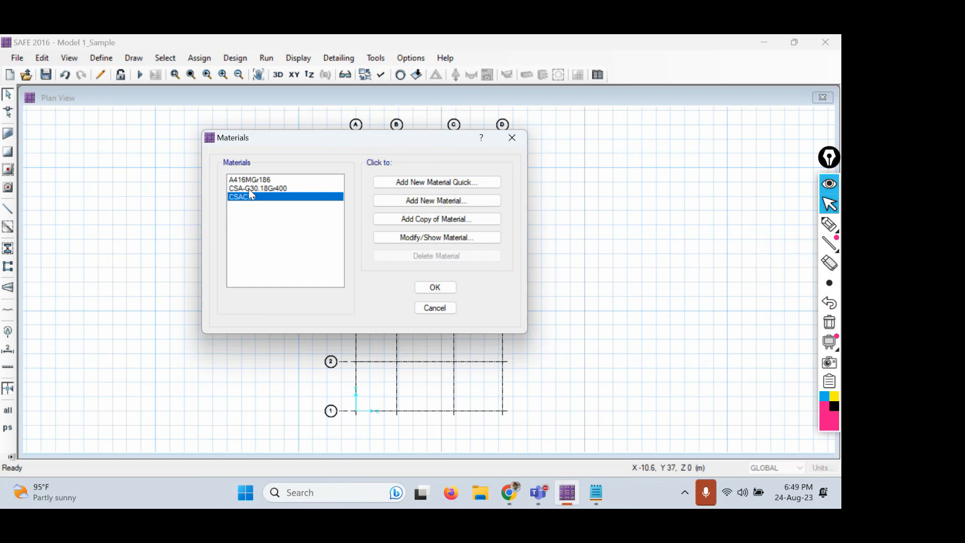
left_click(251, 197)
left_click(253, 180)
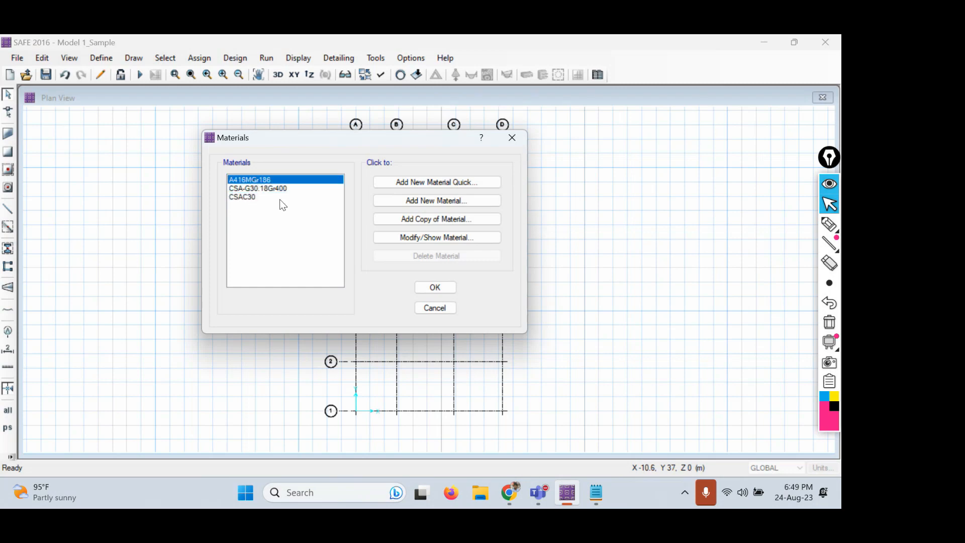
left_click(243, 197)
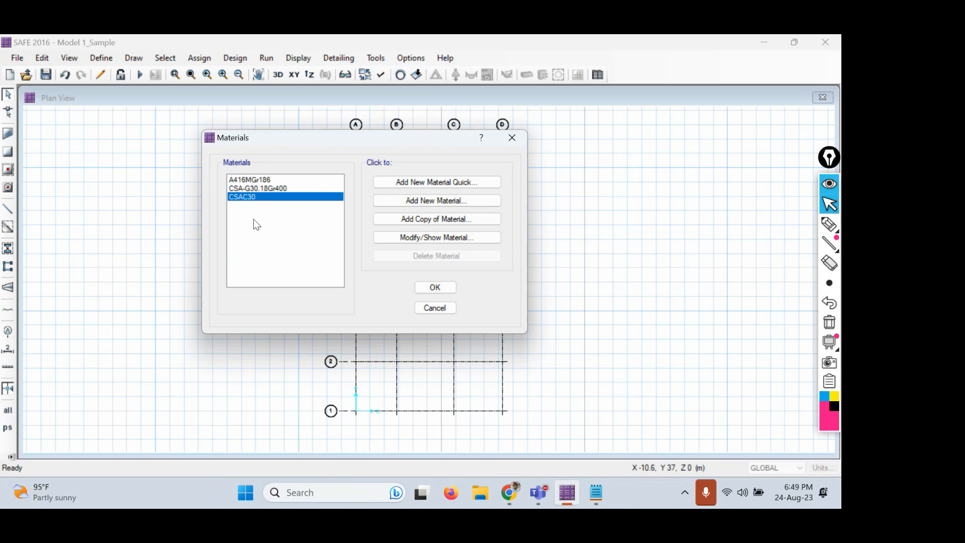
Open Sample Project.pdf from the Downloads folder and close the viewer's tool list to enlarge the page area.
left_click(479, 494)
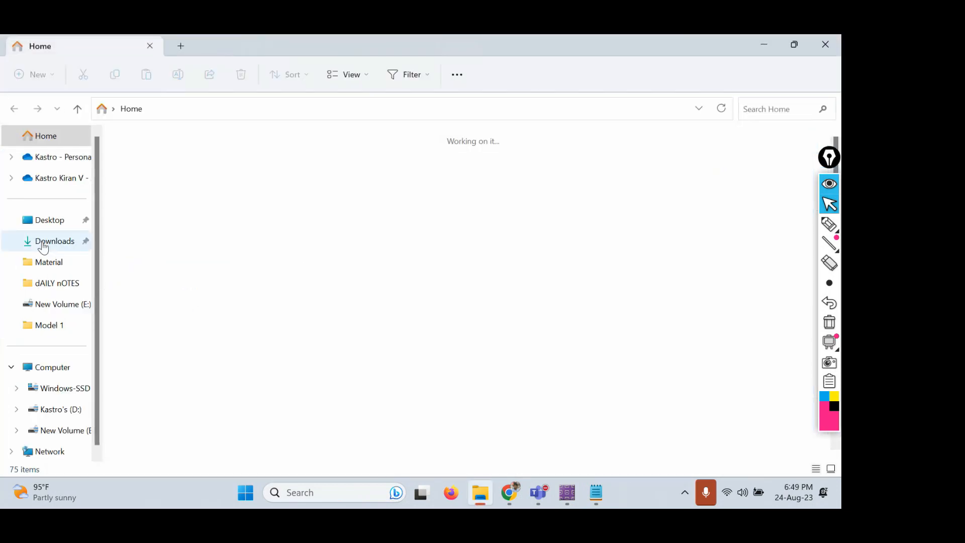
left_click(46, 243)
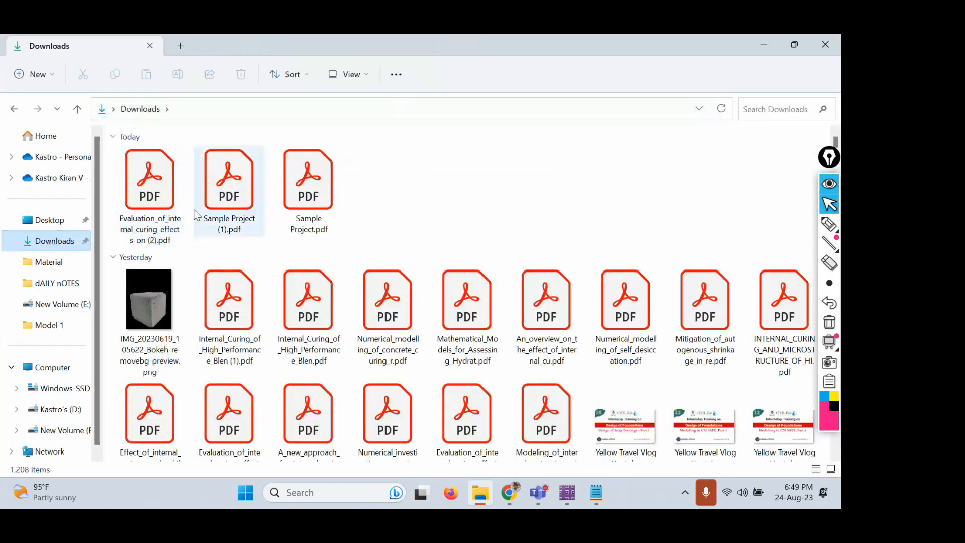
double_click(308, 202)
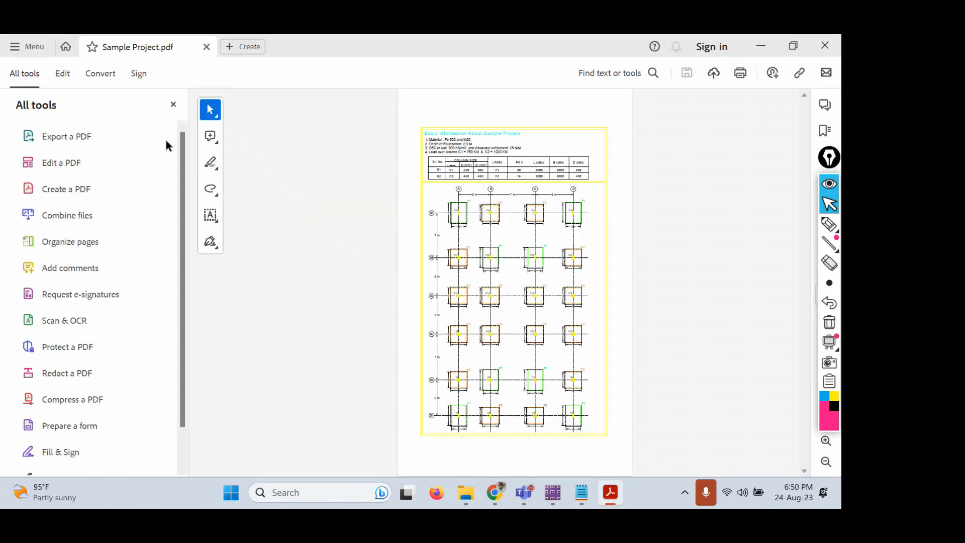
left_click(173, 104)
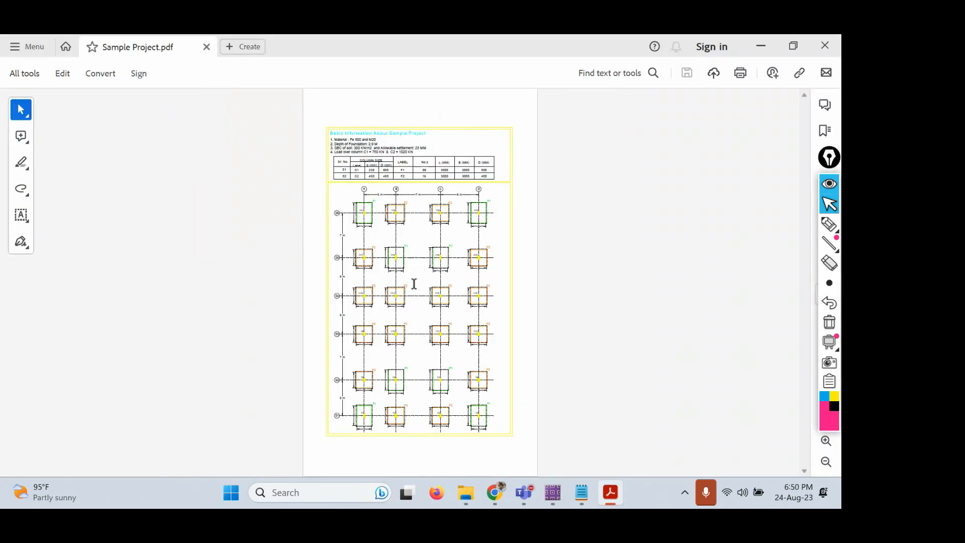
Examine the footing layout, the basic project information and the column and footing size table in the sample project drawing.
scroll(413, 285, "up", 6, "ctrl")
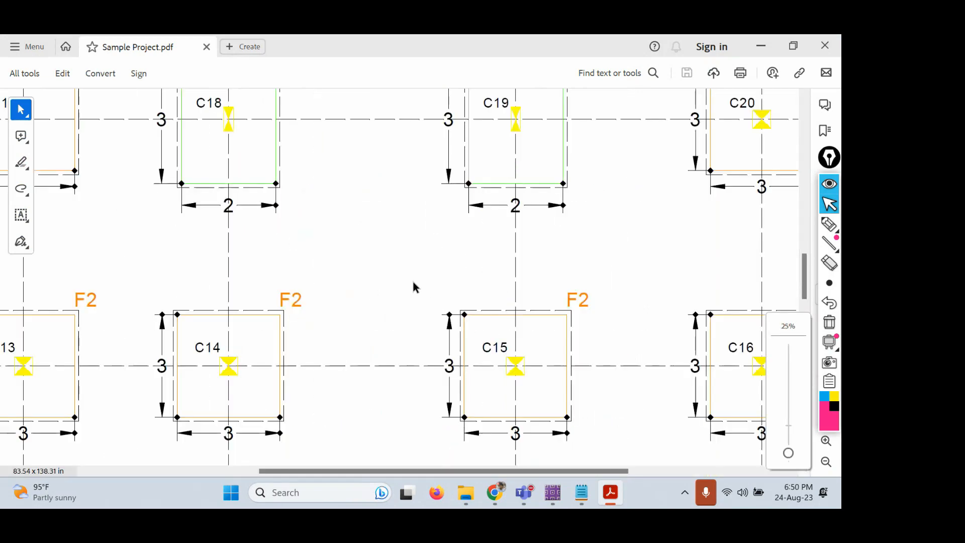
scroll(413, 287, "down", 3, "ctrl")
scroll(390, 171, "down", 1)
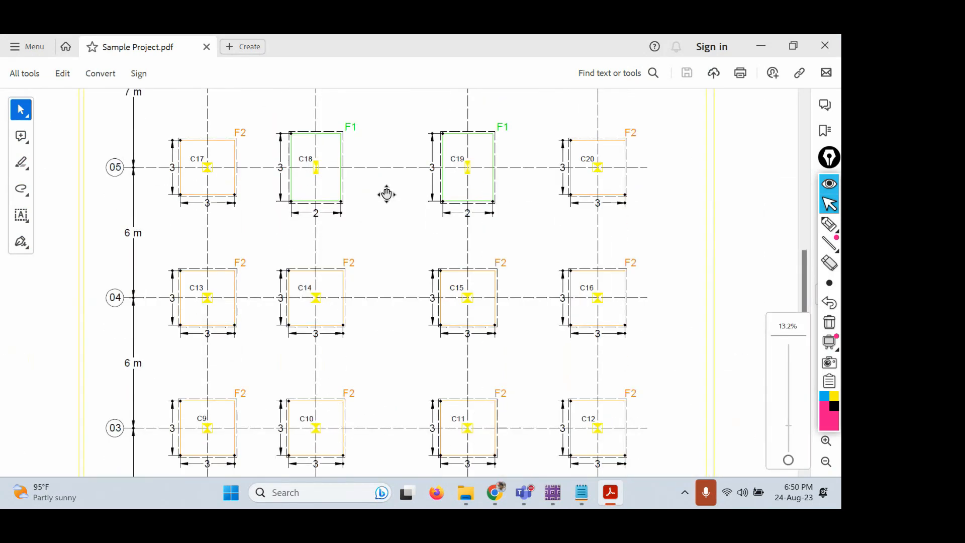
scroll(367, 302, "down", 10)
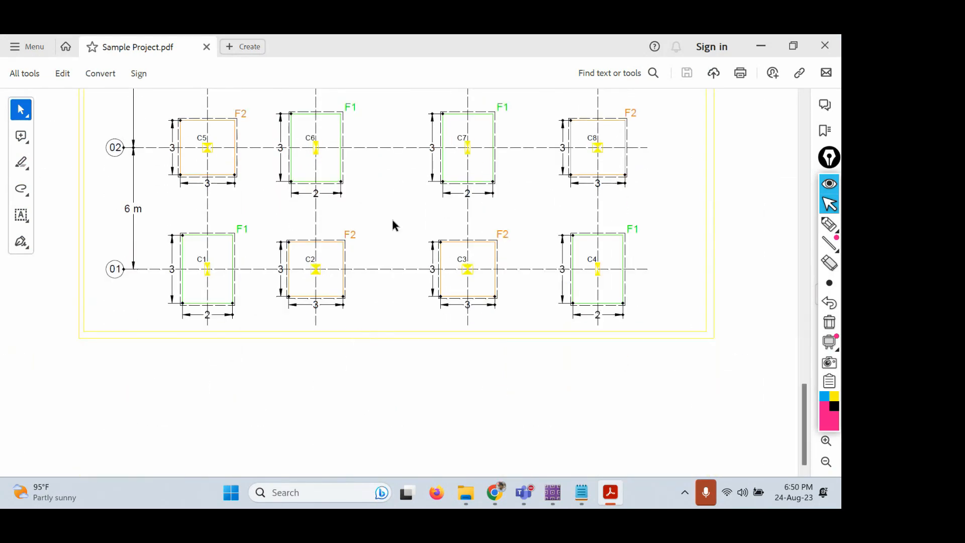
left_click_drag(804, 413, 751, 174)
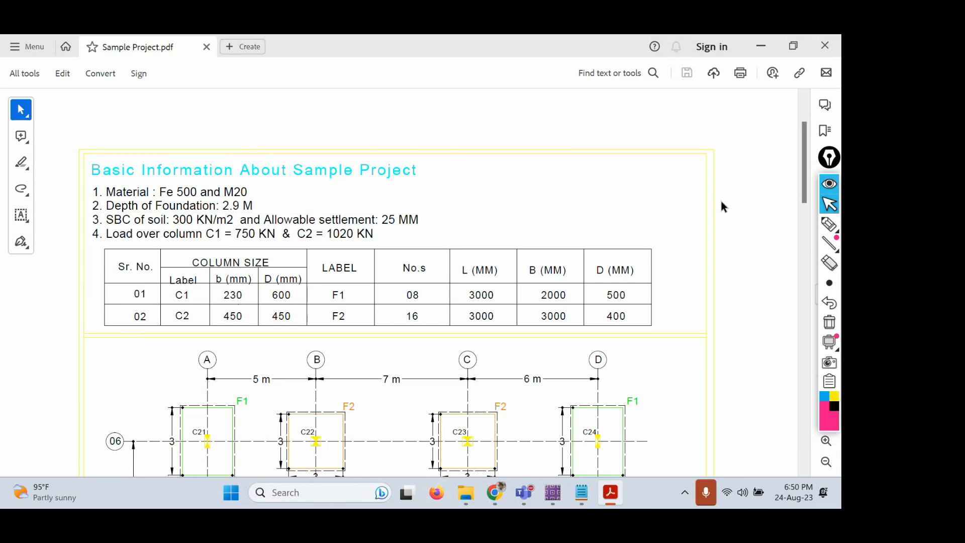
left_click_drag(806, 180, 795, 217)
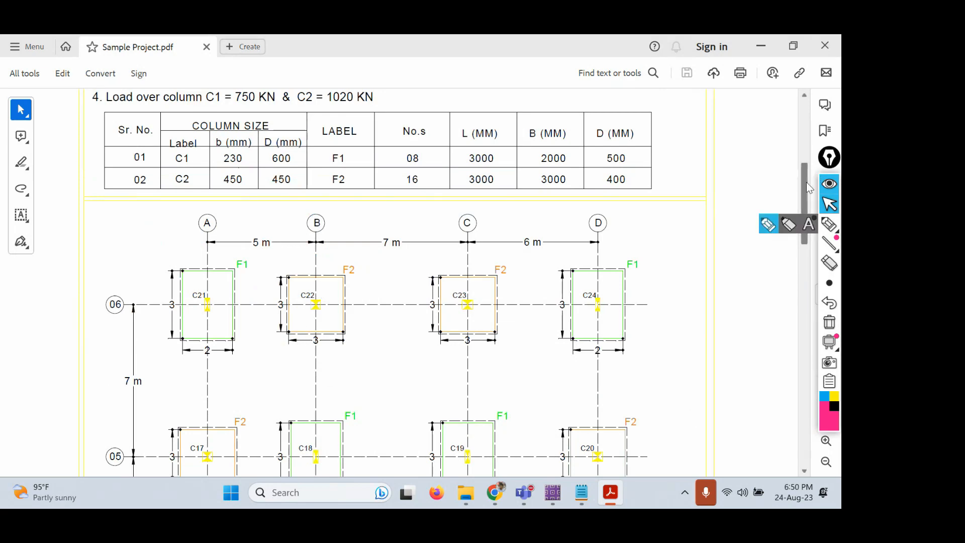
Review the footing plan and the basic project information on materials, foundation depth, soil bearing capacity, allowable settlement and column loads.
left_click_drag(804, 192, 774, 372)
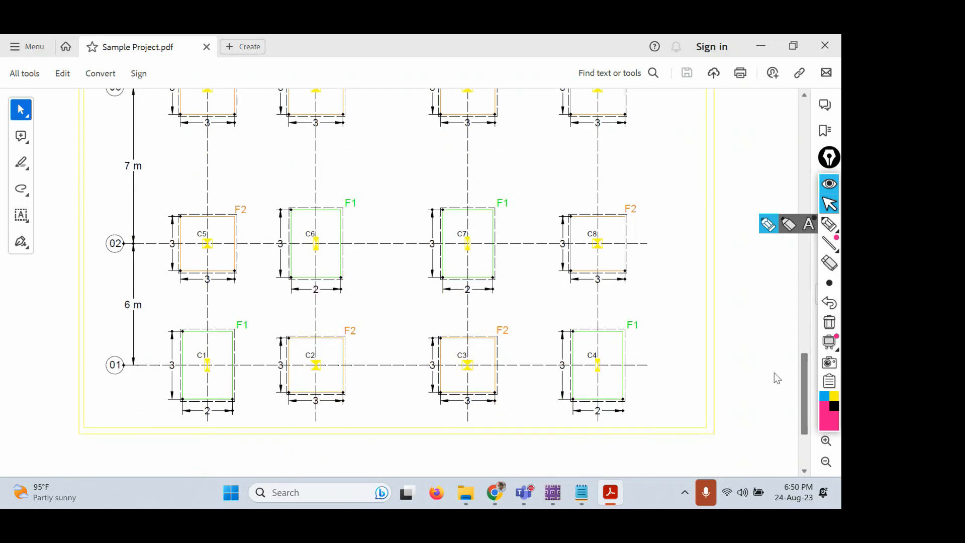
left_click_drag(775, 372, 752, 161)
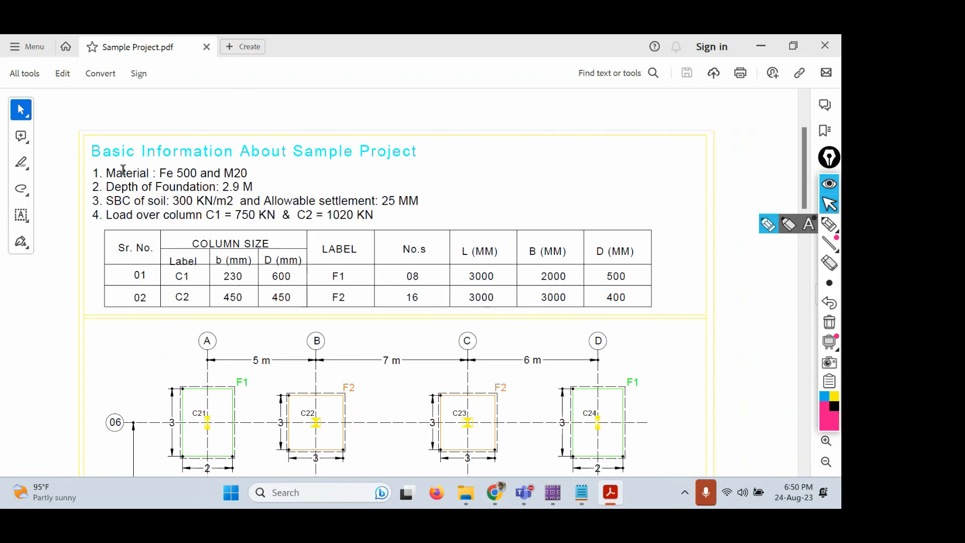
left_click_drag(107, 174, 244, 175)
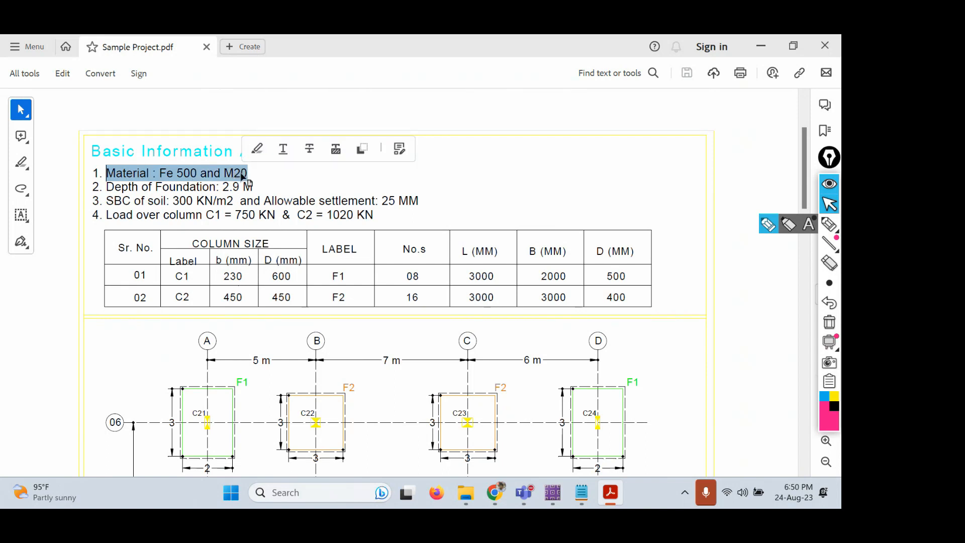
left_click_drag(107, 187, 251, 186)
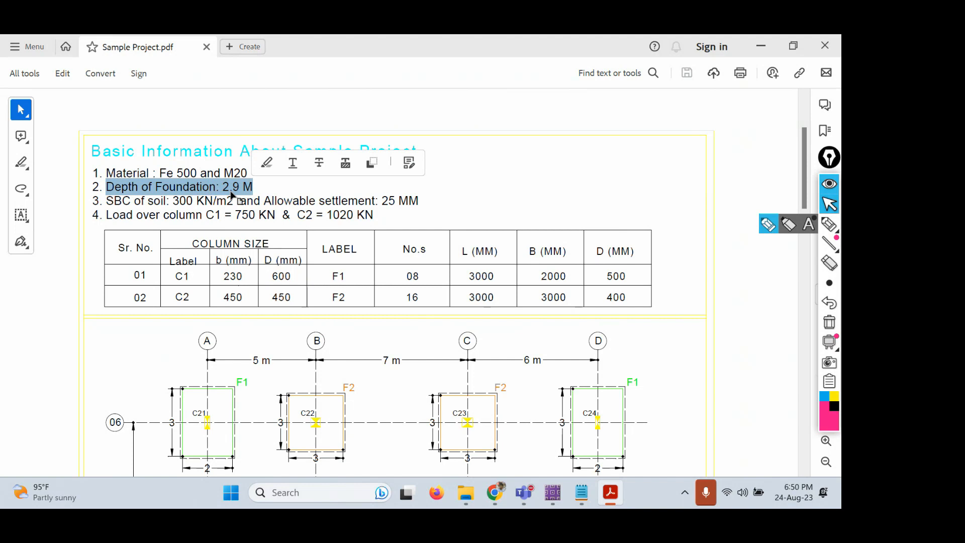
left_click_drag(104, 200, 421, 204)
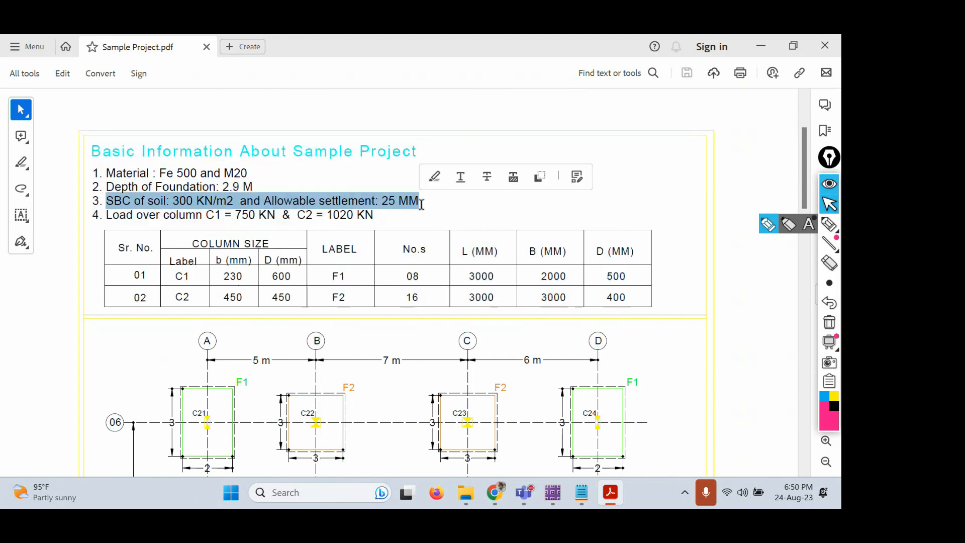
left_click(416, 200)
double_click(410, 200)
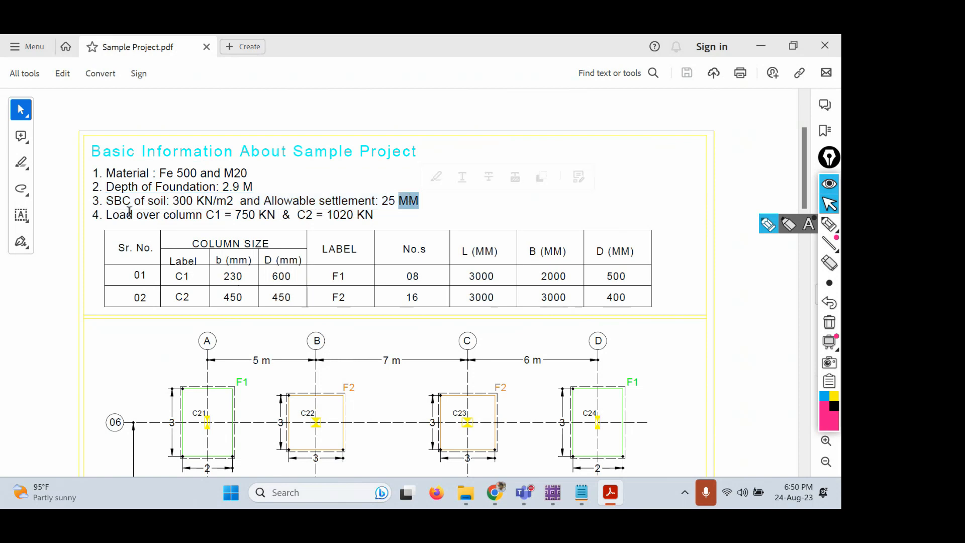
left_click_drag(106, 215, 237, 213)
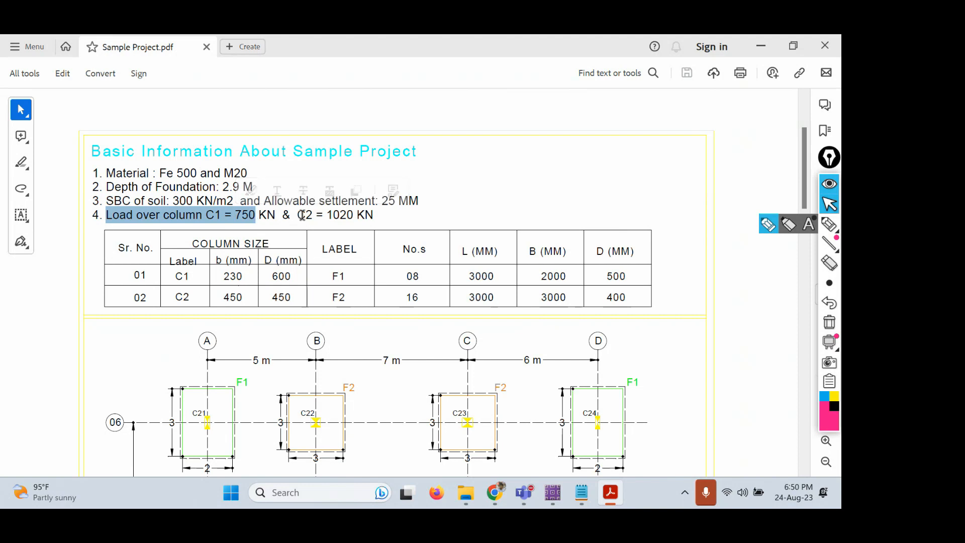
left_click_drag(297, 215, 374, 215)
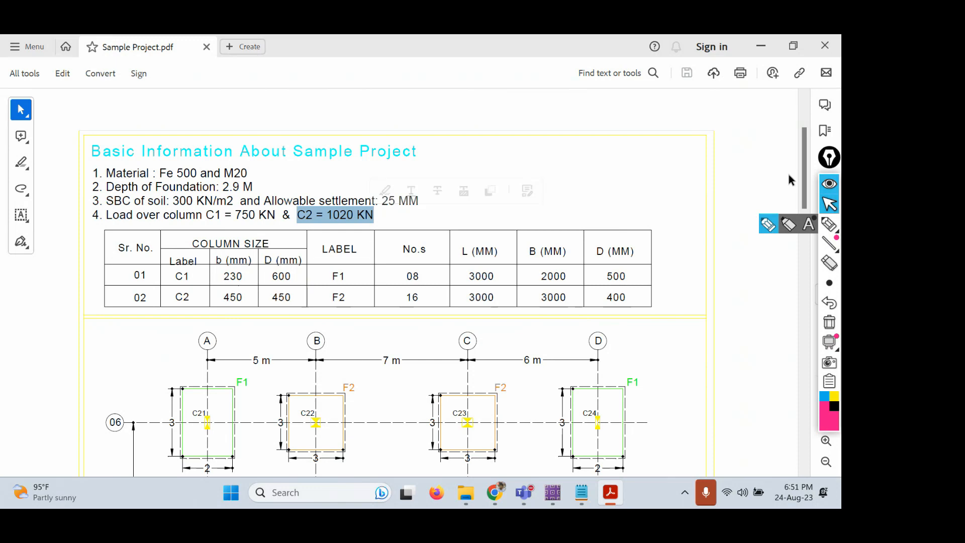
Examine the column labels C1 and C2 and their b and D dimensions in the column size table.
mouse_move(802, 173)
left_mouse_down()
mouse_move(806, 272)
mouse_move(805, 193)
left_mouse_up()
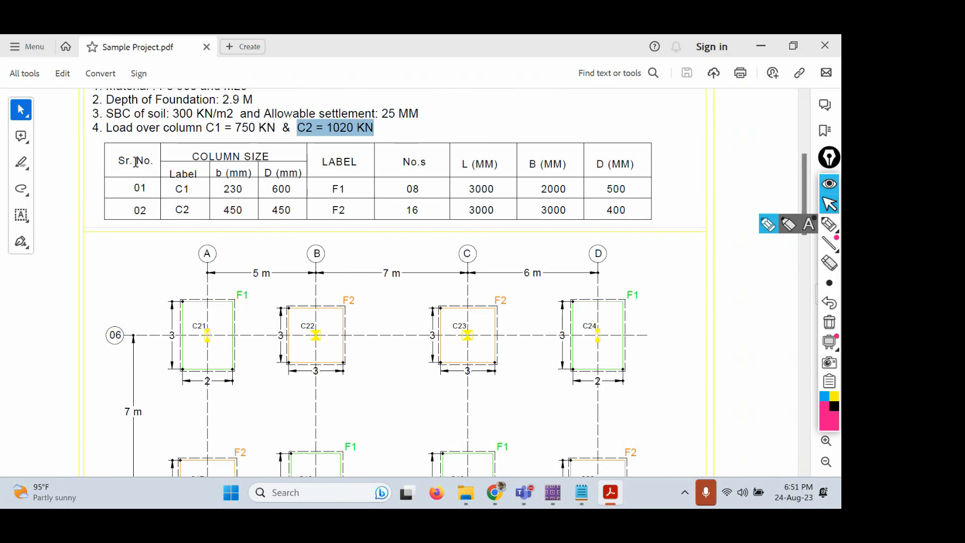
left_click_drag(191, 156, 270, 156)
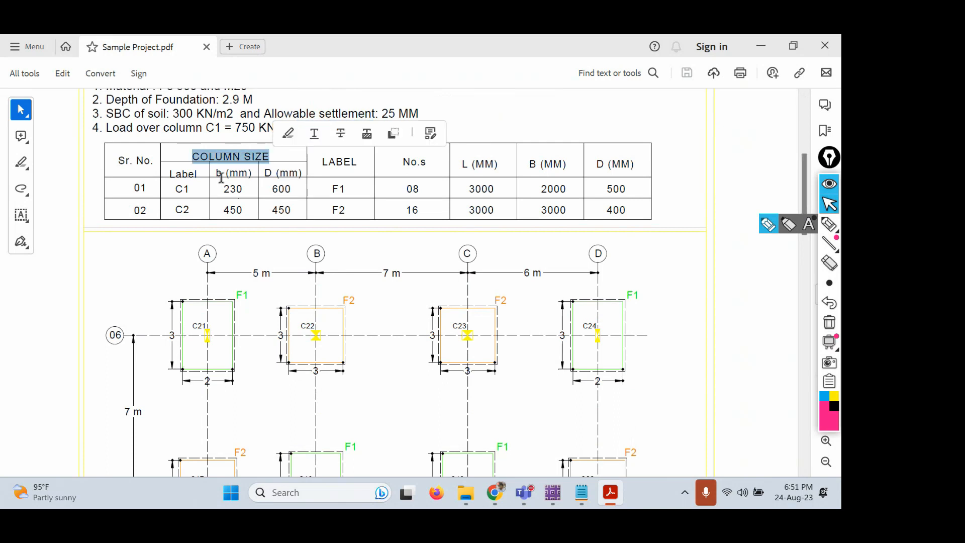
left_click_drag(133, 187, 164, 218)
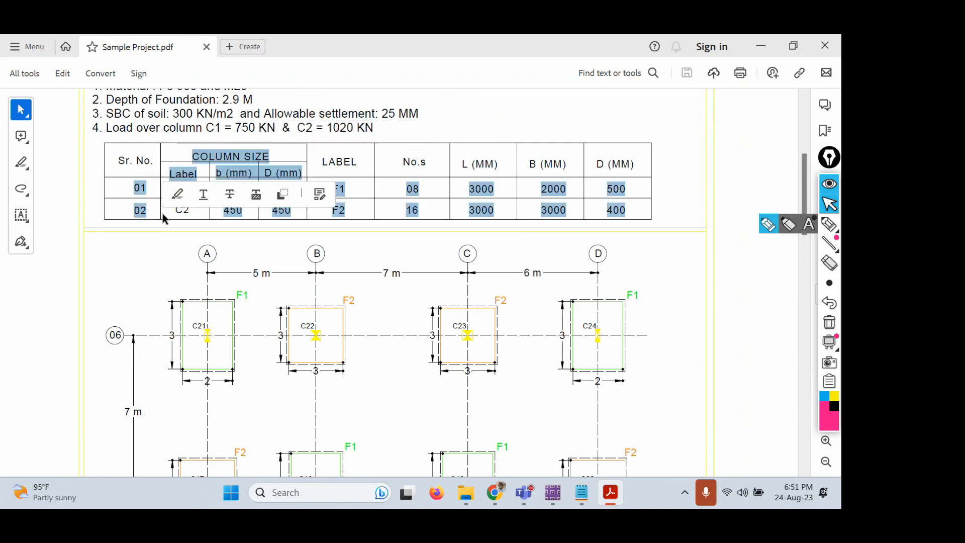
left_click(166, 241)
double_click(179, 188)
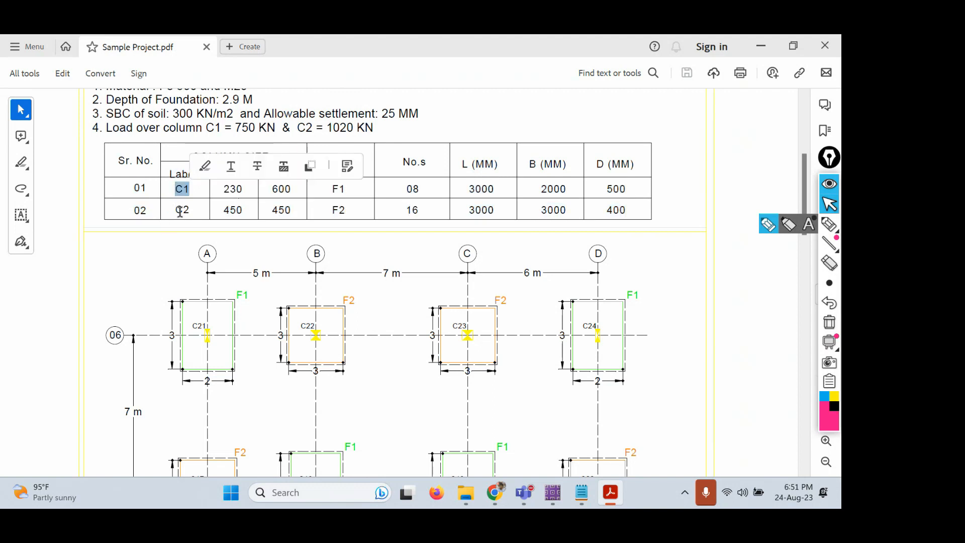
double_click(180, 210)
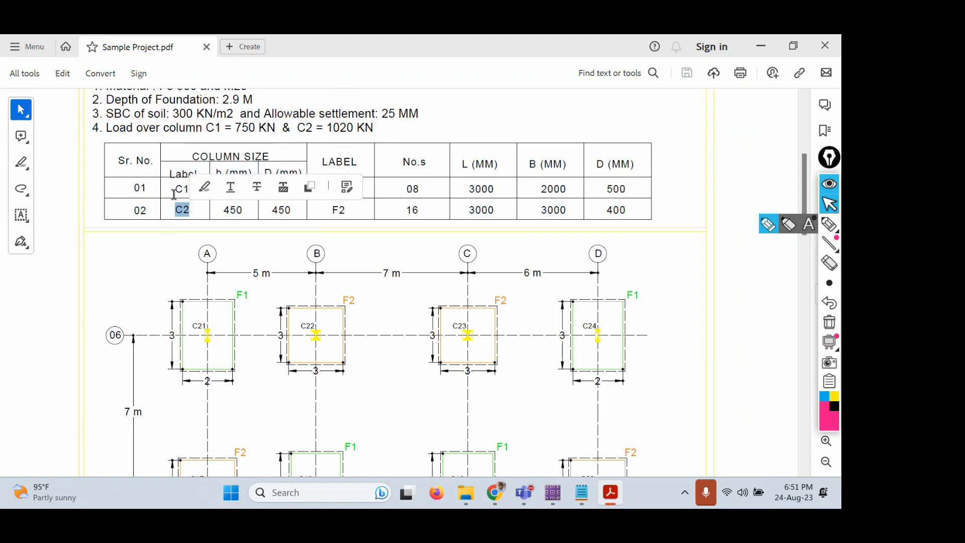
left_click(183, 227)
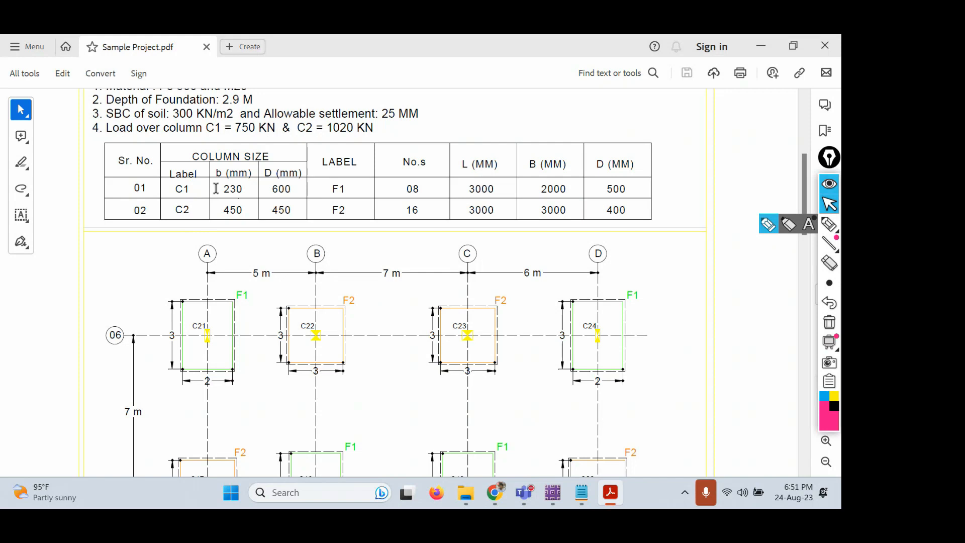
left_click_drag(217, 189, 252, 187)
left_click(243, 189)
left_click_drag(222, 209, 292, 210)
Examine the footing labels F1 and F2 and their quantities in the project table.
left_click(324, 164)
left_click_drag(324, 164, 357, 166)
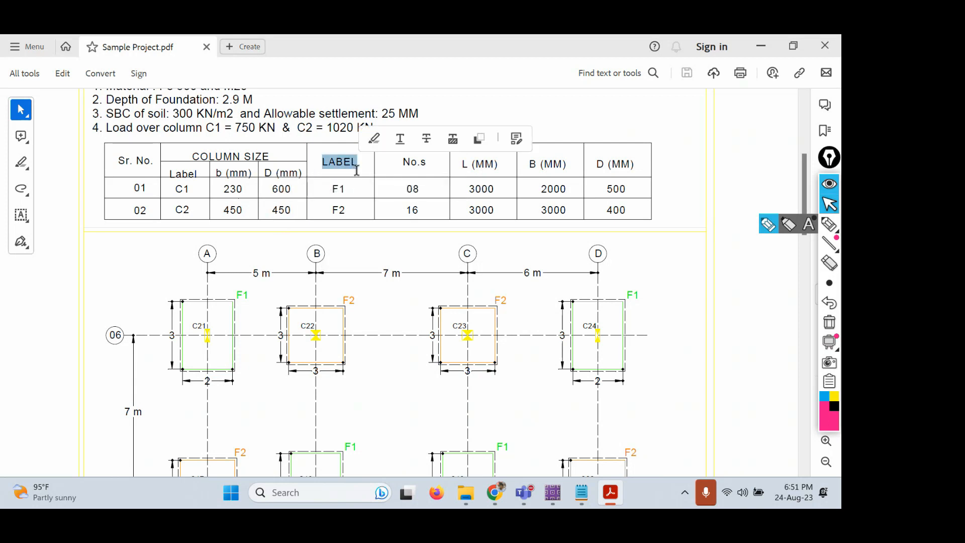
left_click_drag(340, 209, 354, 208)
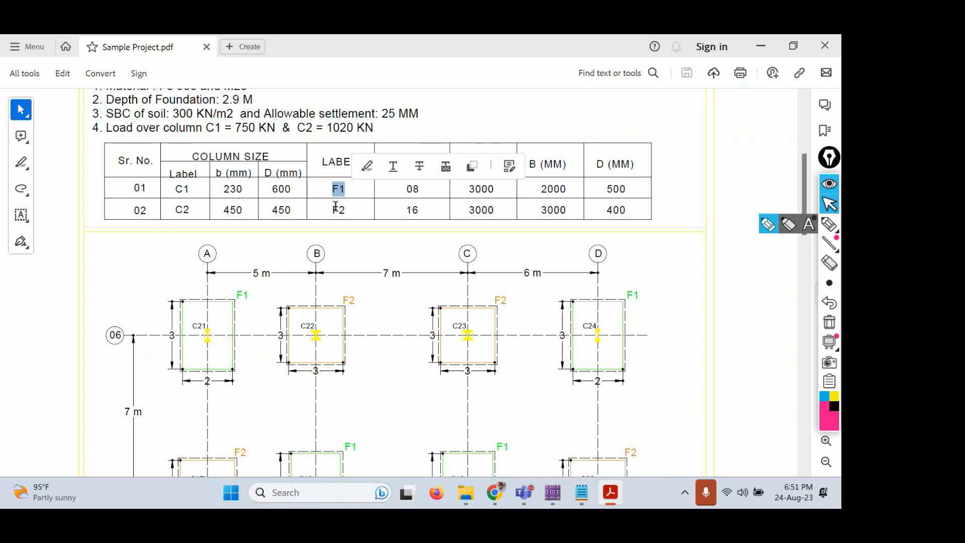
left_click(454, 224)
left_click_drag(331, 188, 421, 190)
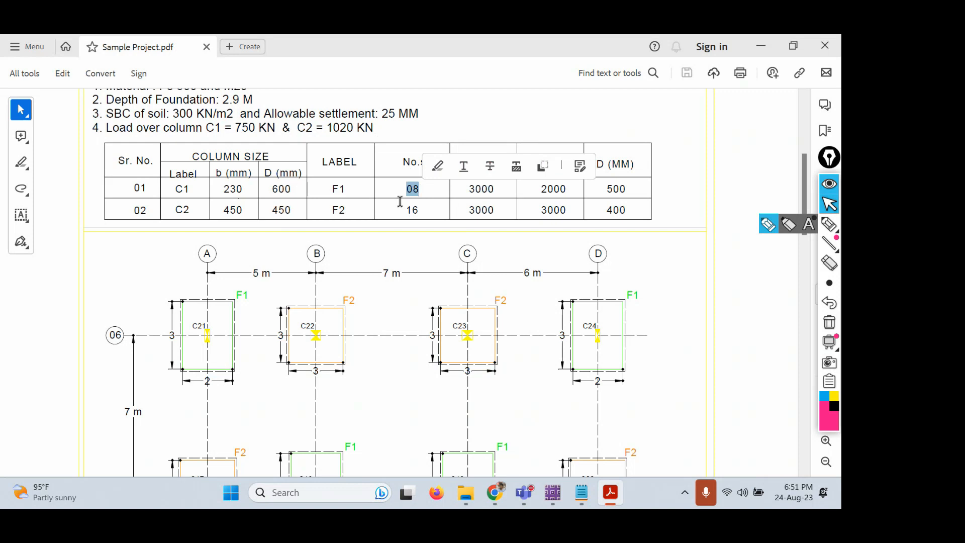
left_click(336, 210)
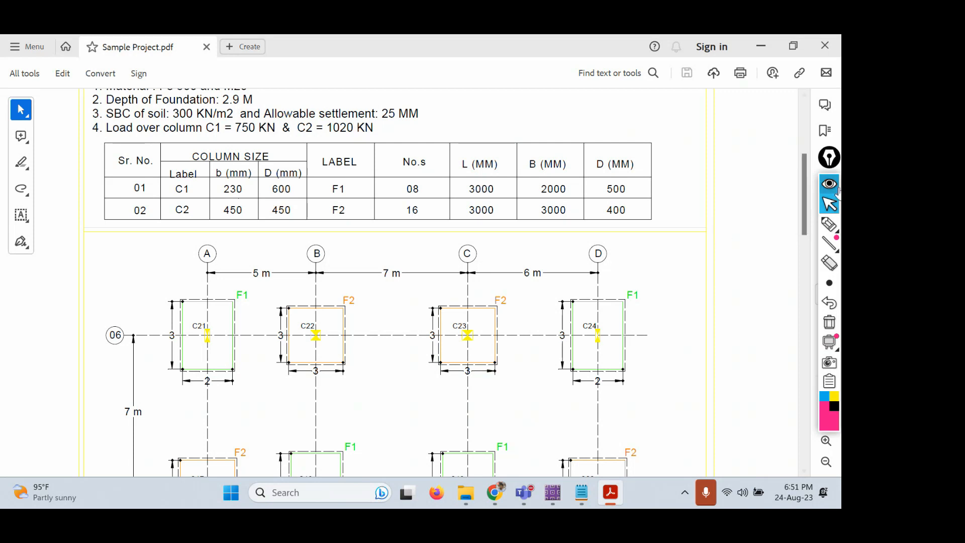
left_click_drag(803, 195, 800, 170)
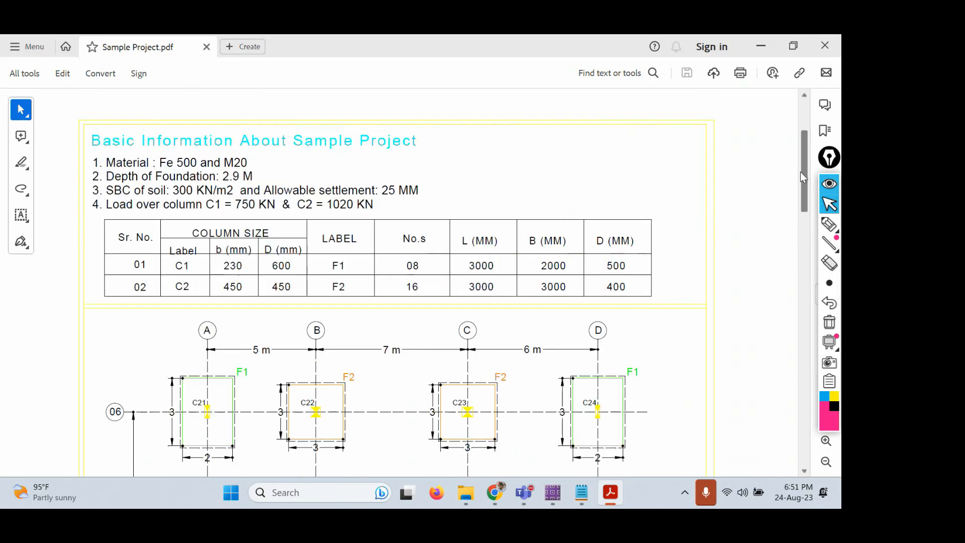
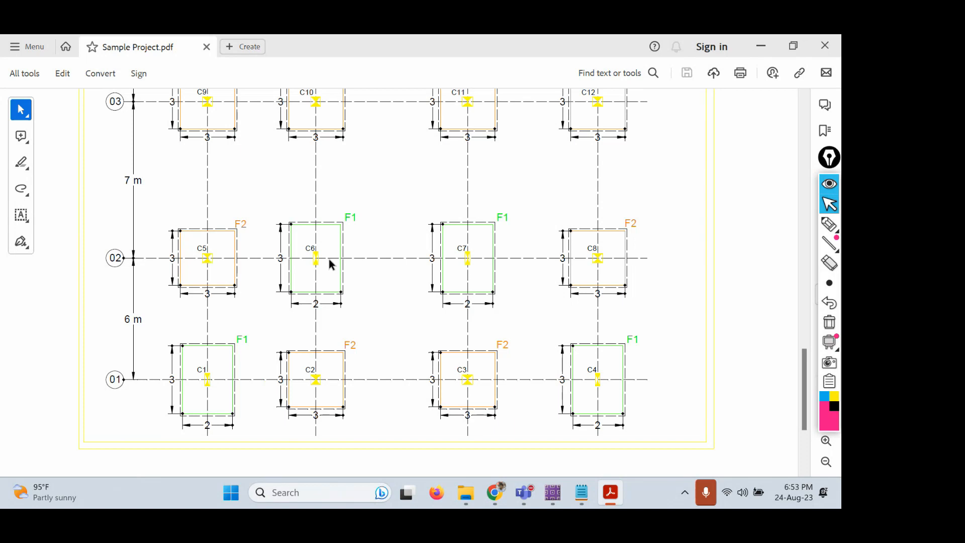
Inspect the footings at columns C6 and C5 up close, and return to the basic project information above the plan.
scroll(315, 262, "up", 2, "ctrl")
scroll(315, 263, "up", 2, "ctrl")
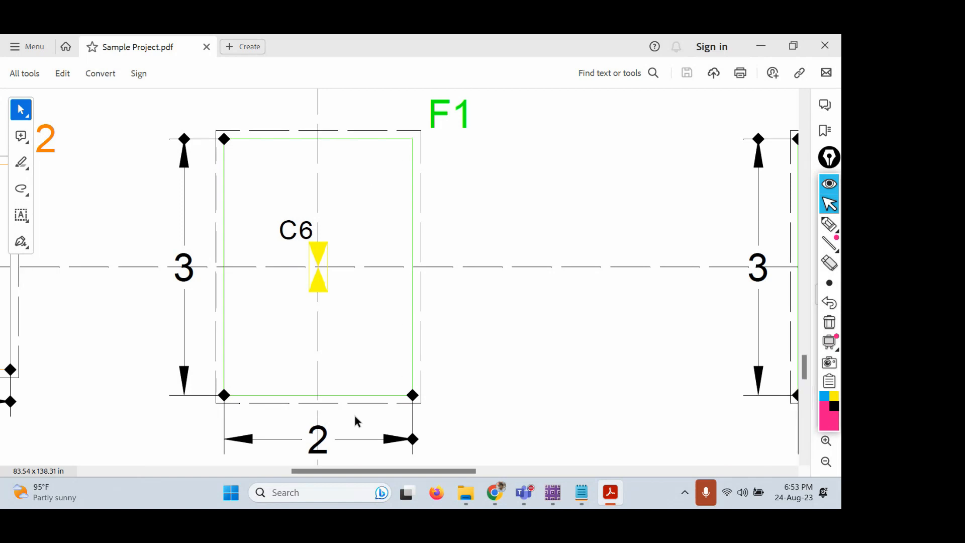
mouse_move(396, 471)
left_mouse_down()
mouse_move(262, 471)
mouse_move(304, 471)
left_mouse_up()
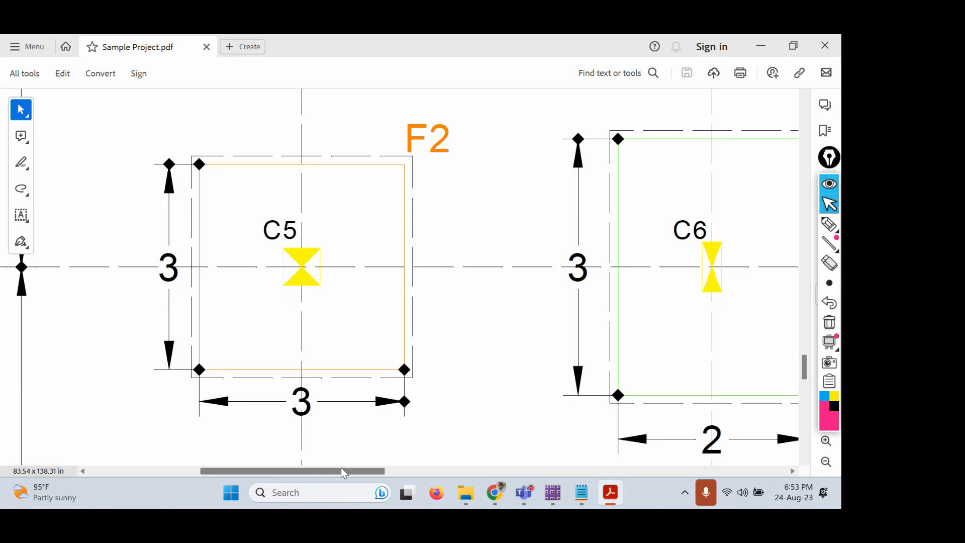
left_click_drag(345, 471, 472, 471)
scroll(495, 286, "down", 5, "ctrl")
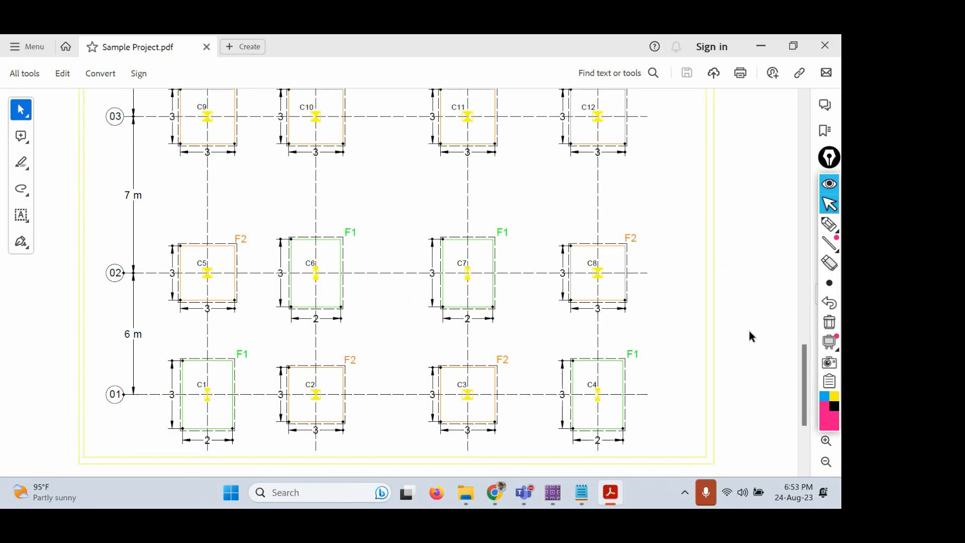
scroll(752, 336, "up", 10)
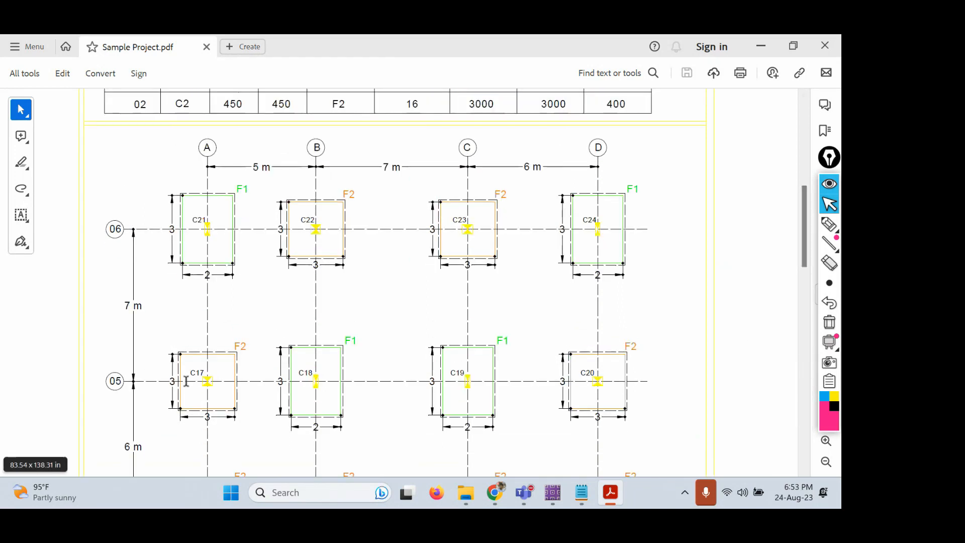
mouse_move(830, 244)
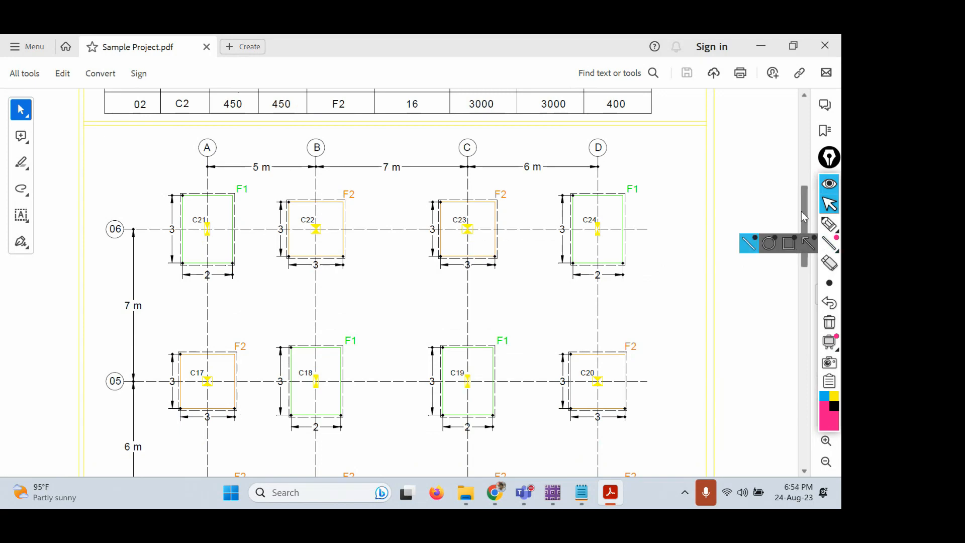
scroll(802, 211, "up", 3)
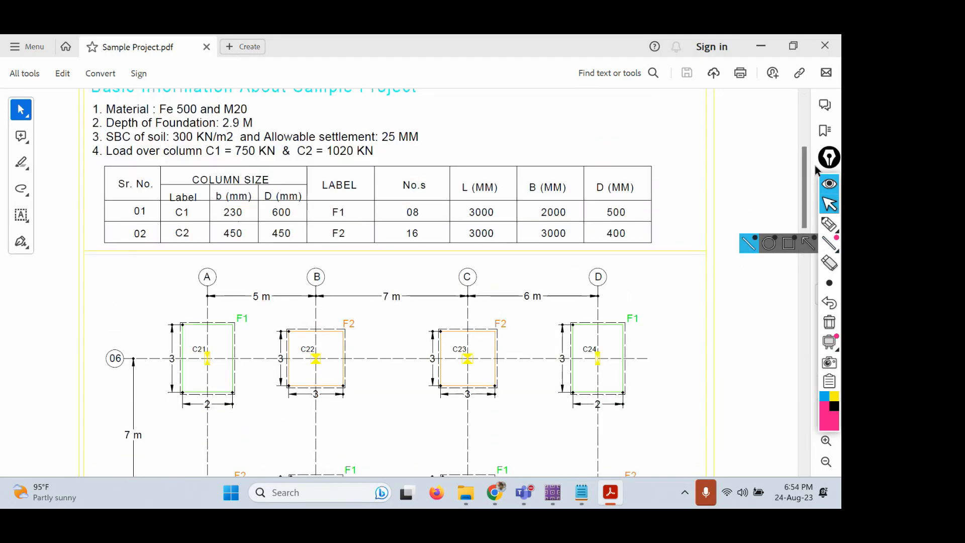
scroll(804, 174, "up", 3)
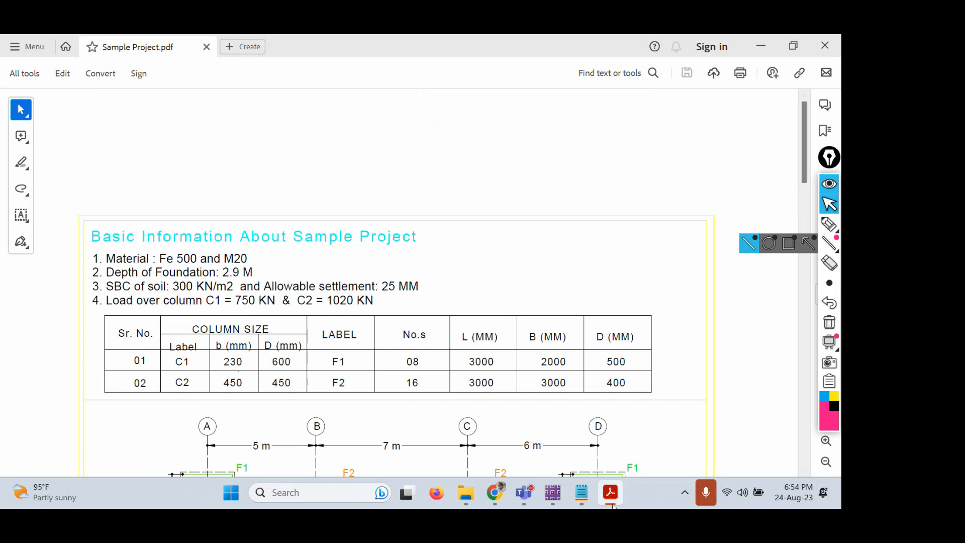
Switch to SAFE and start a new material definition with the name M20.
left_click(553, 492)
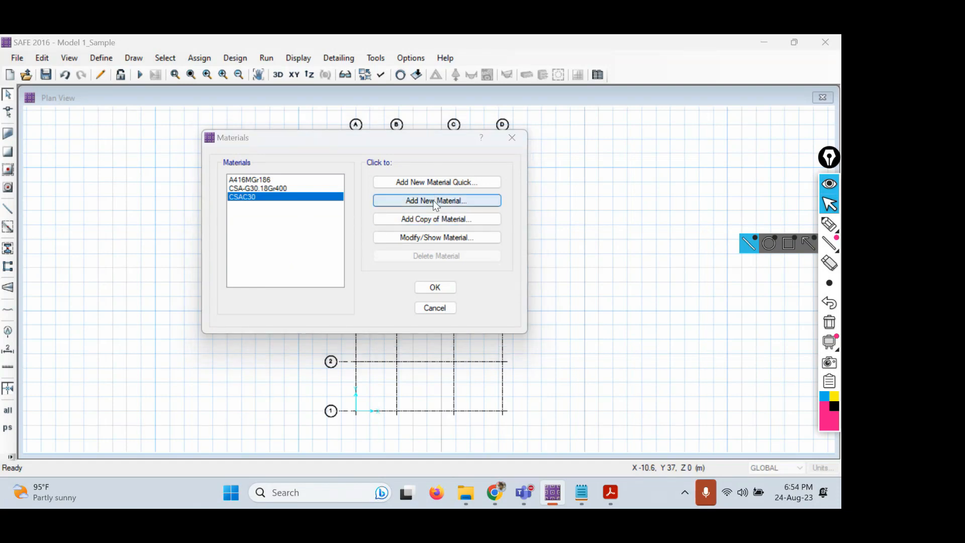
left_click(435, 201)
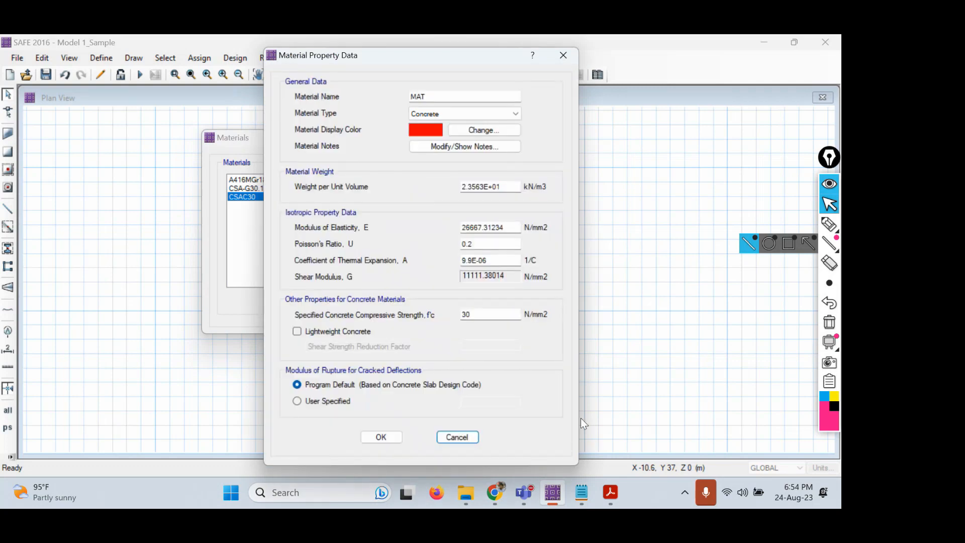
left_click(442, 97)
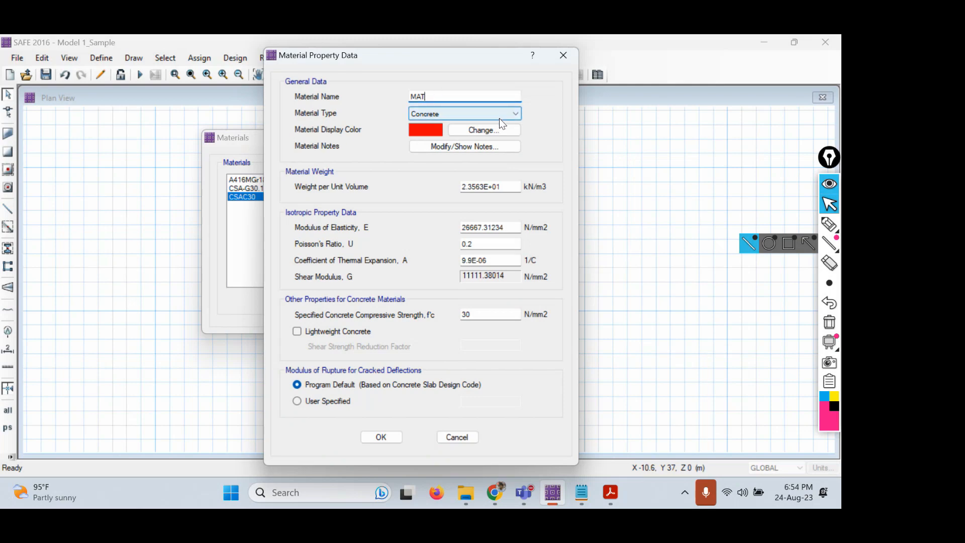
key("BackSpace")
key("BackSpace")
key("BackSpace")
type("M20")
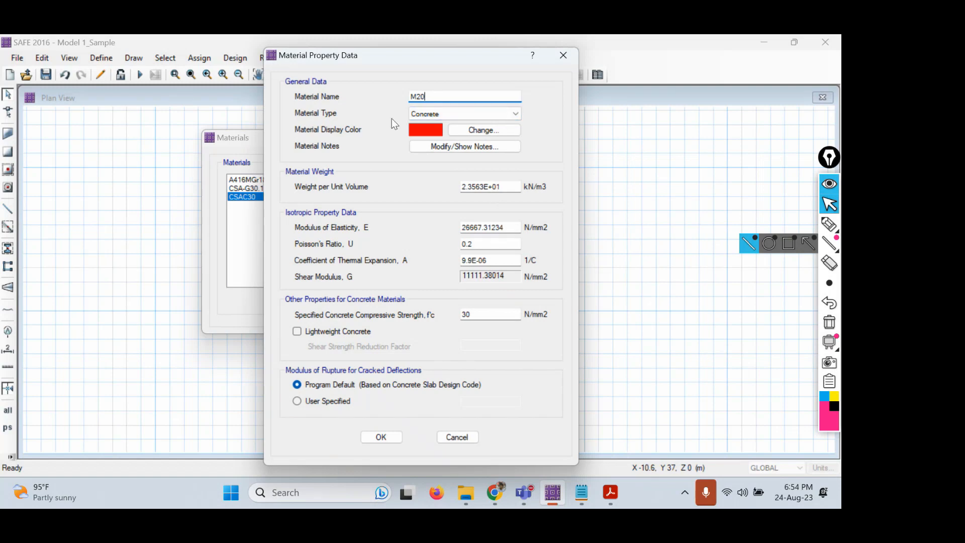
left_click_drag(448, 95, 379, 98)
Choose Concrete as the M20 material type and view the display colour choices, keeping the colour red.
left_click(440, 114)
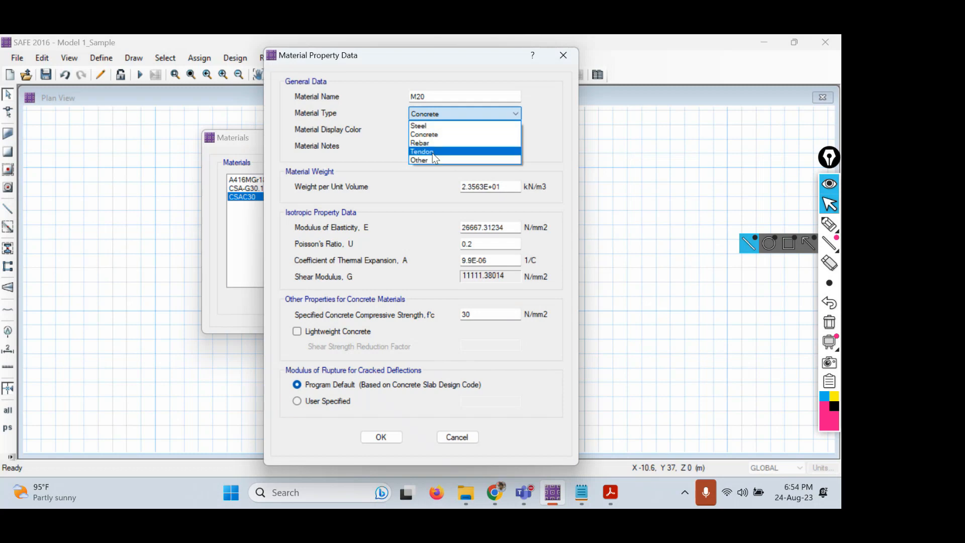
left_click(431, 134)
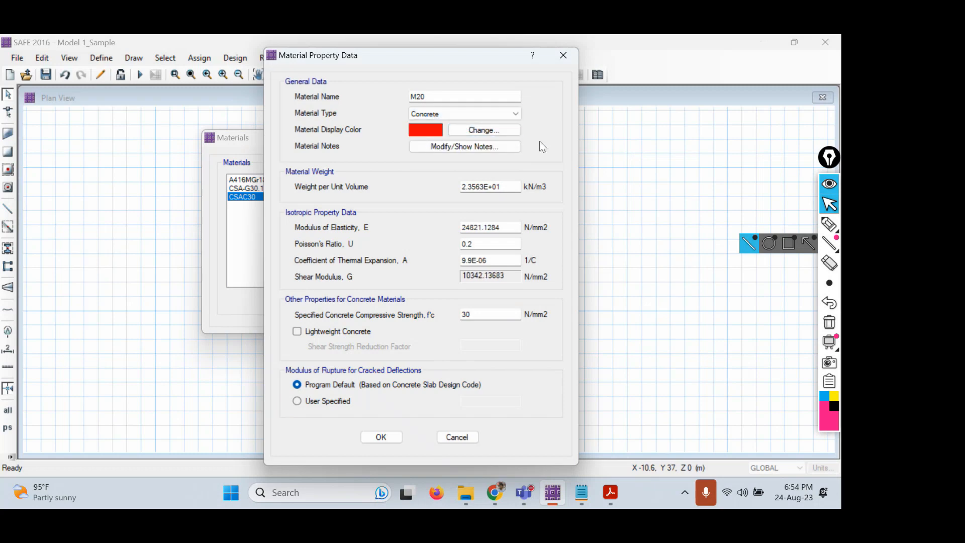
left_click(425, 130)
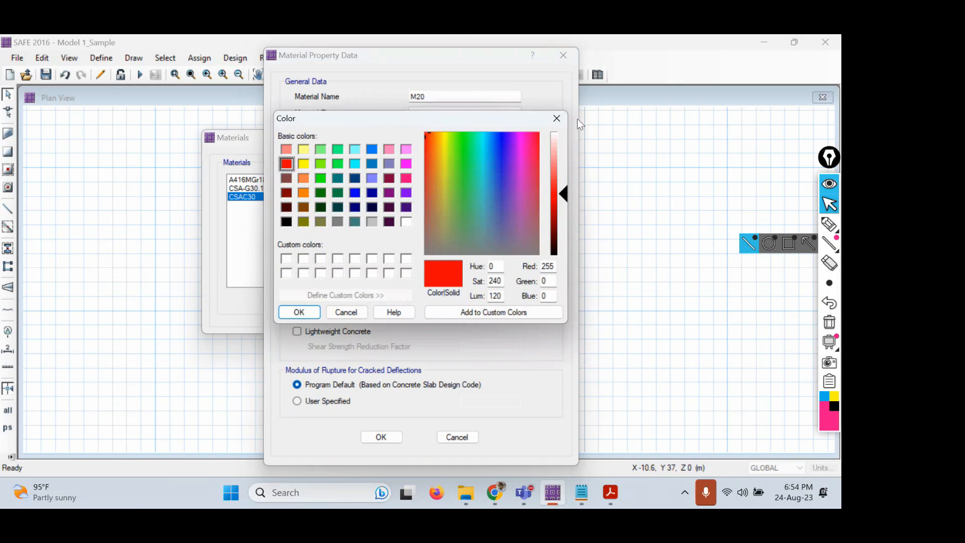
left_click(557, 119)
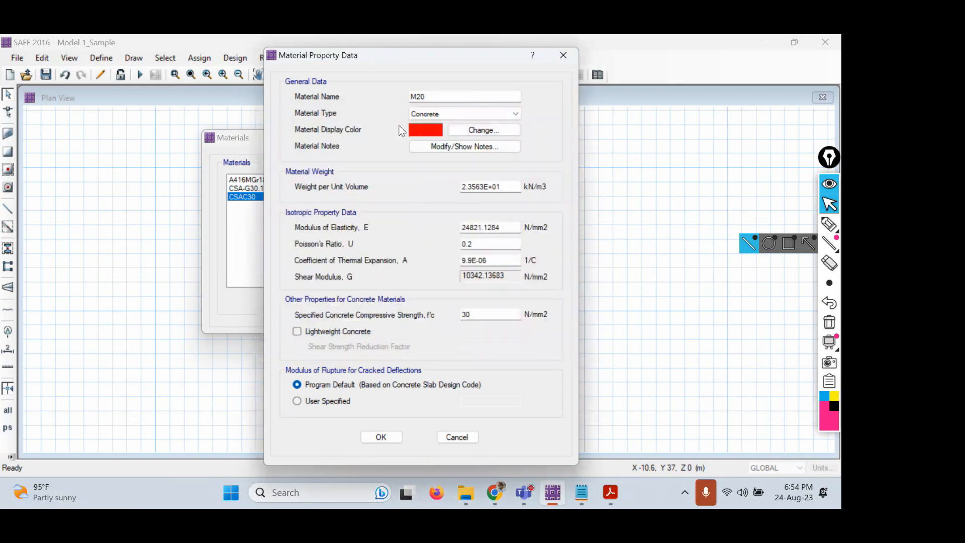
Change the M20 display colour to teal and set its weight per unit volume to 25 kN/m3.
left_click(490, 131)
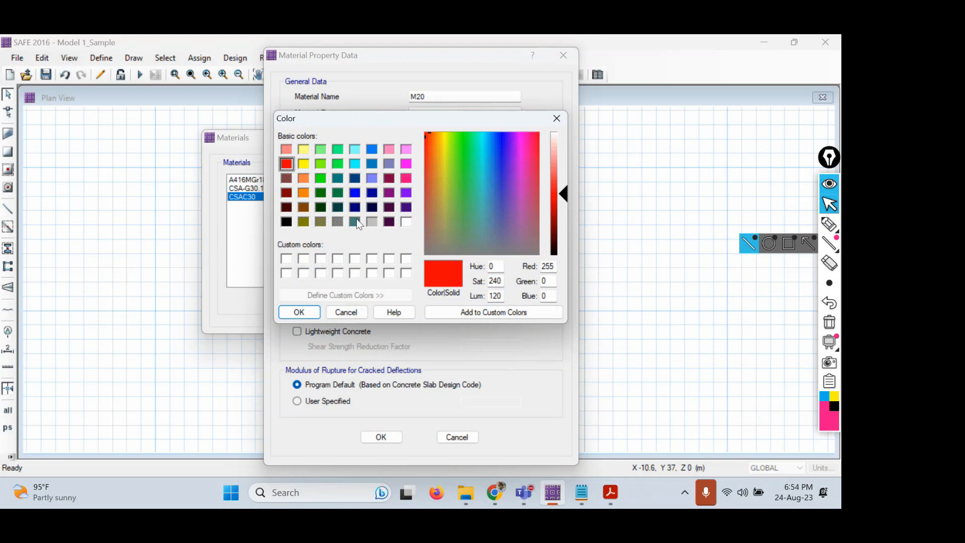
left_click(338, 179)
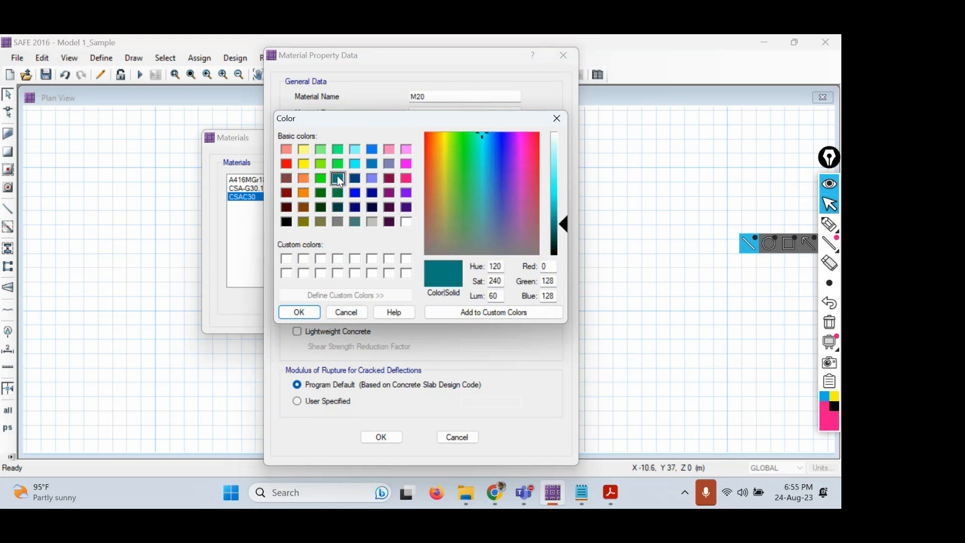
left_click(299, 313)
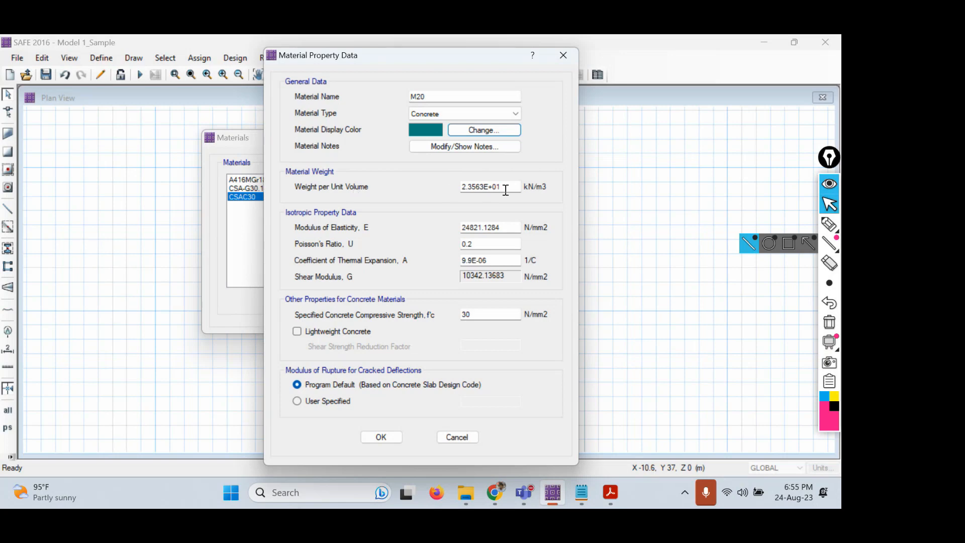
left_click_drag(504, 187, 435, 188)
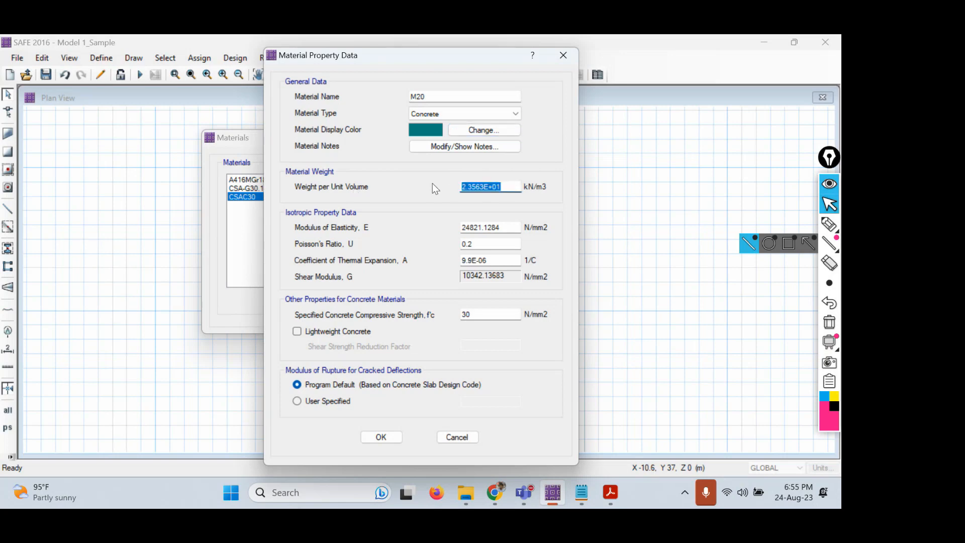
type("25")
left_click(492, 228)
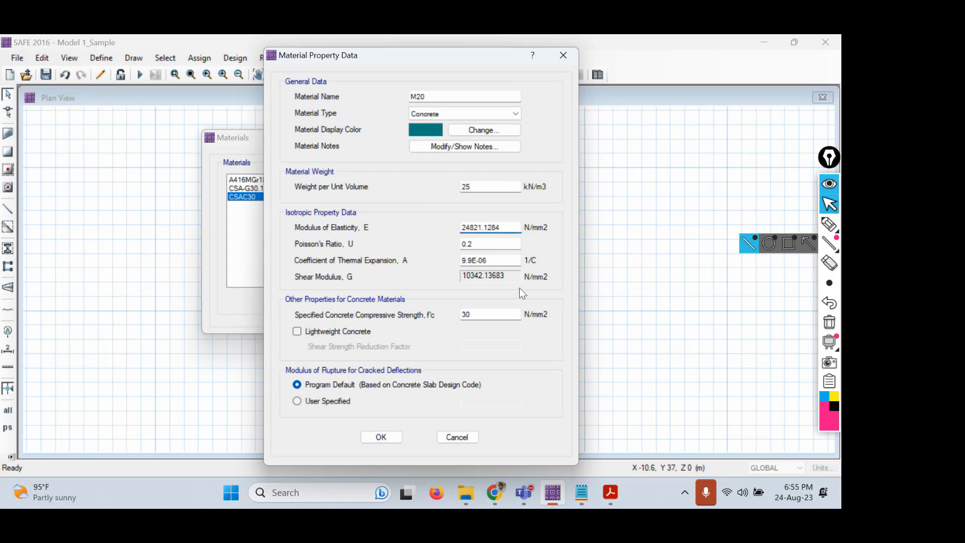
Annotate the screen by hand with the elasticity formula 5000√Fck and an arrow from Fck to 20.
left_click(828, 226)
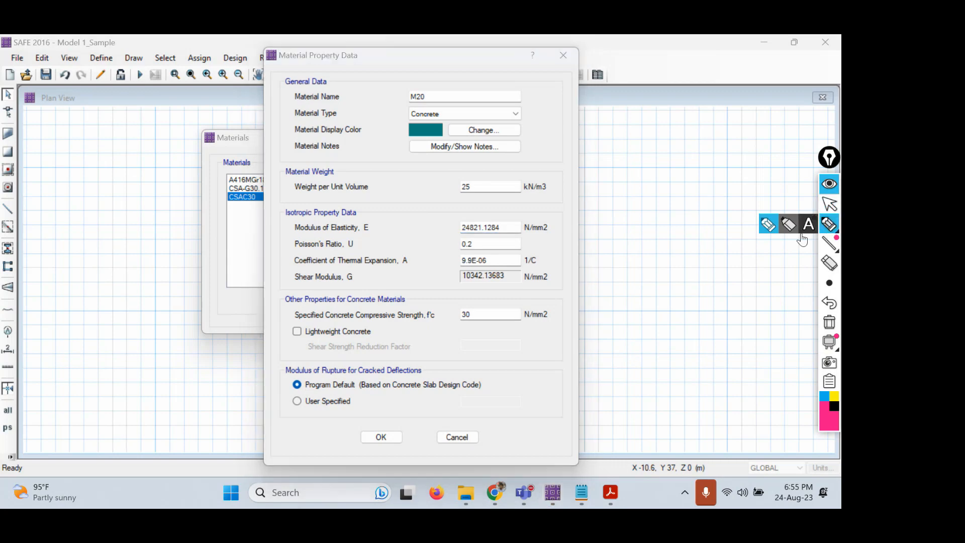
left_click_drag(646, 193, 631, 230)
mouse_move(665, 197)
left_mouse_down()
mouse_move(729, 199)
mouse_move(772, 225)
left_mouse_up()
mouse_move(742, 173)
left_mouse_down()
mouse_move(803, 143)
mouse_move(763, 193)
mouse_move(761, 216)
mouse_move(787, 190)
mouse_move(793, 213)
mouse_move(813, 207)
left_mouse_up()
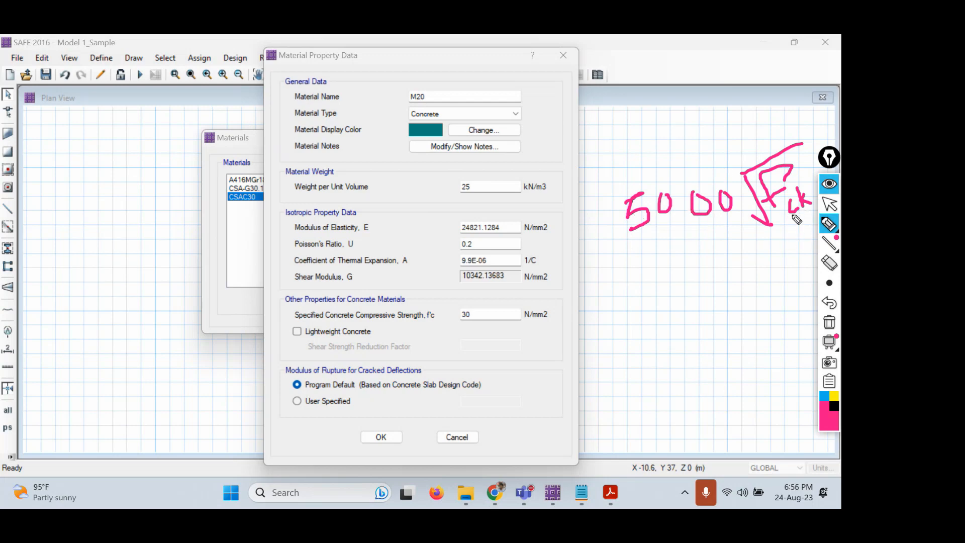
mouse_move(794, 213)
left_mouse_down()
mouse_move(780, 266)
mouse_move(794, 256)
left_mouse_up()
left_click_drag(741, 296, 770, 299)
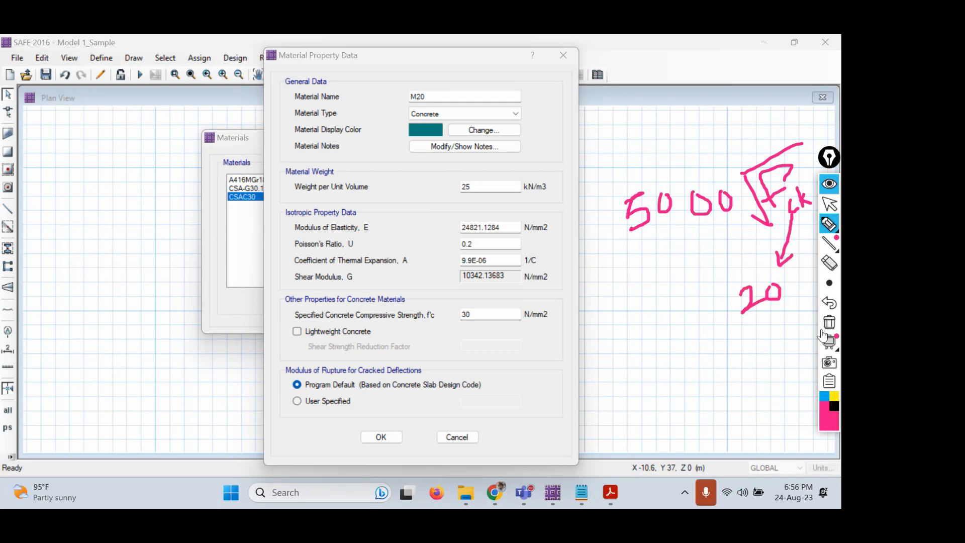
left_click(829, 204)
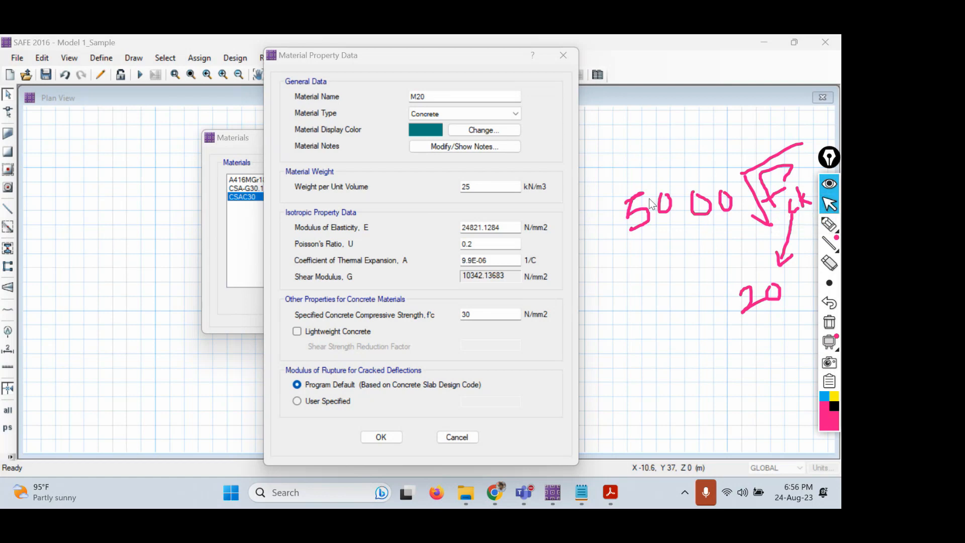
Try to enter M20's modulus of elasticity as the expression 5000*SQRT20.
left_click(506, 227)
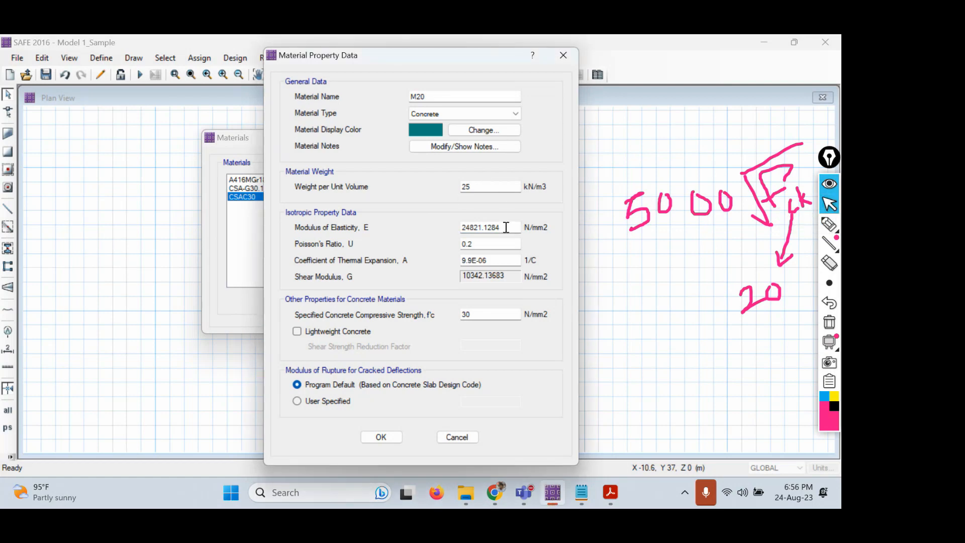
left_click_drag(506, 227, 466, 248)
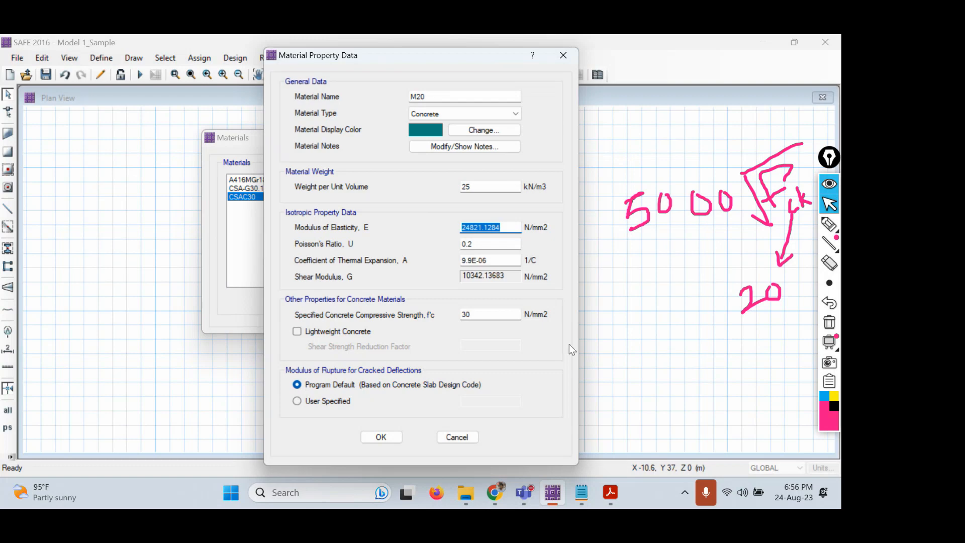
type("5000*SQRT20")
key("Return")
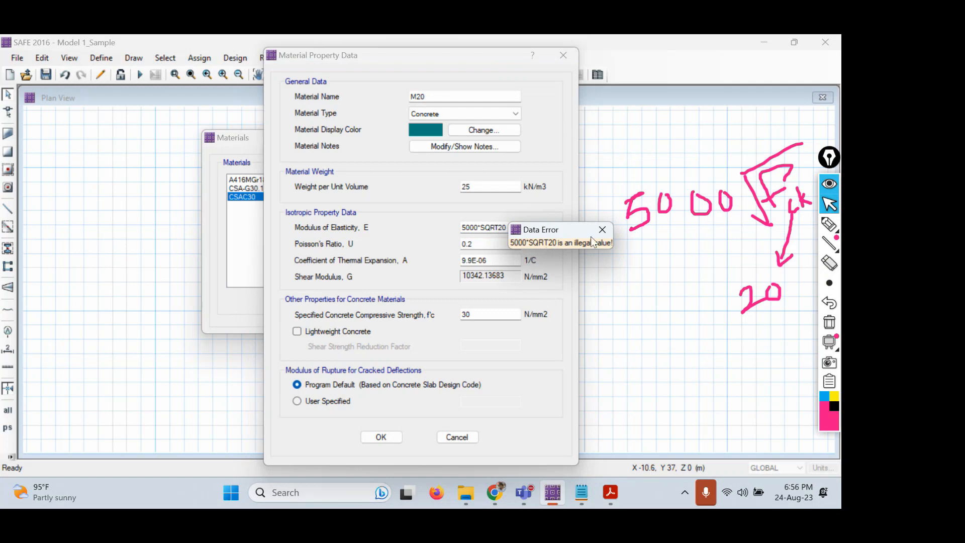
left_click(607, 229)
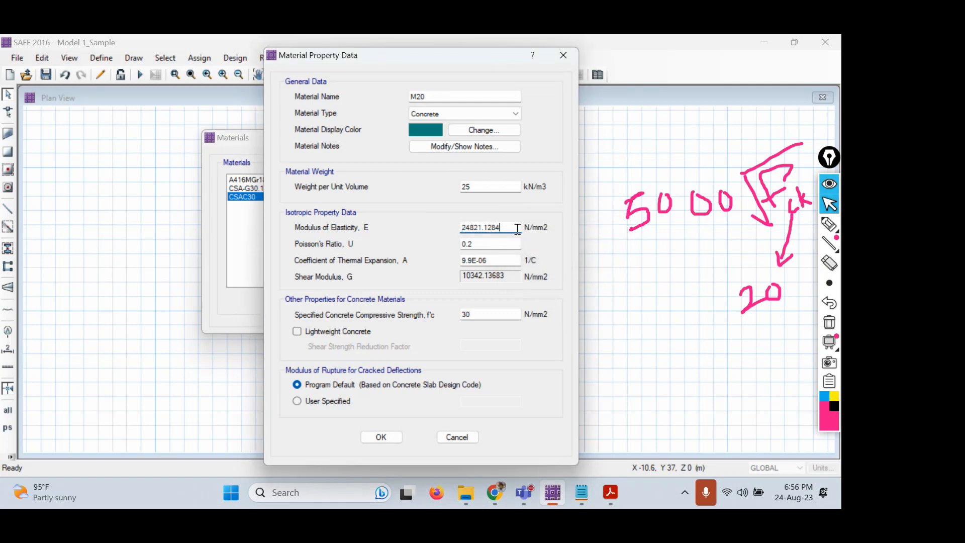
Set M20's modulus of elasticity to 22360.67 N/mm2.
left_click_drag(508, 227, 408, 225)
type("2360")
type(".67")
left_click(479, 244)
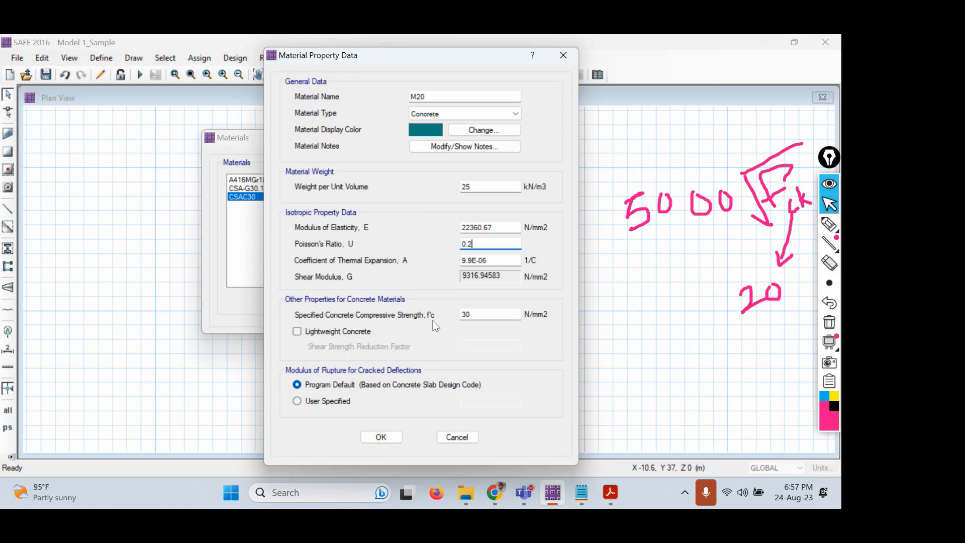
Set the specified concrete compressive strength of M20 to 20 N/mm2 and save the material.
left_click(479, 316)
left_click_drag(478, 315, 423, 320)
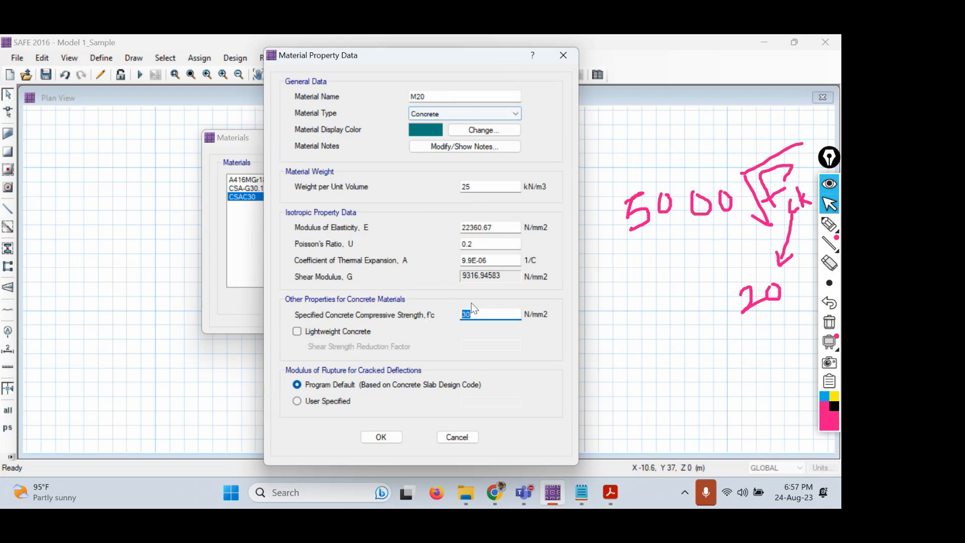
type("20")
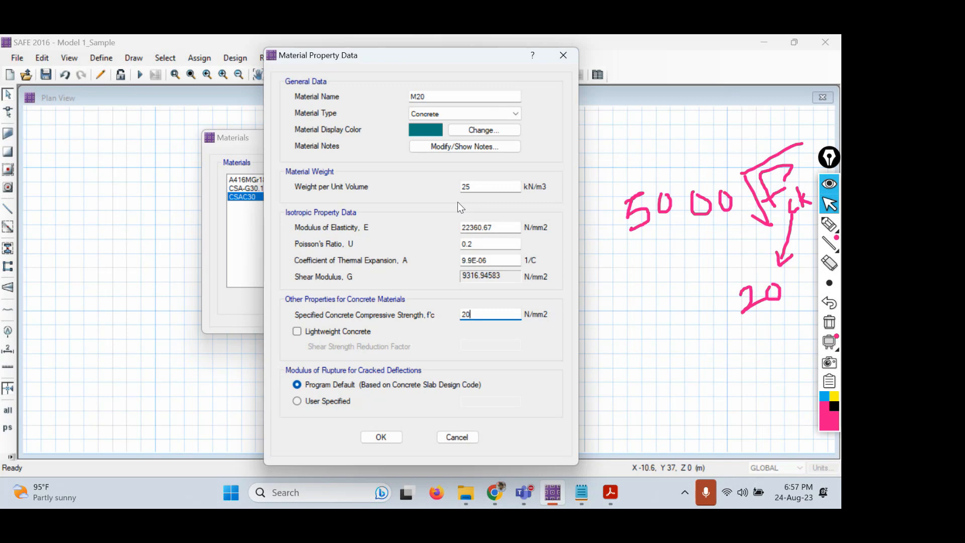
left_click(384, 439)
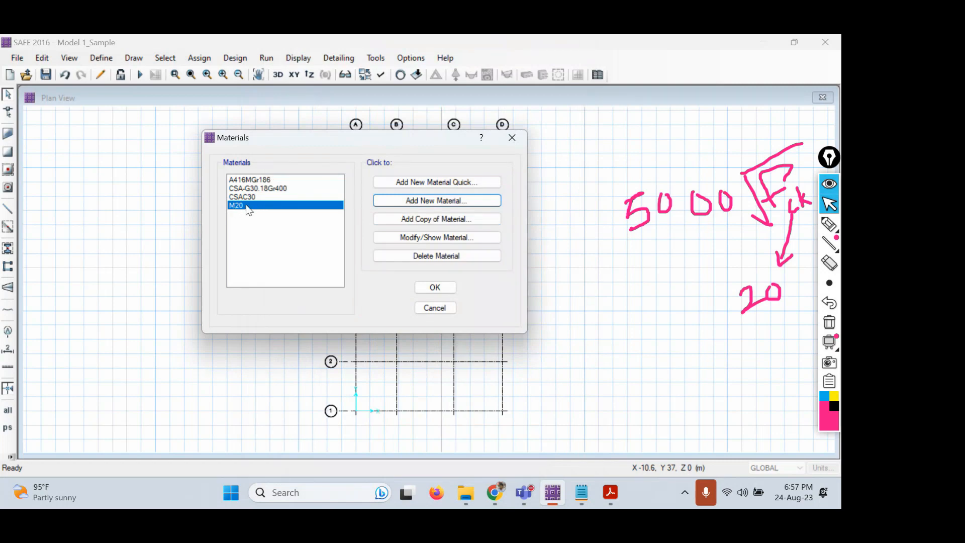
Start another new material, check the steel grade in the project PDF, and name the material Fe500.
left_click(243, 196)
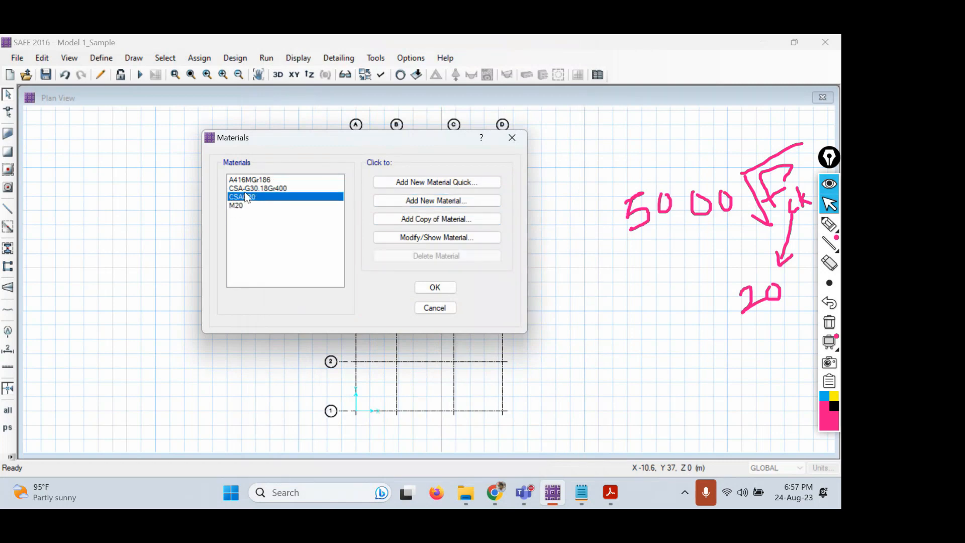
left_click(250, 189)
left_click(247, 207)
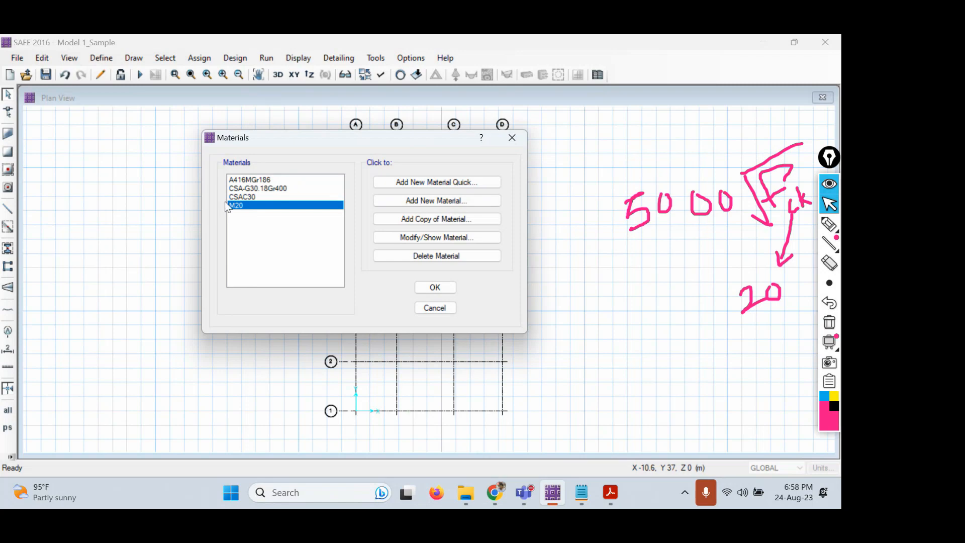
left_click(423, 200)
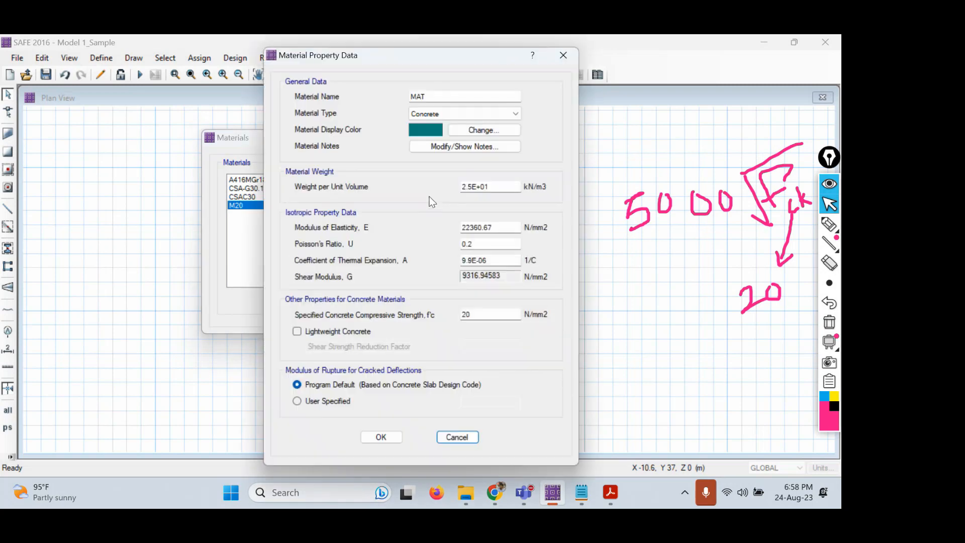
left_click(443, 97)
left_click_drag(442, 97, 402, 96)
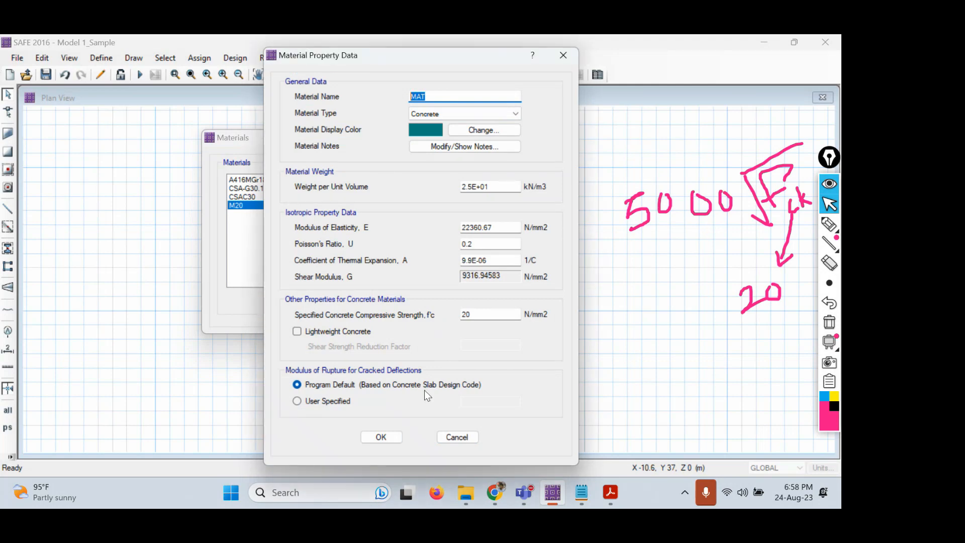
left_click(581, 494)
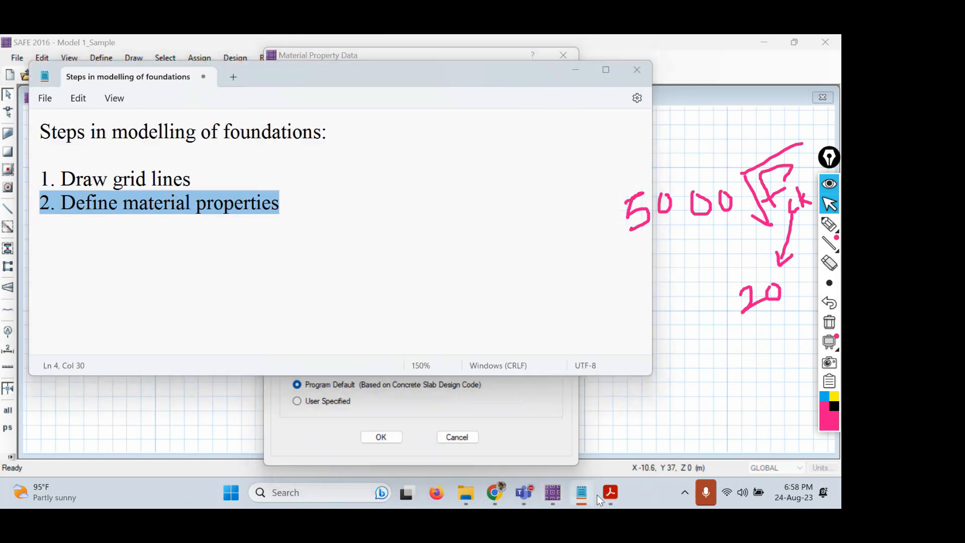
left_click(610, 493)
left_click_drag(197, 258, 160, 258)
left_click(552, 492)
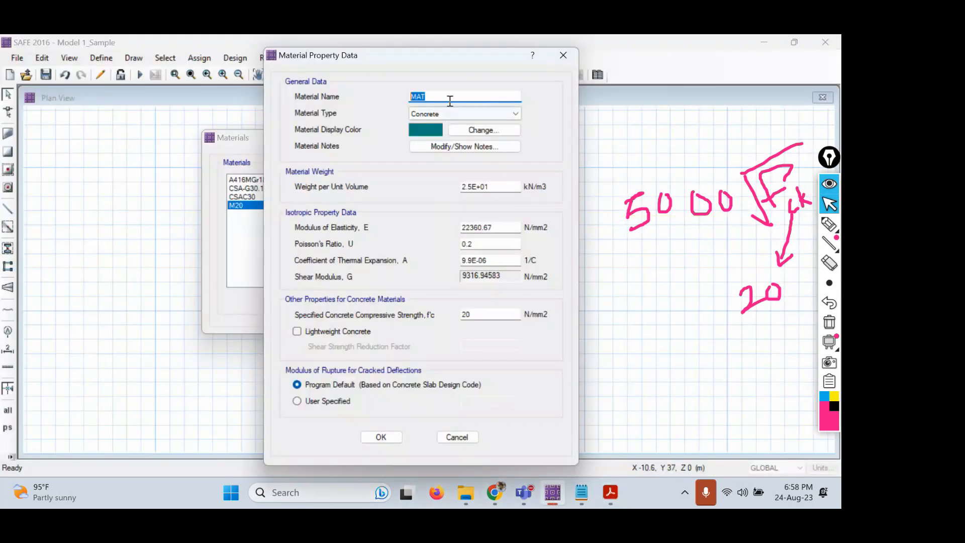
type("Fe500")
Set the Fe500 material type to Rebar and its display colour to red.
left_click(449, 112)
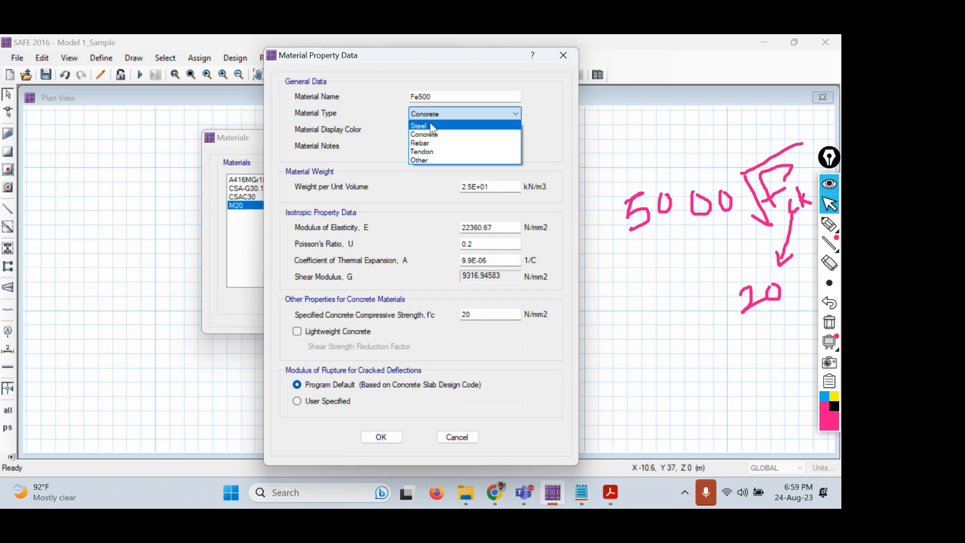
left_click(448, 143)
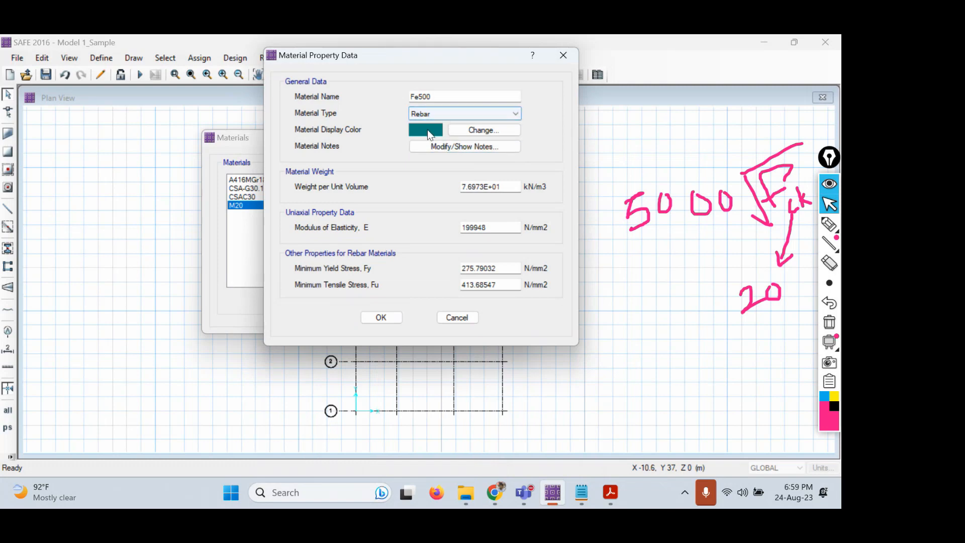
left_click(427, 131)
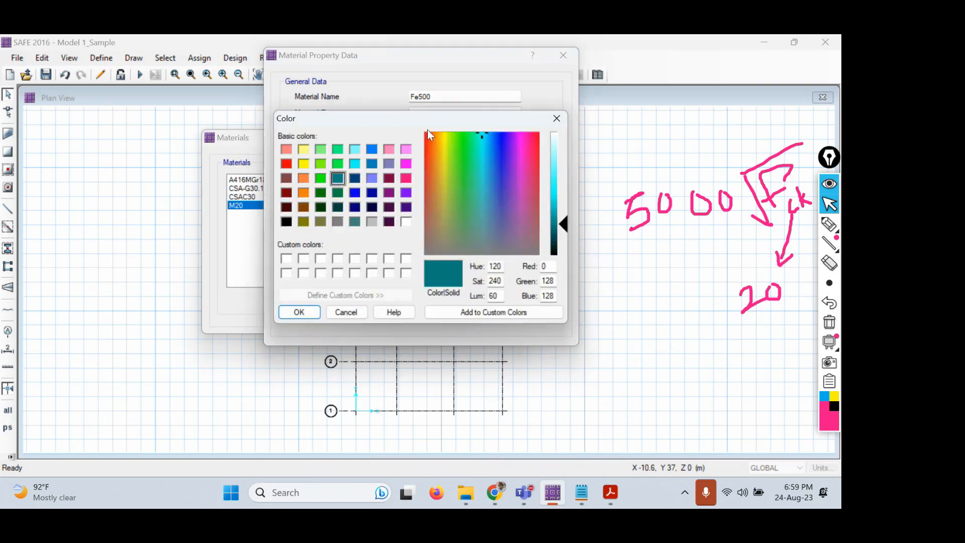
left_click(286, 163)
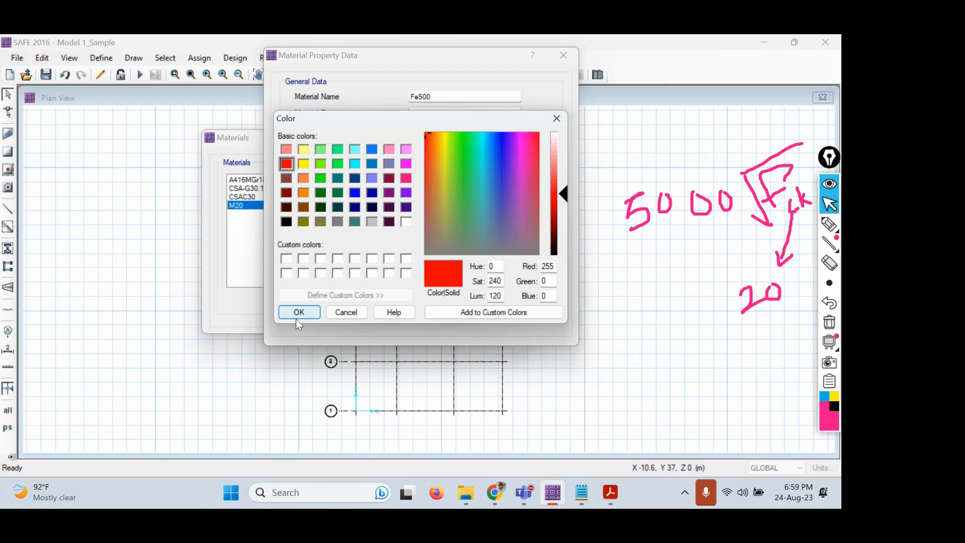
left_click(299, 312)
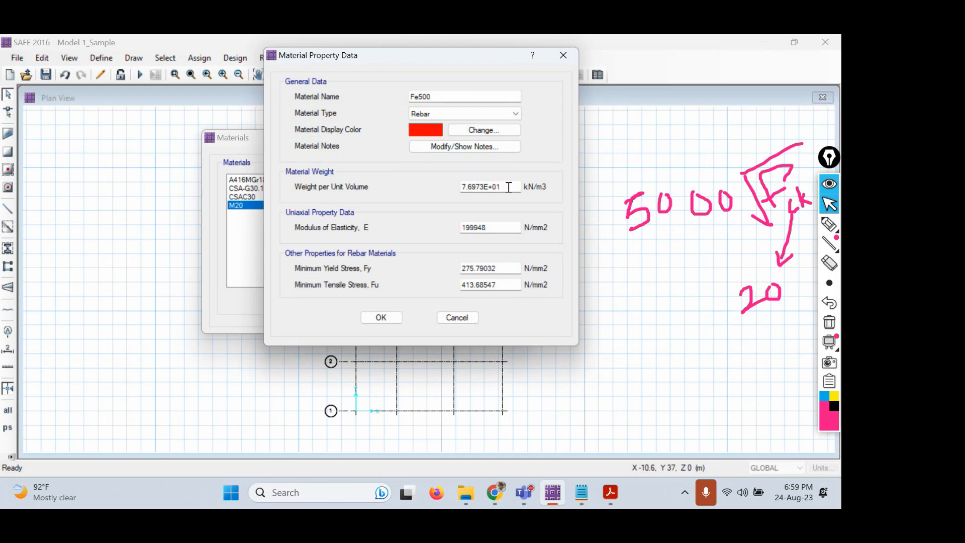
Set the Fe500 weight per unit volume to 78.5 kN/m3 and its modulus of elasticity to 200000 N/mm2.
left_click_drag(505, 187, 421, 186)
type("78.5")
left_click_drag(495, 227, 400, 222)
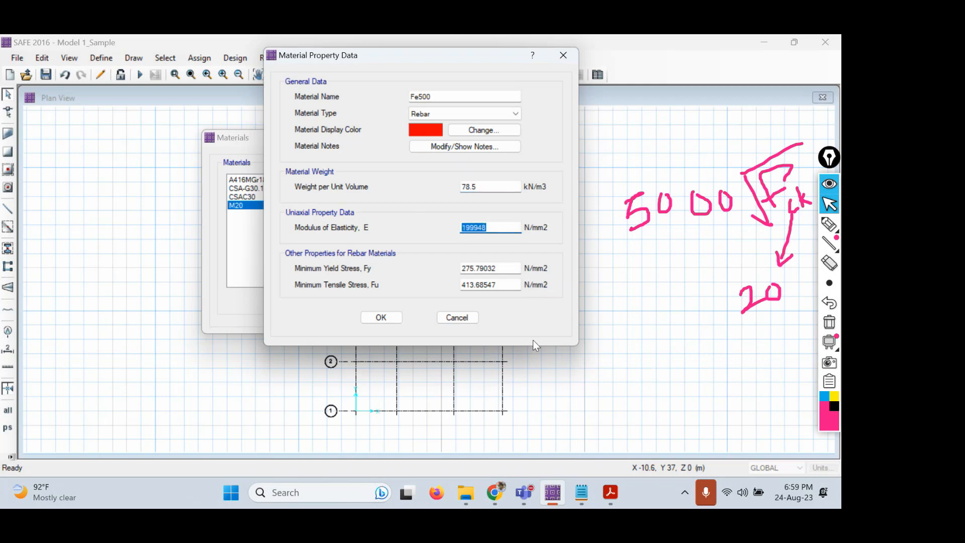
type("200000")
Set both the minimum yield stress Fy and the minimum tensile stress Fu of Fe500 to 500 N/mm2.
left_click(503, 266)
double_click(502, 265)
type("54")
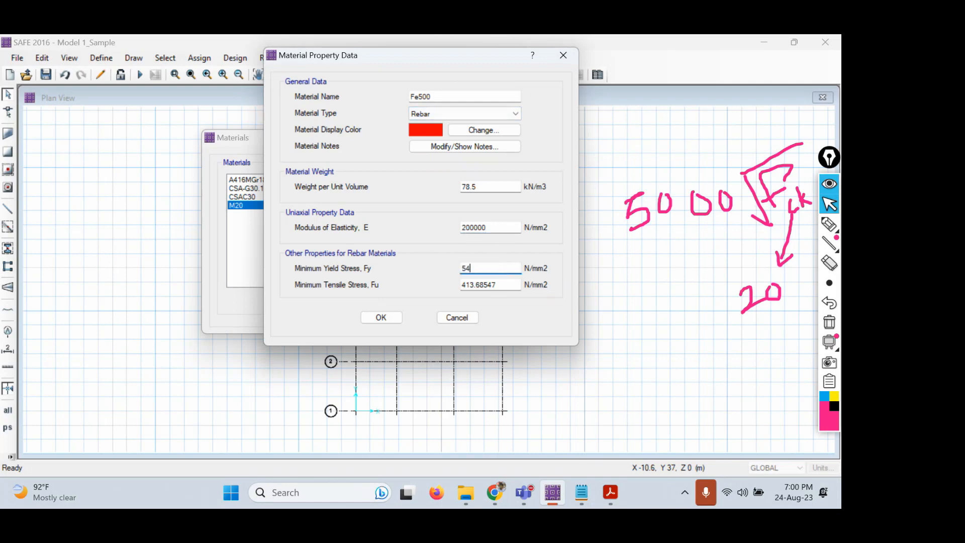
type("00")
key("BackSpace")
key("BackSpace")
key("BackSpace")
type("00")
key("Tab")
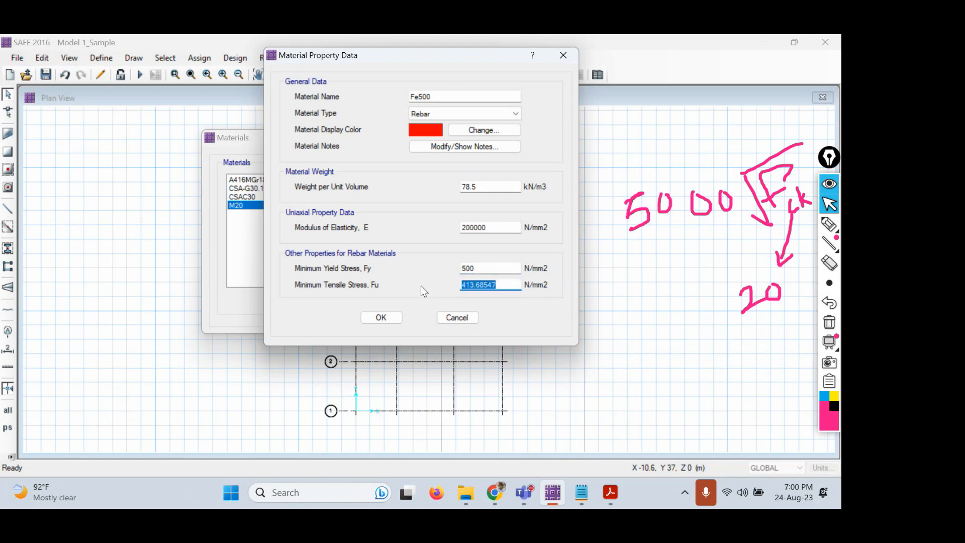
type("500")
Review the Fe500 yield and tensile stresses, save the material, and select M20 in the materials list.
left_click_drag(497, 267, 440, 260)
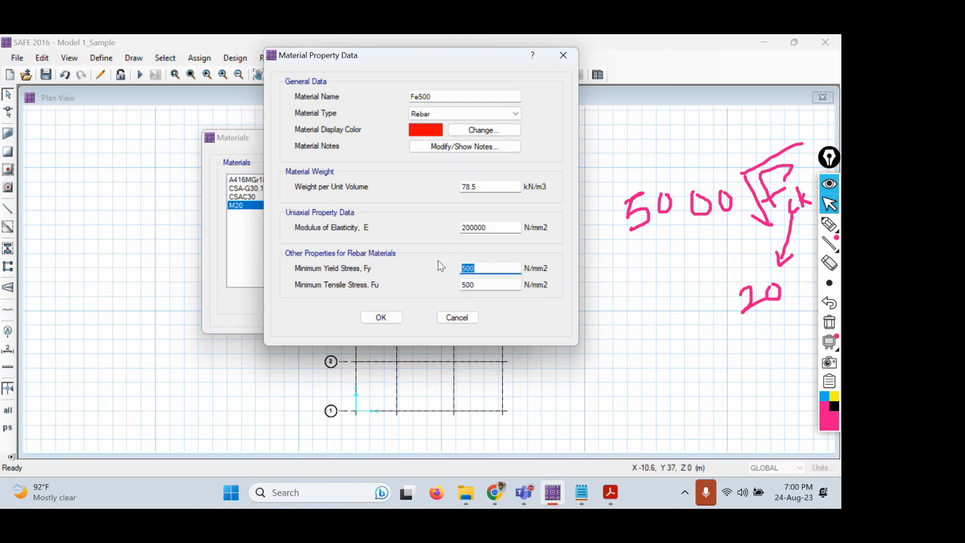
left_click_drag(493, 285, 443, 288)
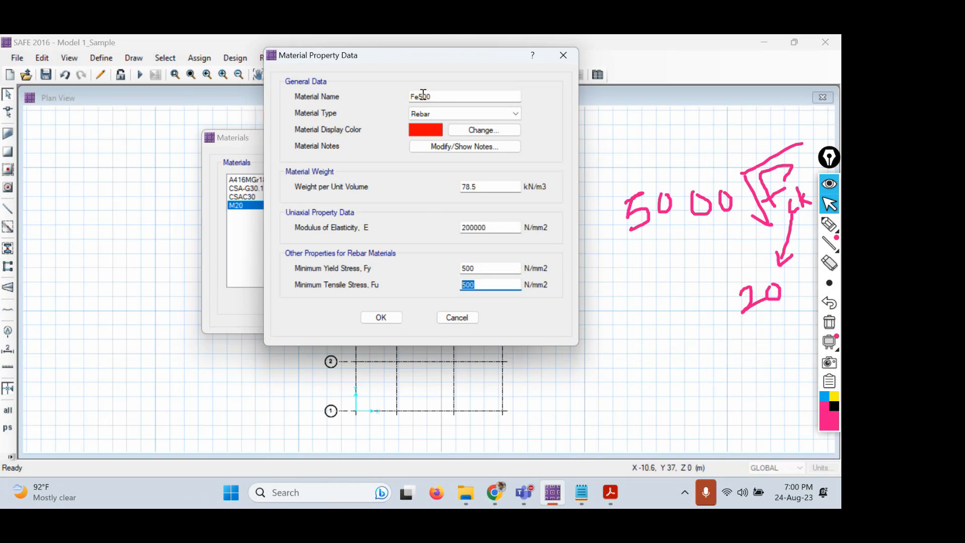
left_click_drag(497, 270, 406, 283)
left_click(383, 318)
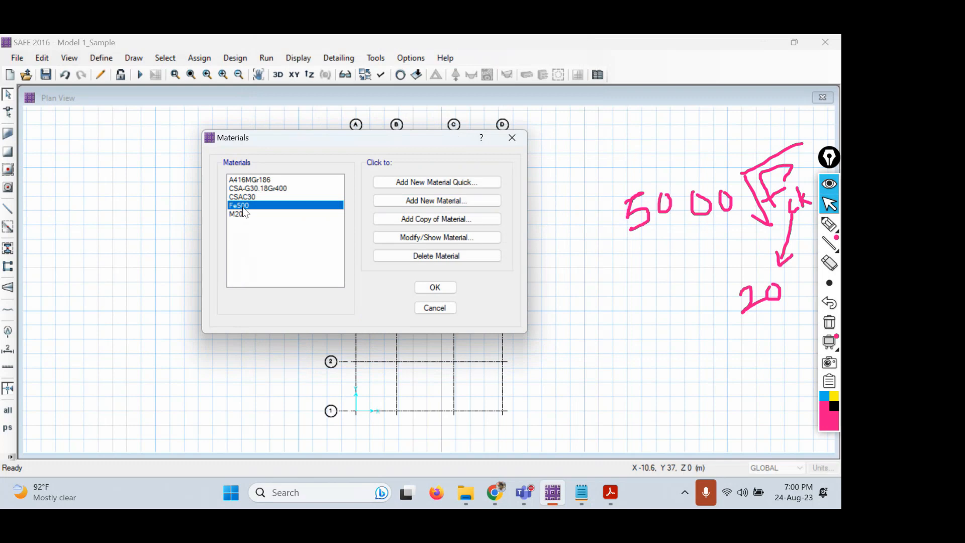
left_click(236, 214)
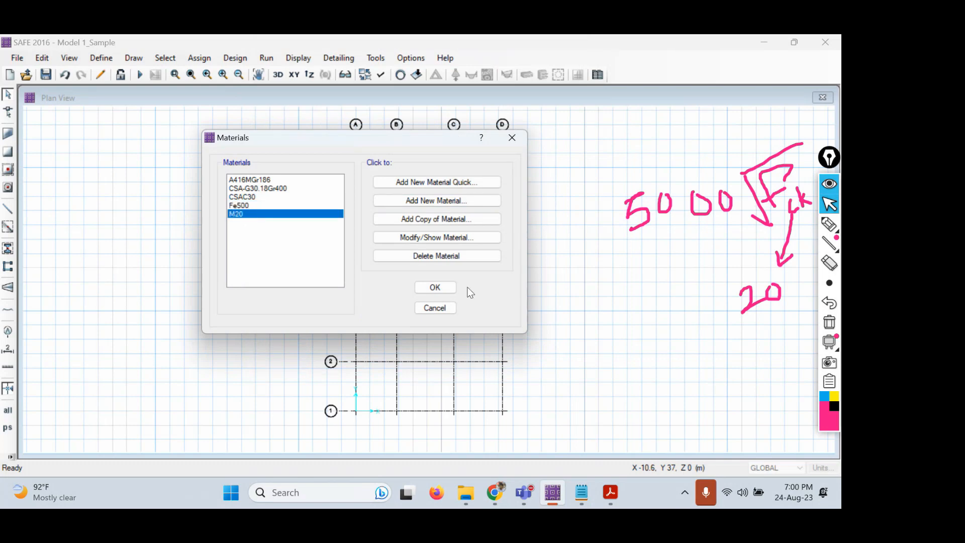
Accept the material definitions and add the line "3. Define column properties" to the foundation modelling steps note.
left_click(435, 288)
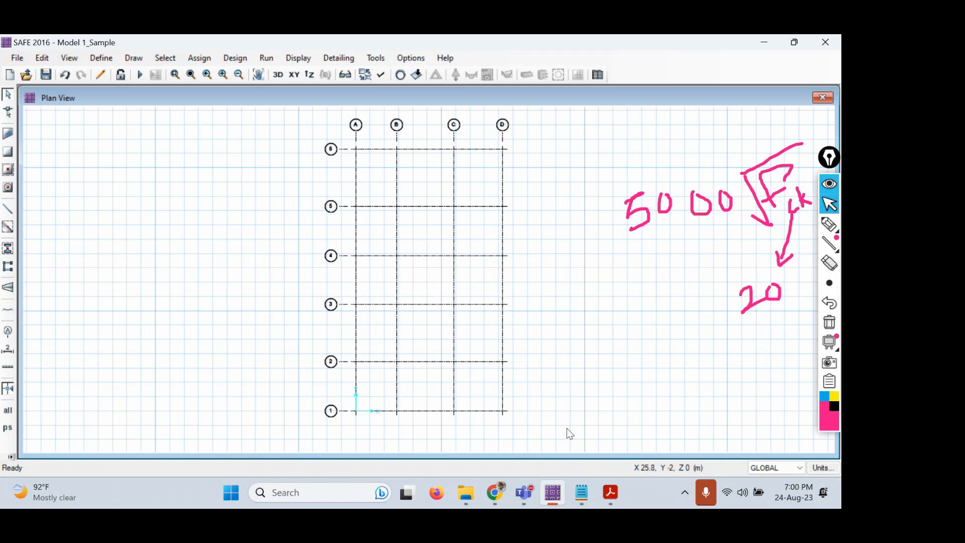
left_click(578, 502)
left_click(344, 192)
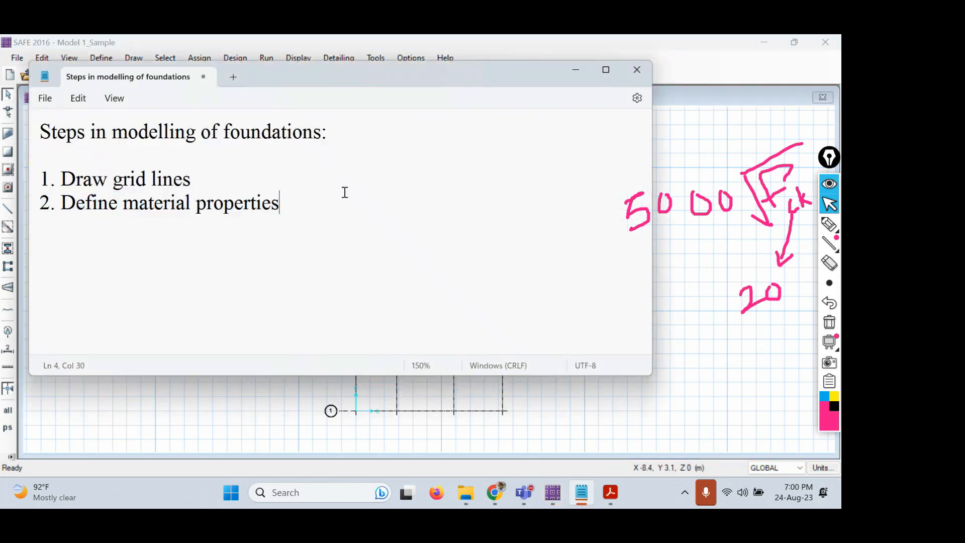
key("Return")
type("3. Define")
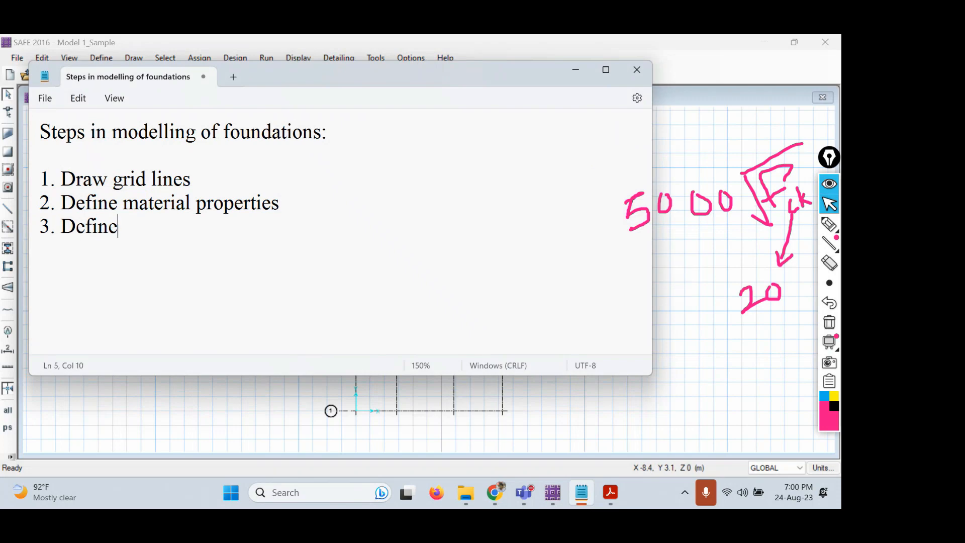
type(" column pr")
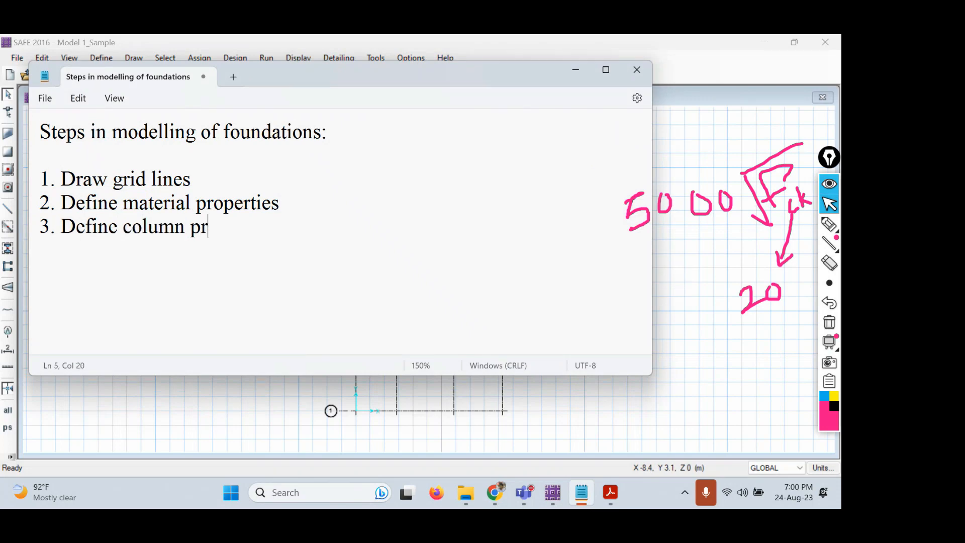
type("operties")
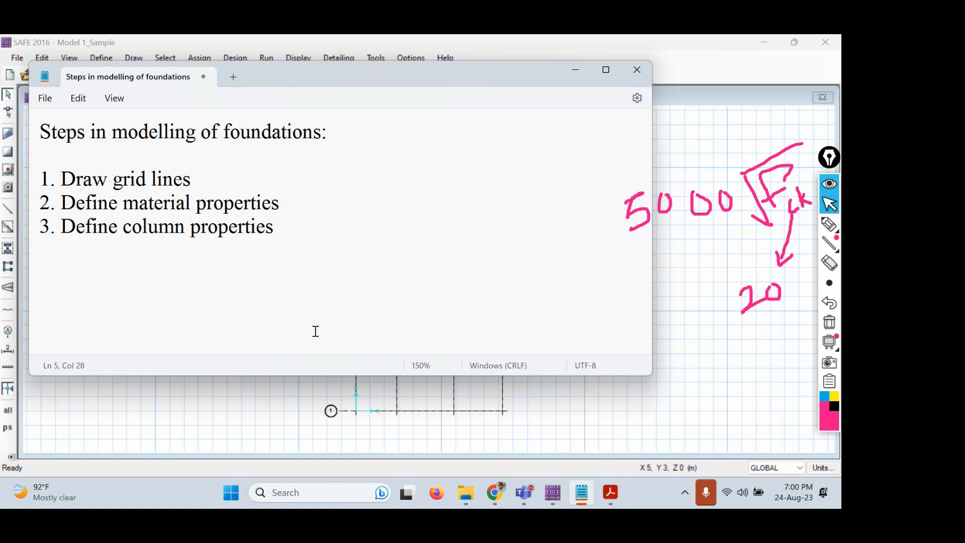
left_click(576, 71)
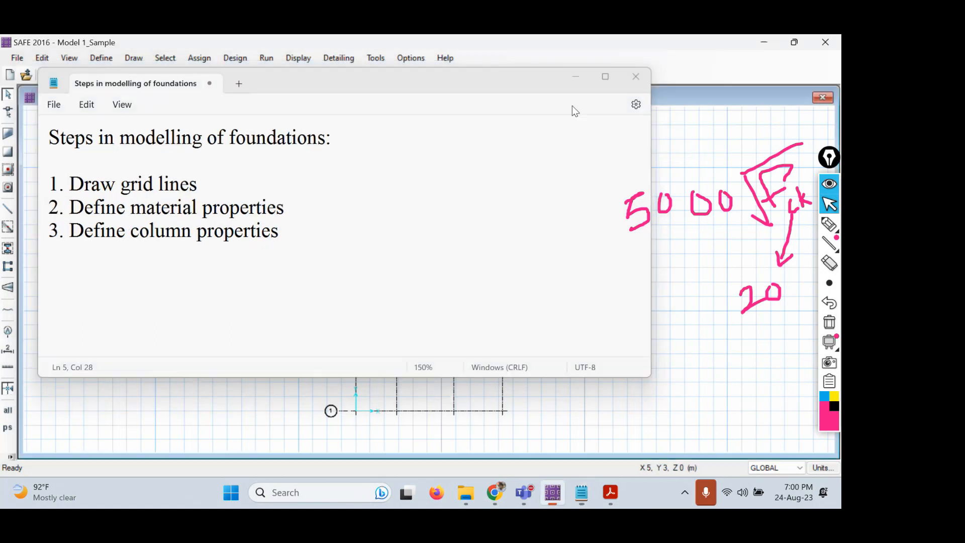
Clear the handwritten annotations and examine the footing and column layout in the sample project PDF.
left_click(611, 494)
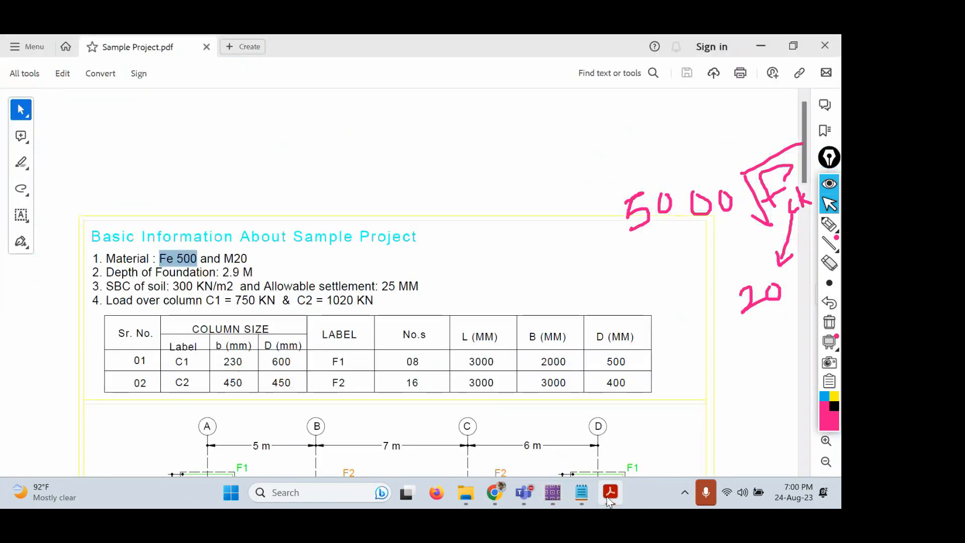
scroll(446, 261, "down", 5)
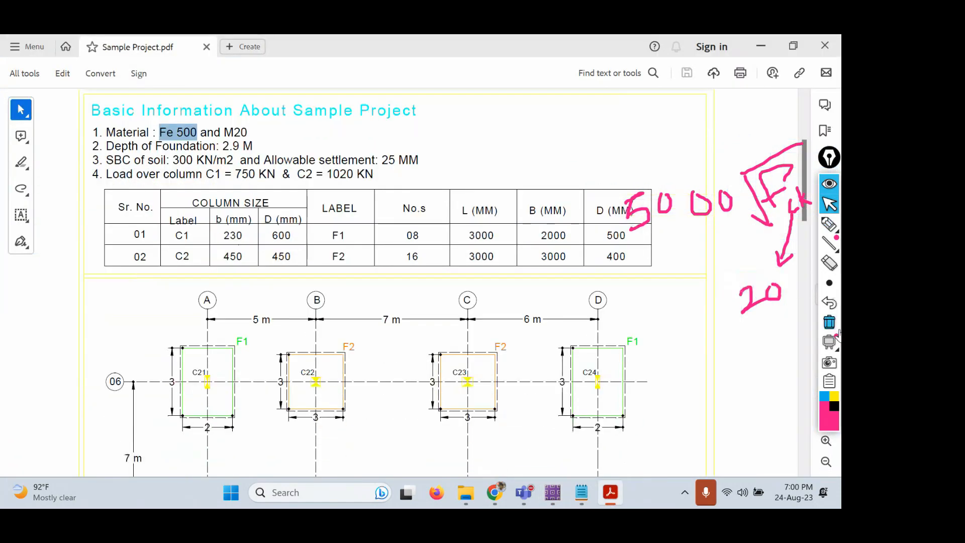
left_click(829, 322)
scroll(409, 249, "down", 5)
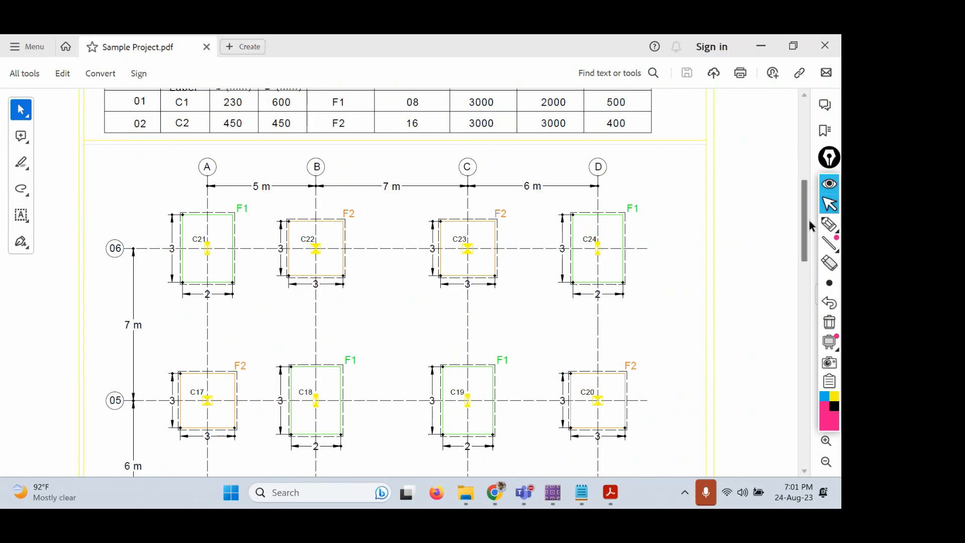
left_click_drag(804, 229, 801, 367)
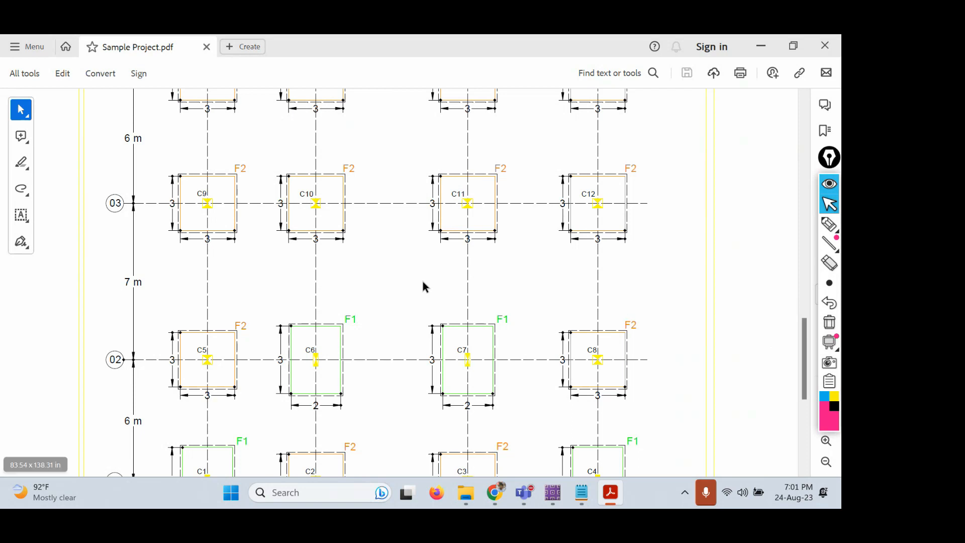
left_click(561, 497)
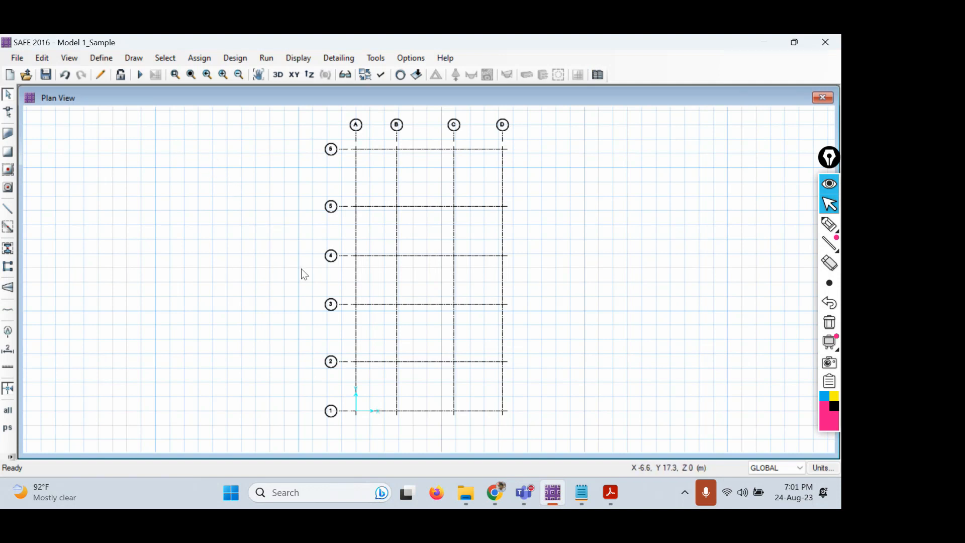
left_click(607, 494)
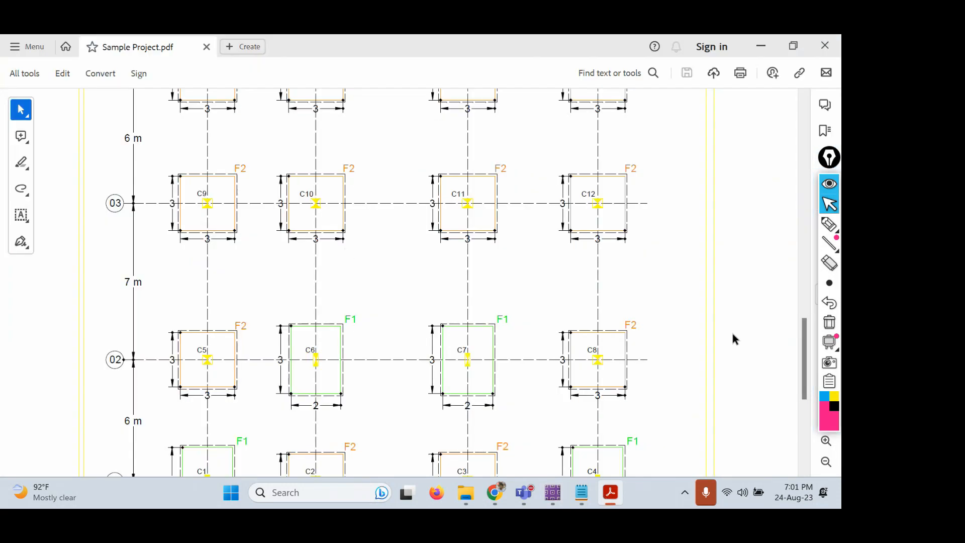
Review the sizes of columns C1 and C2 in the sample project's column size table.
left_click_drag(805, 367, 805, 168)
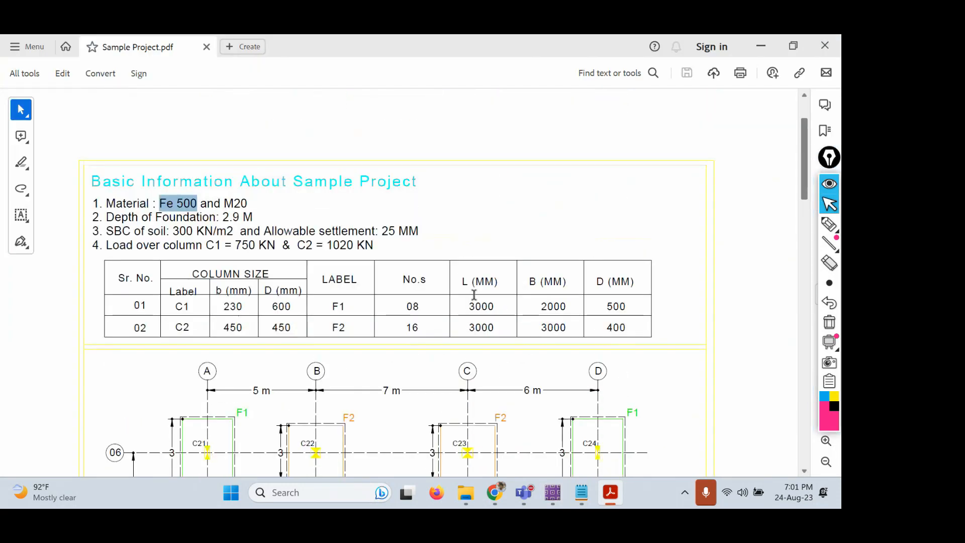
left_click_drag(223, 308, 294, 310)
left_click_drag(217, 327, 286, 331)
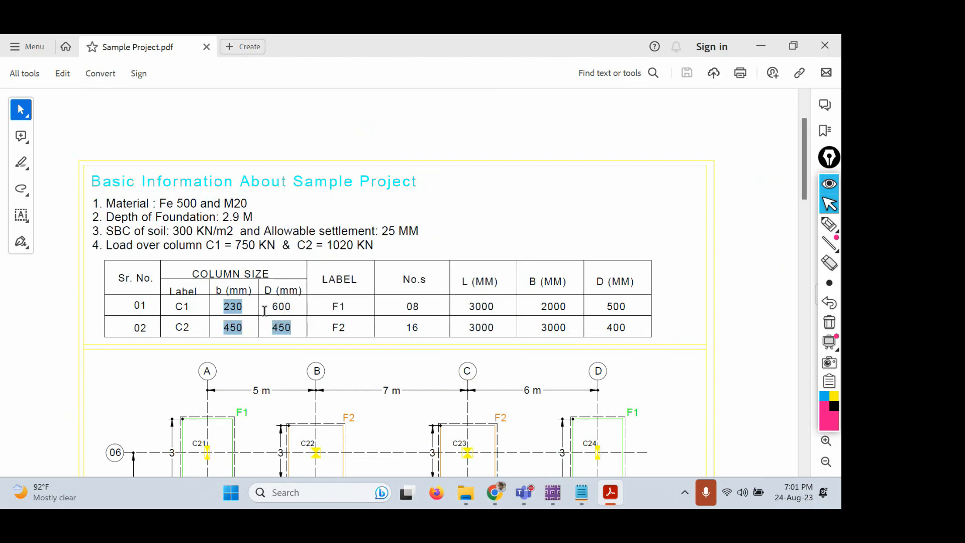
left_click(224, 306)
left_click_drag(224, 307, 281, 329)
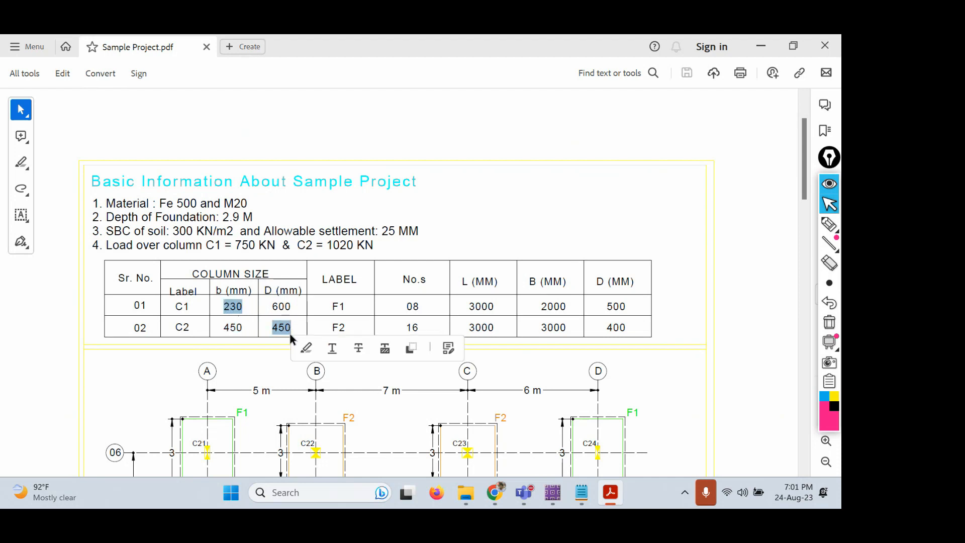
In SAFE, add a new column property named CM230X600_M20, checking the C1 size in the sample project PDF.
left_click(553, 492)
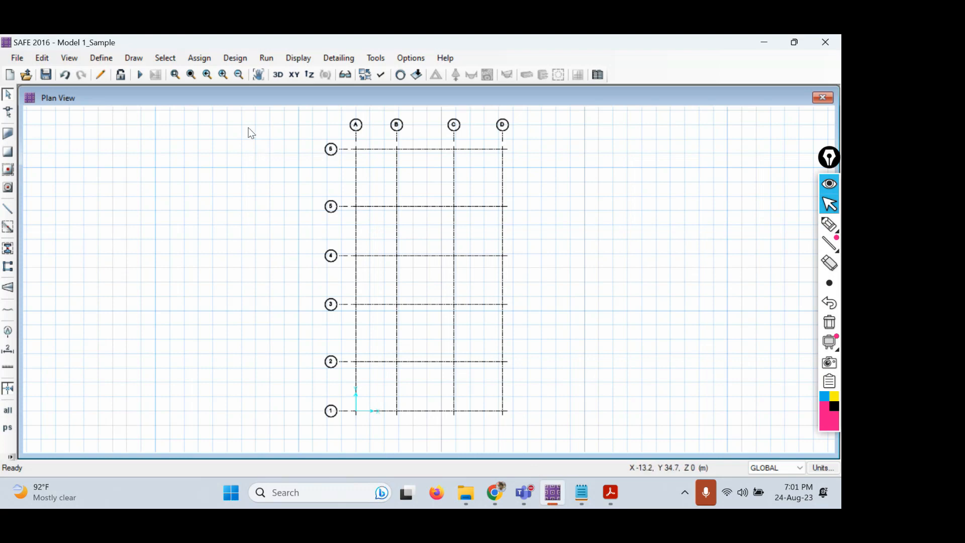
left_click(101, 58)
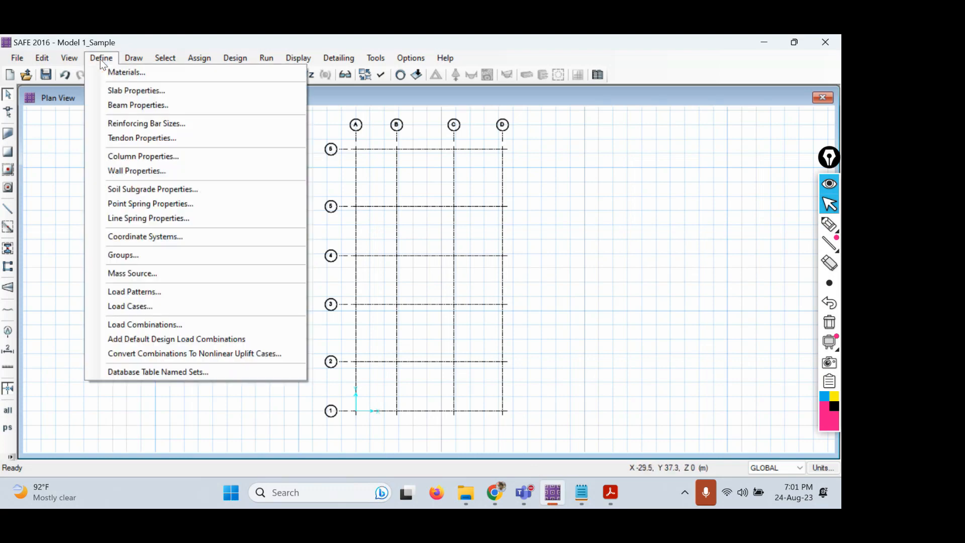
left_click(145, 157)
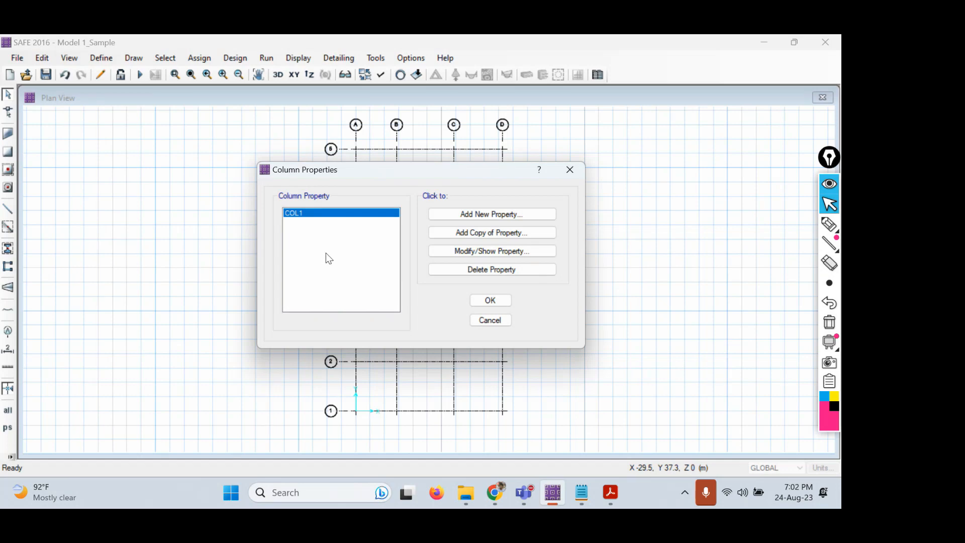
left_click(475, 215)
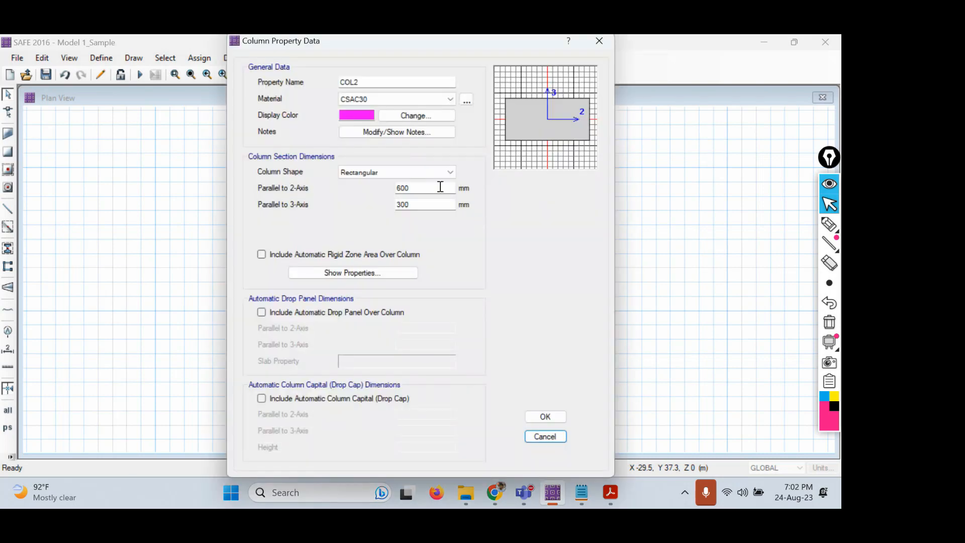
left_click_drag(387, 80, 305, 82)
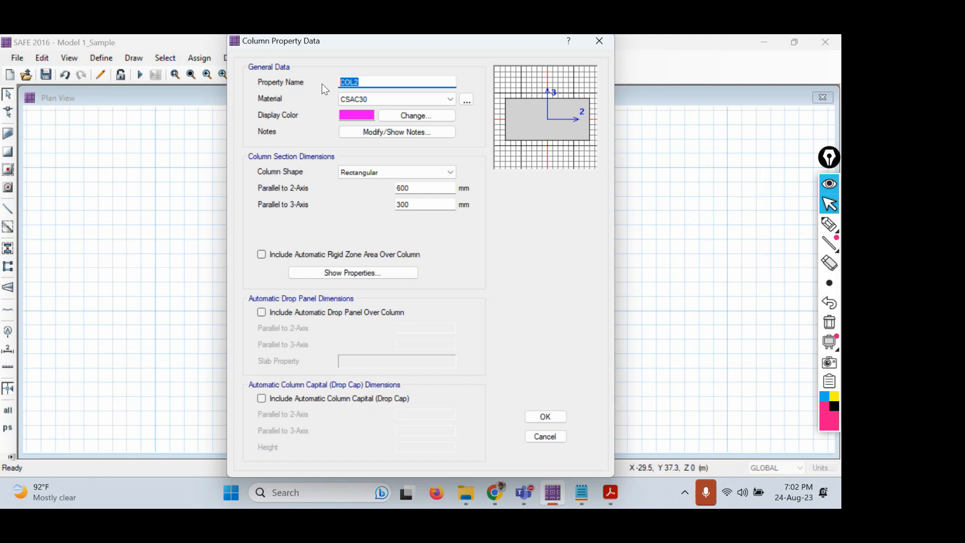
type("CM230x")
left_click(611, 493)
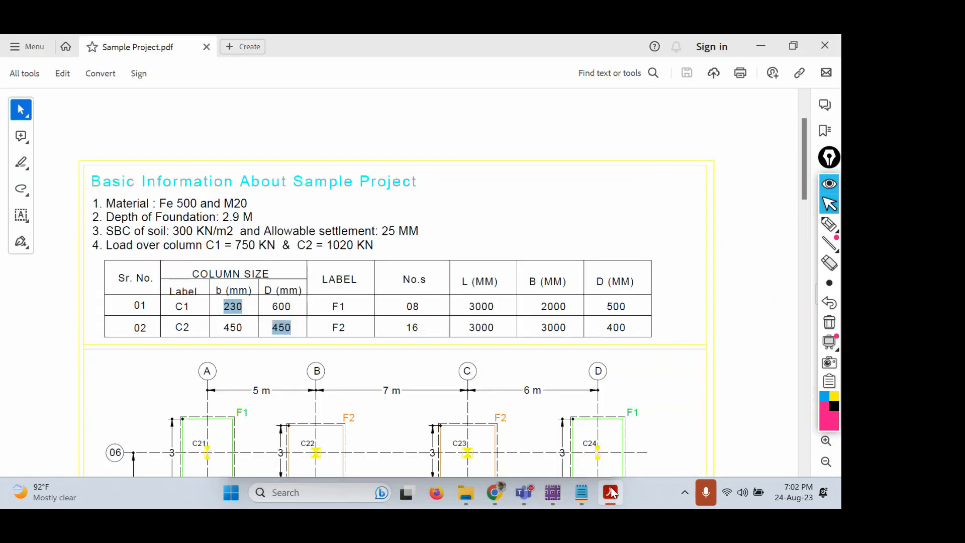
left_click(611, 493)
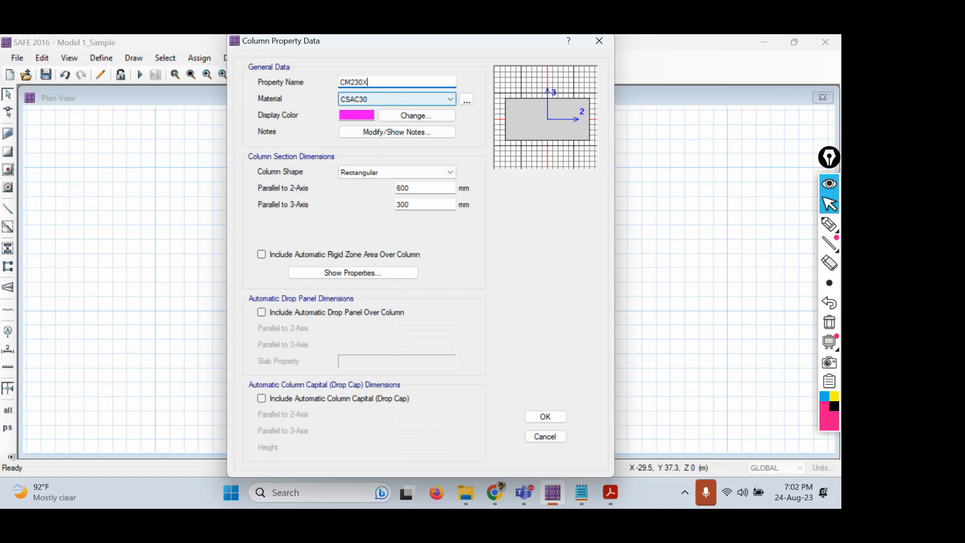
type("600_M20")
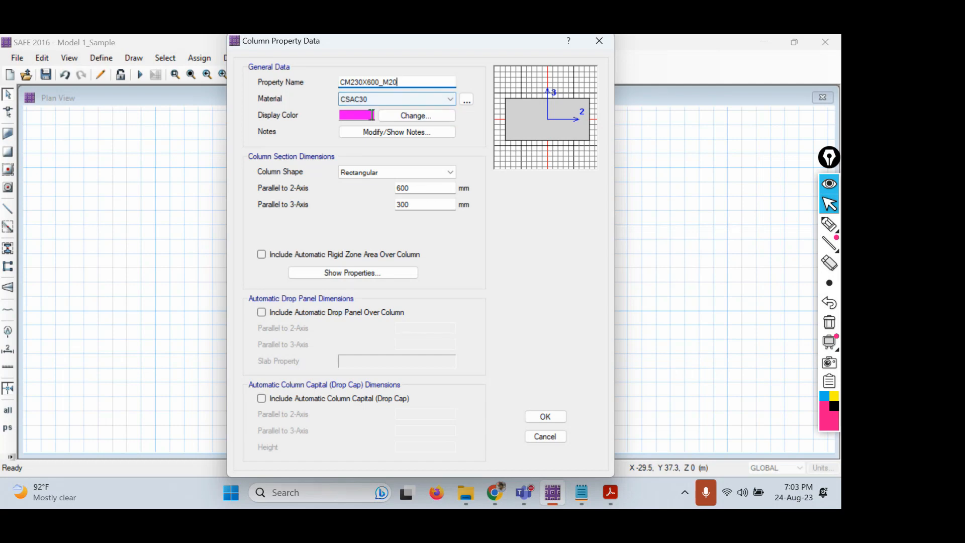
Assign the M20 material to the new column property and choose the Rectangular column shape.
left_click(385, 100)
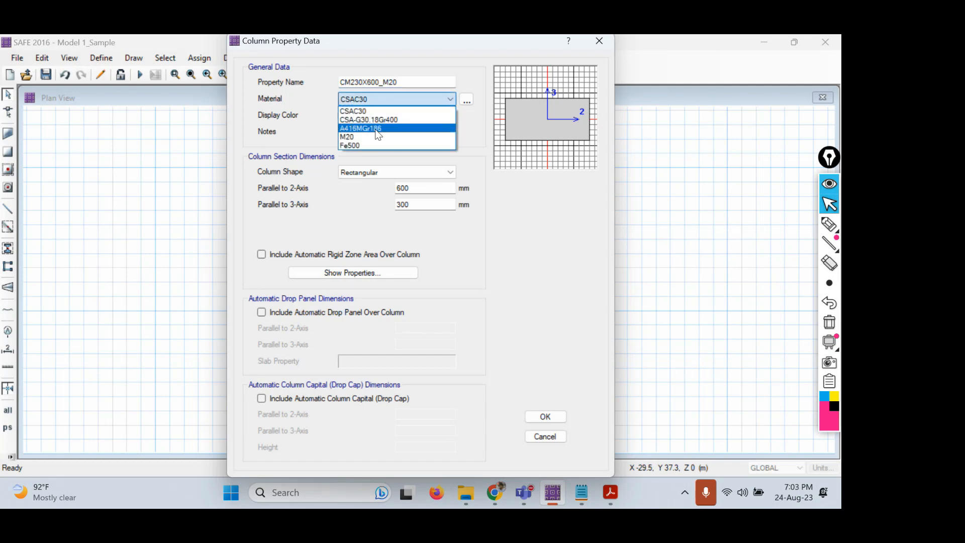
left_click(373, 138)
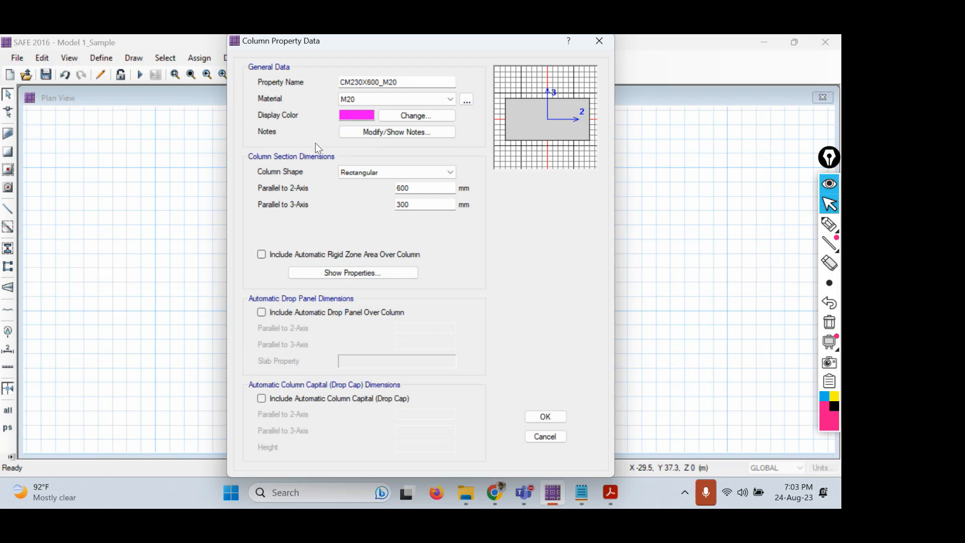
left_click(397, 172)
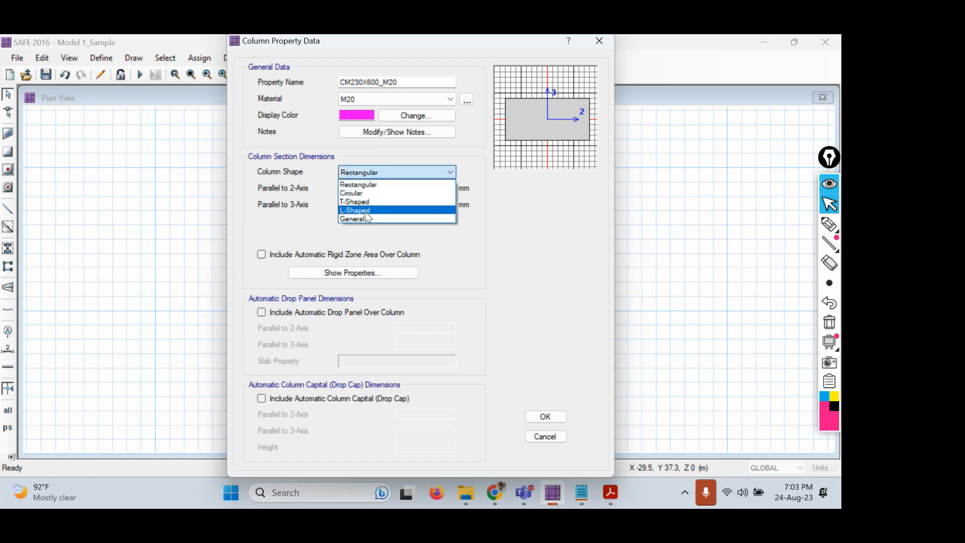
left_click(361, 184)
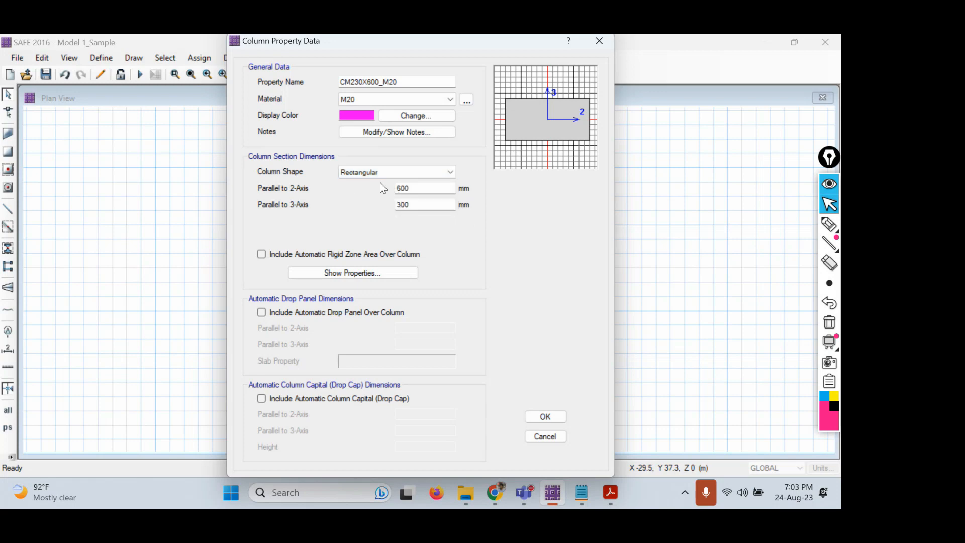
Examine the column's name and dimensions, and circle local axes 2 and 3 in the section preview with the pen.
left_click_drag(401, 188, 388, 190)
left_click(367, 82)
left_click_drag(380, 82, 353, 77)
left_click_drag(408, 81, 339, 67)
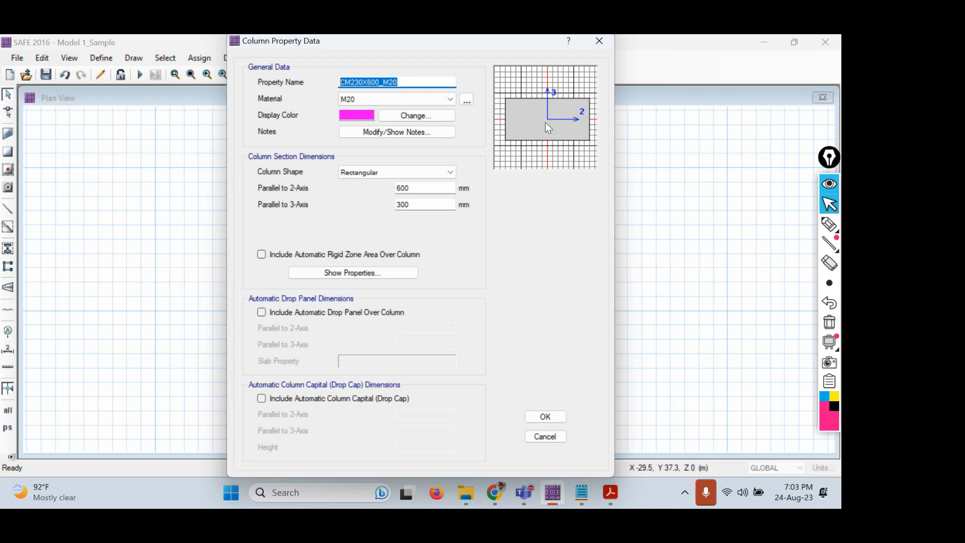
left_click(827, 227)
mouse_move(556, 122)
left_mouse_down()
mouse_move(606, 123)
mouse_move(575, 104)
mouse_move(575, 122)
left_mouse_up()
mouse_move(562, 80)
left_mouse_down()
mouse_move(539, 98)
mouse_move(556, 76)
left_mouse_up()
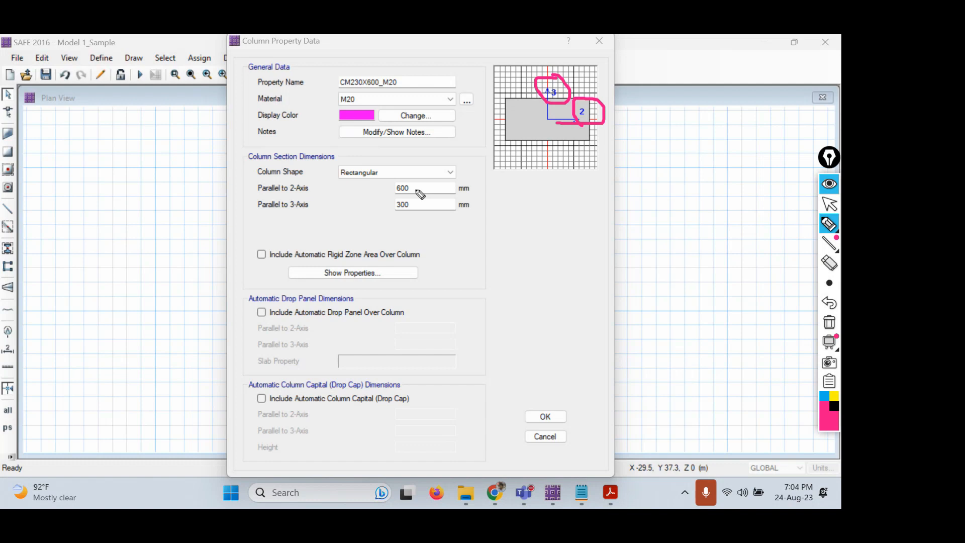
Set the column dimension parallel to the 3-axis to 230 mm and save the column property.
left_click(828, 206)
double_click(405, 205)
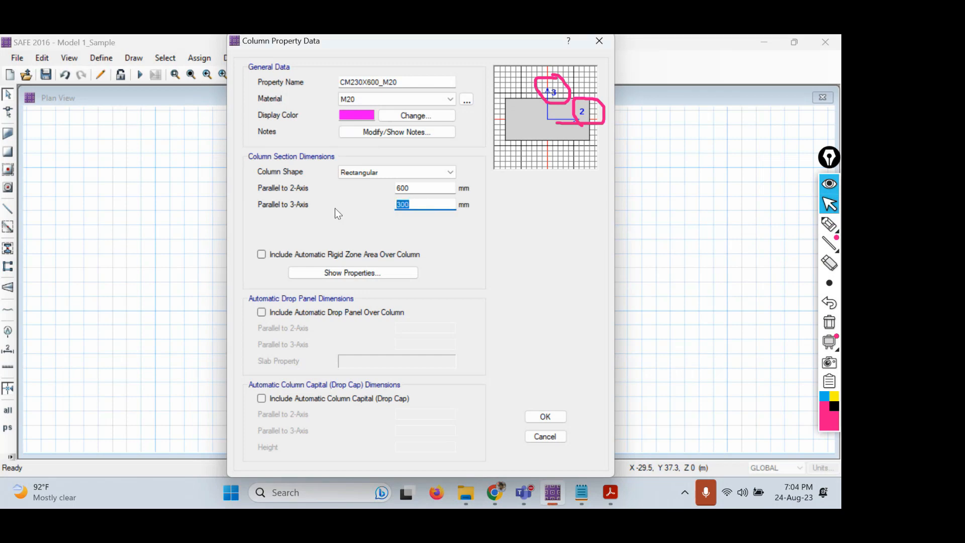
type("230")
left_click(545, 416)
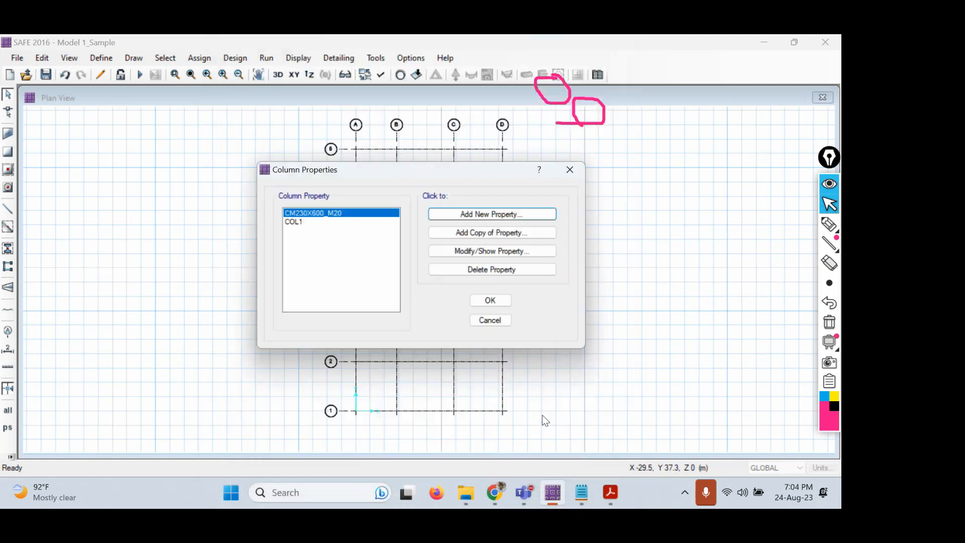
Delete the default COL1 column property.
left_click(302, 225)
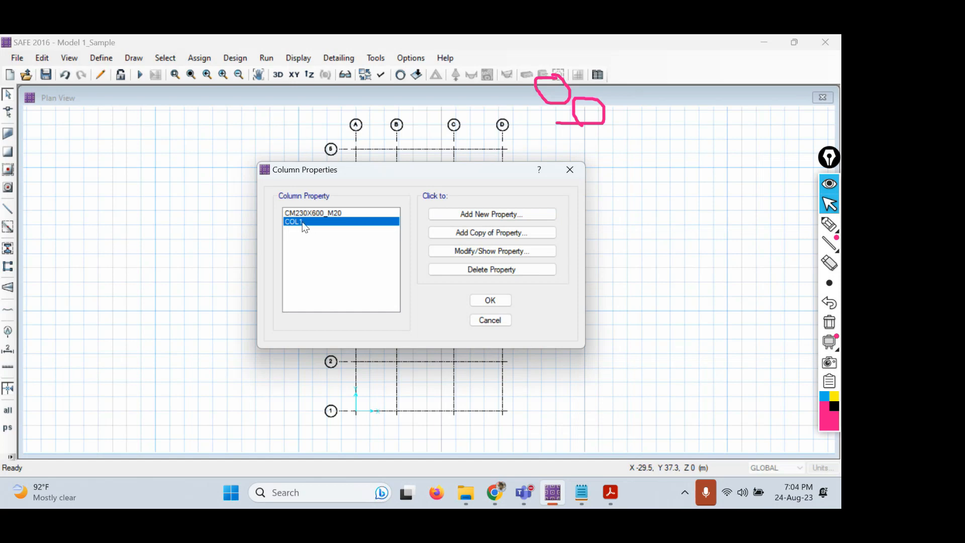
left_click(491, 269)
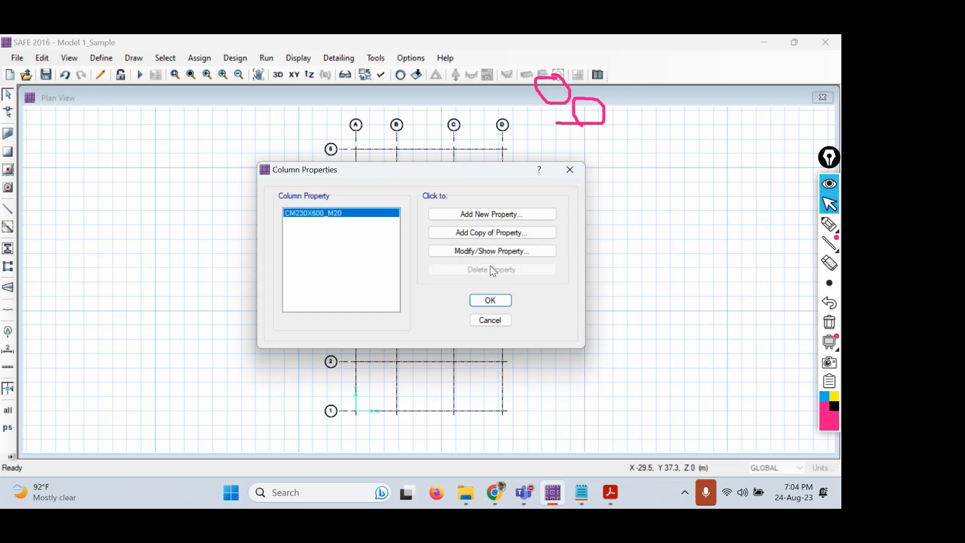
Add a new column property named CM450X450_M20, checking the column size in the Sample Project PDF.
left_click(507, 215)
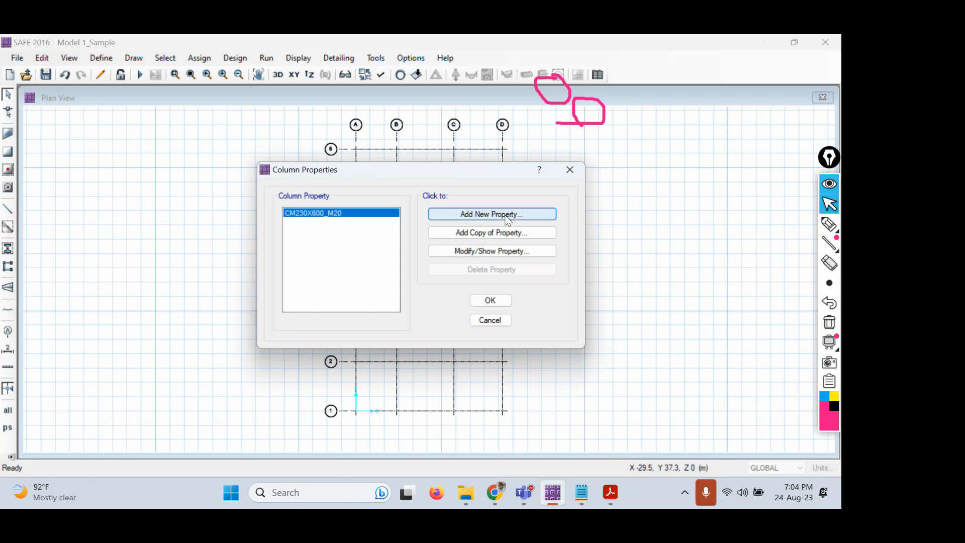
left_click(387, 84)
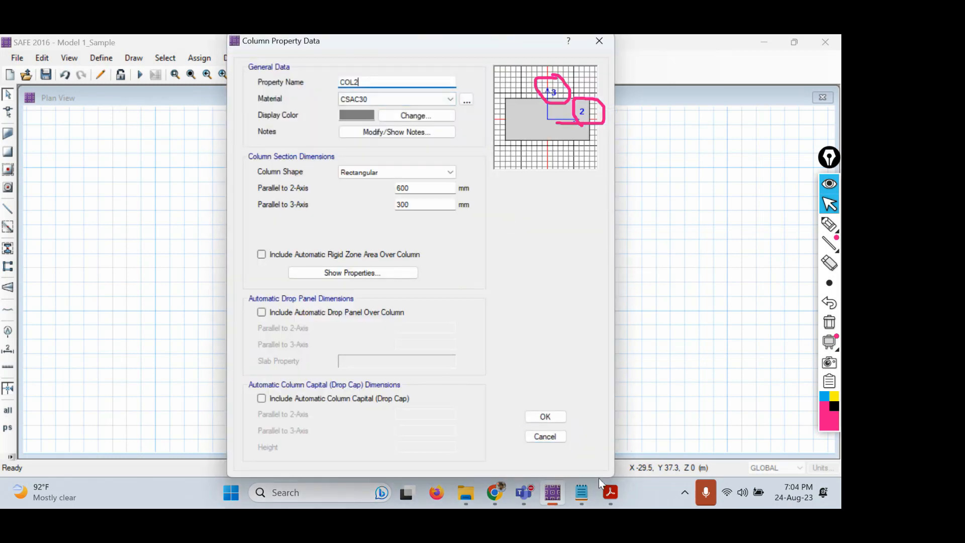
left_click(610, 494)
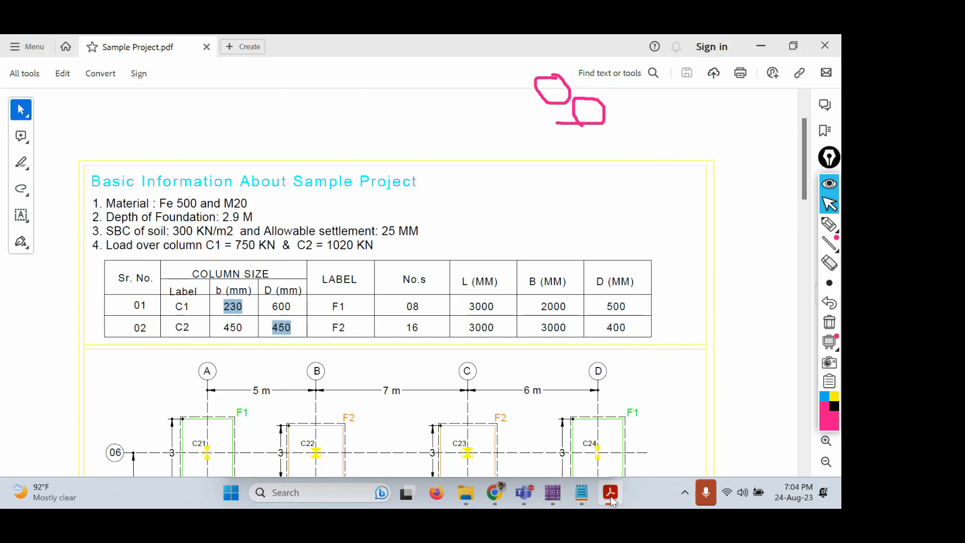
left_click(553, 492)
left_click_drag(371, 82, 268, 90)
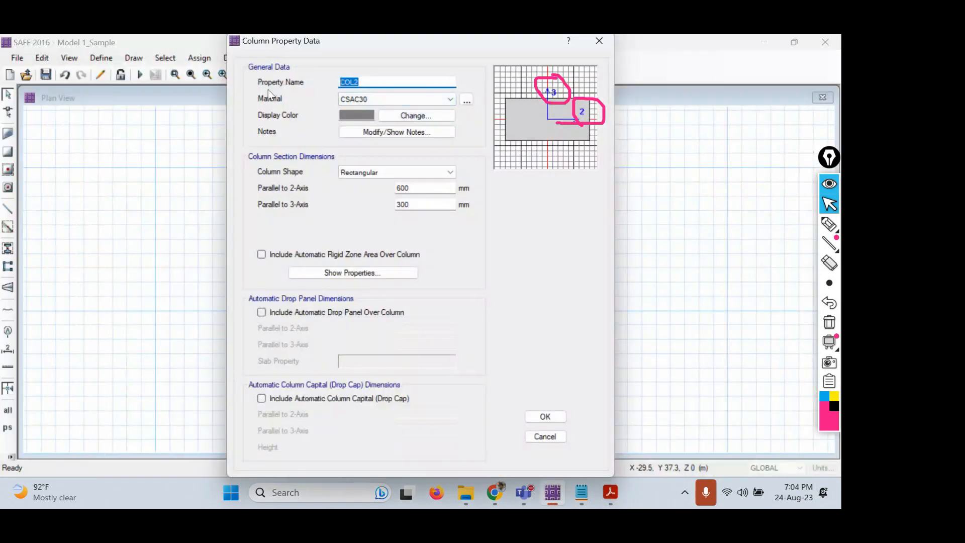
type("co")
key("BackSpace")
key("BackSpace")
key("Caps_Lock")
type("CM450X450")
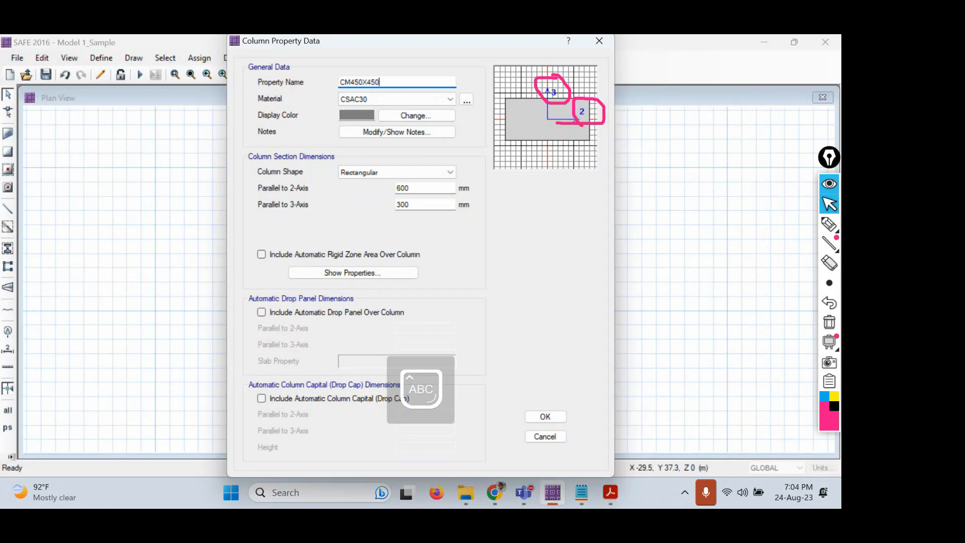
type("_M20")
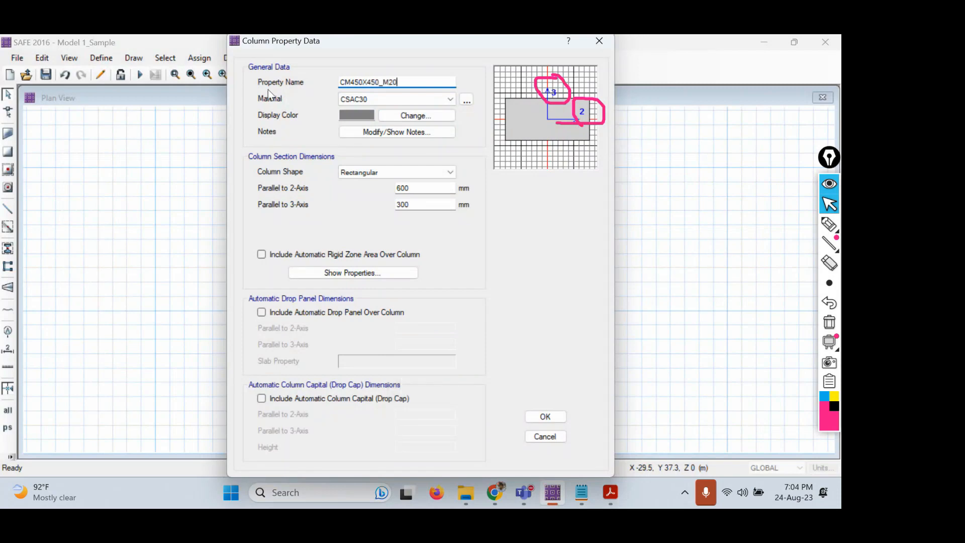
Assign the M20 material to the 450 x 450 column property and keep the Rectangular column shape.
key("Tab")
left_click(385, 99)
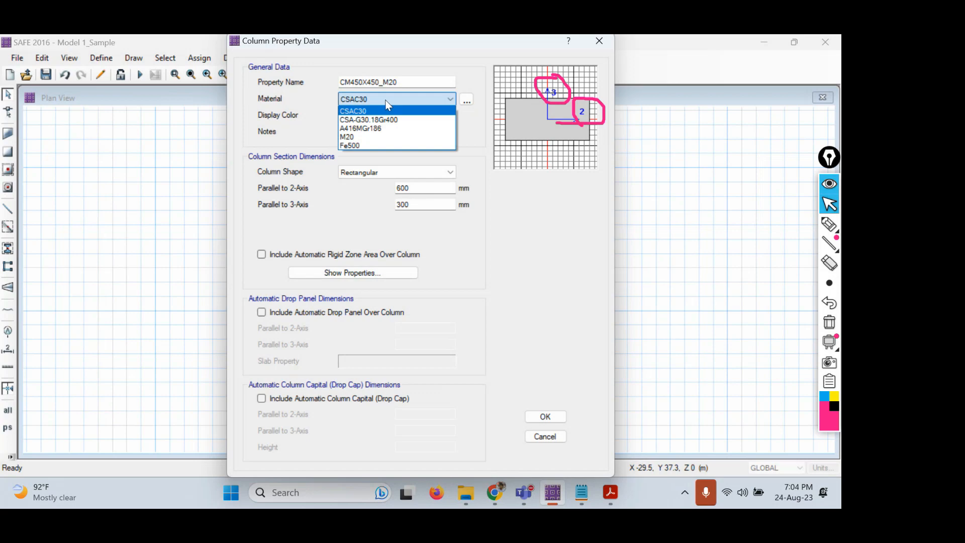
left_click(381, 137)
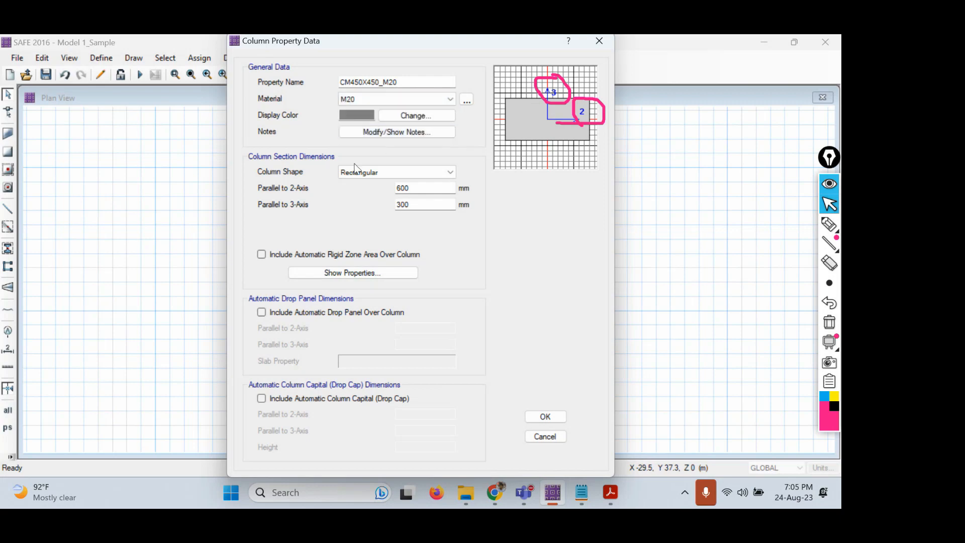
left_click(384, 170)
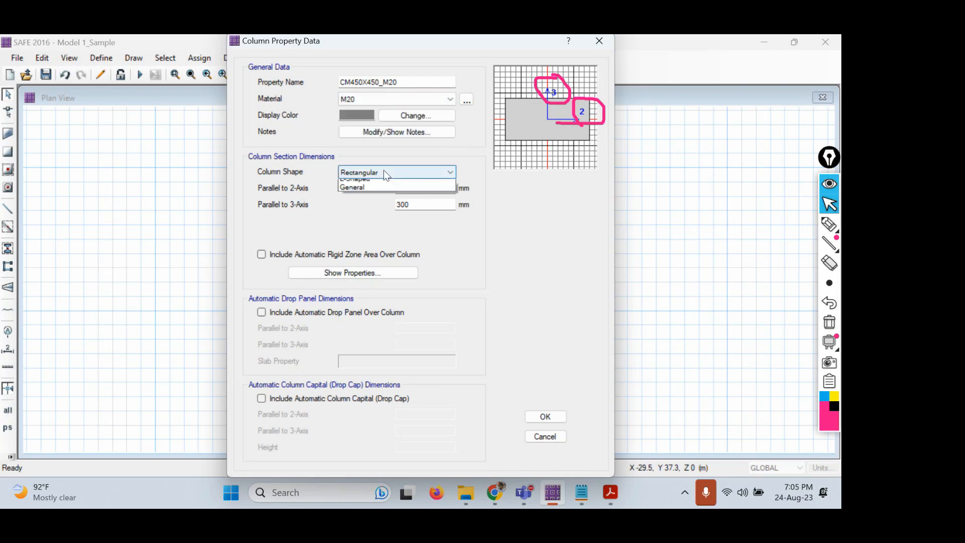
left_click(384, 171)
Set the column dimensions parallel to the 2-axis and 3-axis to 450 mm each and save the property.
double_click(419, 186)
key("BackSpace")
key("ctrl+z")
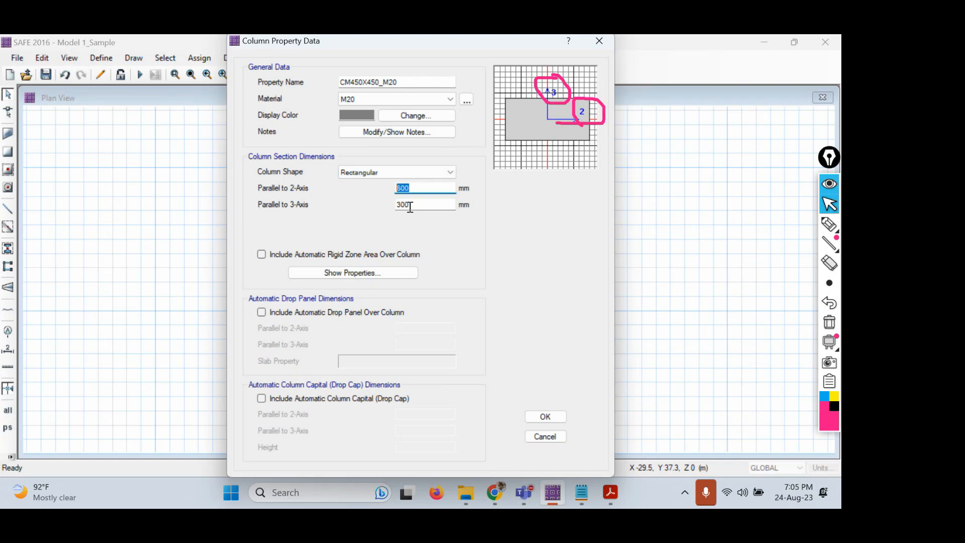
left_click_drag(415, 204, 370, 184)
type("450")
key("Tab")
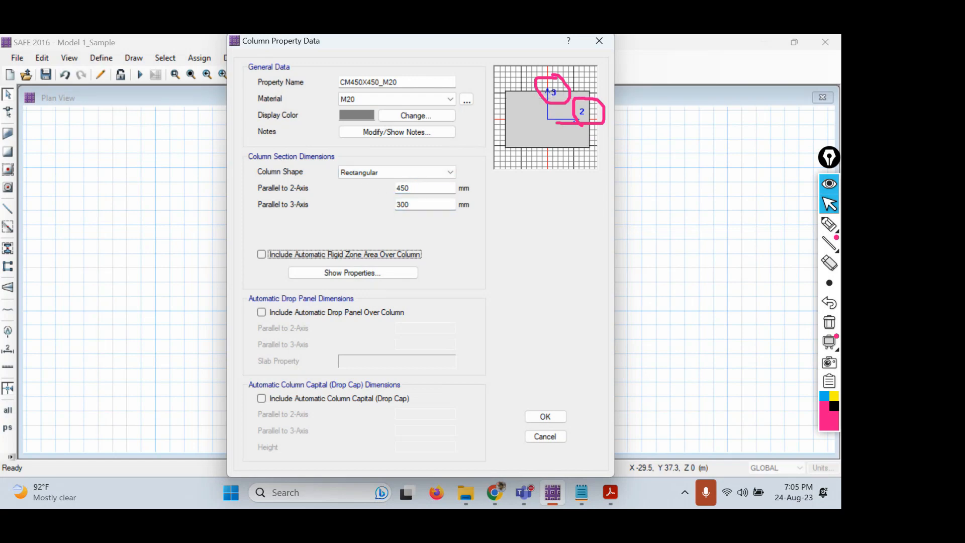
left_click_drag(416, 204, 359, 202)
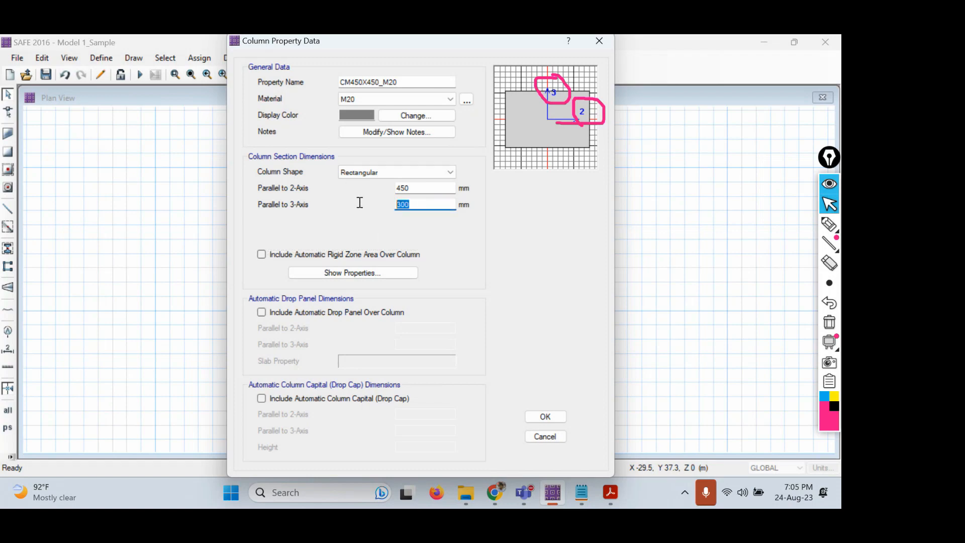
type("450")
left_click(557, 418)
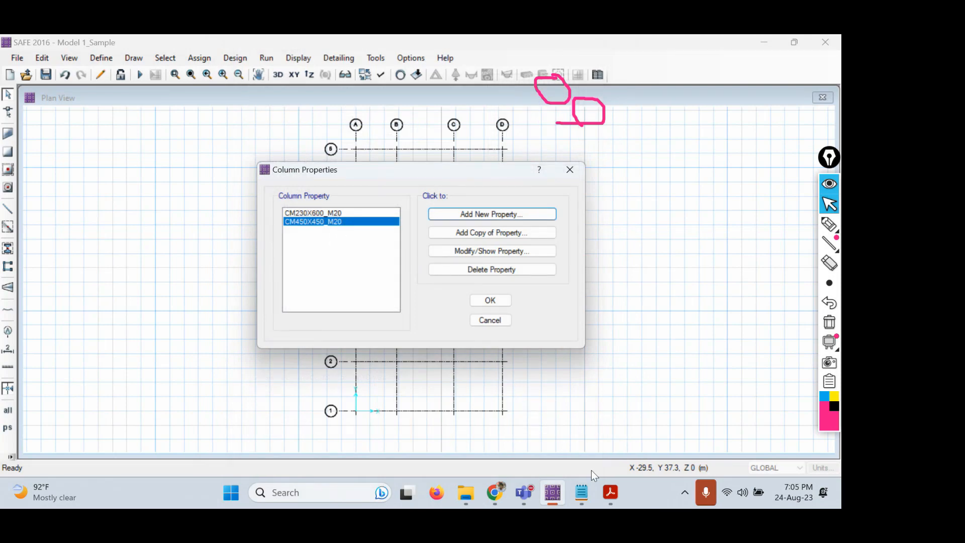
Check the C1 and C2 column sizes in the Sample Project PDF and accept the column property definitions.
left_click(610, 492)
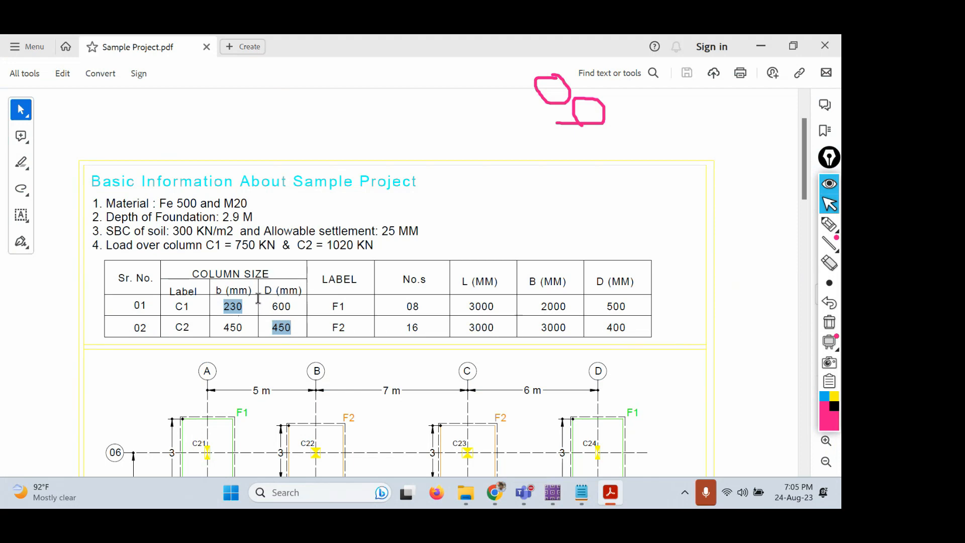
left_click(610, 497)
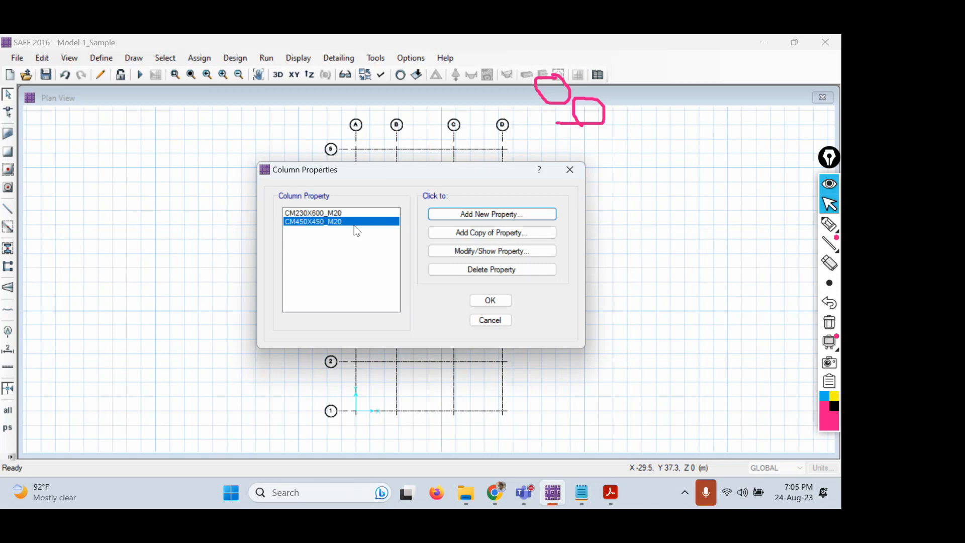
left_click(497, 305)
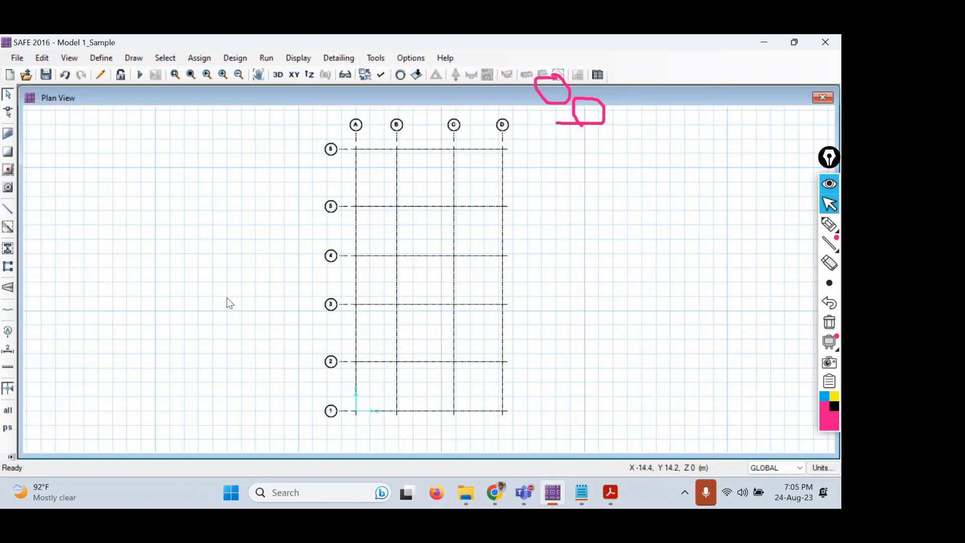
Examine the F1 and F2 footing dimensions and layout in the Sample Project PDF, and clear the pen marks.
left_click(610, 493)
scroll(430, 327, "down", 3)
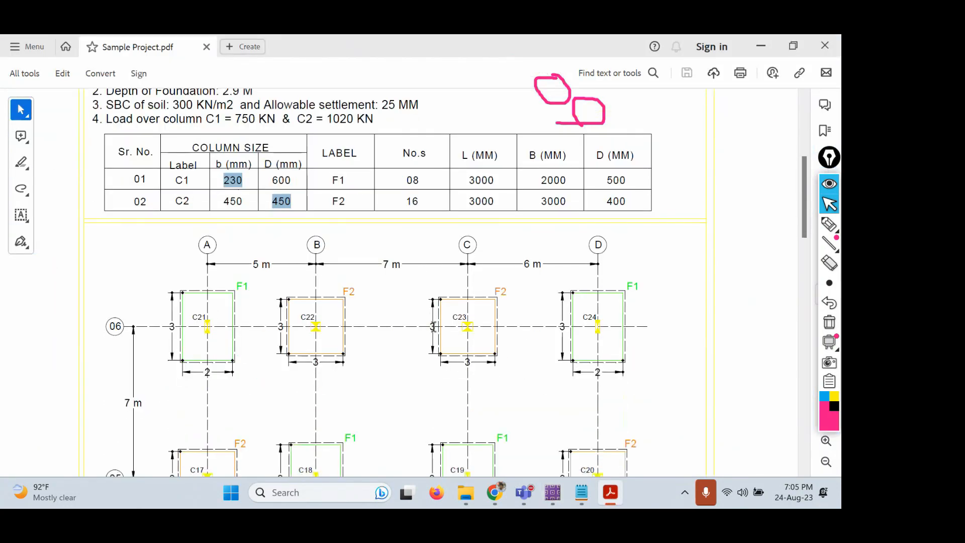
scroll(433, 327, "down", 4)
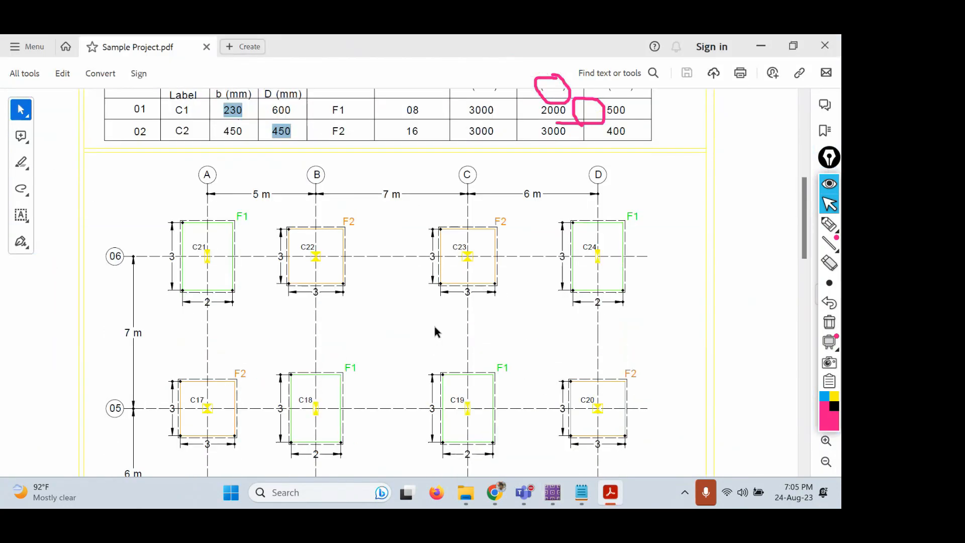
scroll(433, 324, "up", 2)
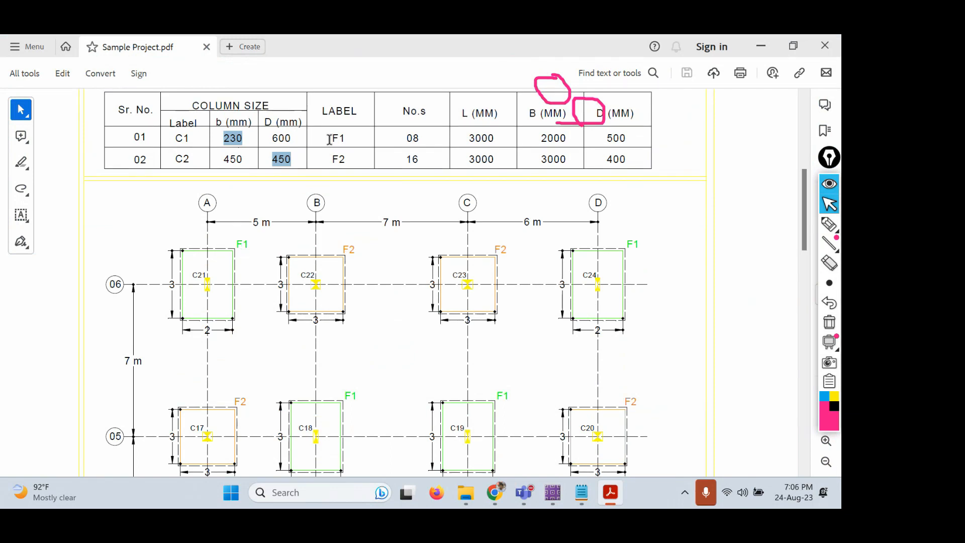
left_click_drag(333, 137, 495, 143)
left_click(534, 143)
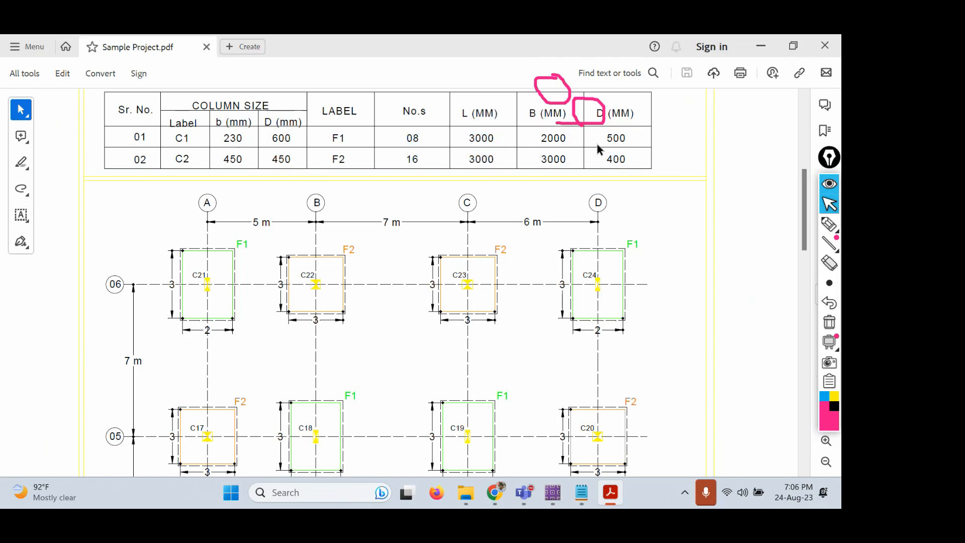
left_click(829, 324)
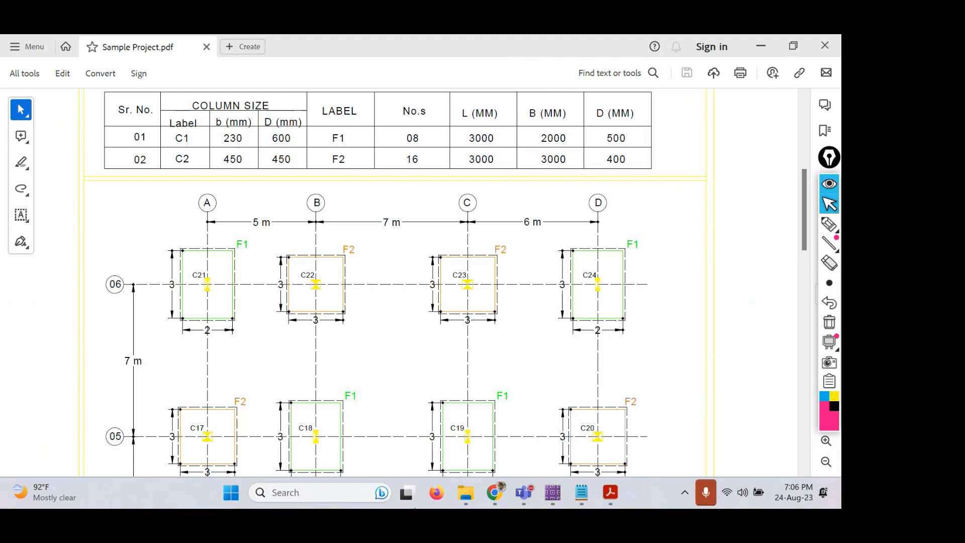
Switch to the Notepad list of foundation modelling steps and add "4. Defining slab properties" as the fourth item.
left_click(583, 493)
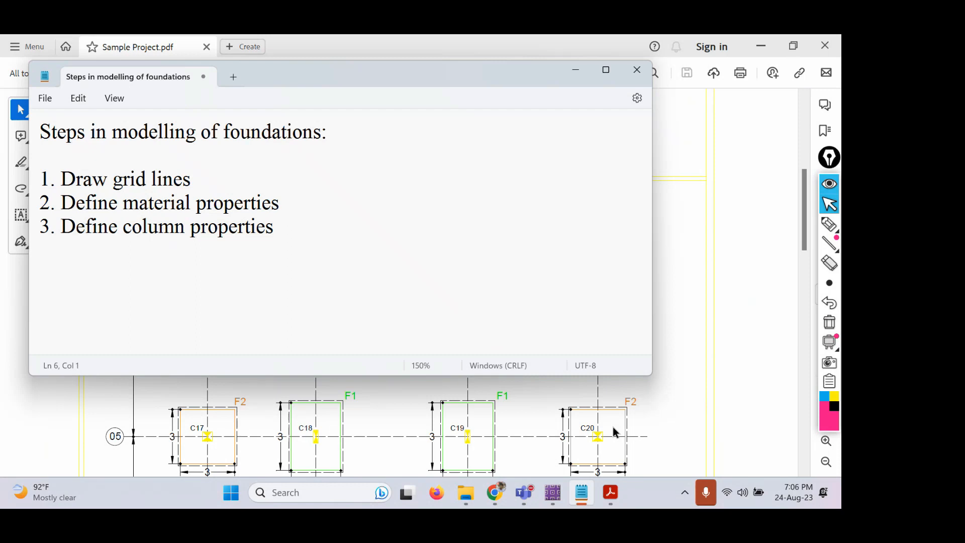
type("dEIFNIN")
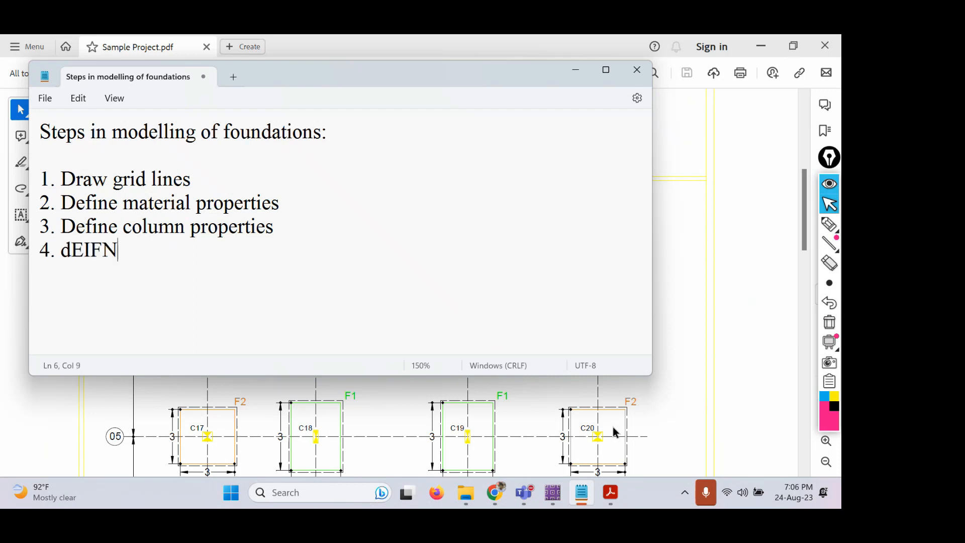
key("BackSpace")
key("BackSpace")
key("BackSpace")
key("BackSpace")
key("BackSpace")
key("BackSpace")
type("D")
key("BackSpace")
key("BackSpace")
type("D")
key("Caps_Lock")
type("efin")
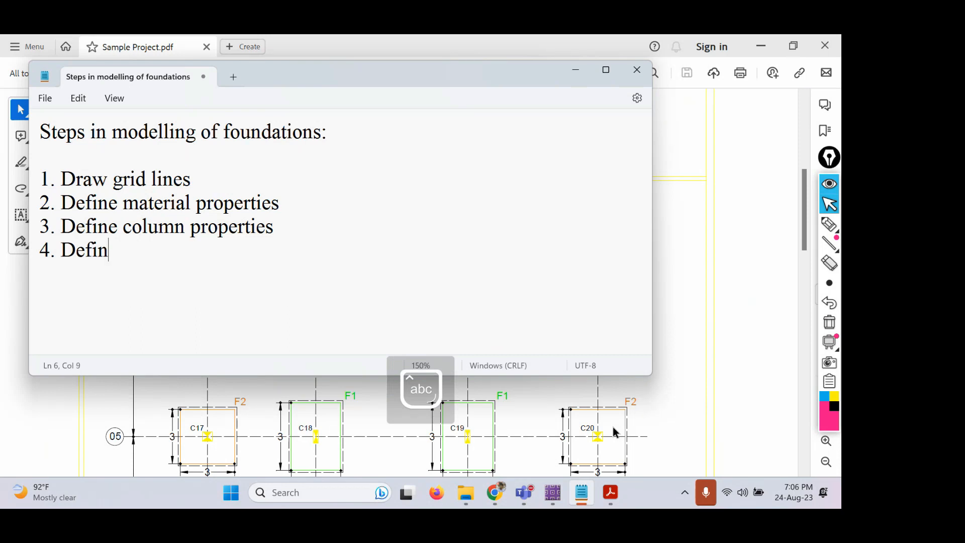
type("ing slab properties")
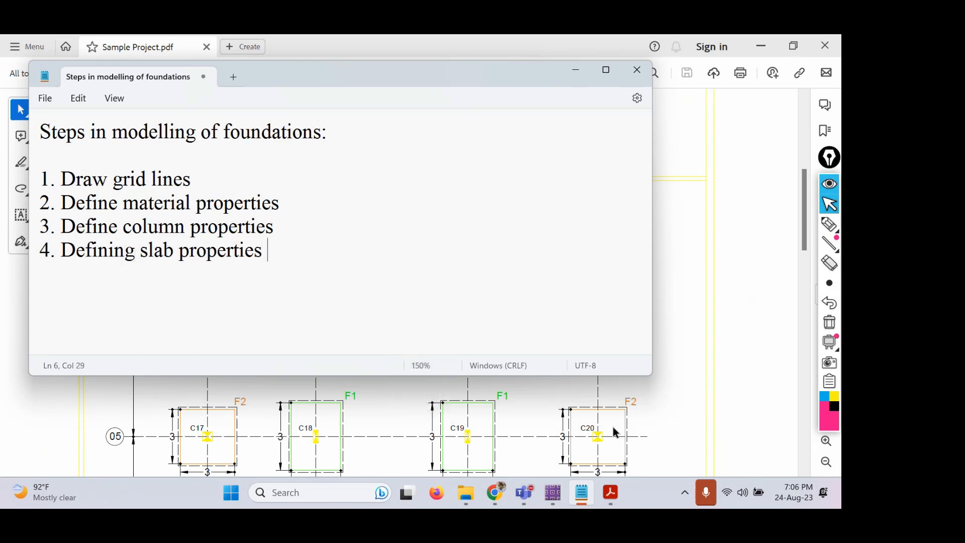
type(" (conti")
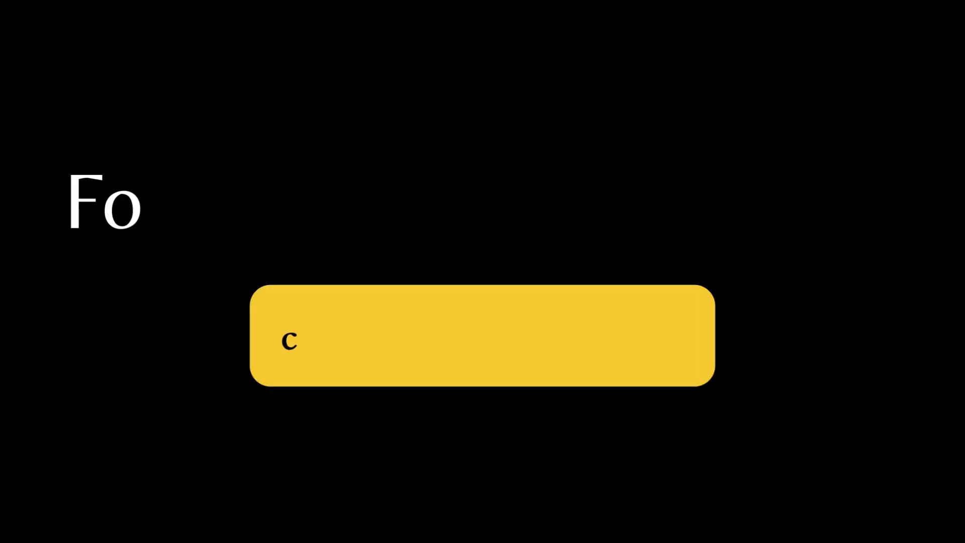